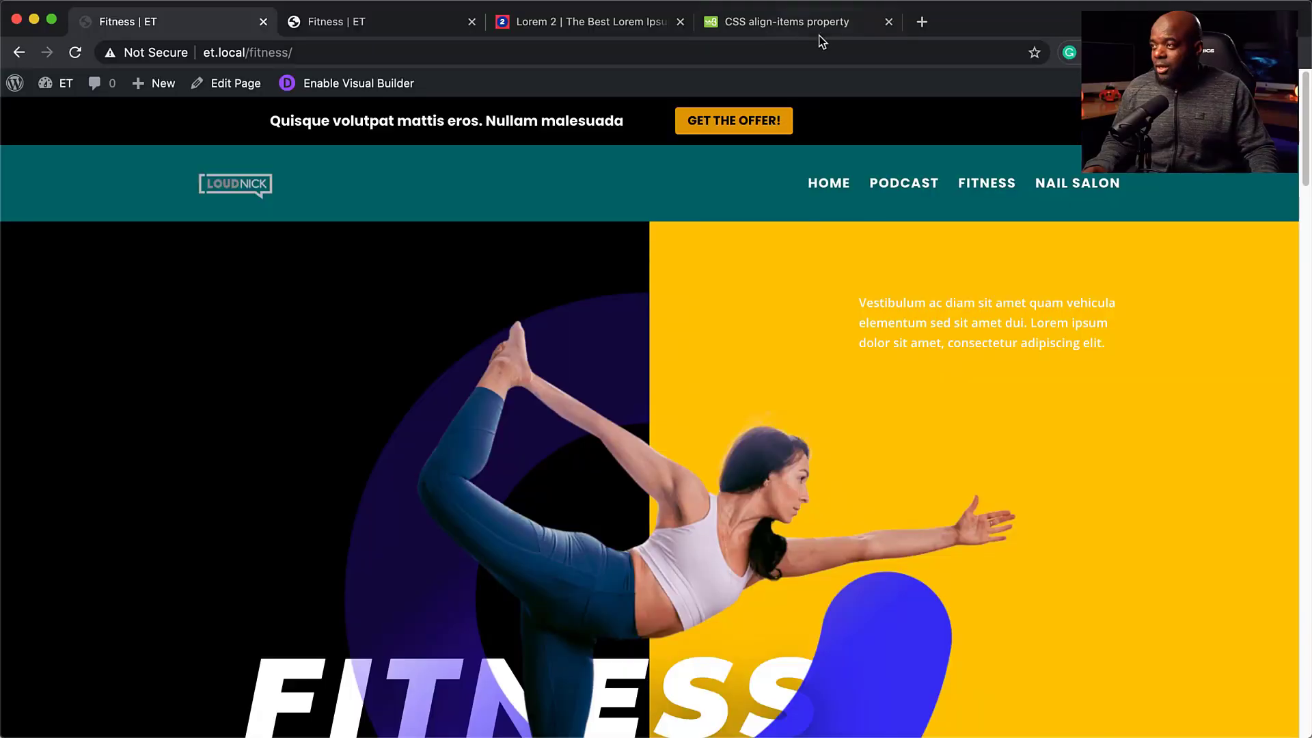
Step: Compare the header of the fitness page in both browser tabs, including how each behaves while the page scrolls
click(384, 25)
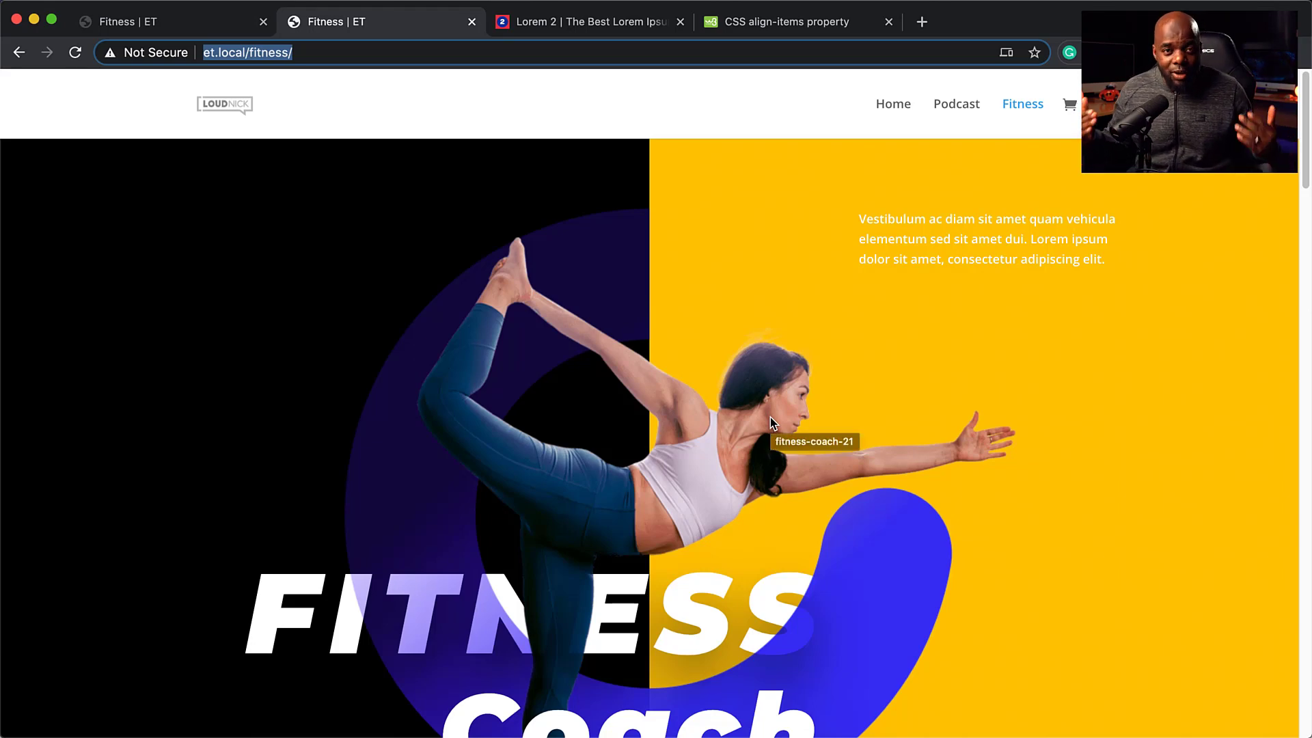
scroll(683, 478, down, 7)
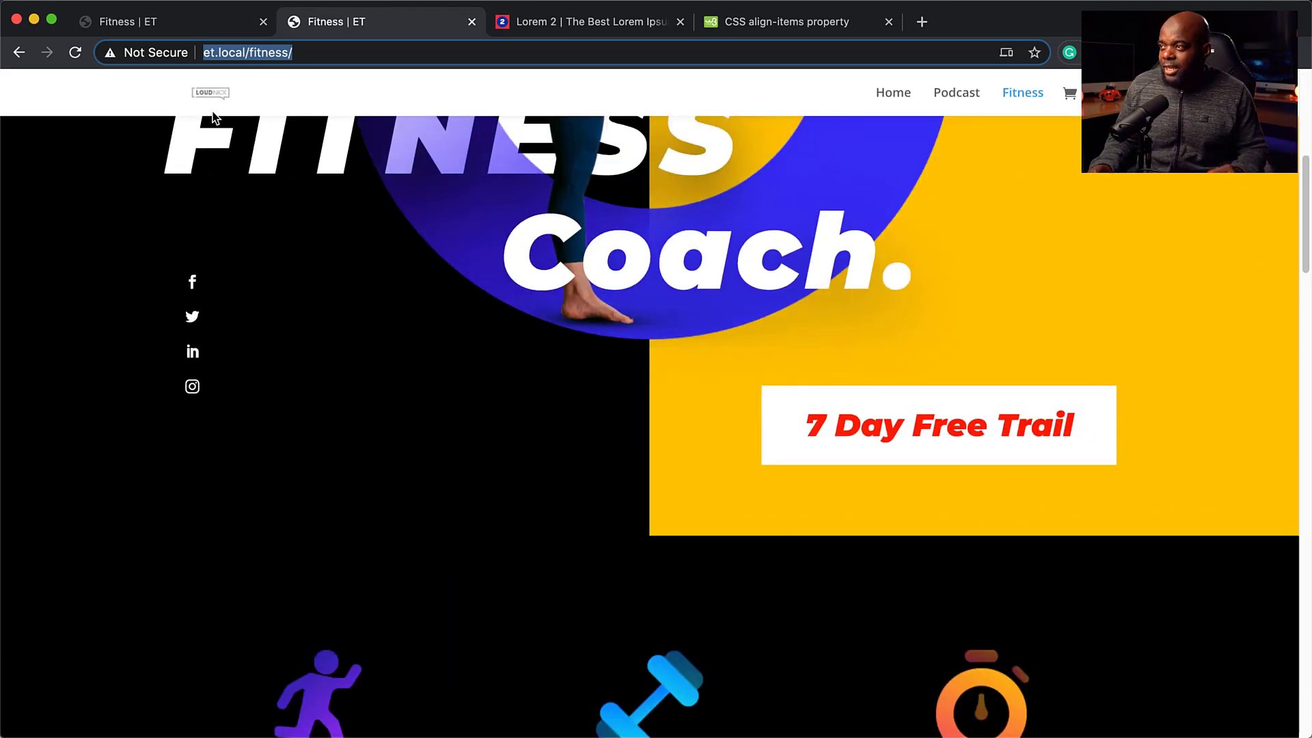
scroll(483, 152, up, 7)
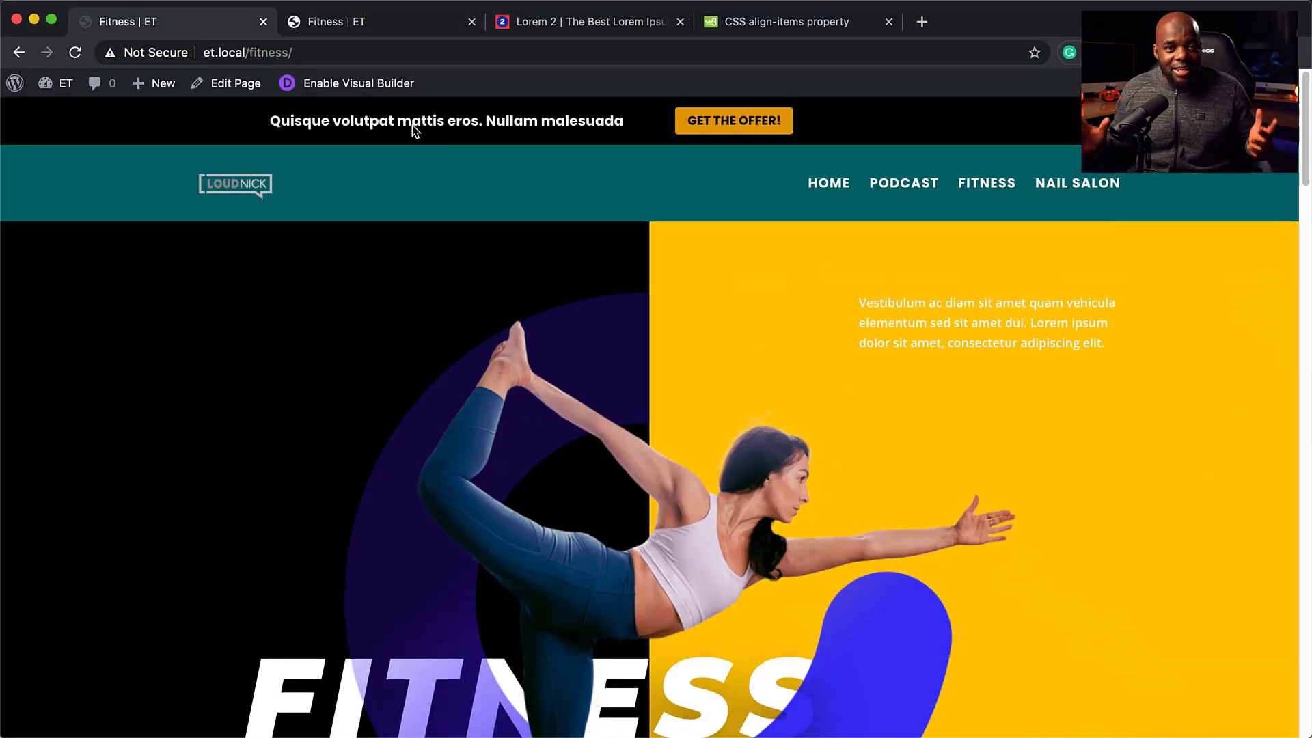
scroll(434, 232, down, 5)
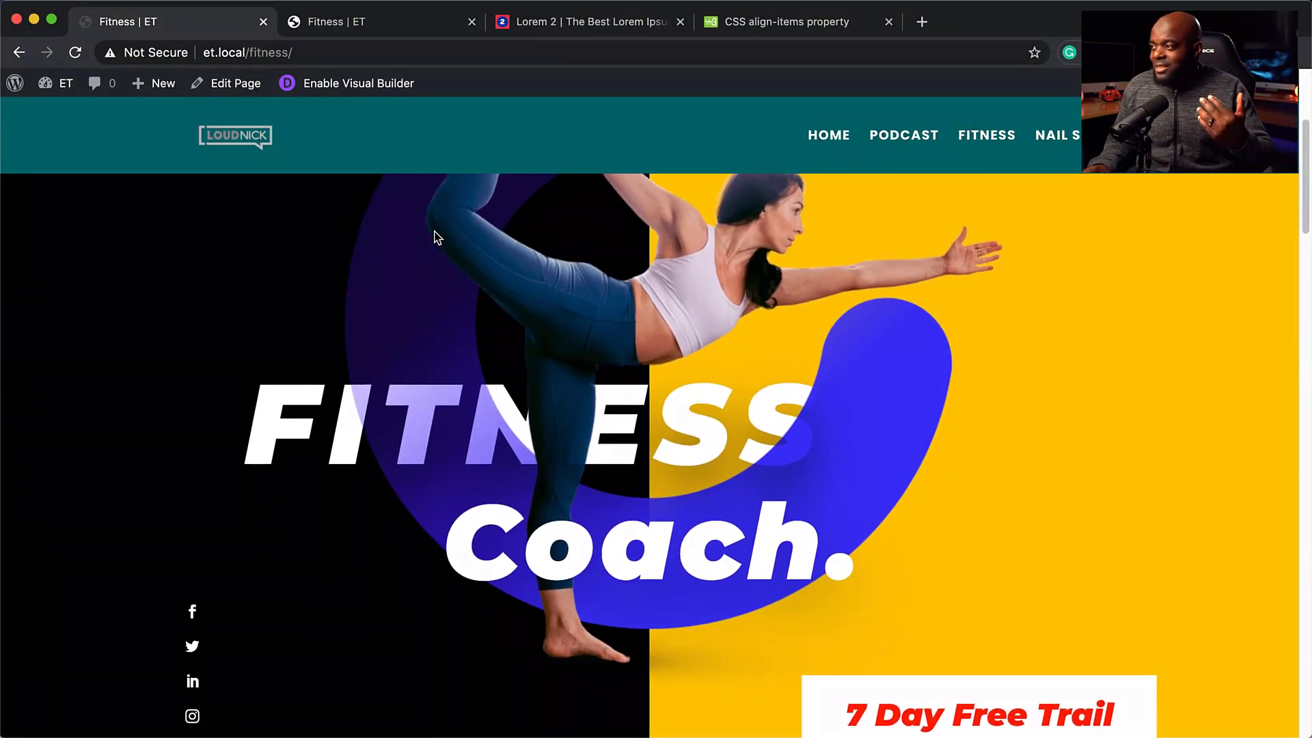
scroll(435, 231, down, 7)
scroll(434, 231, down, 7)
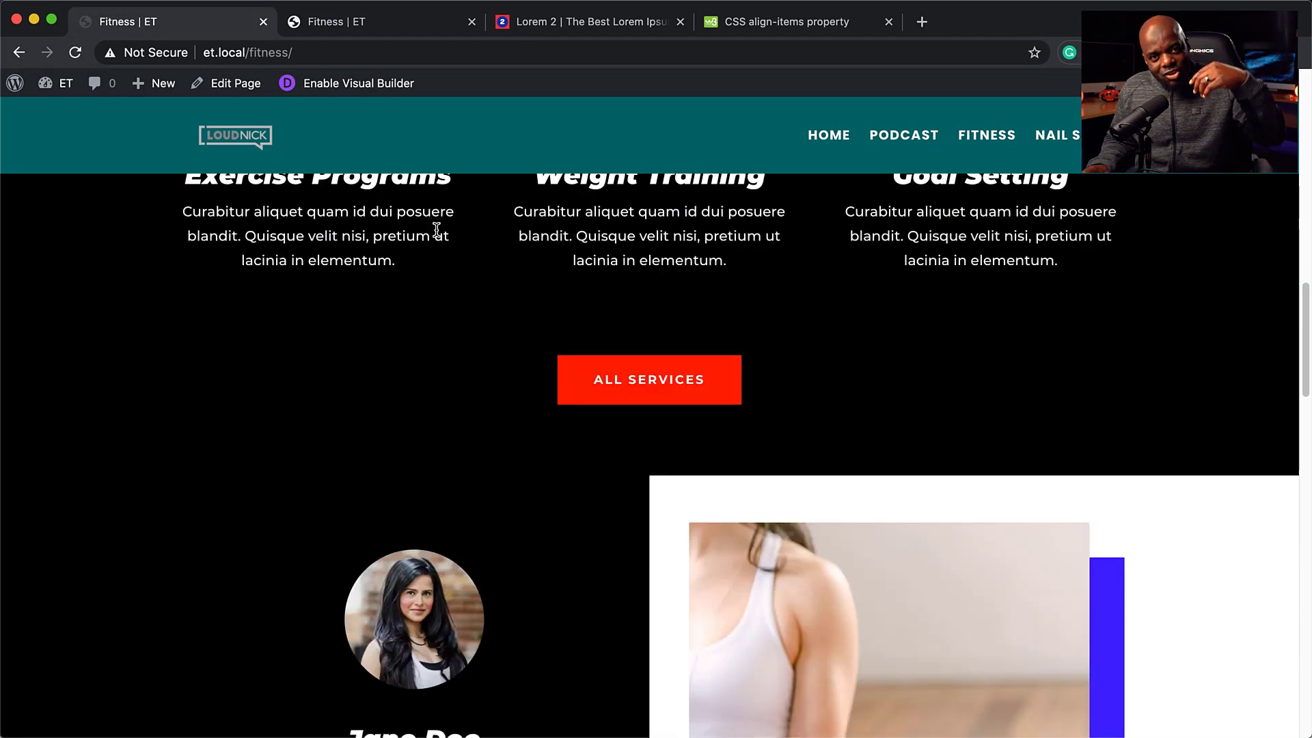
scroll(437, 230, up, 15)
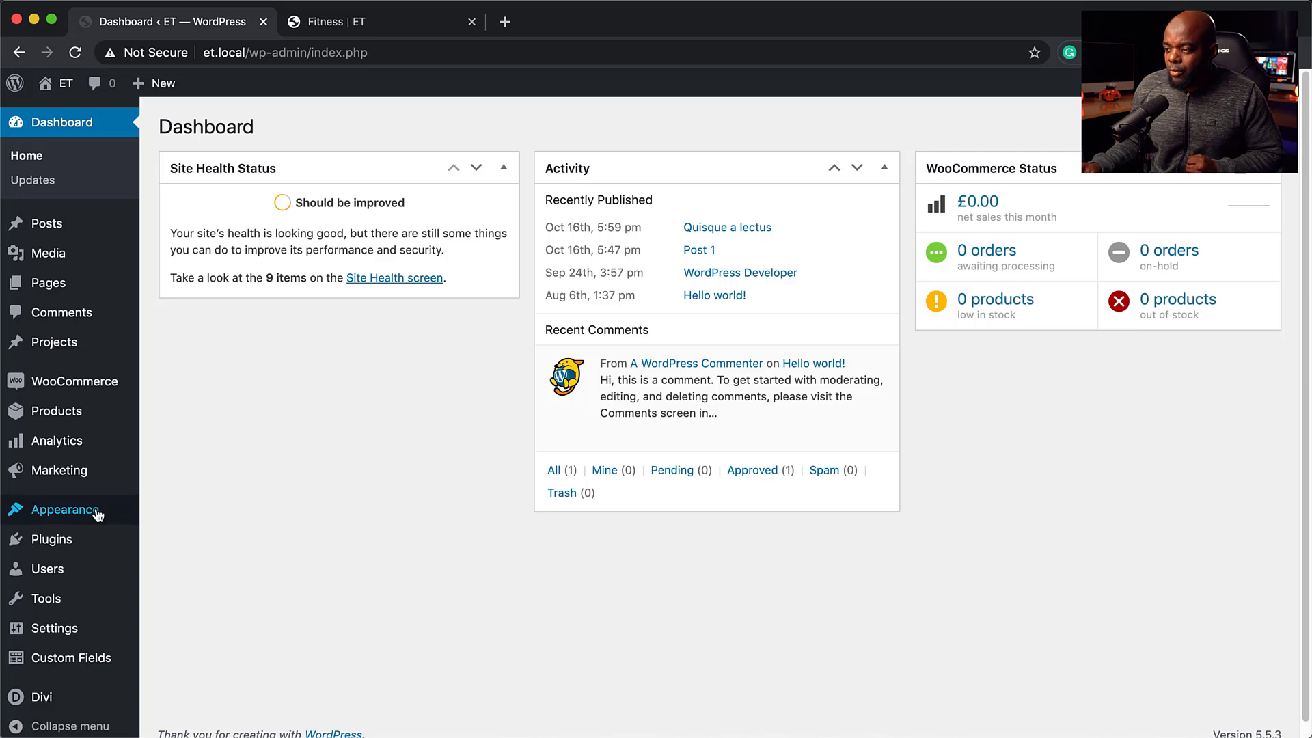
Step: Open the WordPress menu editor and bring up the blank form for a new menu
mouse_move(89, 514)
click(166, 584)
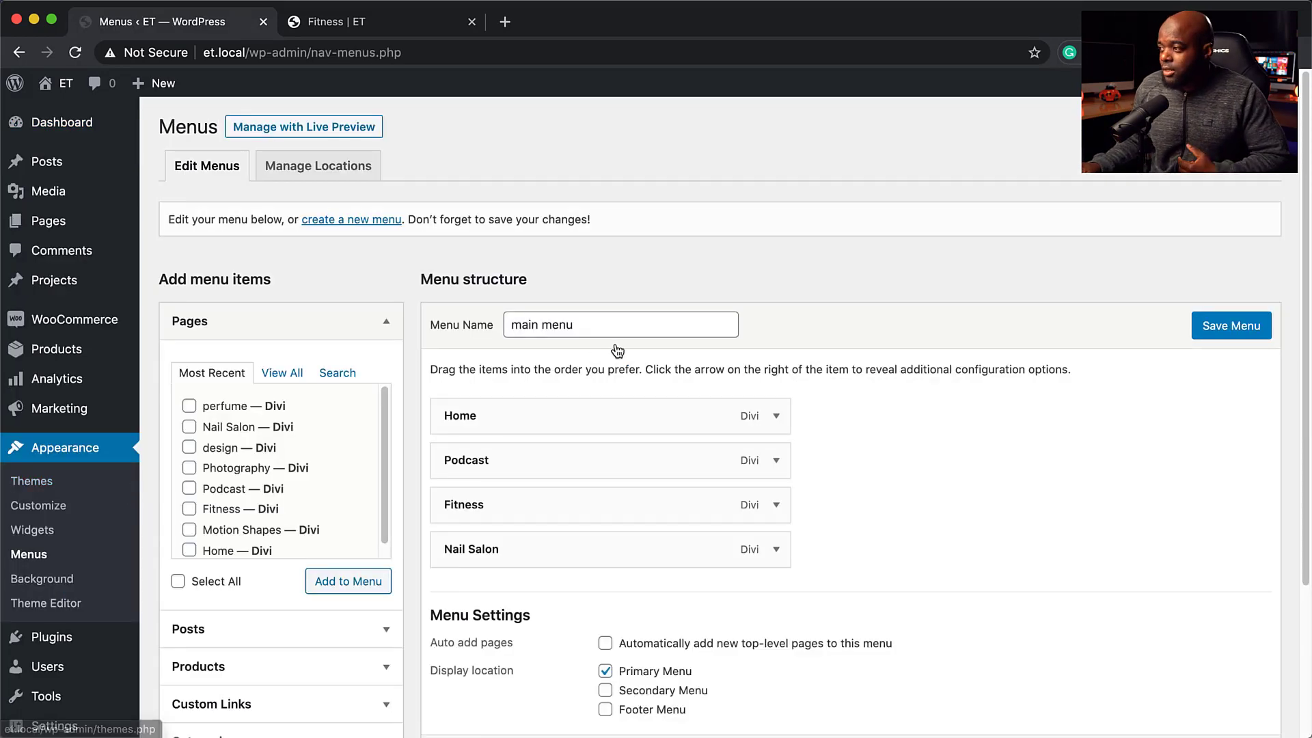
click(359, 225)
click(587, 330)
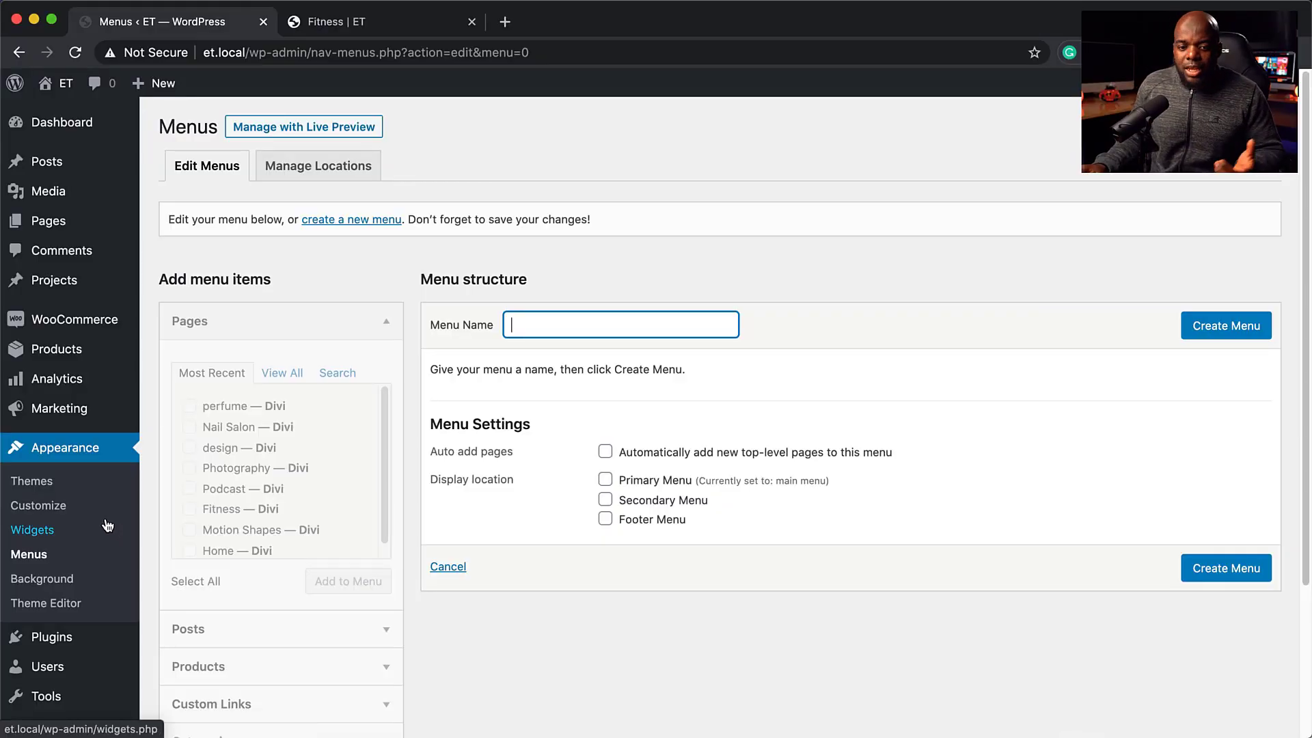
Step: Open the Divi Theme Builder and start building a global header from scratch for the default website template
scroll(108, 525, down, 5)
mouse_move(52, 688)
click(207, 556)
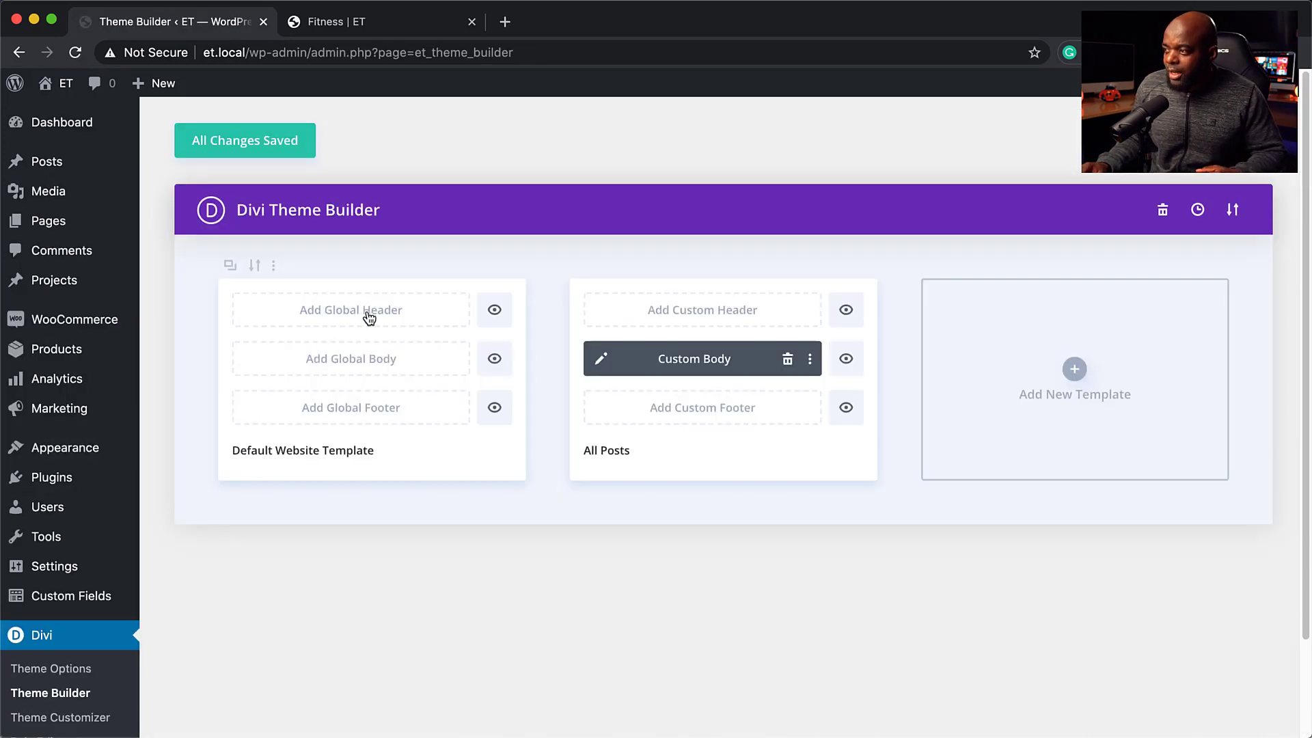
click(367, 313)
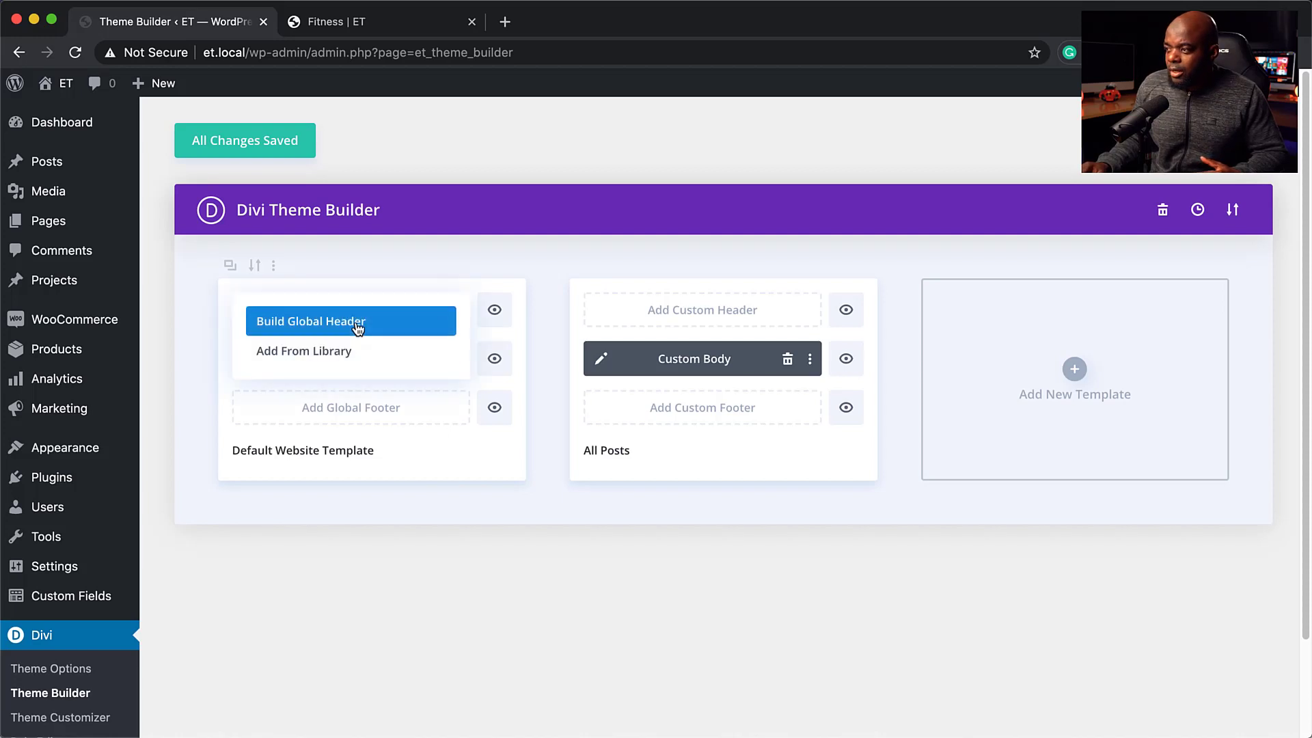
click(357, 321)
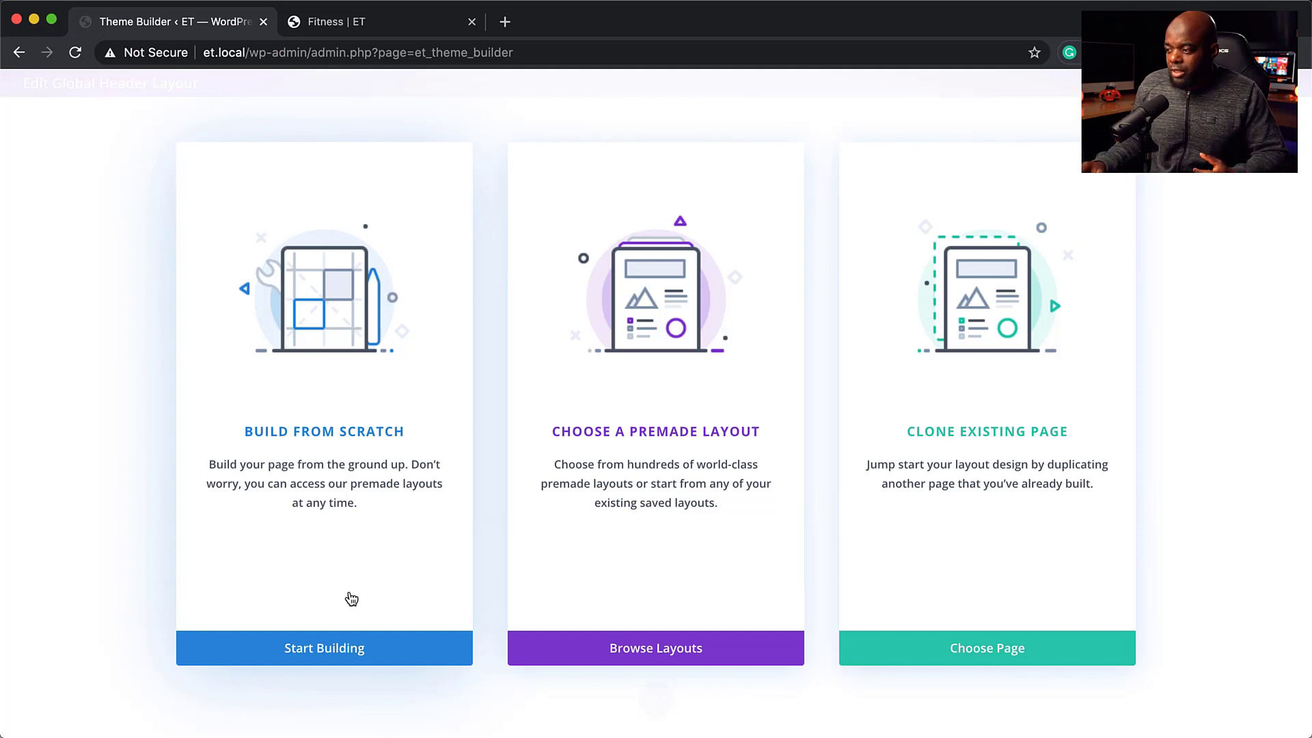
click(358, 649)
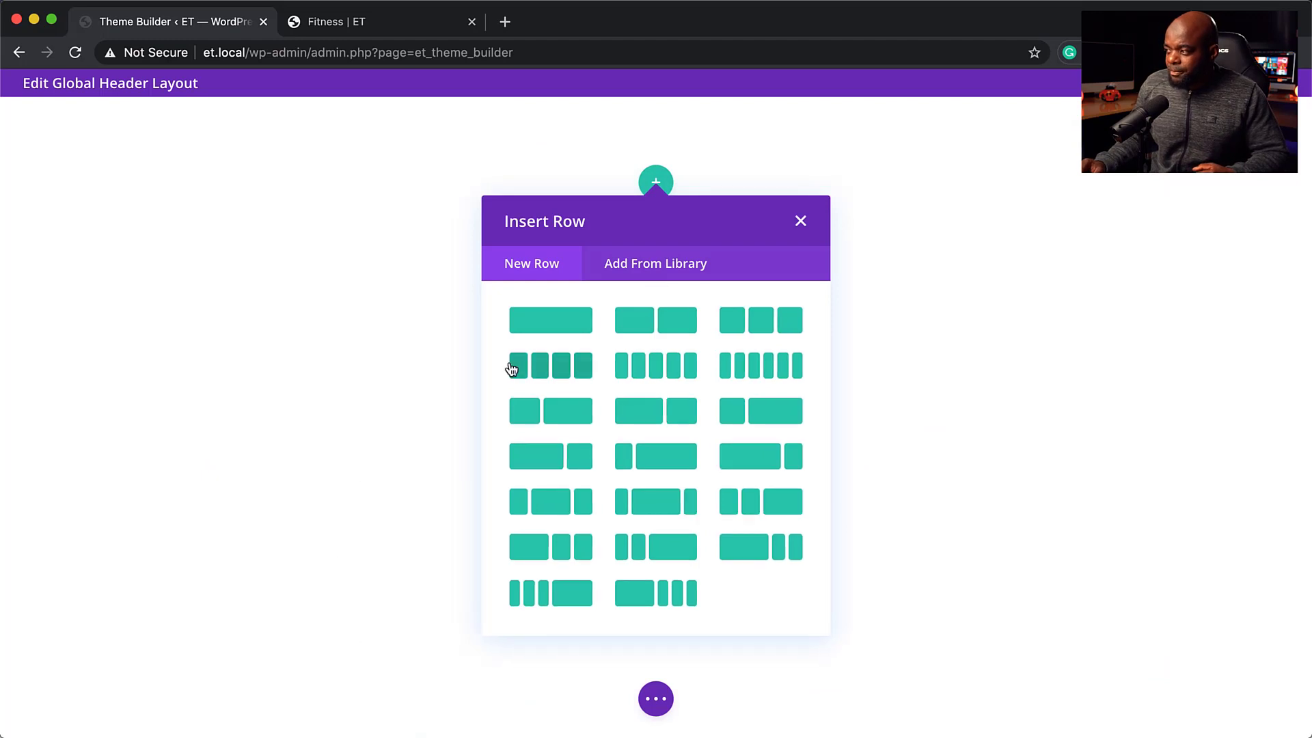
Step: Insert a single-column row in the header layout and add a Menu module to it
click(559, 325)
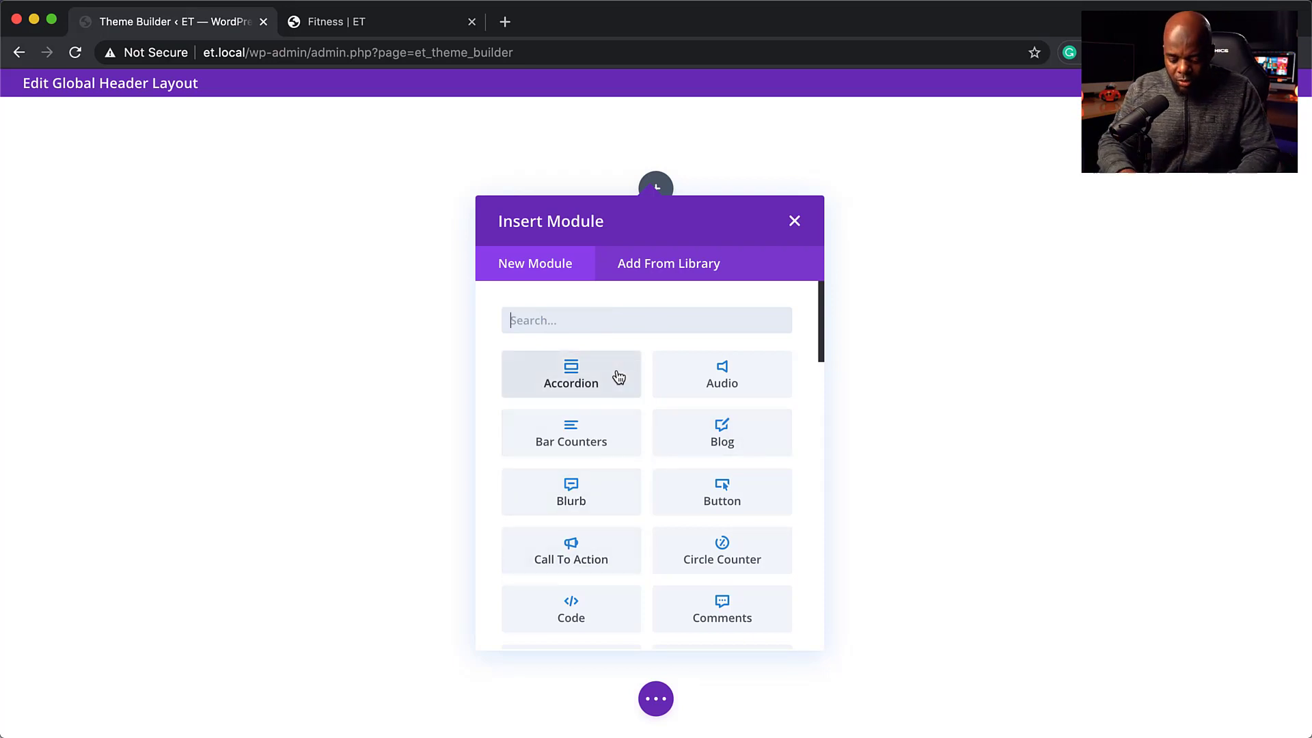
text(menu)
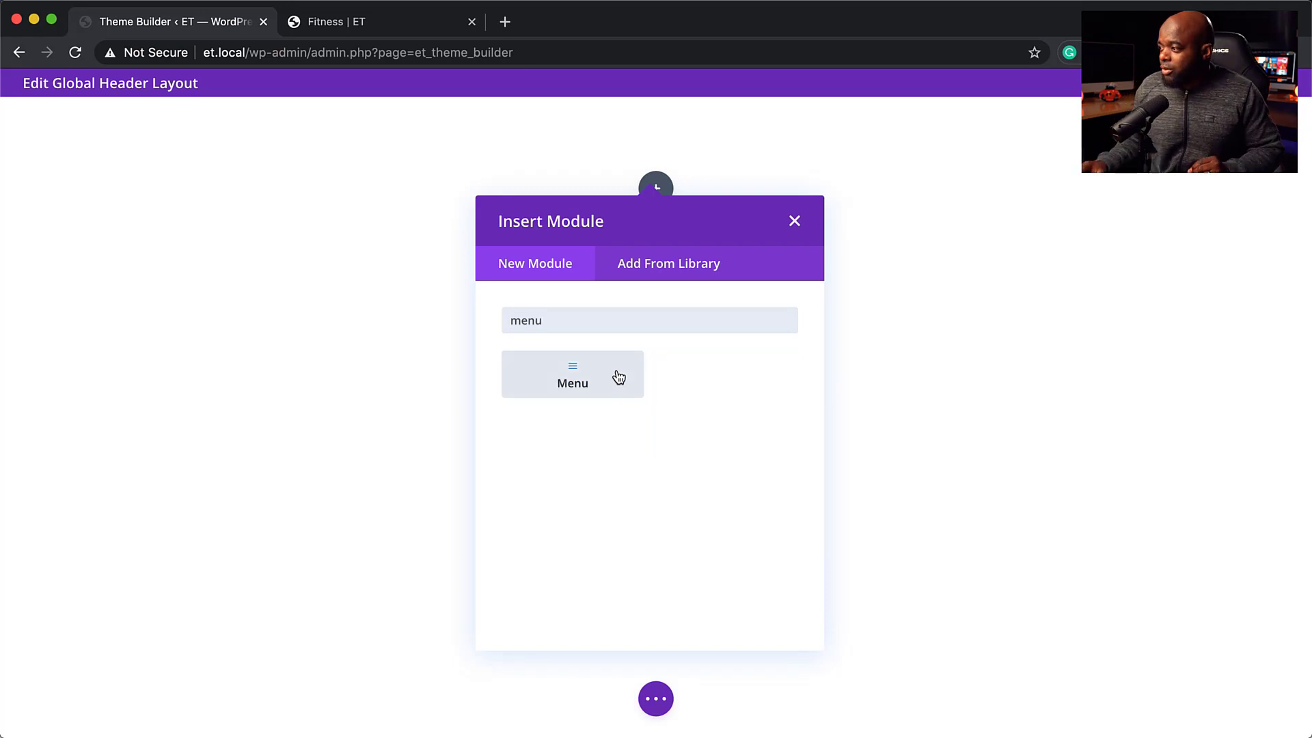
click(581, 387)
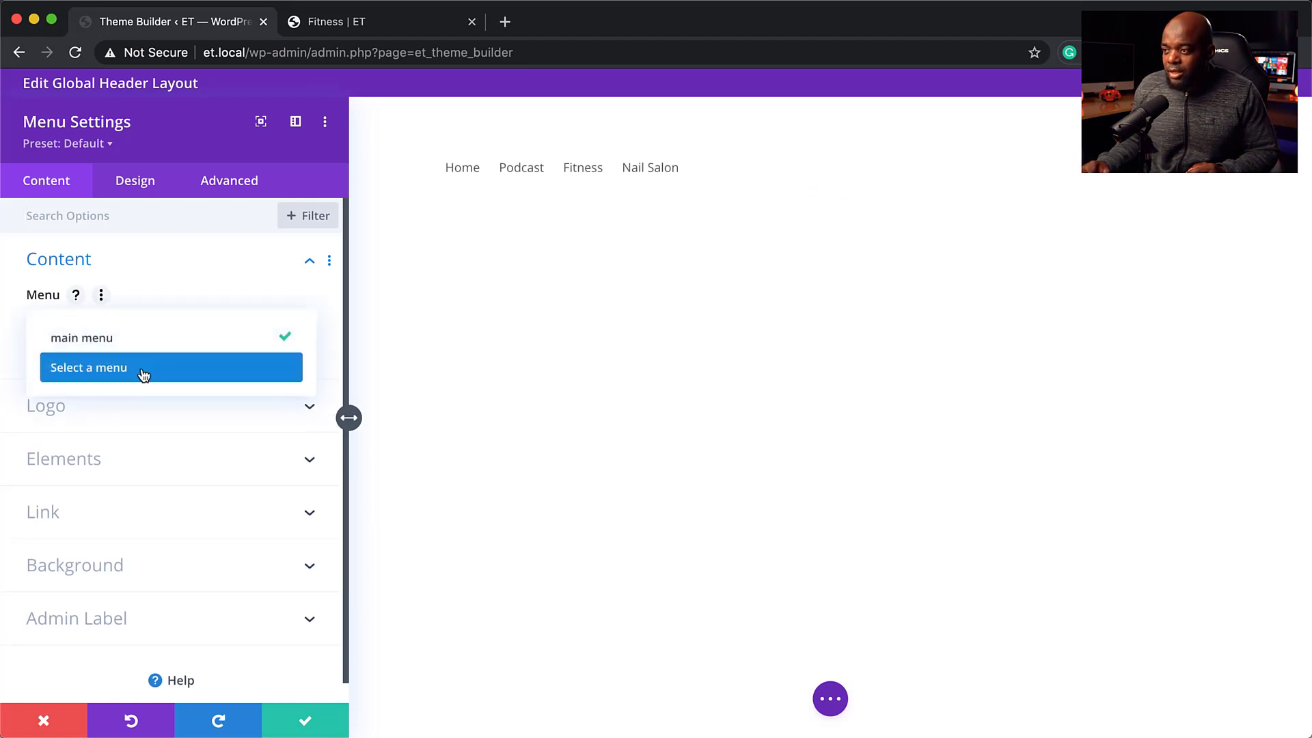
Step: Clear the Menu module's menu selection and choose main menu again
click(143, 375)
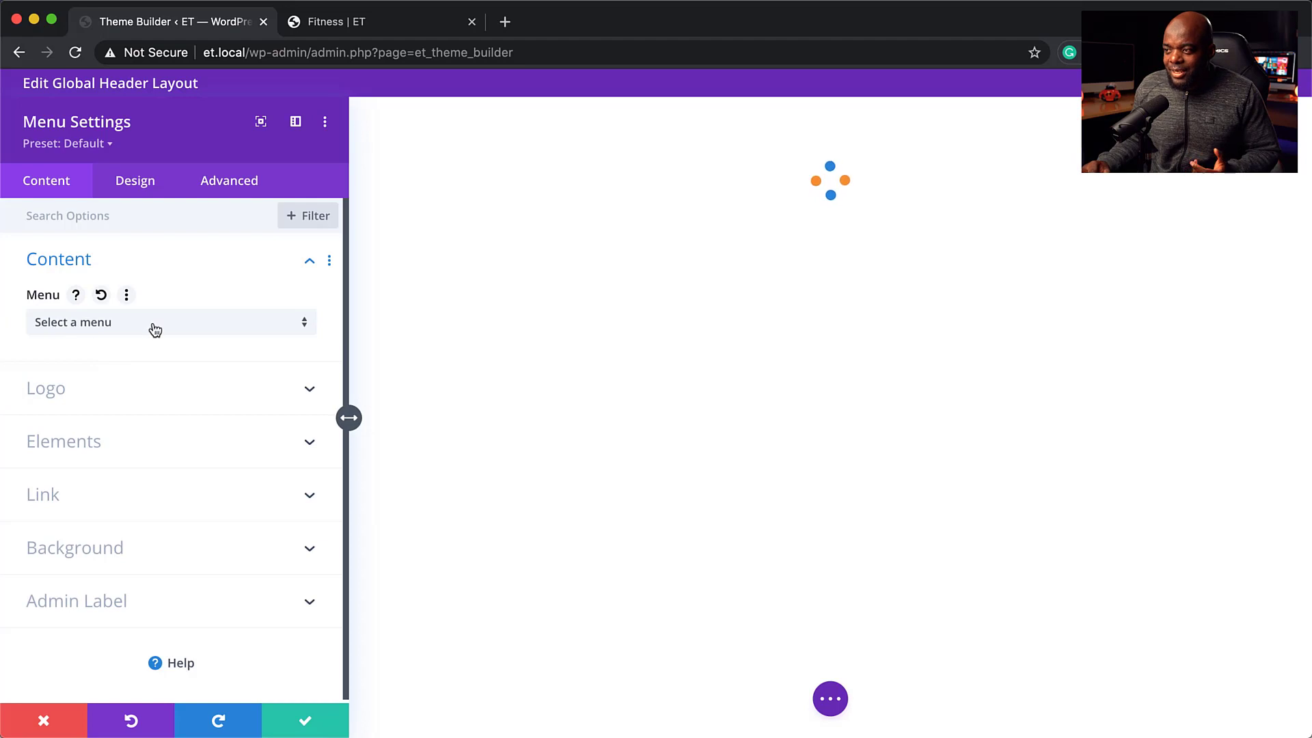
click(155, 330)
click(147, 338)
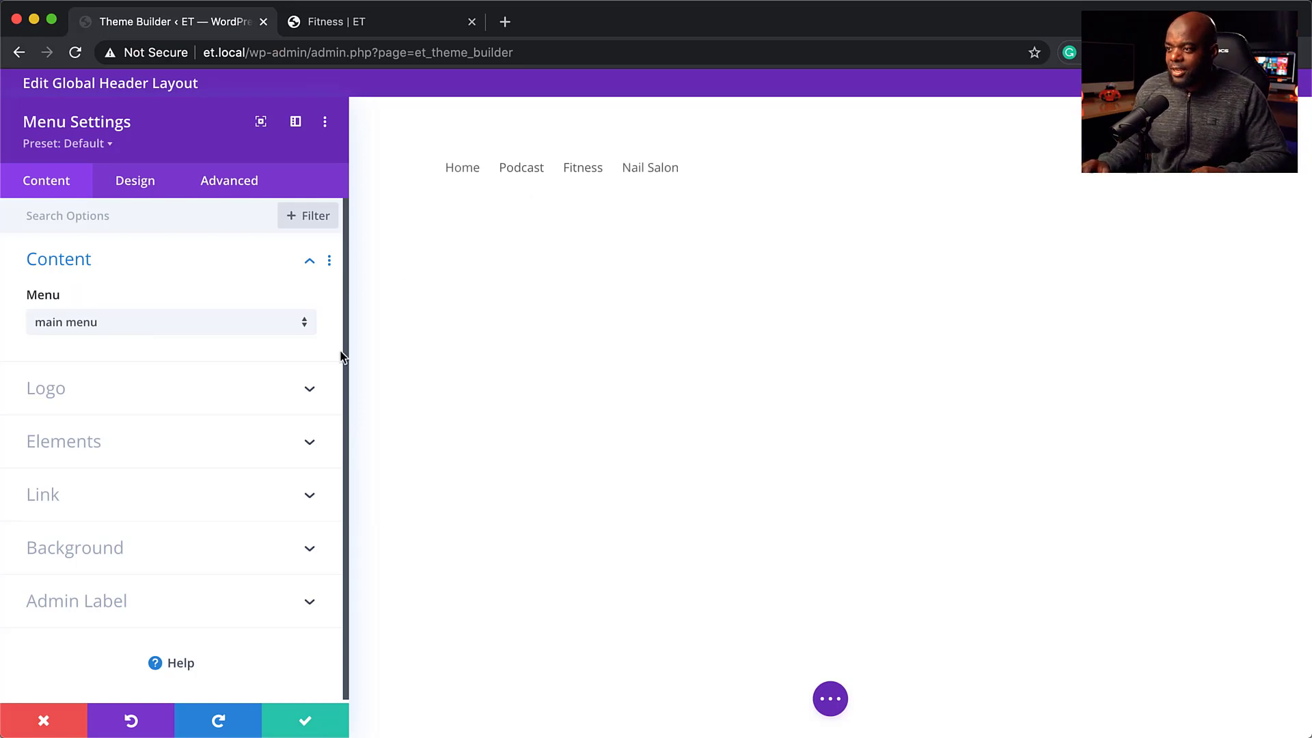
Step: Add the grey LOUDNICK image from the media library as the Menu module's logo
click(194, 397)
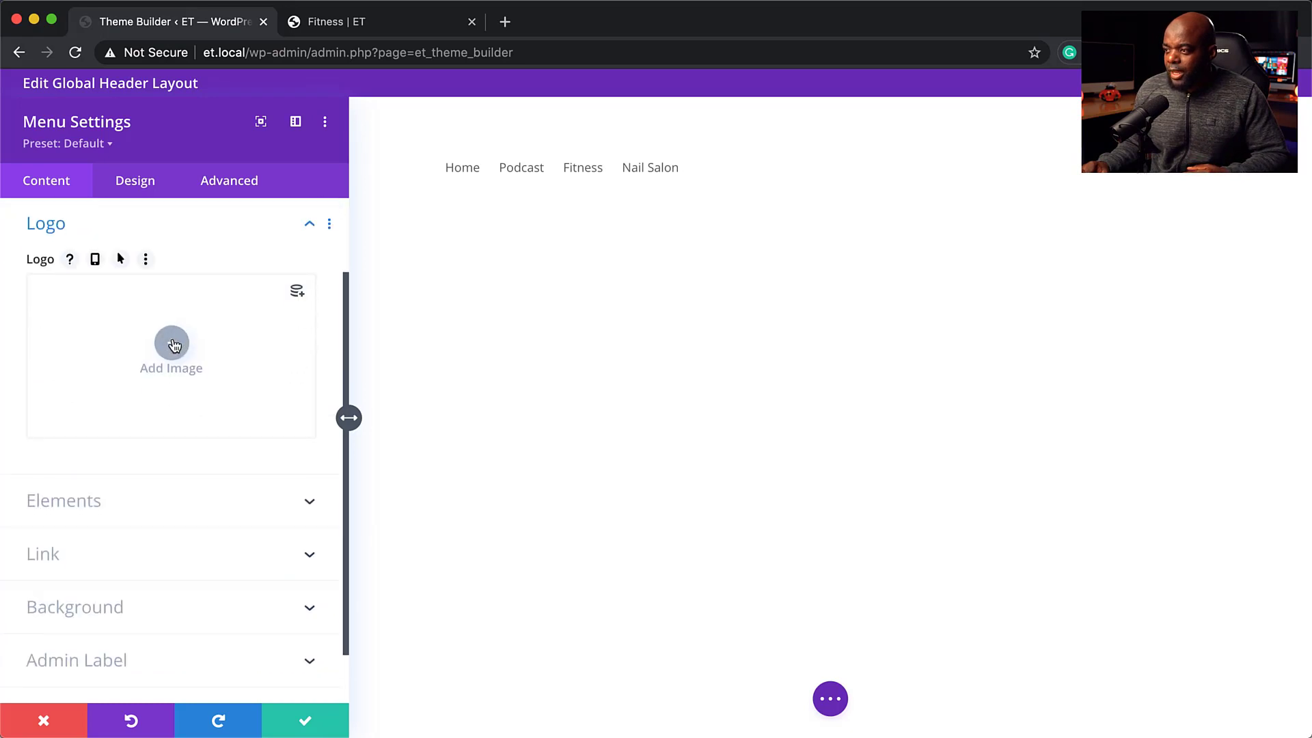
click(172, 346)
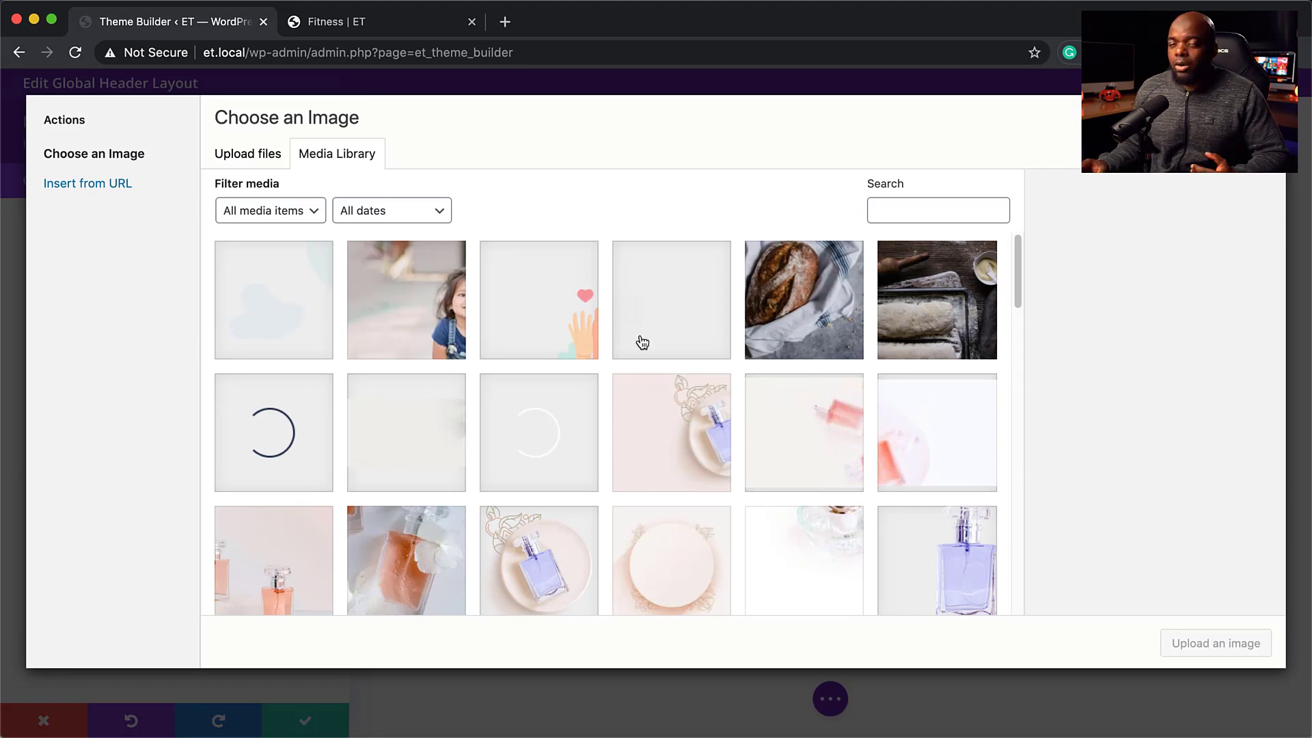
scroll(649, 452, down, 15)
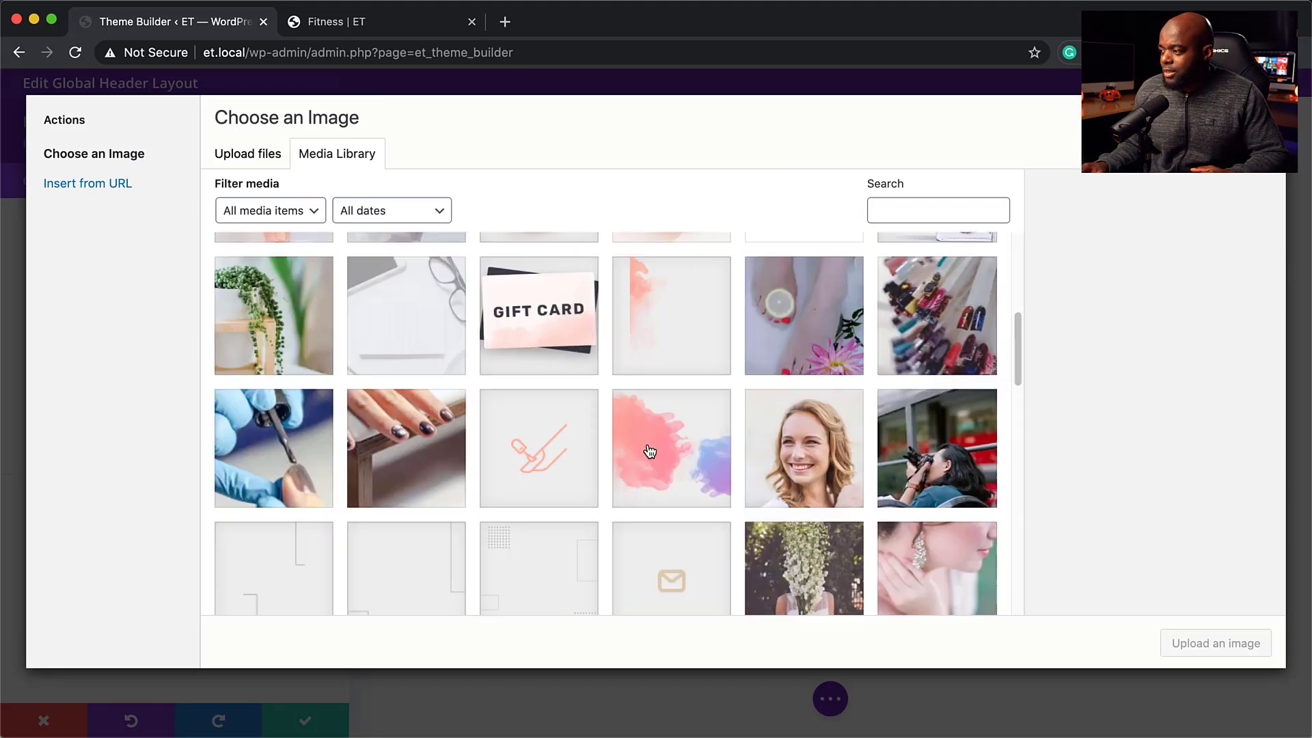
scroll(650, 451, down, 15)
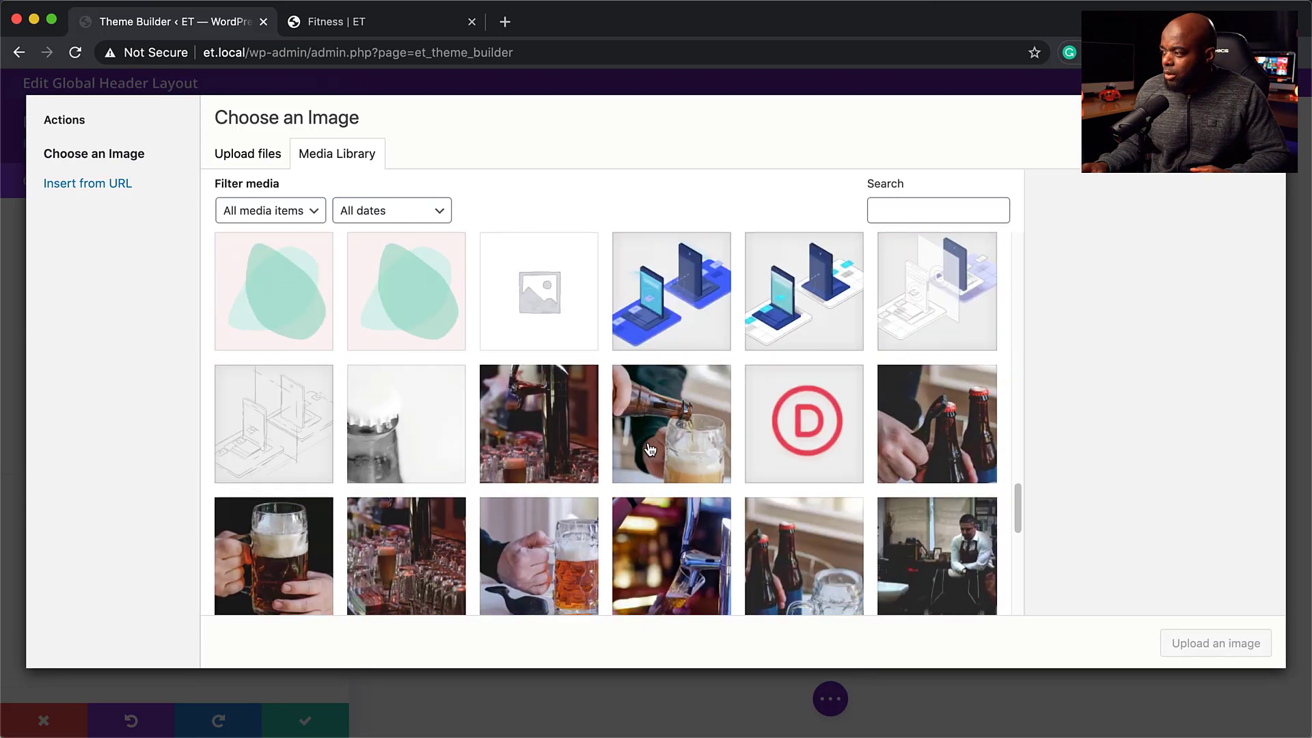
scroll(649, 448, down, 15)
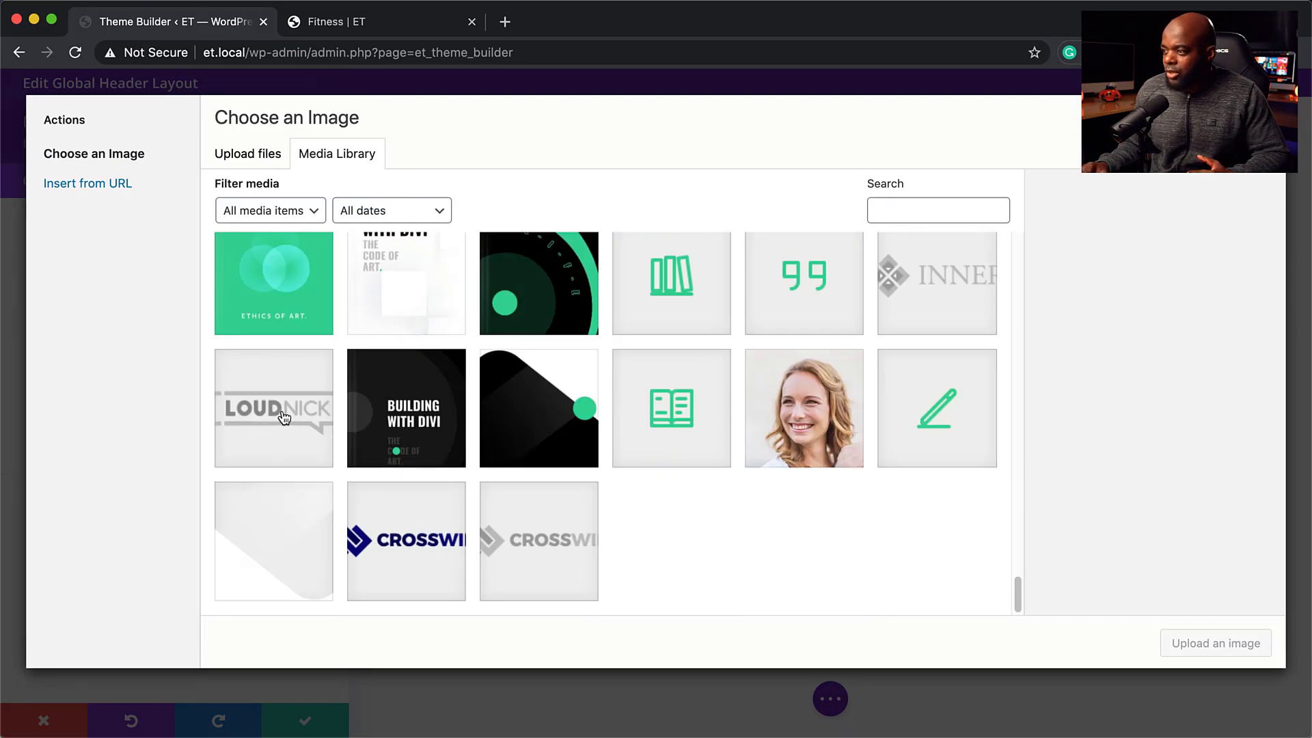
click(285, 417)
click(1186, 643)
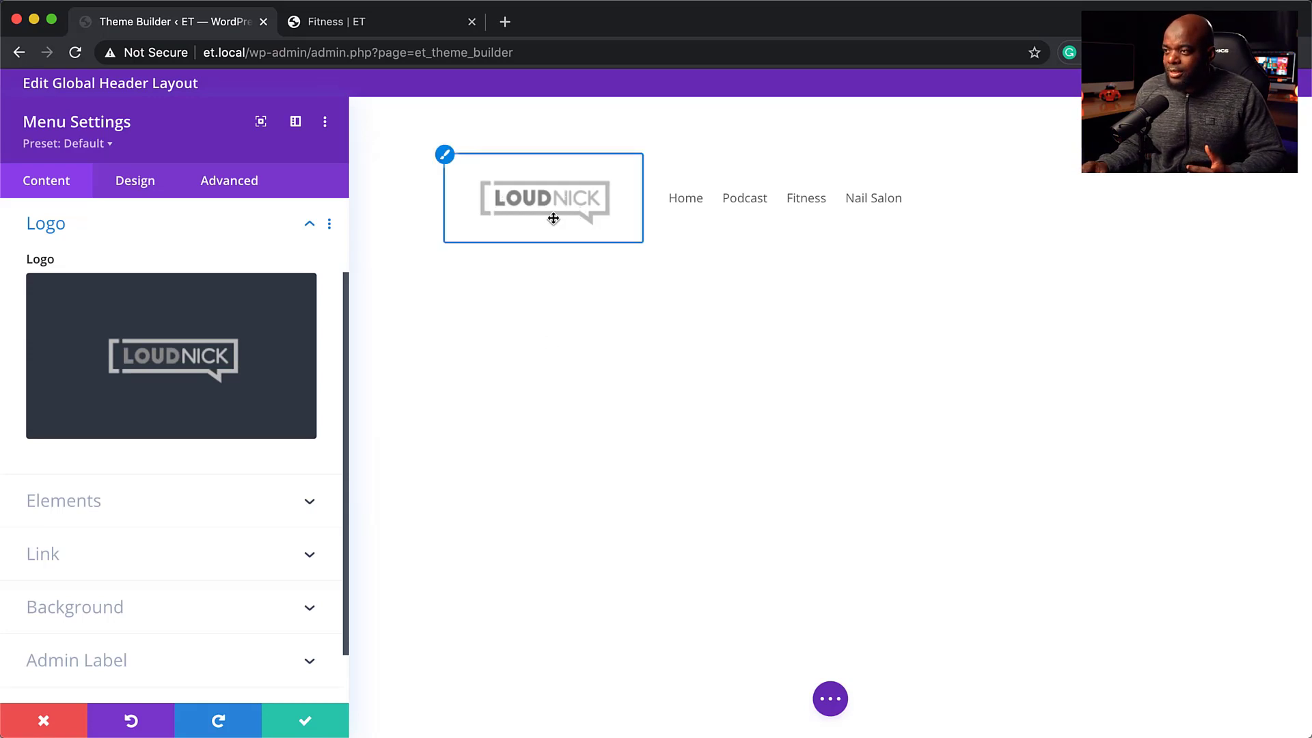
Step: Set the Menu module's logo max width to 50%, centre the module alignment and save the module settings
click(146, 192)
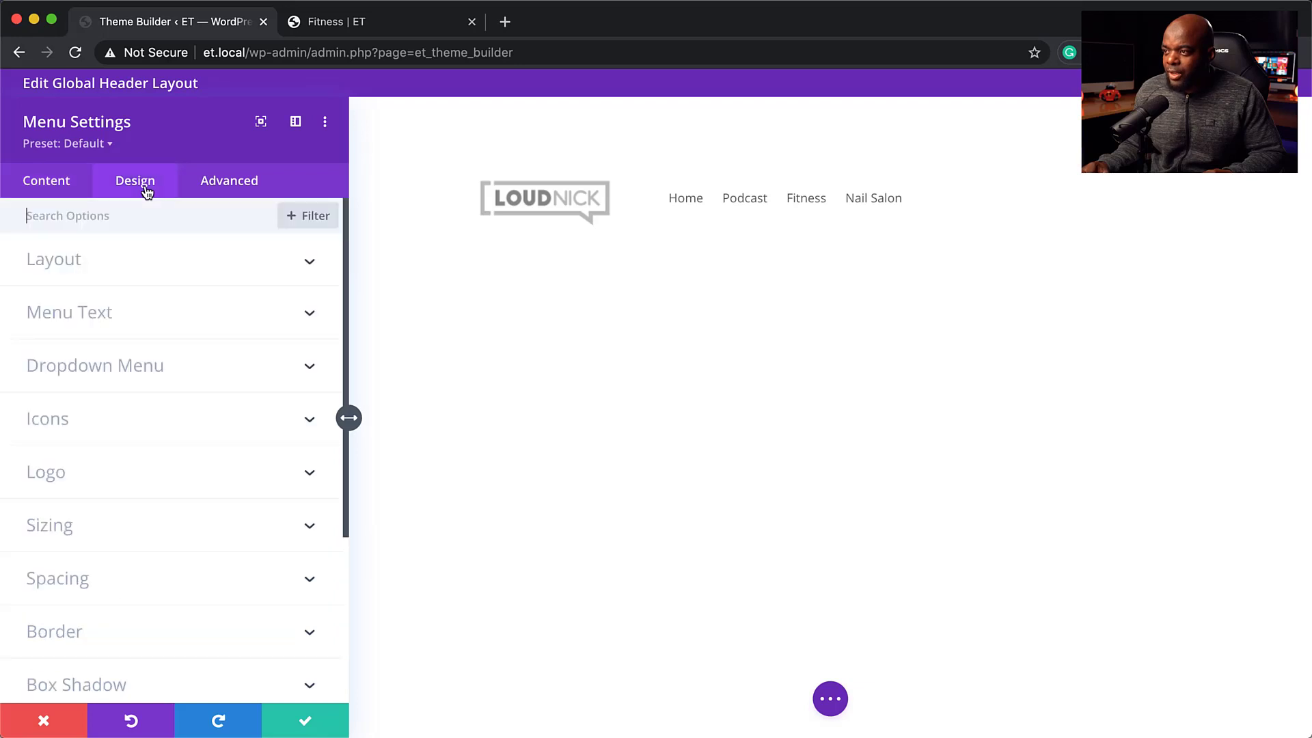
click(113, 525)
drag(205, 288, 121, 295)
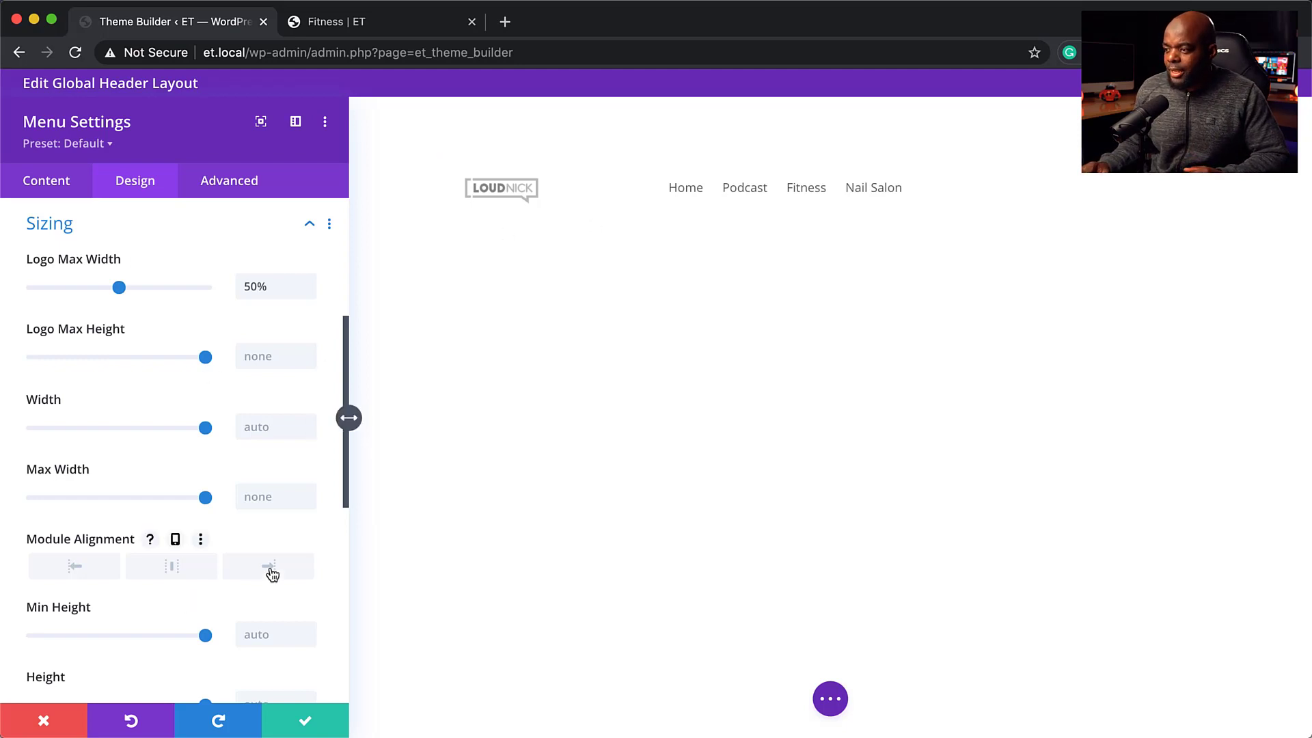
click(274, 573)
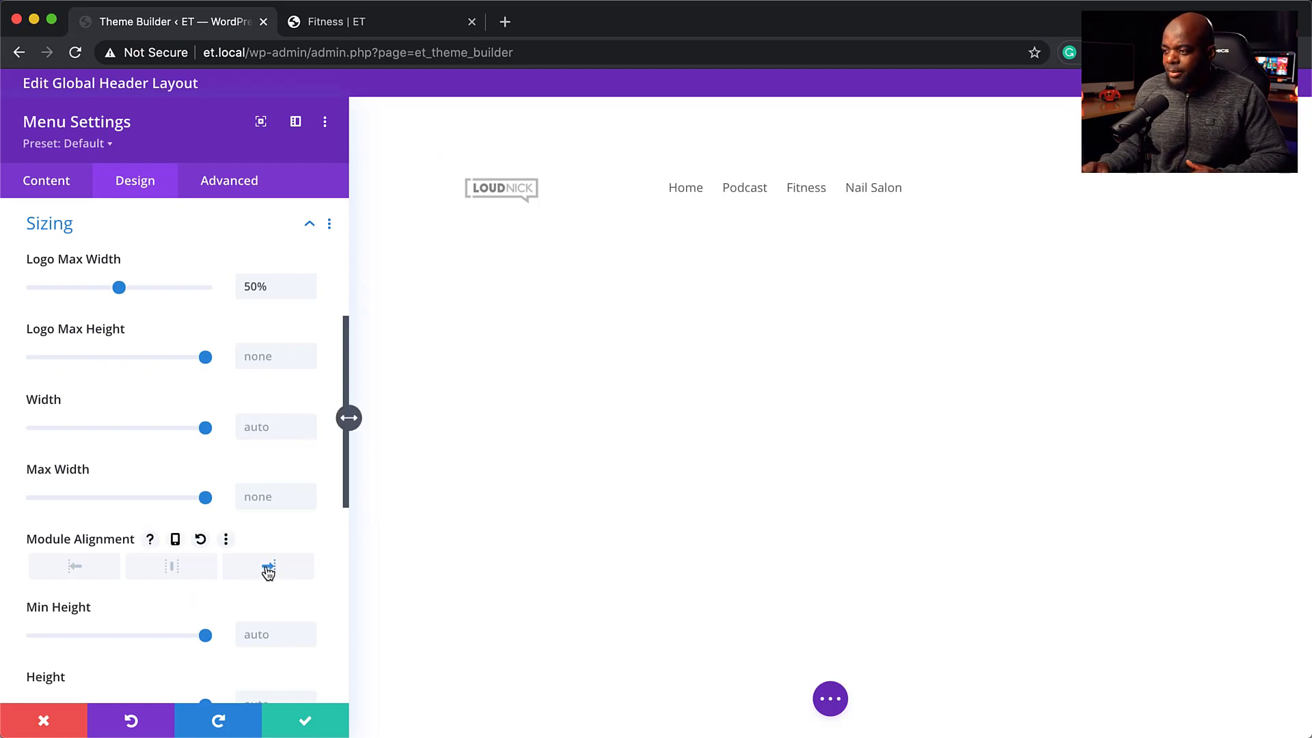
click(171, 570)
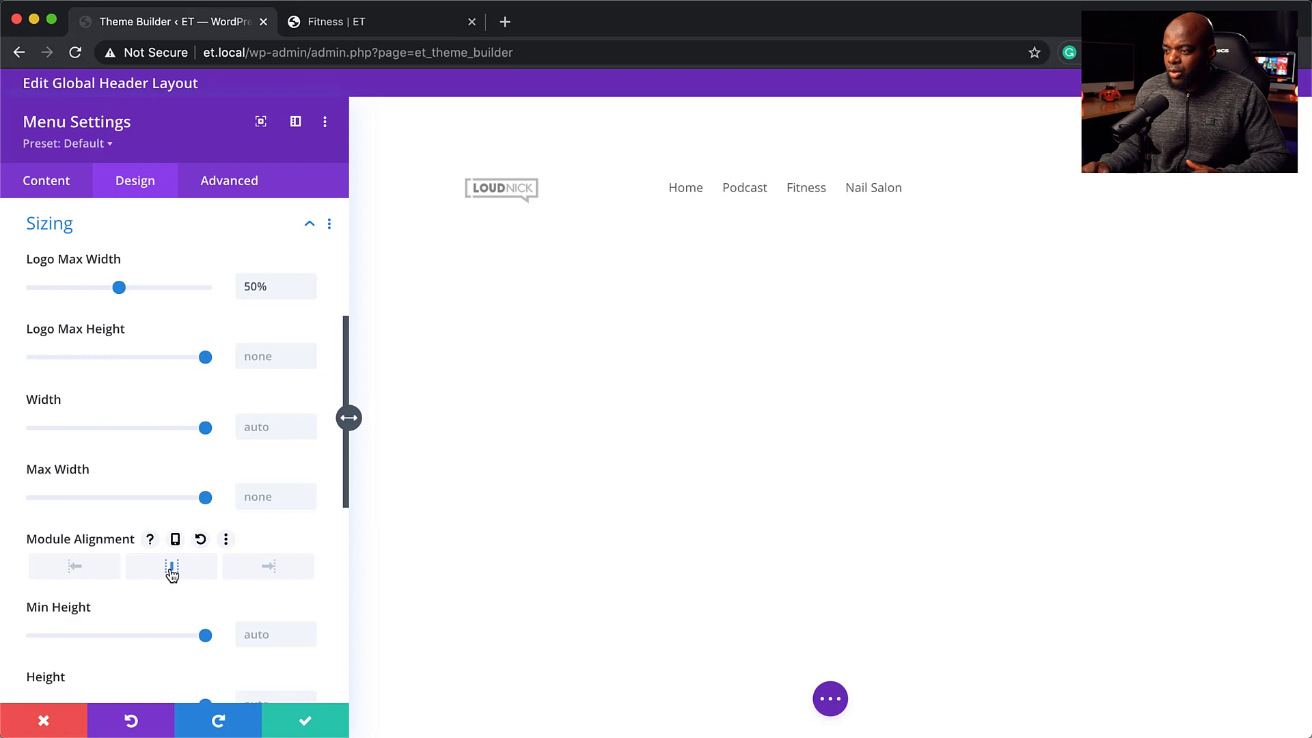
click(305, 723)
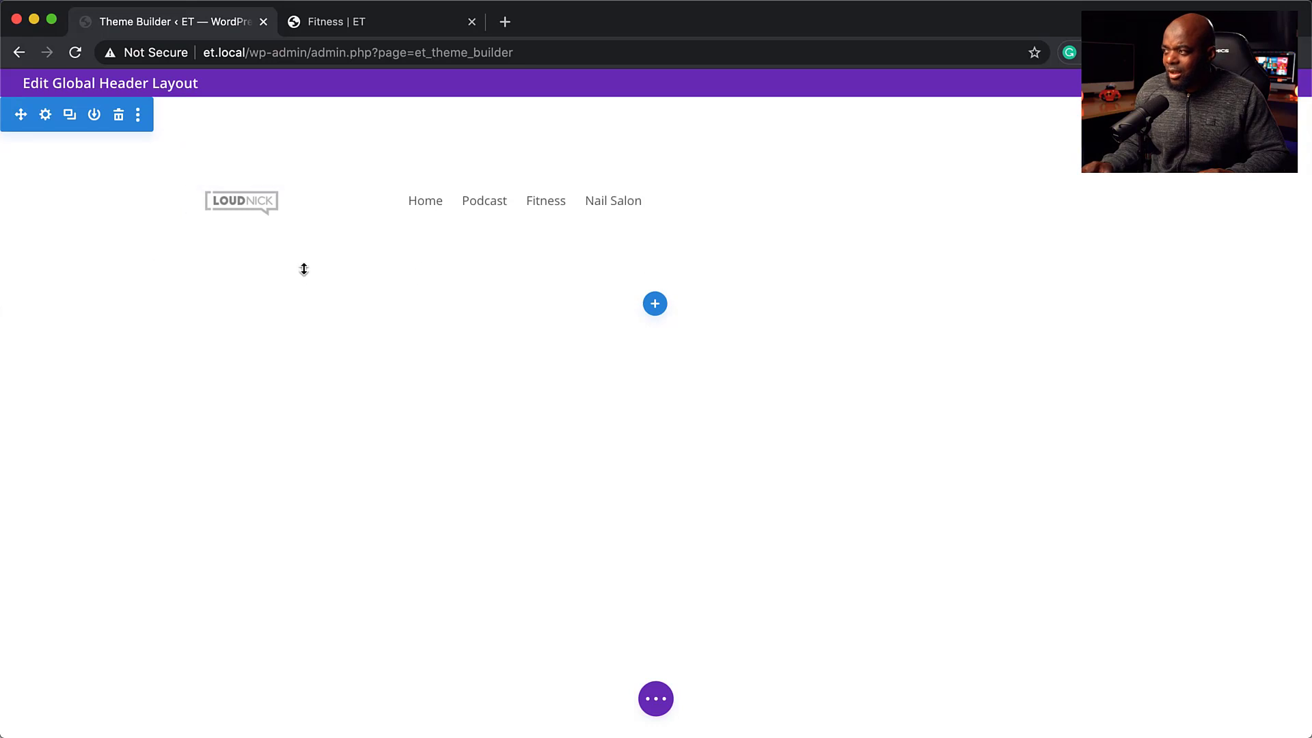
Step: Set the header section's top and bottom padding to 0px with the two values linked
click(46, 118)
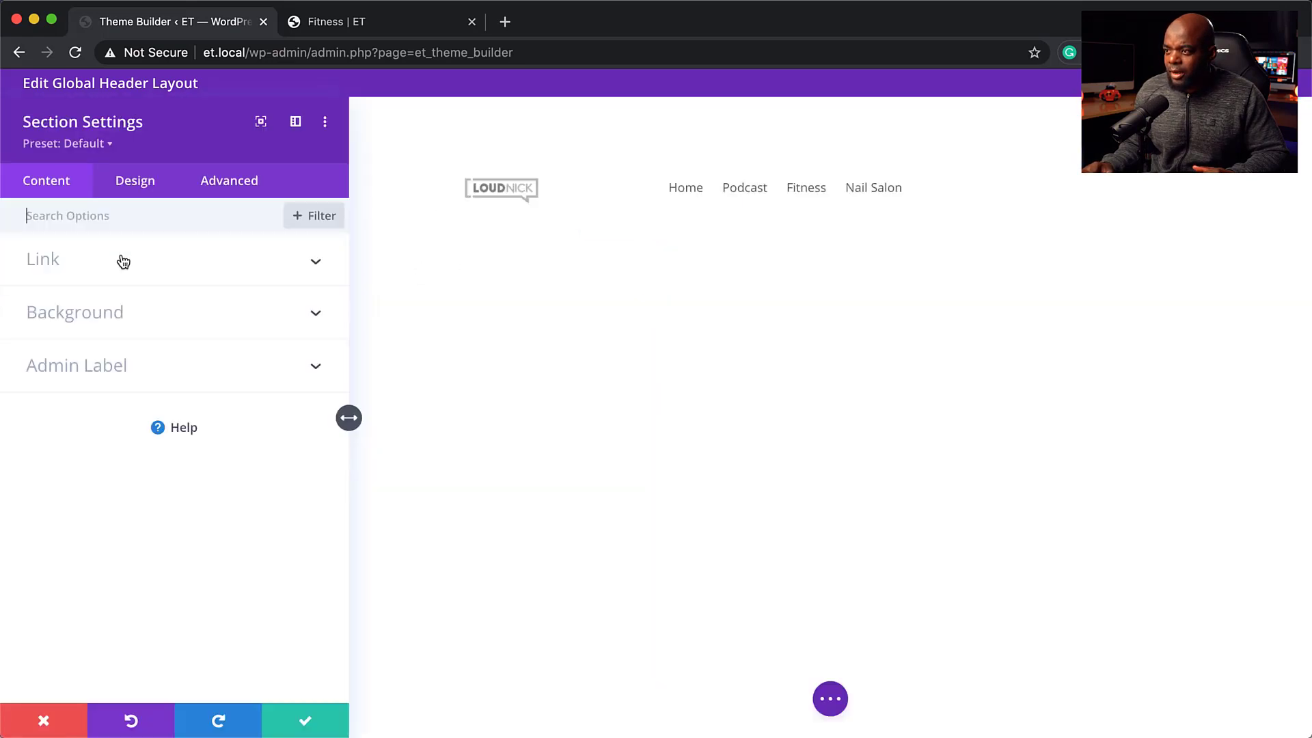
click(137, 189)
click(75, 422)
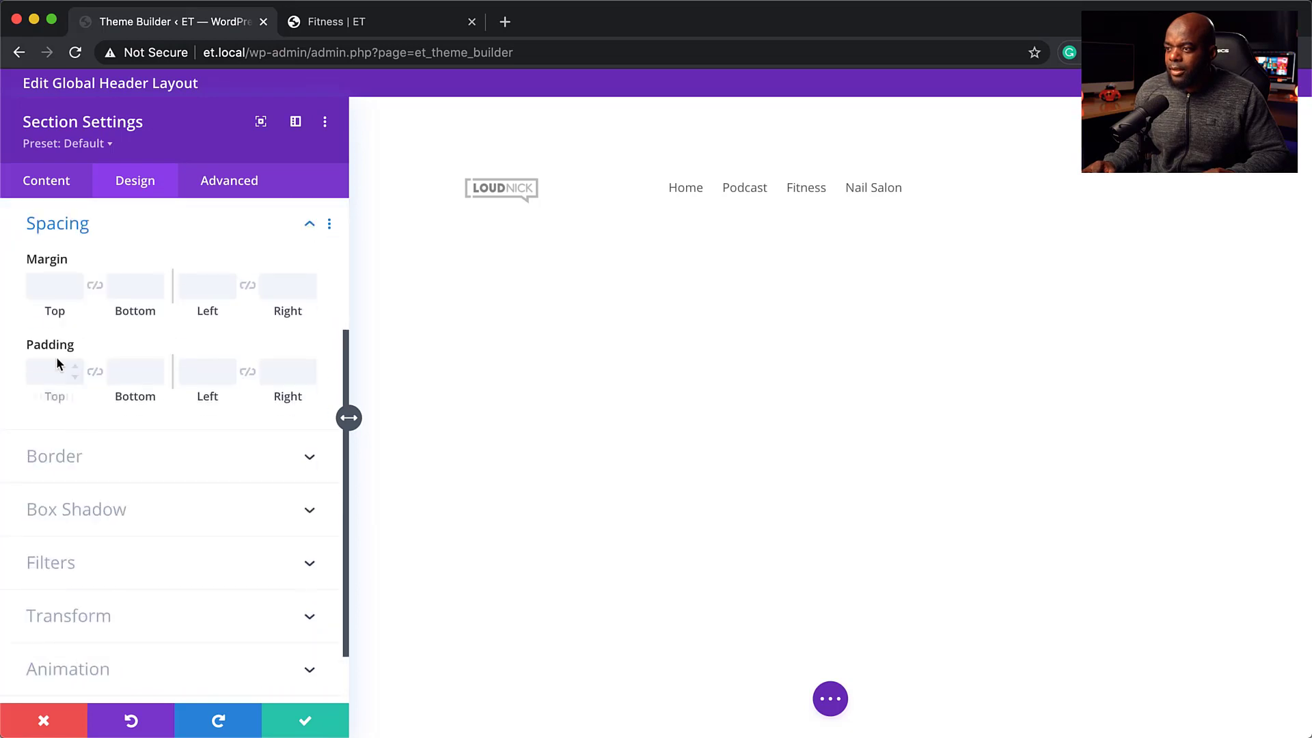
click(47, 376)
text(0px)
click(95, 372)
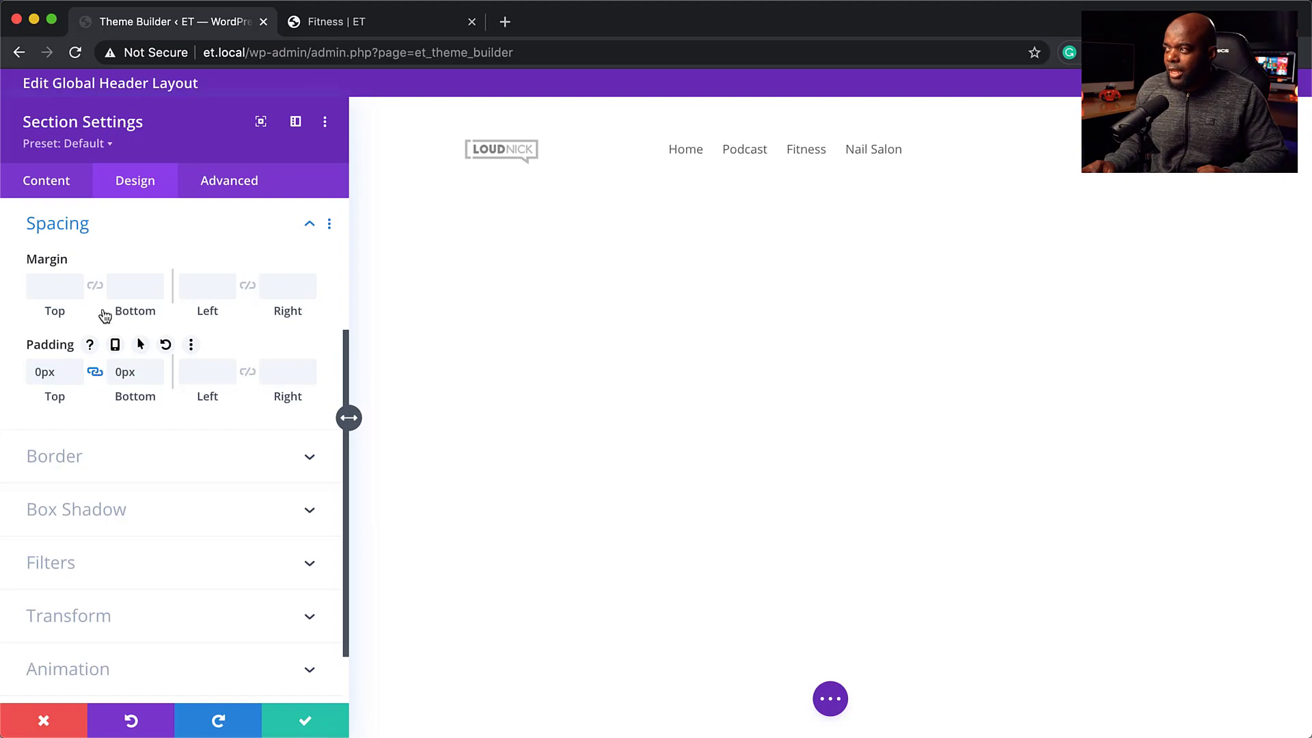
Step: Give the header section a solid orange background colour, #e29b00
click(46, 185)
click(97, 311)
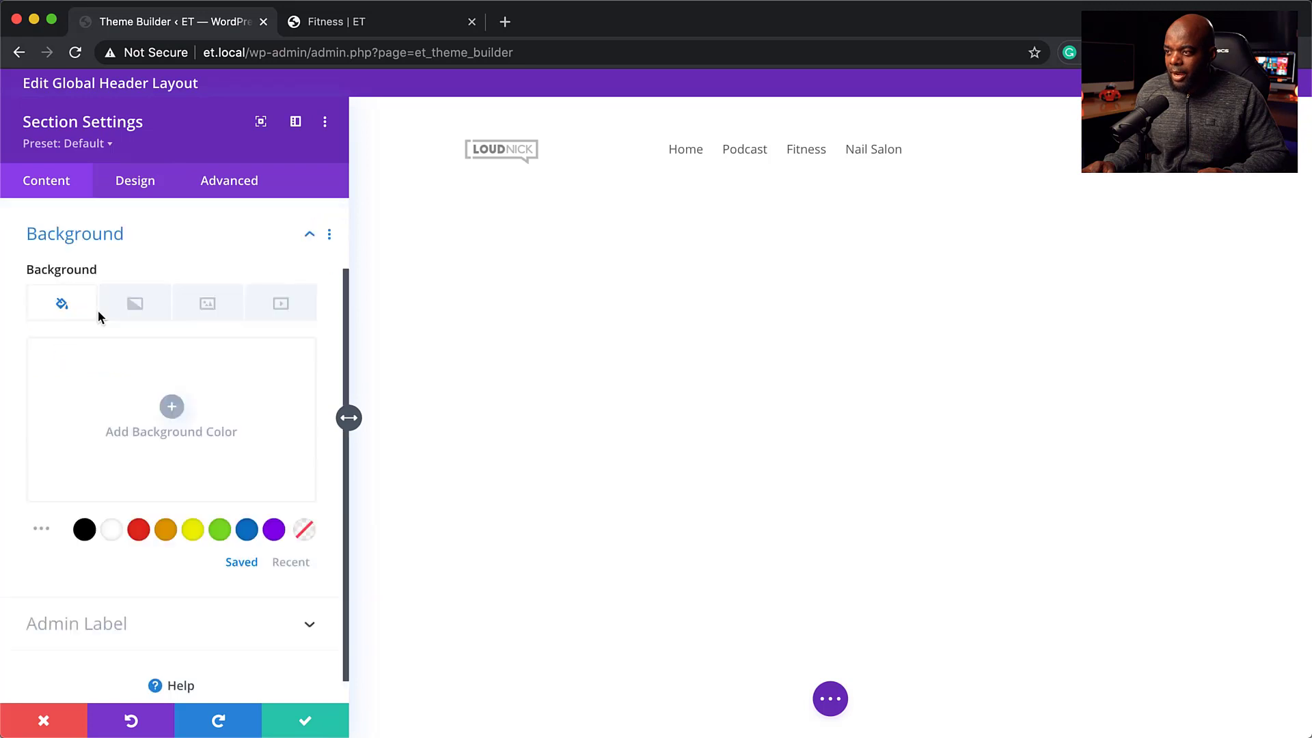
click(174, 398)
click(165, 520)
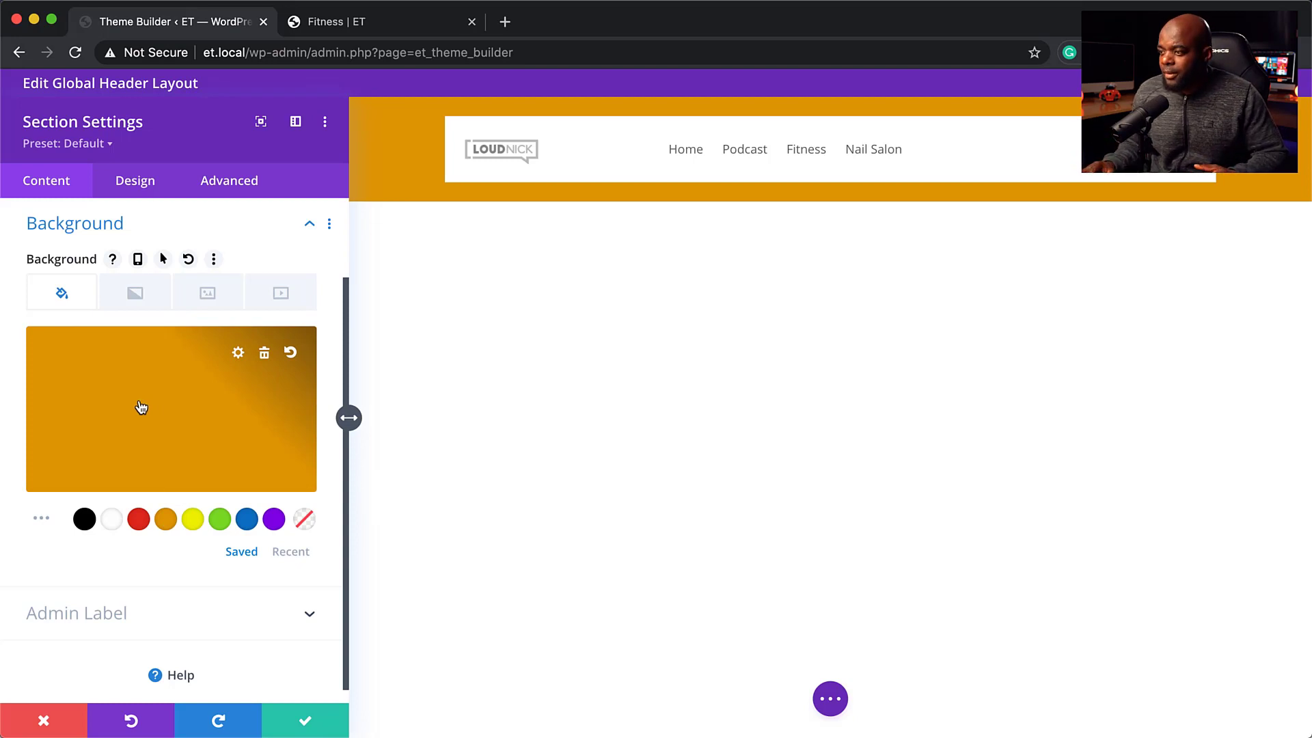
click(121, 417)
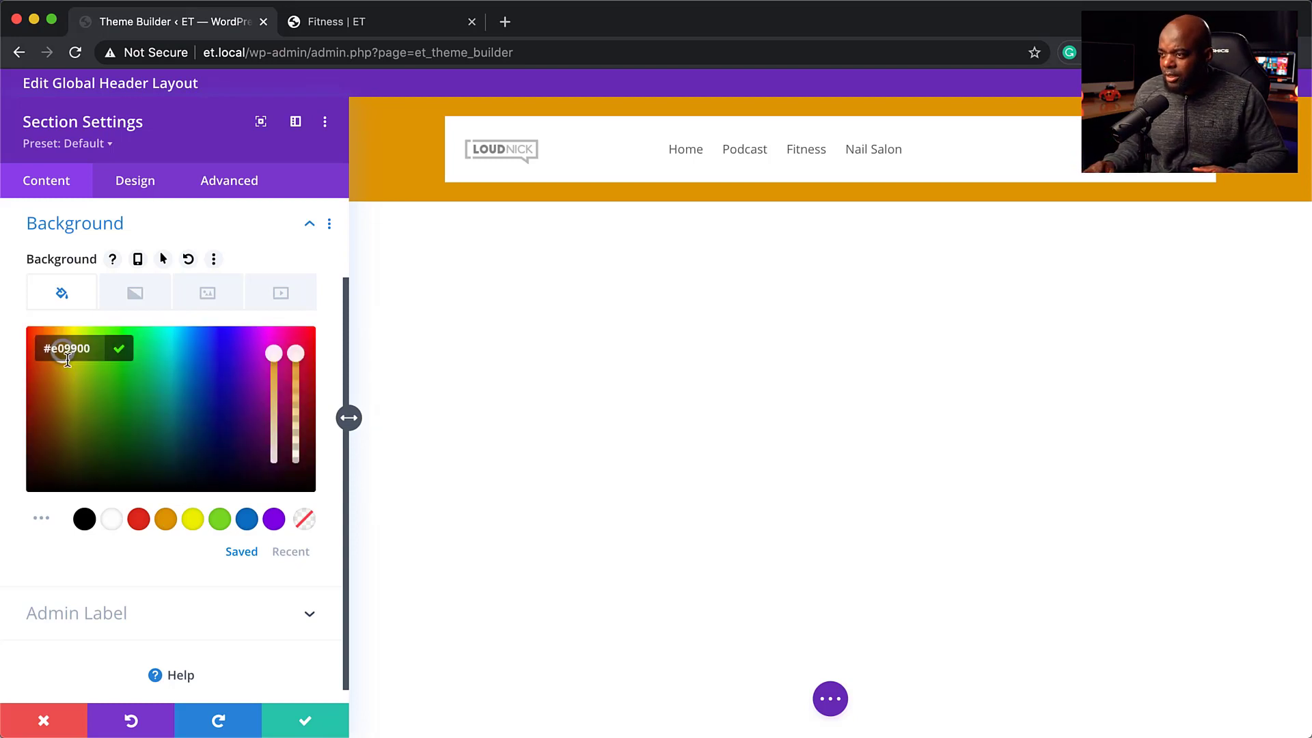
drag(72, 380, 59, 349)
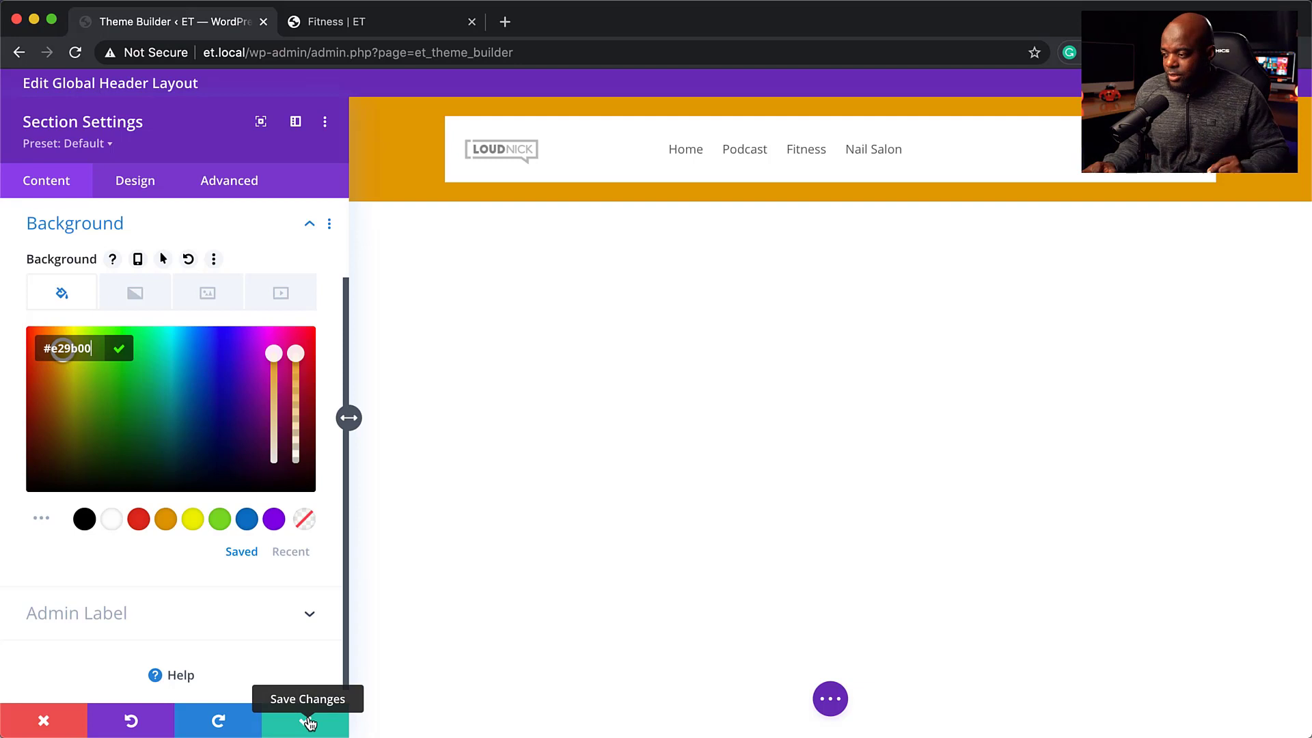
Step: Save the section settings and make the Menu module's background transparent
click(309, 723)
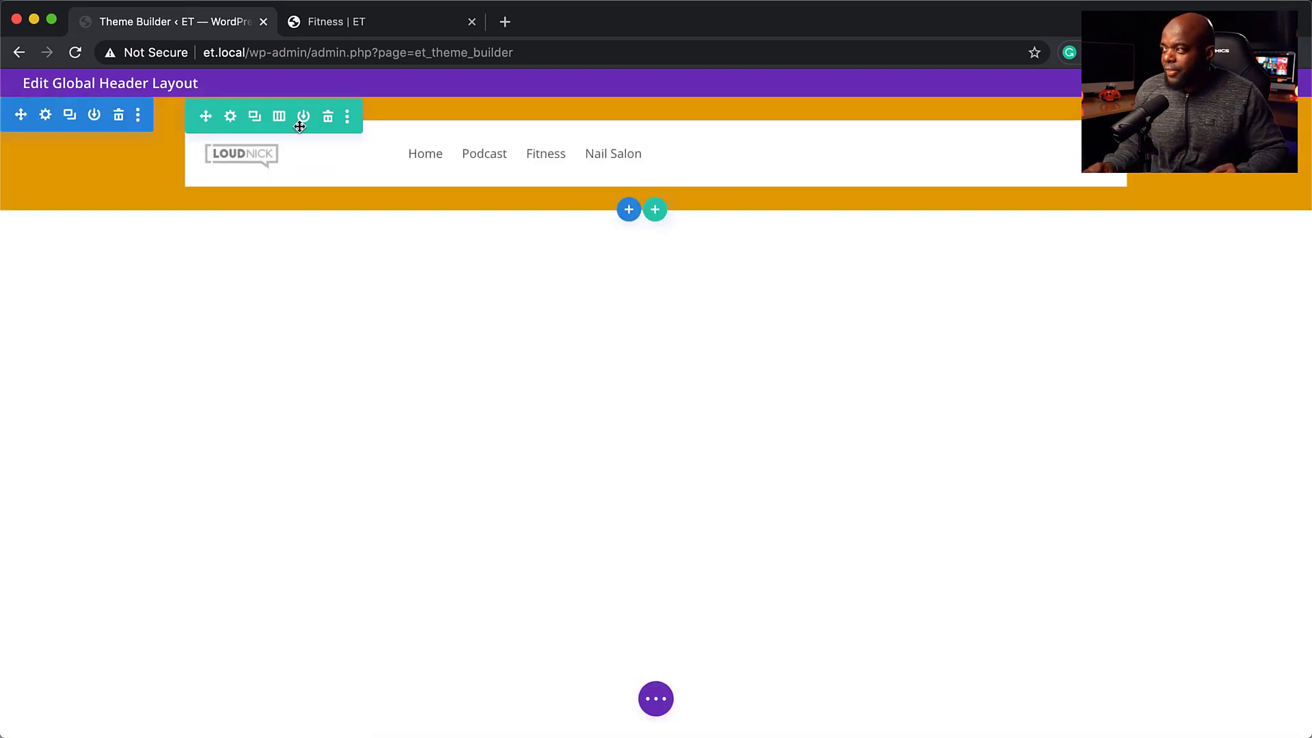
click(625, 164)
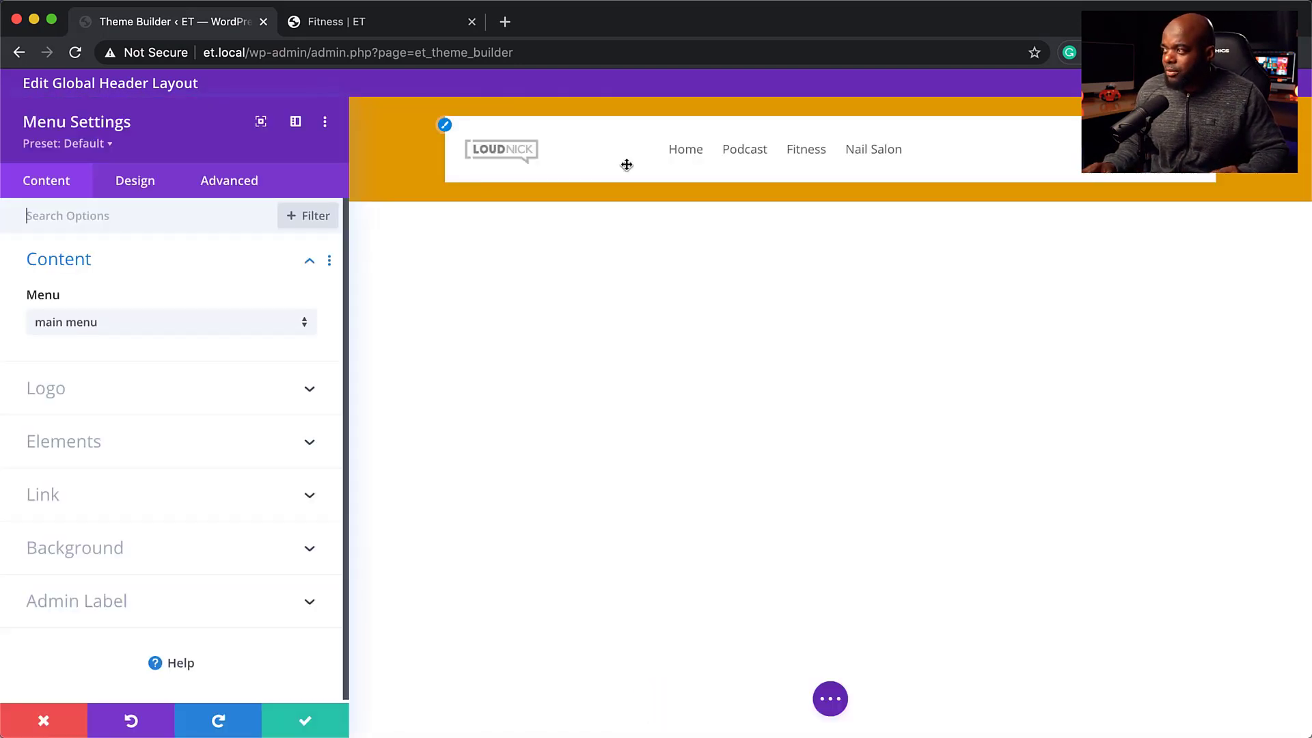
click(159, 557)
click(305, 520)
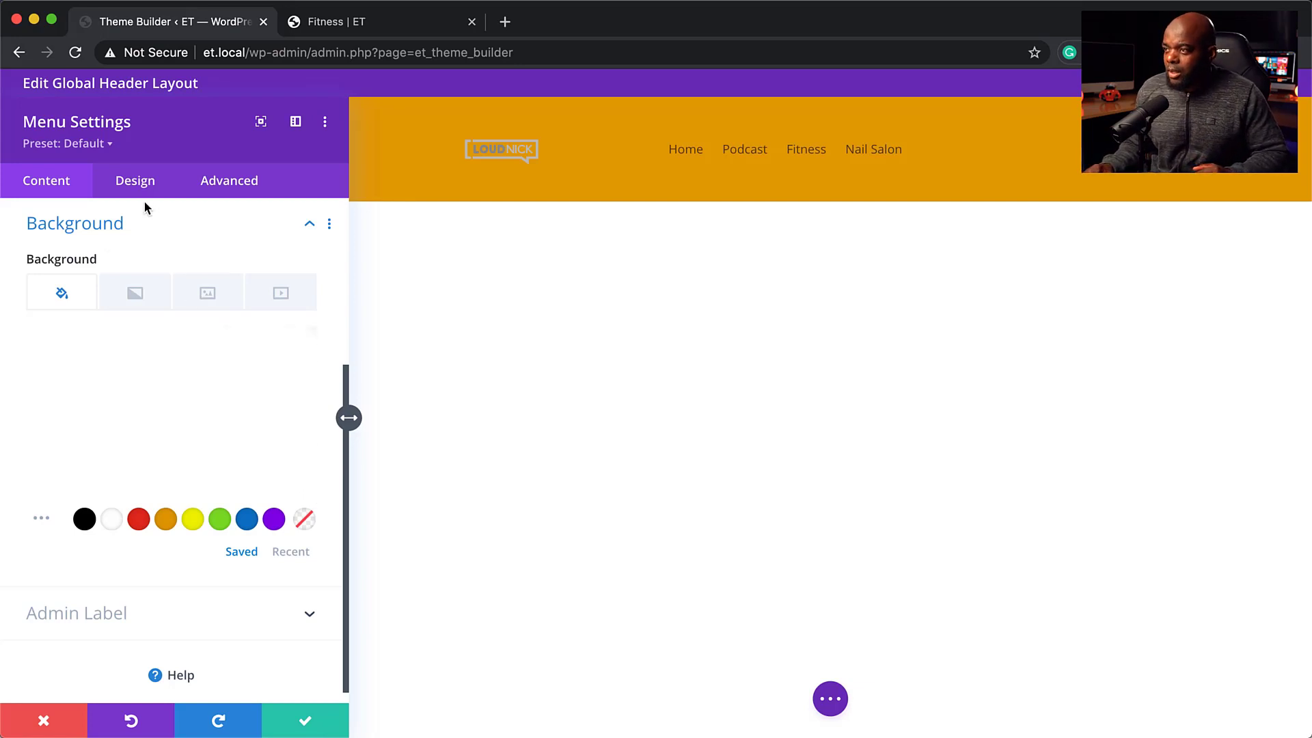
Step: Set the Menu module's active link colour and menu text colour to white, #ffffff
click(141, 183)
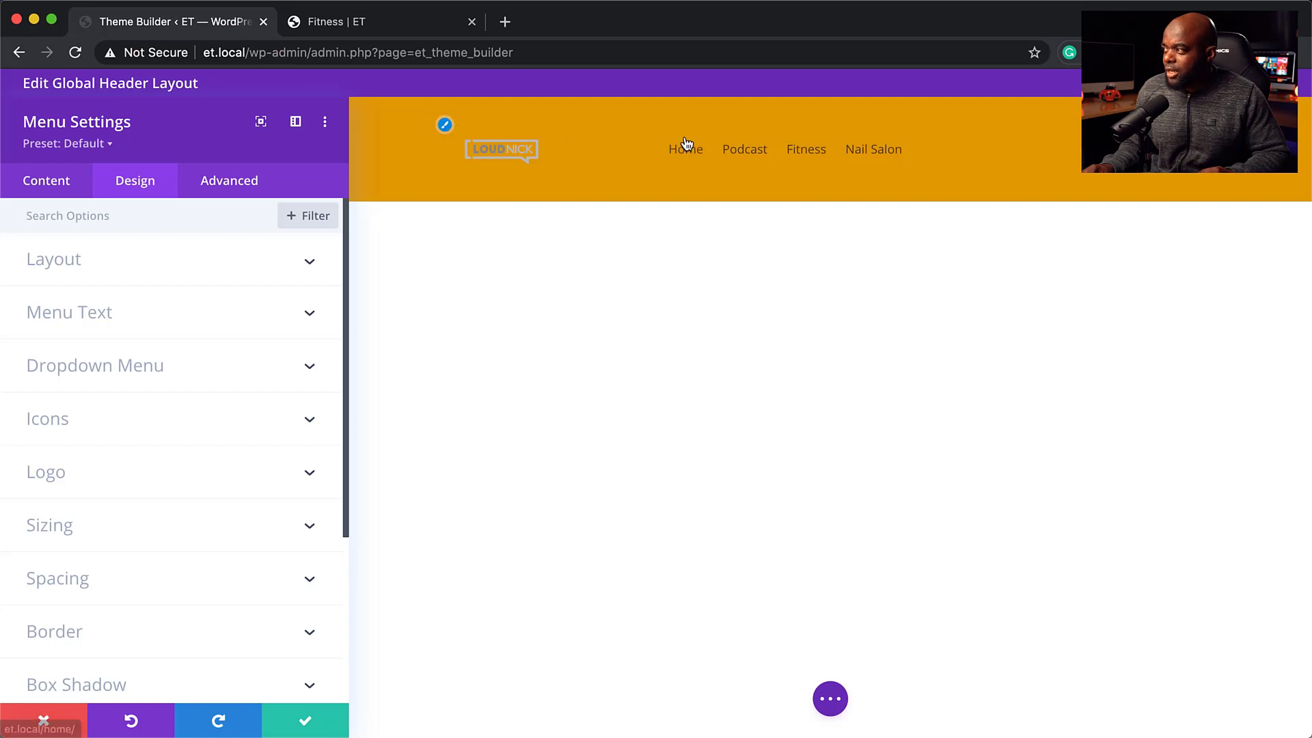
click(114, 318)
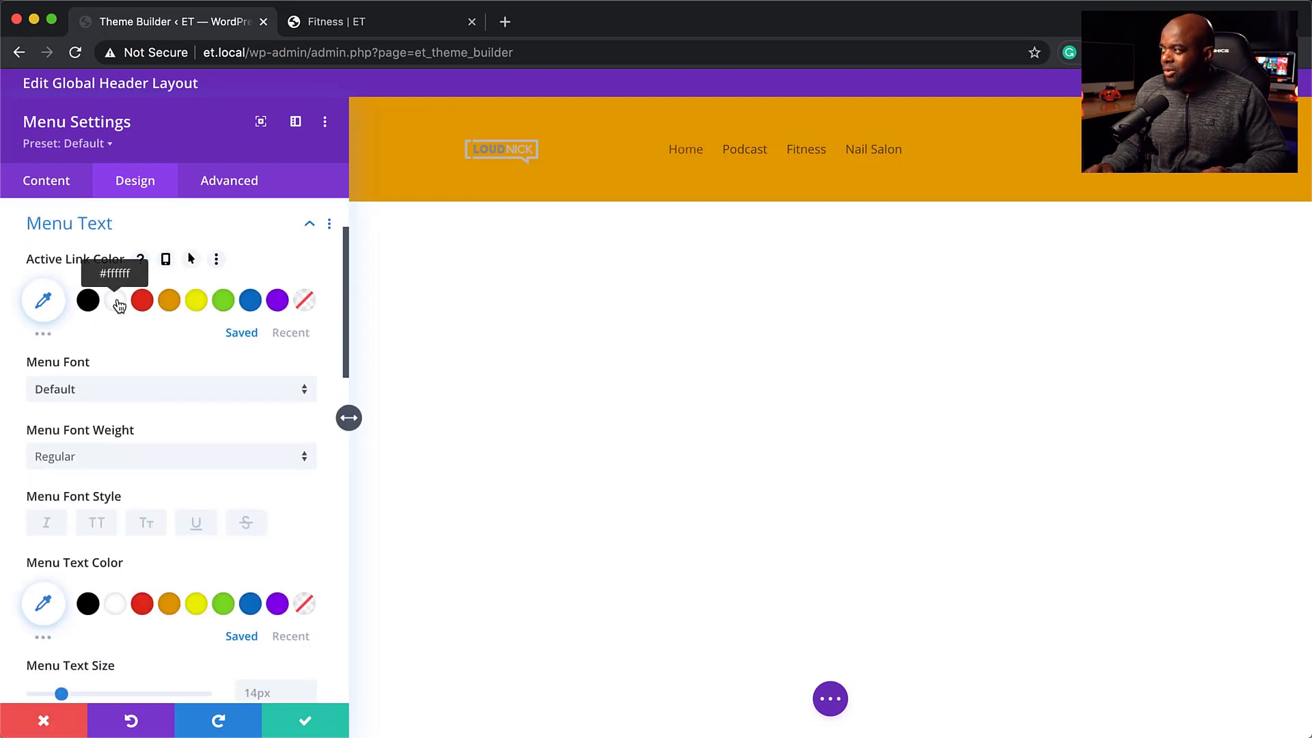
click(117, 301)
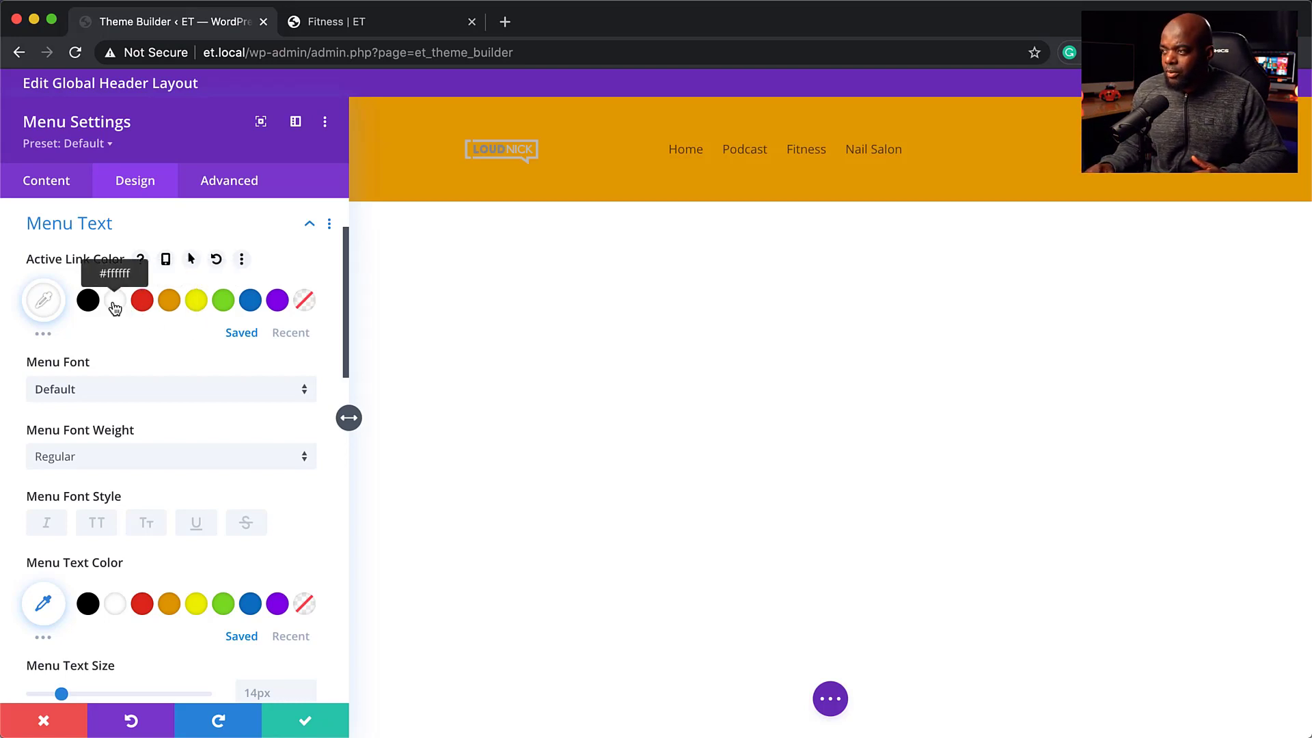
scroll(187, 357, down, 3)
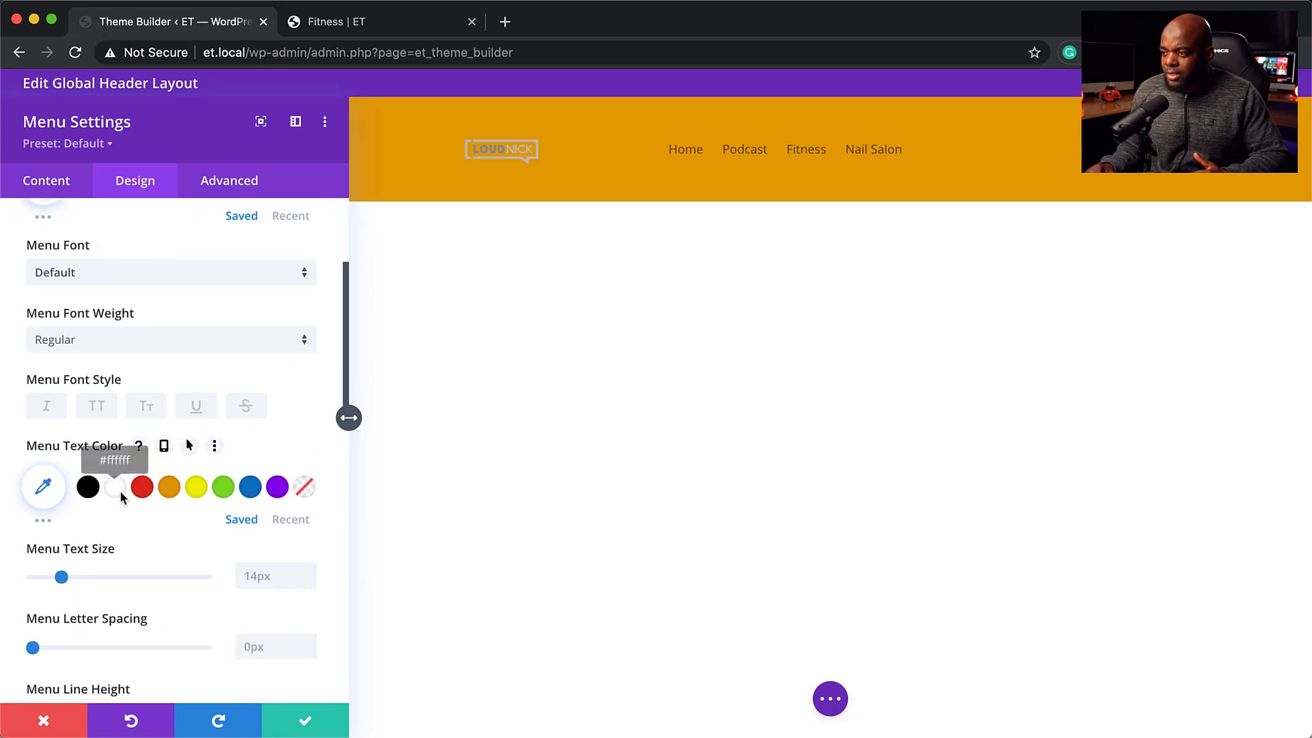
click(117, 487)
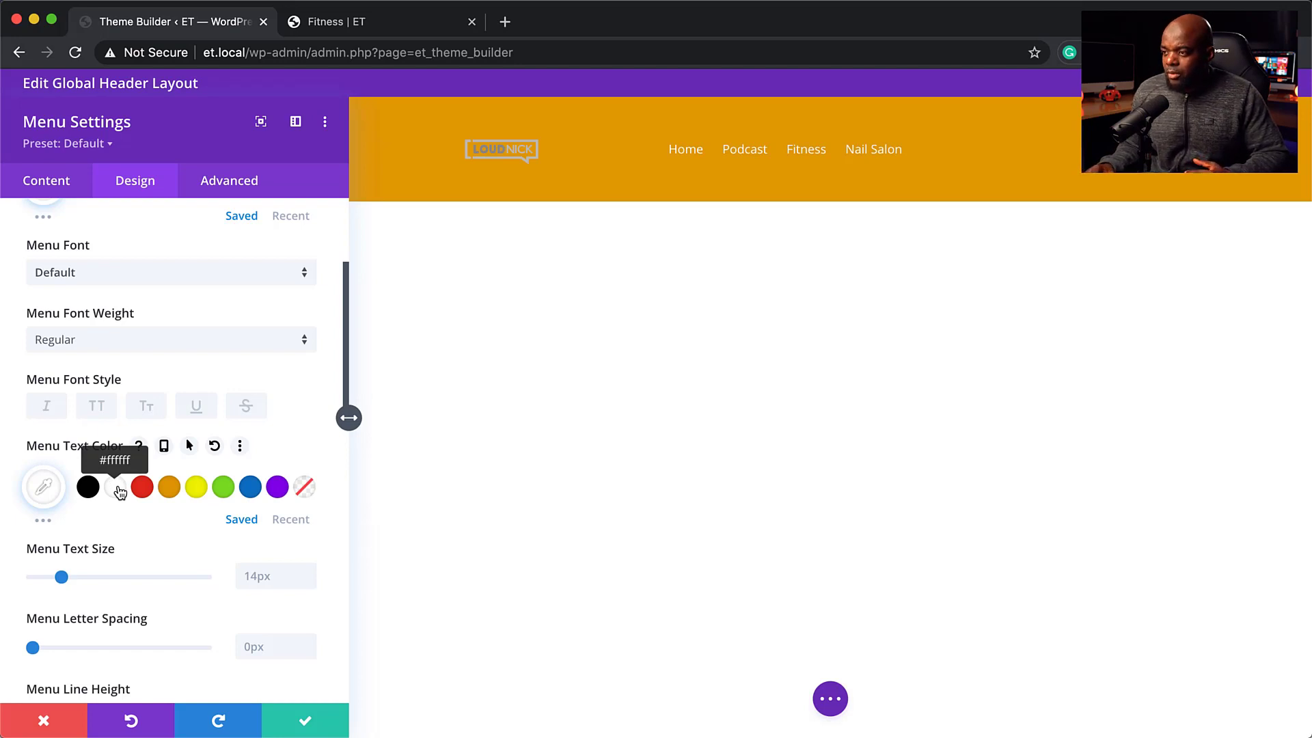
Step: Set the menu text font to Poppins with a Bold weight
click(103, 275)
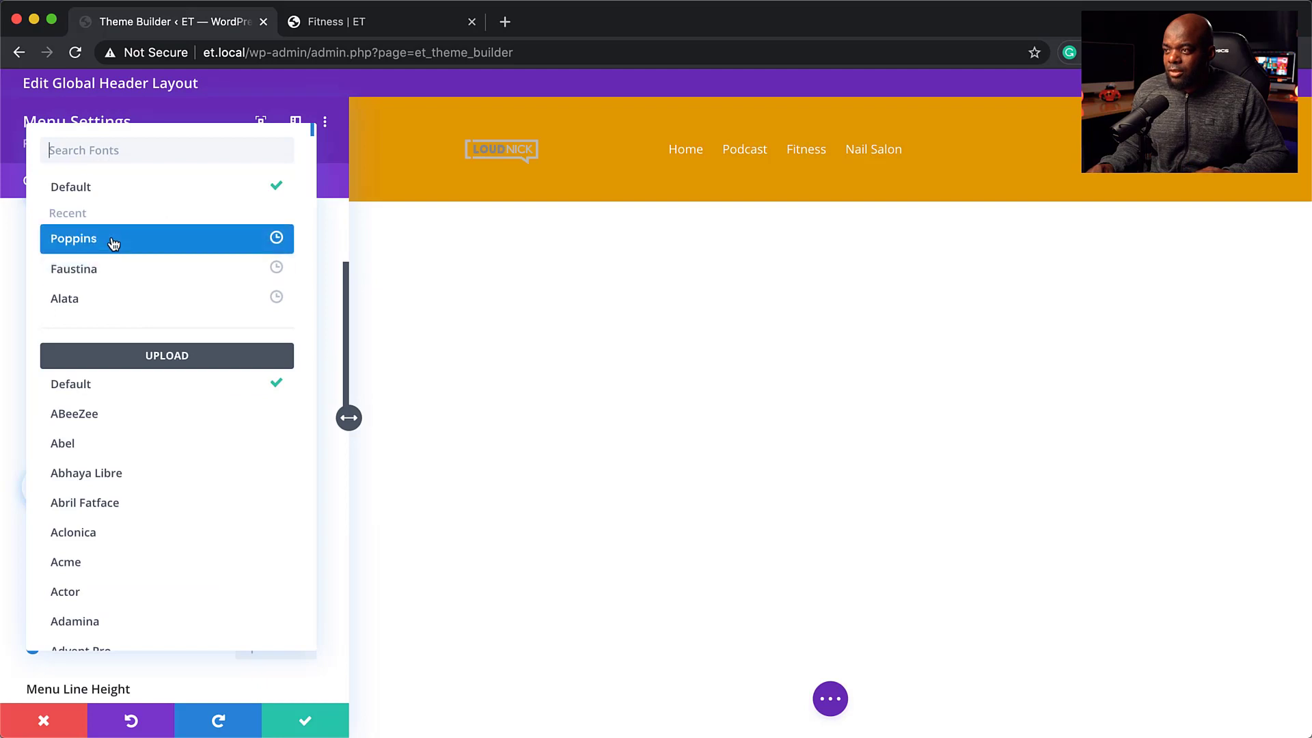
click(113, 243)
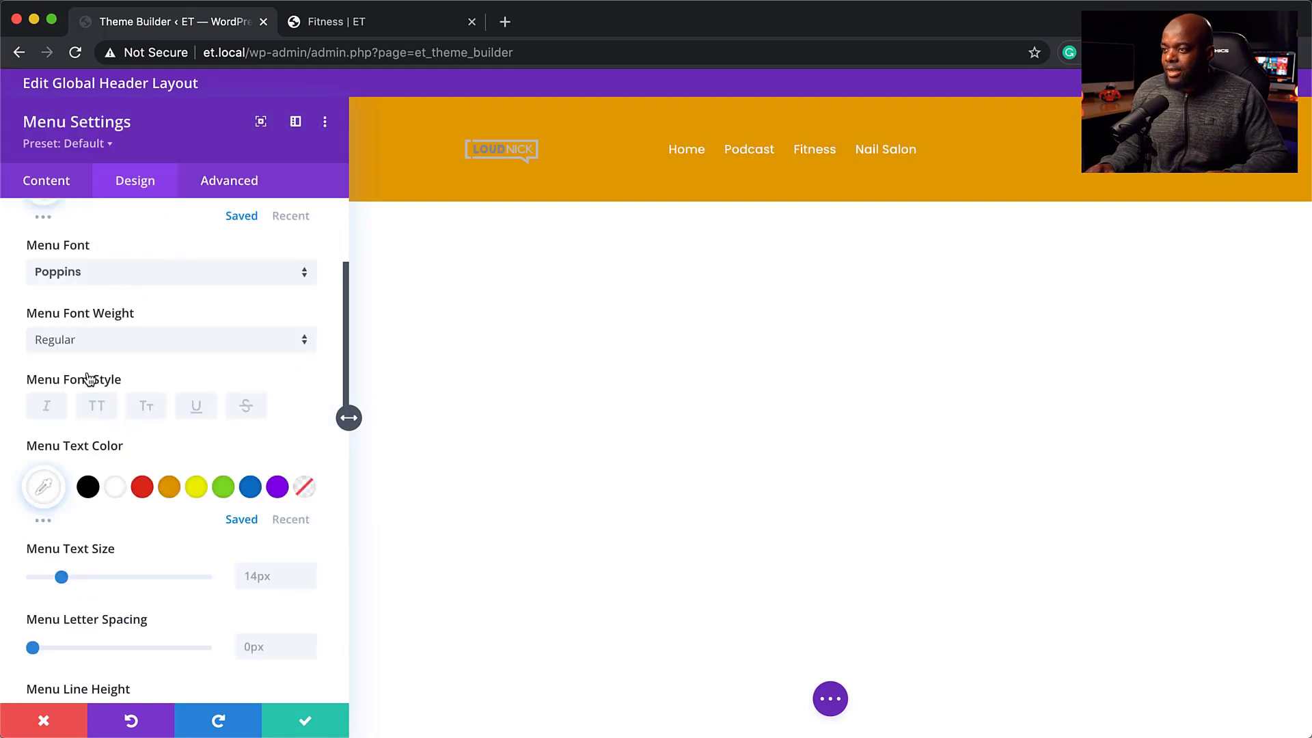
click(116, 347)
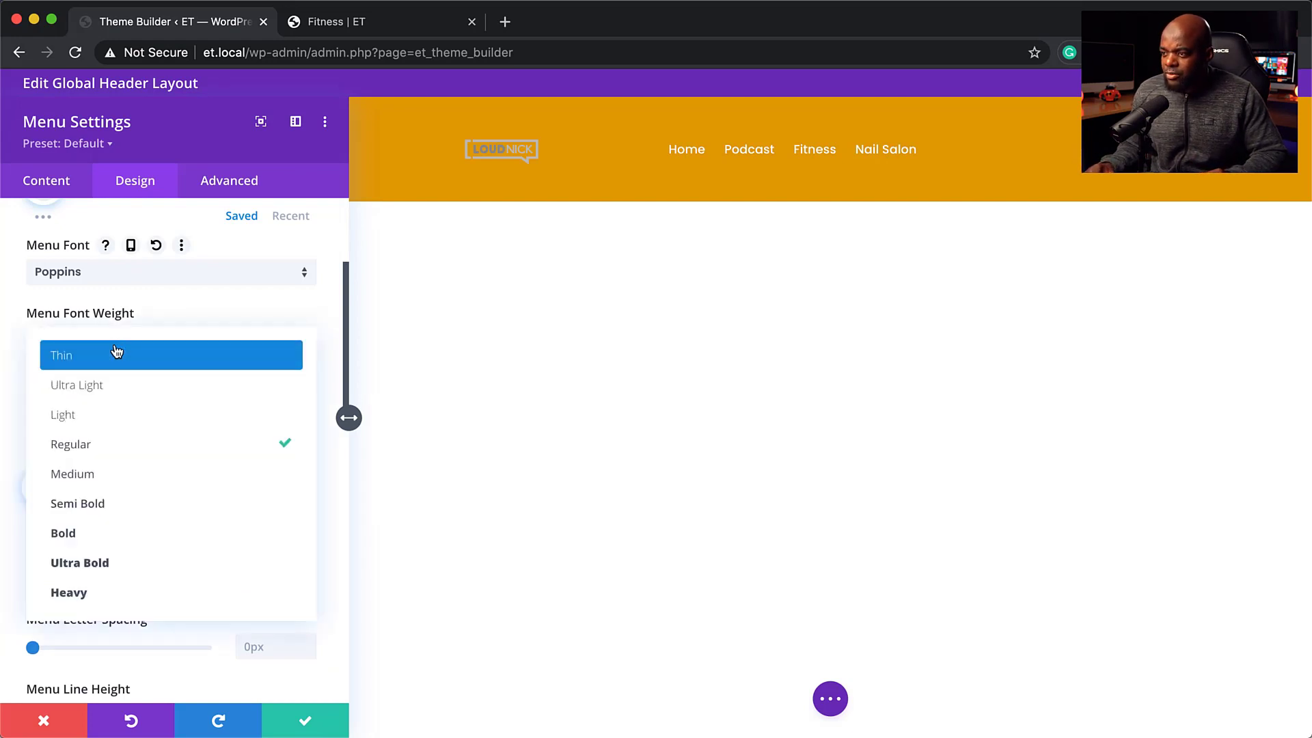
click(147, 533)
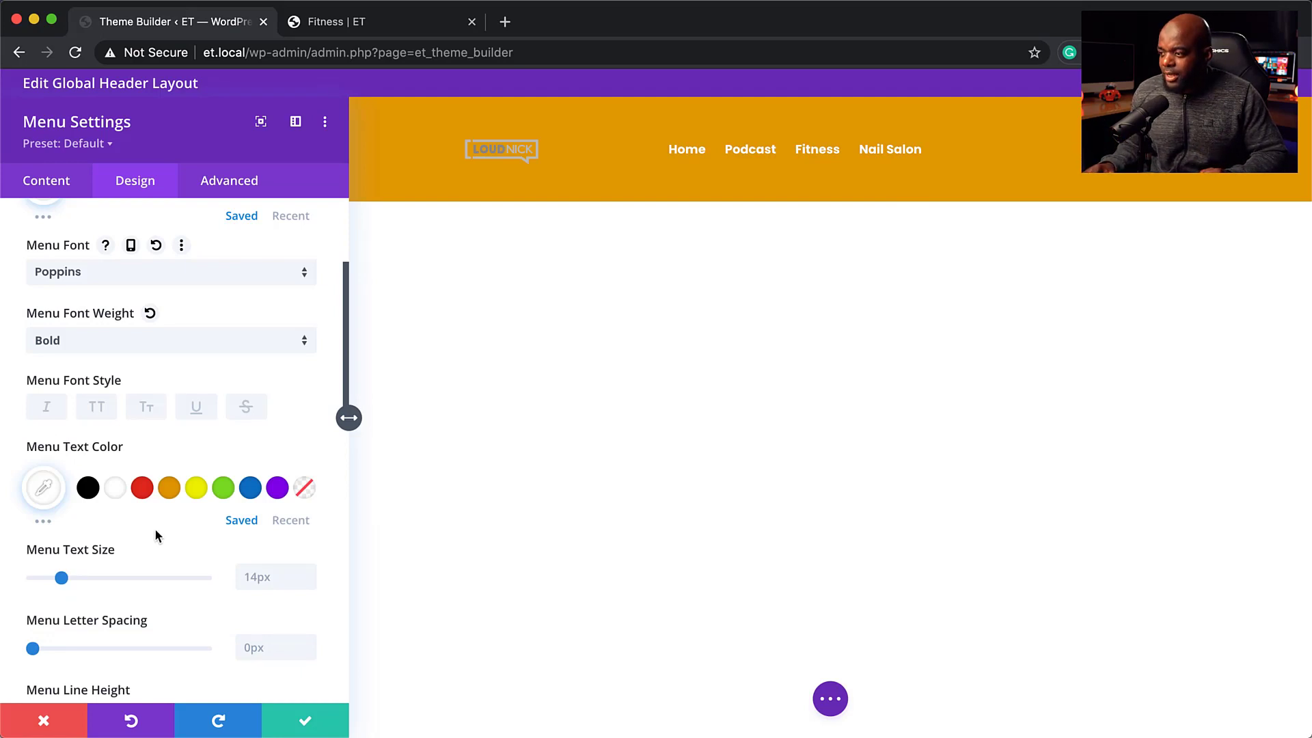
Step: Increase the menu text size to 16px and apply the all-uppercase font style
scroll(205, 540, down, 1)
click(310, 558)
click(309, 558)
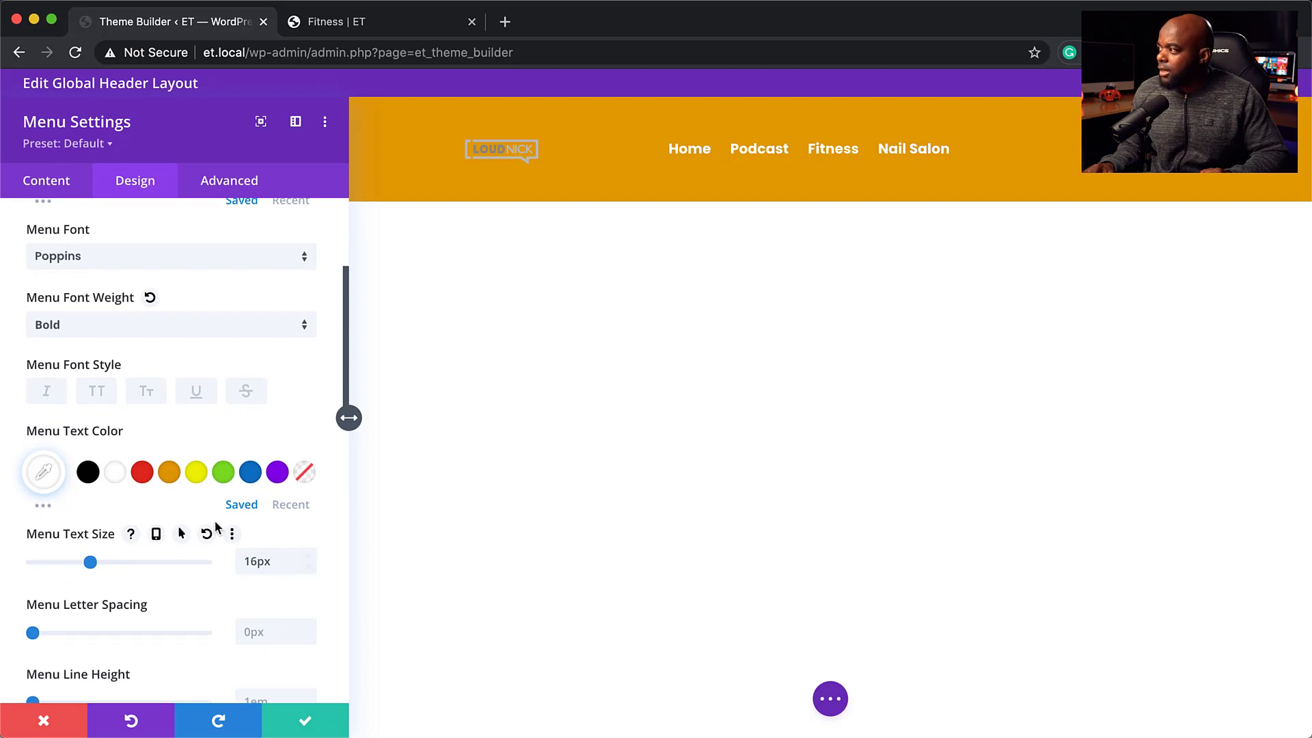
click(96, 391)
Step: Set the menu letter spacing to 1px, reduce the menu text size to 15px and save the module settings
scroll(63, 481, down, 2)
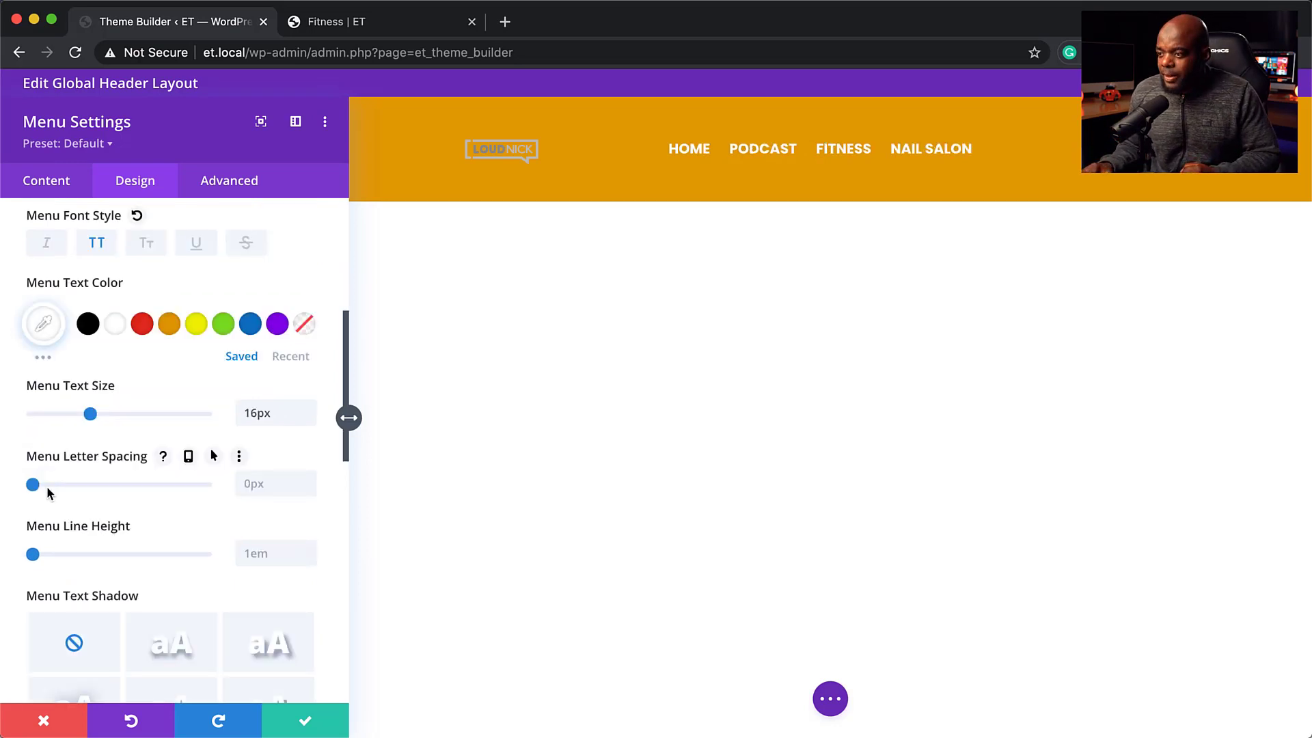
drag(37, 487, 54, 487)
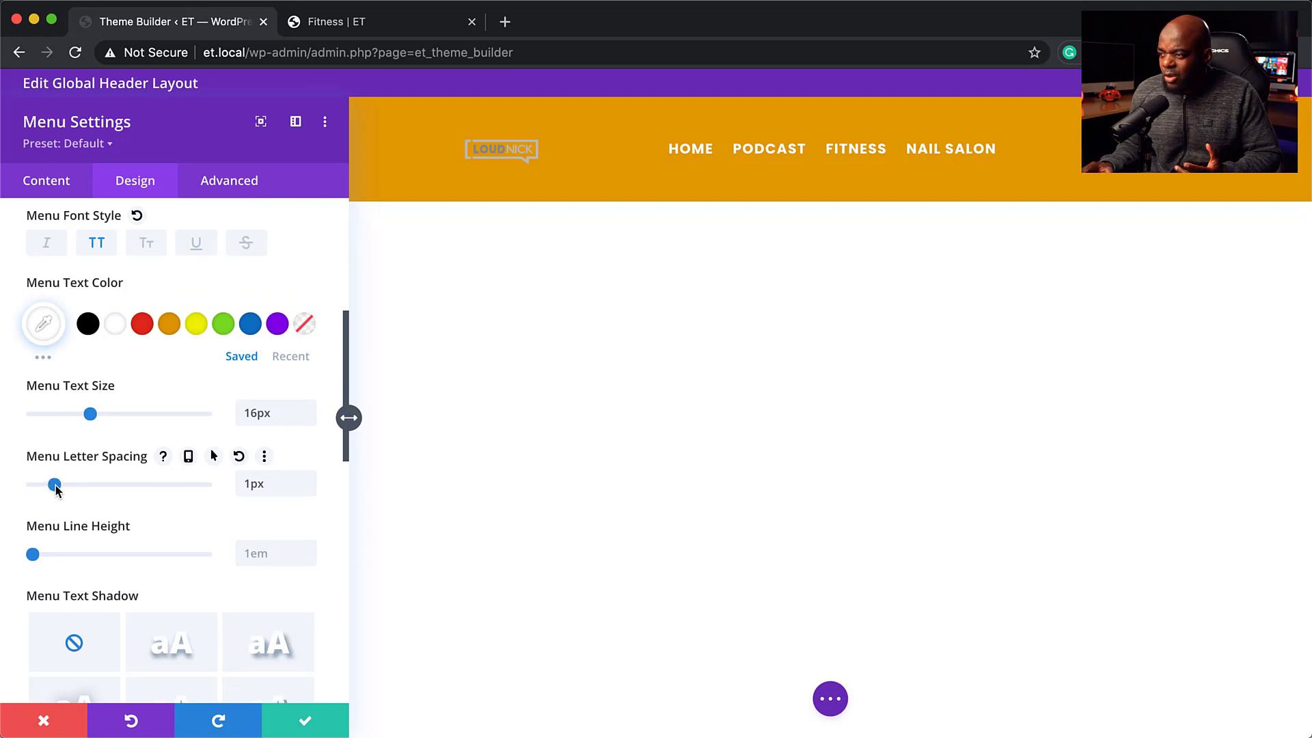
click(309, 418)
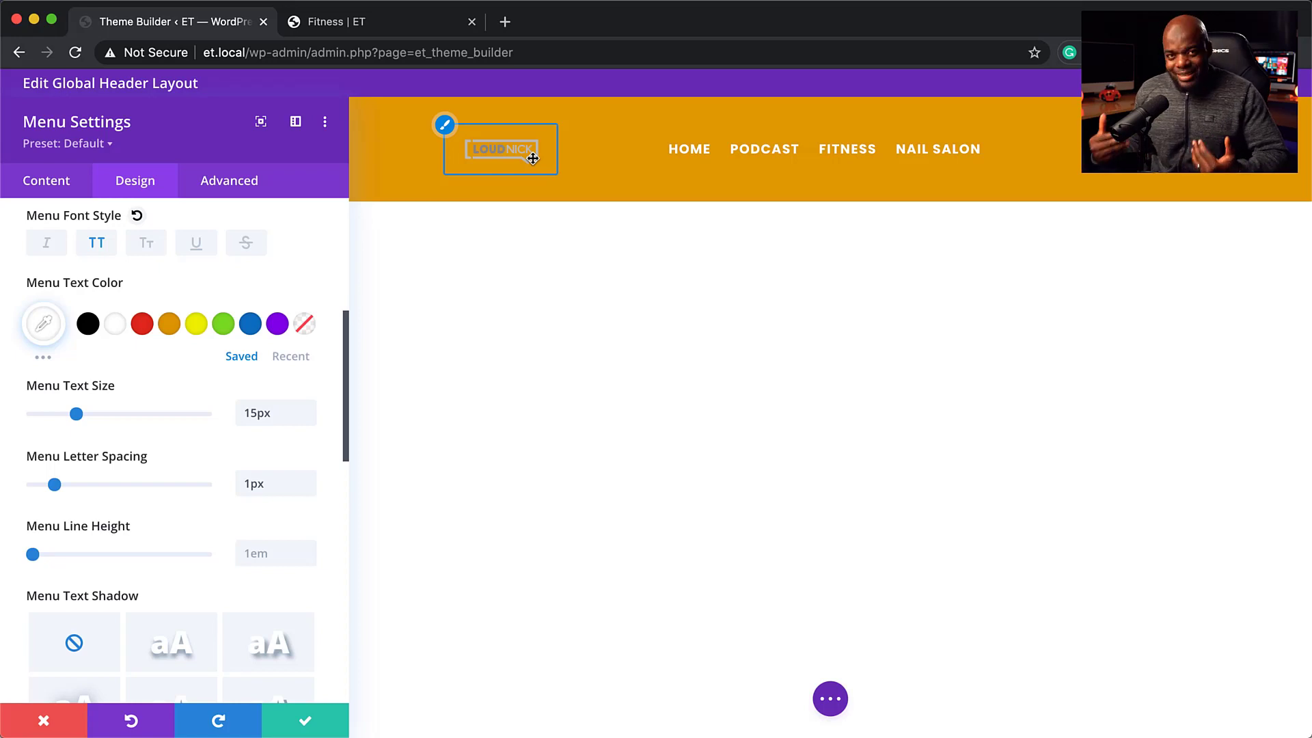
click(308, 723)
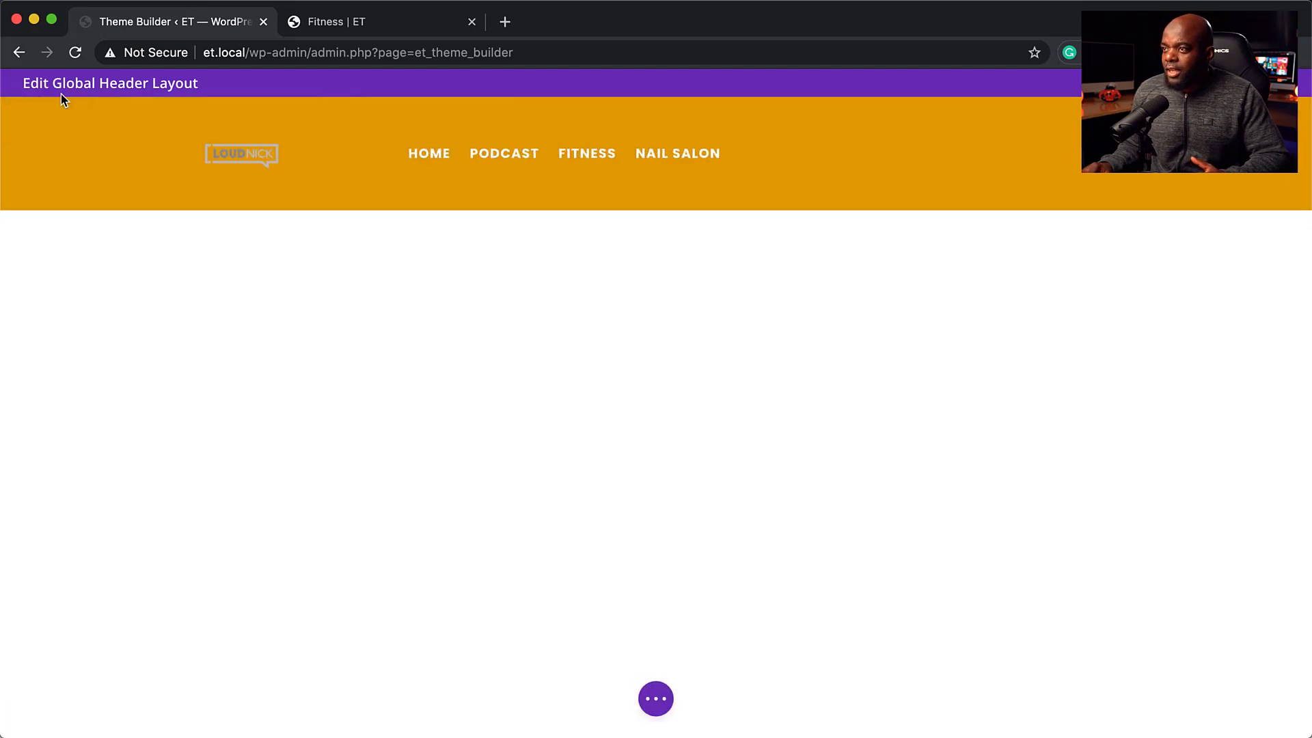
Step: Change the header section's background colour to dark teal, #006568
click(45, 114)
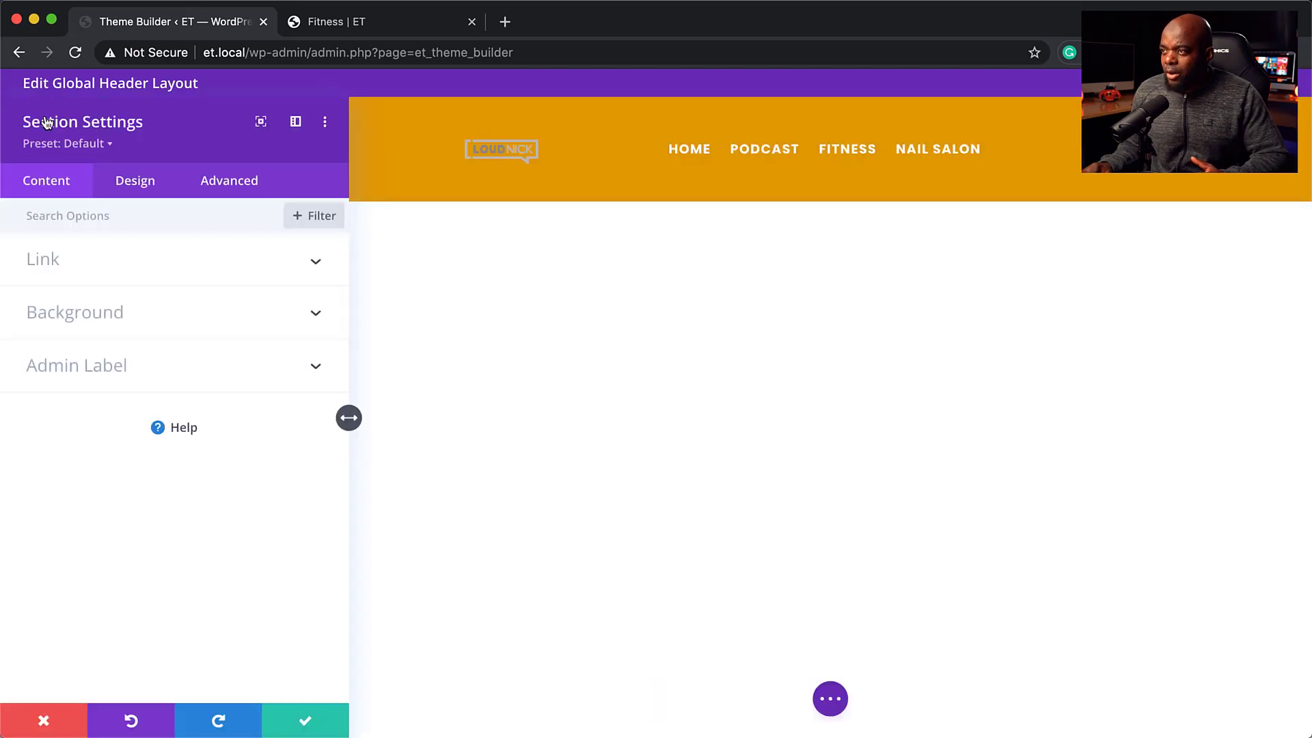
click(76, 320)
click(120, 377)
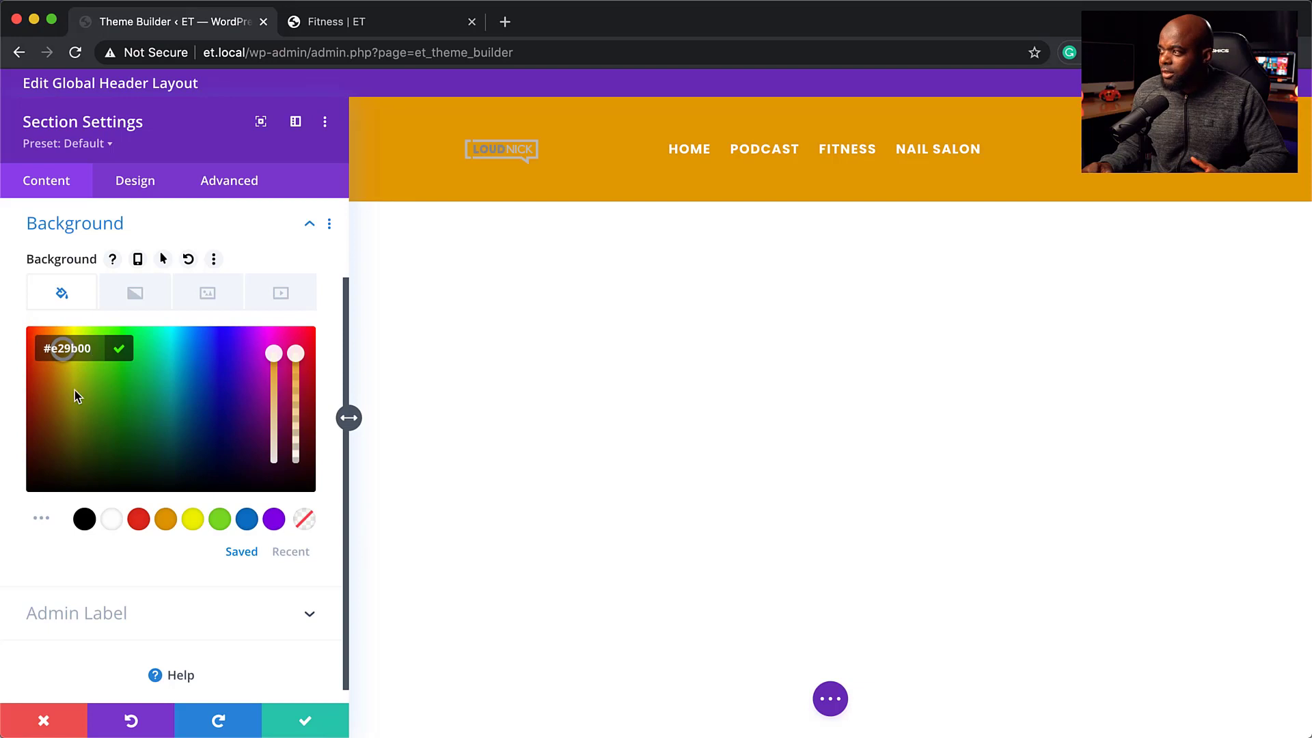
click(75, 394)
drag(73, 389, 176, 429)
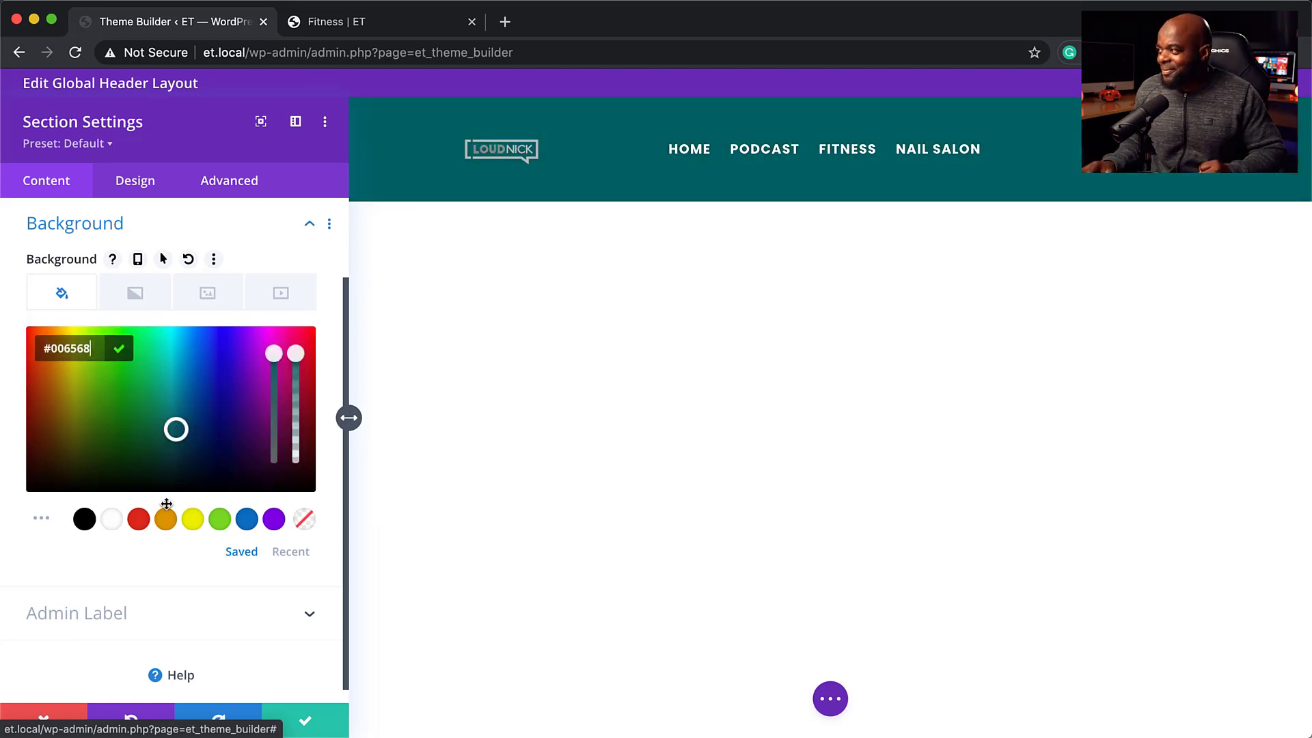
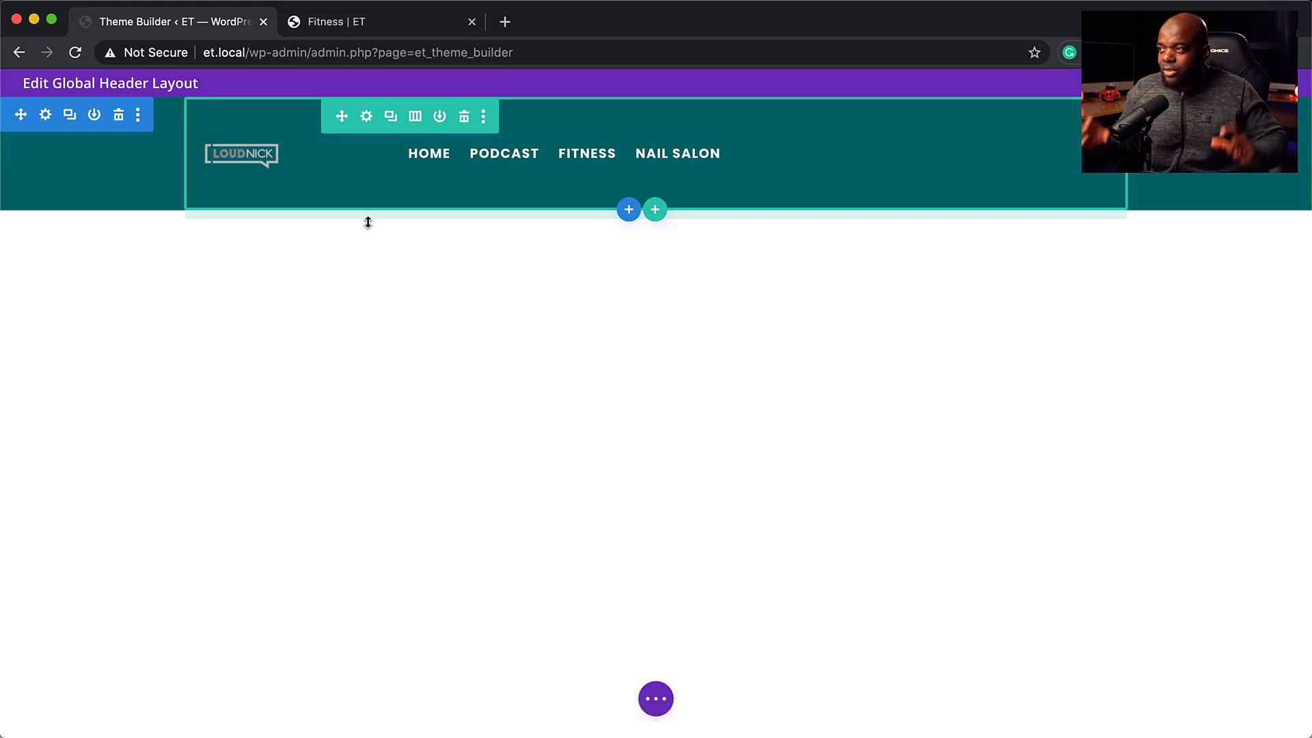
Step: Set the header row's top and bottom padding to 0px with the two values linked
click(366, 116)
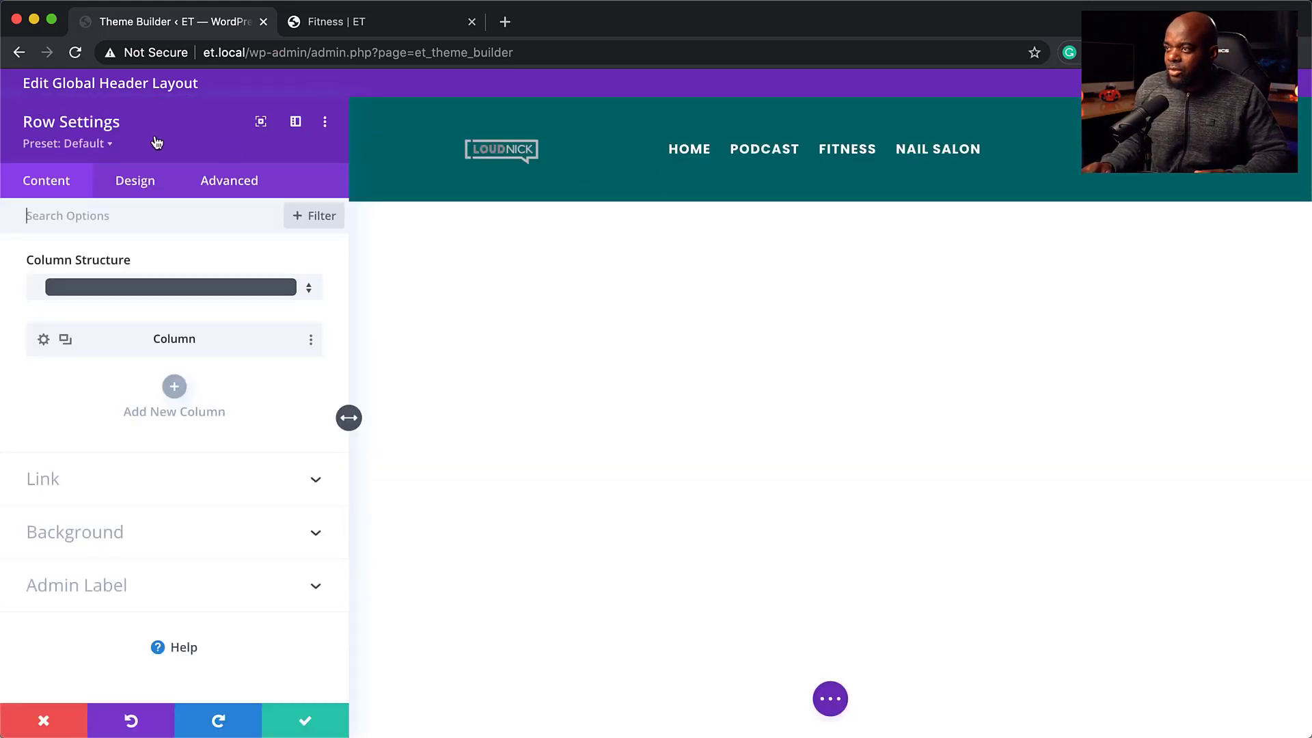
click(140, 191)
click(60, 314)
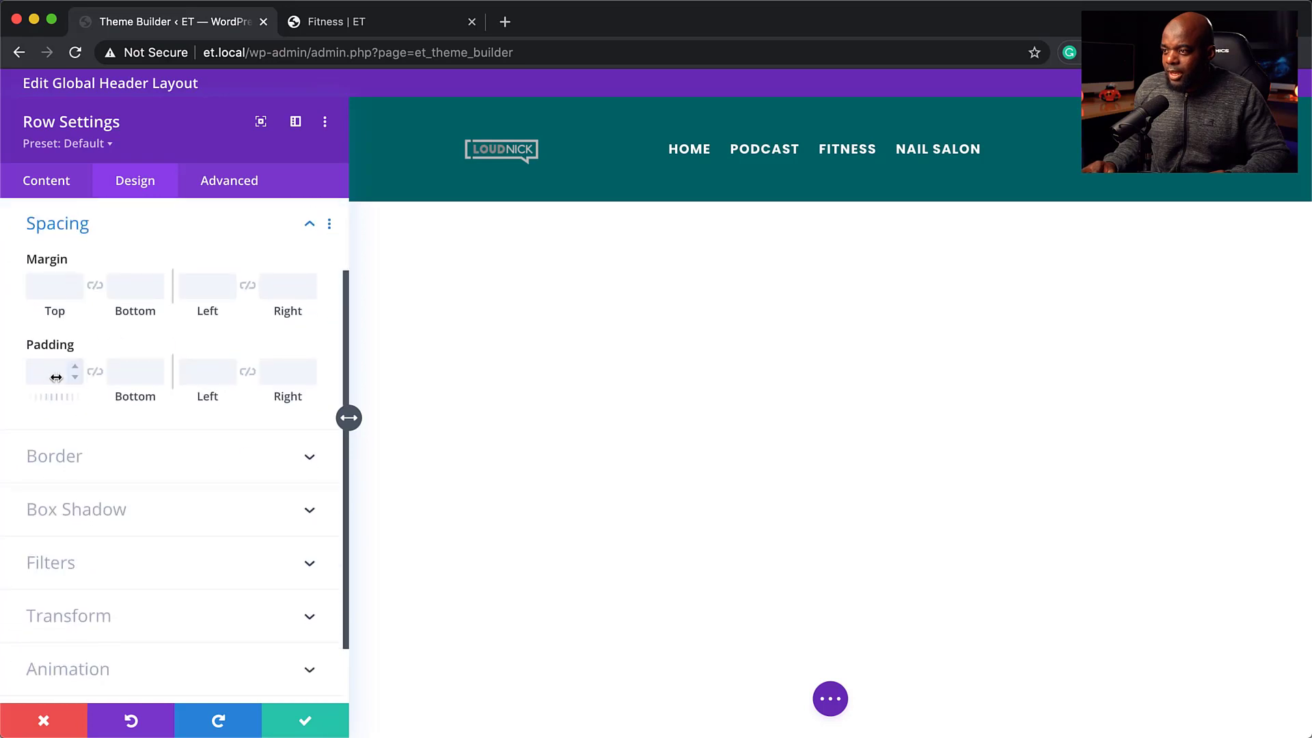
click(56, 377)
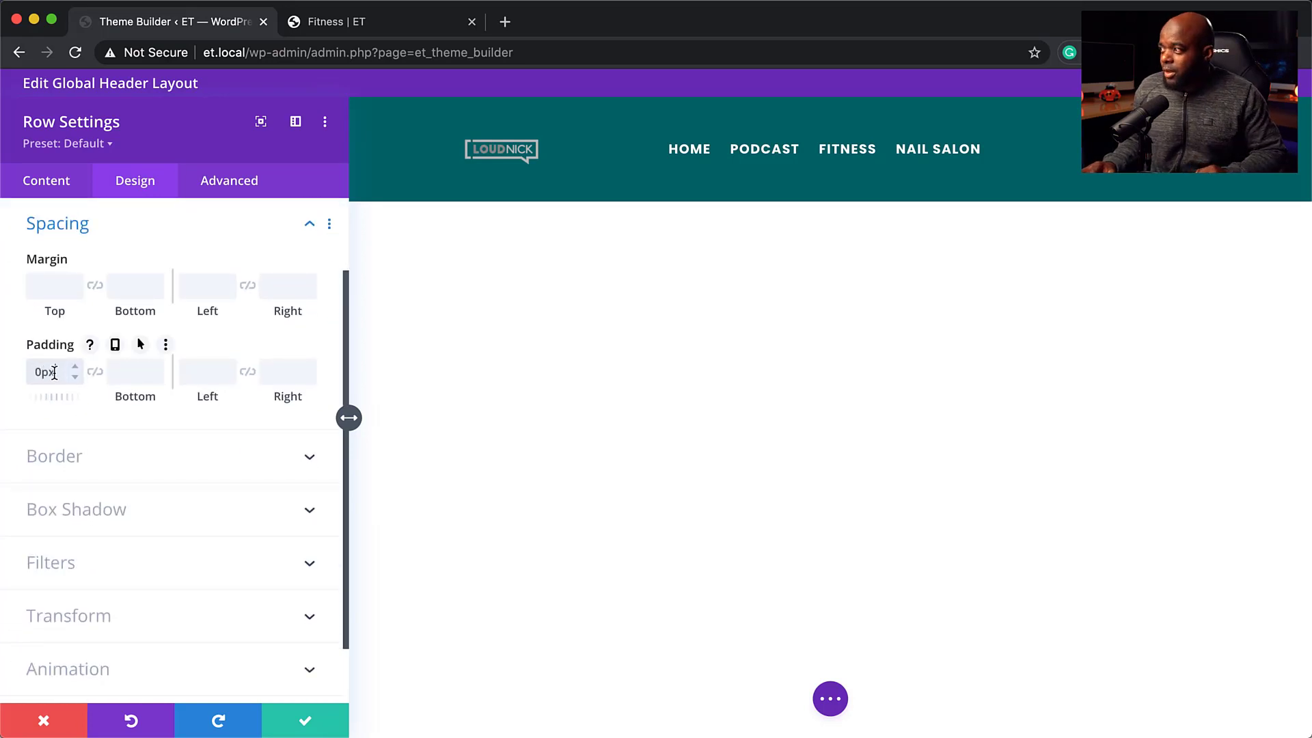
click(95, 372)
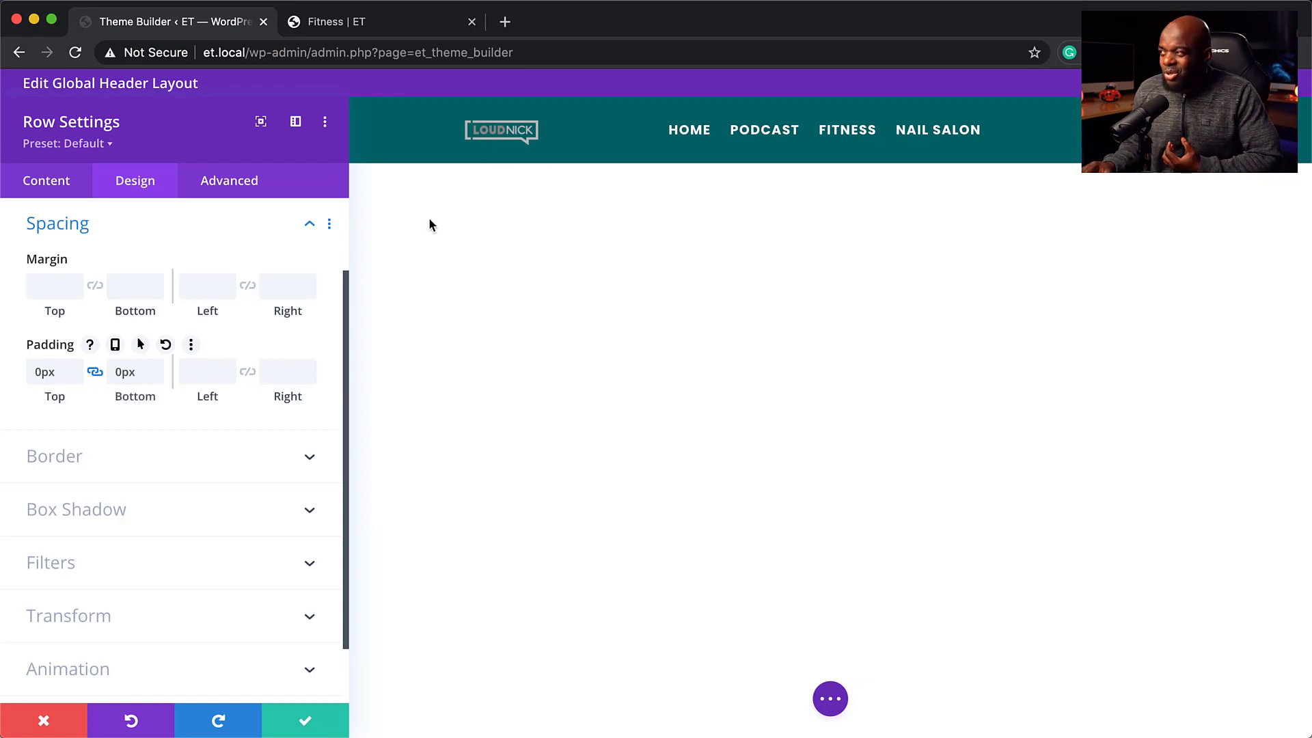
Step: Raise the header row's linked top and bottom padding to 6px and save the row settings
click(156, 370)
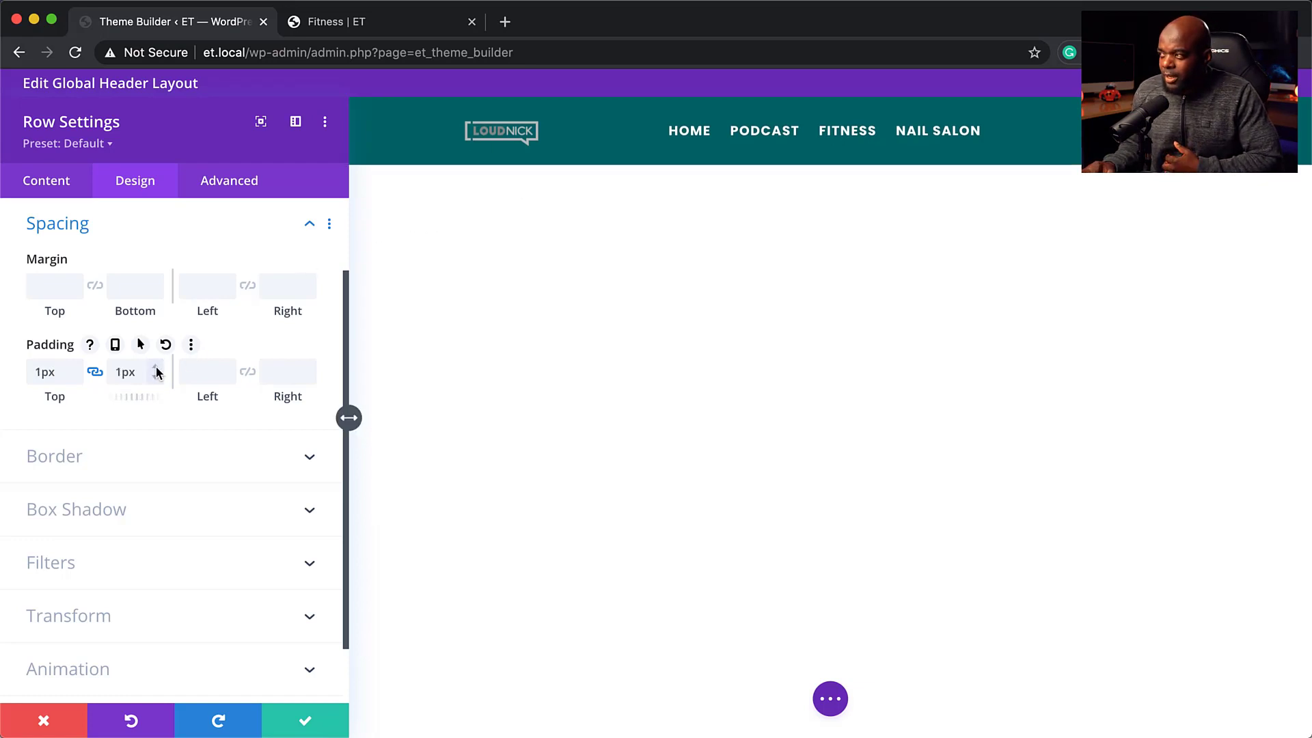
click(157, 370)
click(156, 370)
click(157, 370)
click(156, 369)
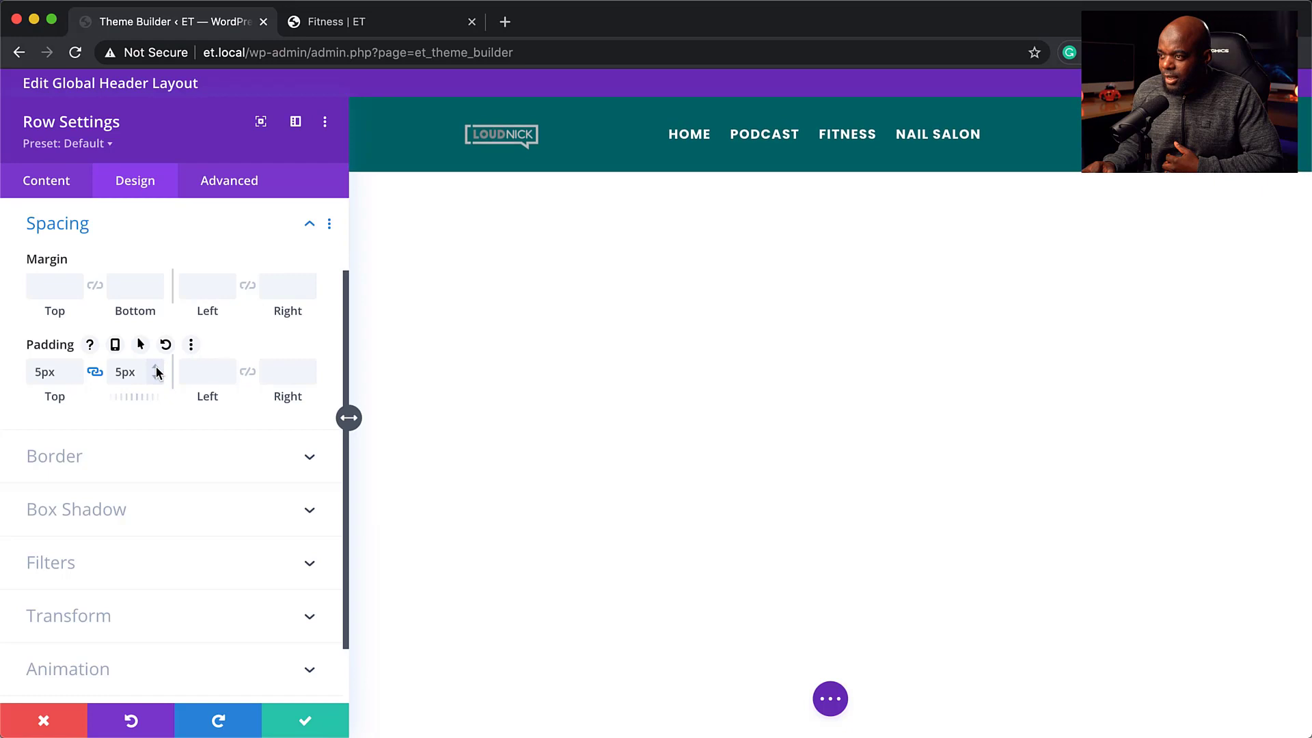
click(157, 369)
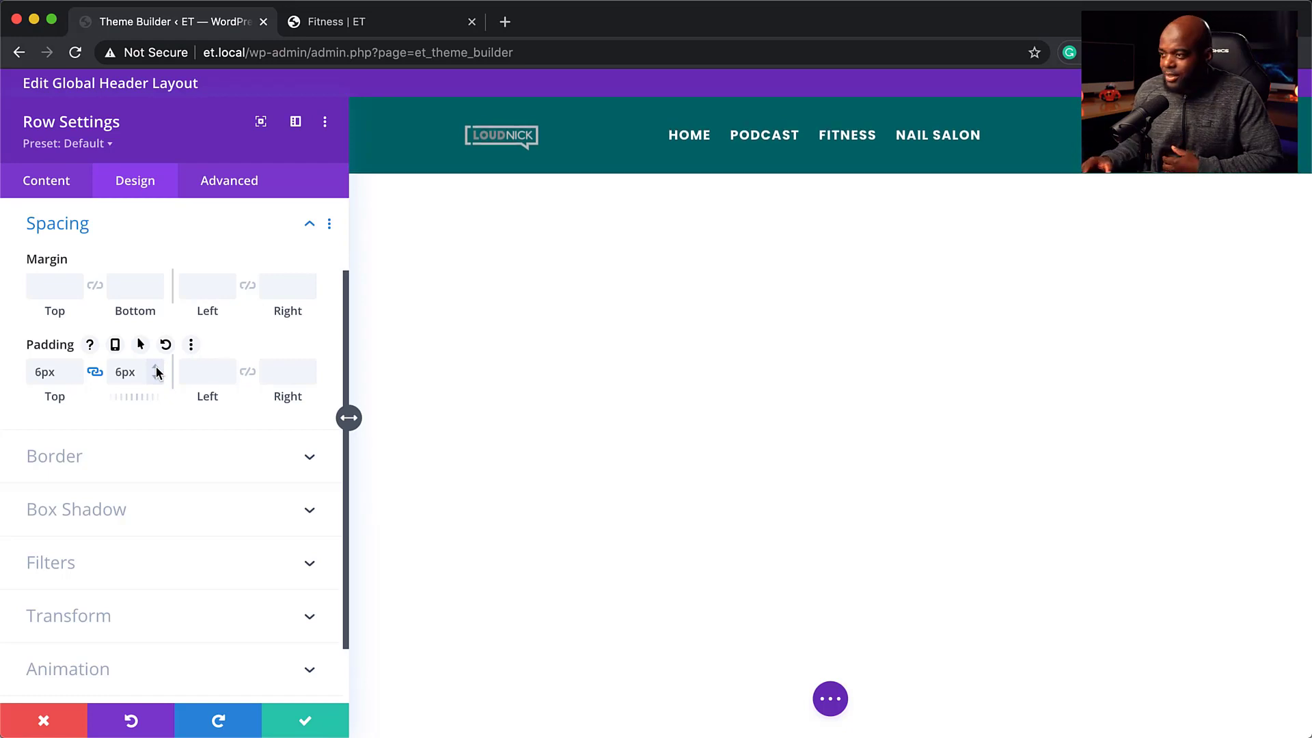
click(305, 723)
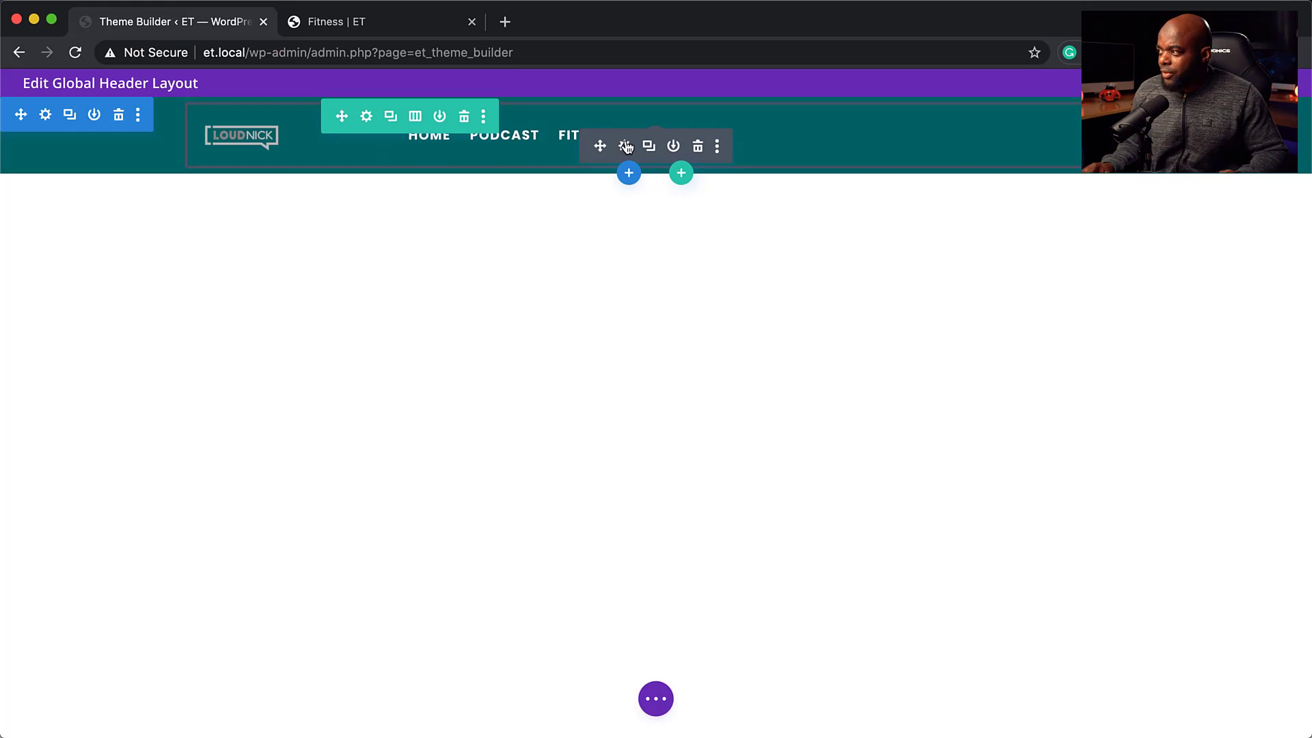
Step: Try the Centered layout style on the Menu module, and switch it to Inline Centered Logo
click(625, 145)
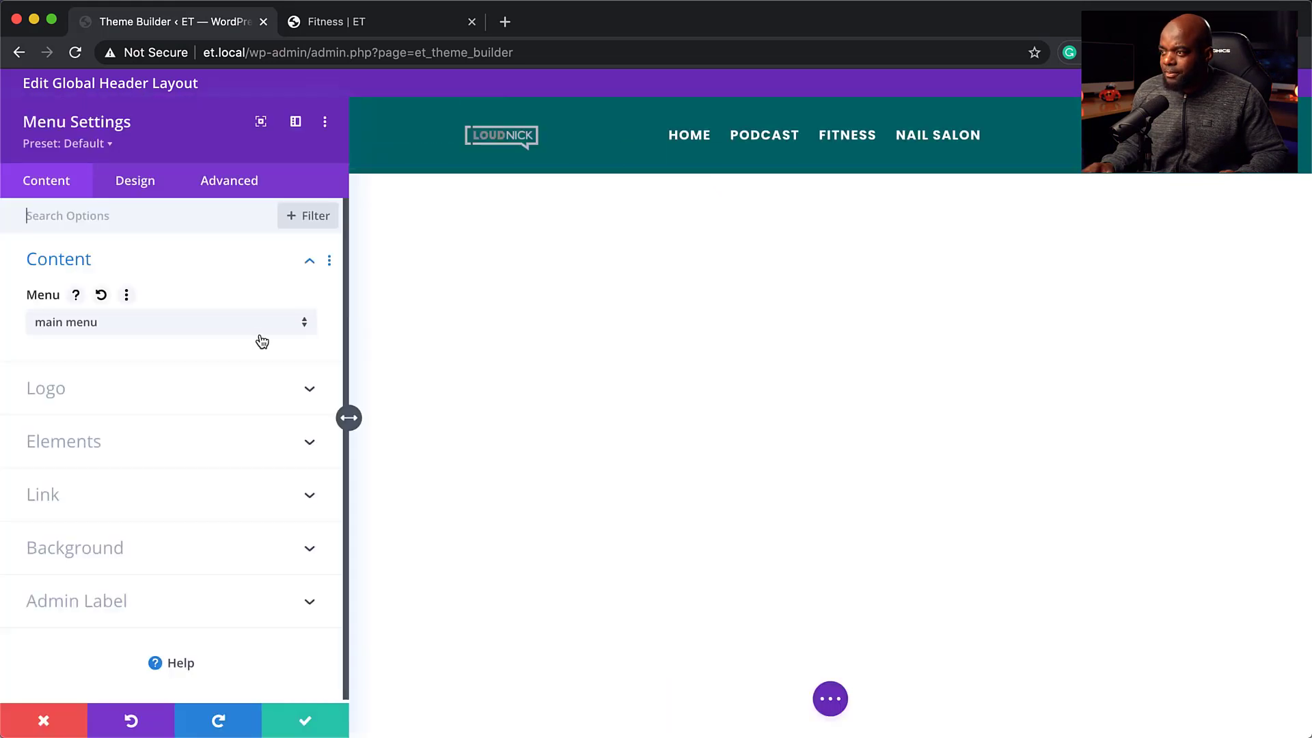
click(137, 184)
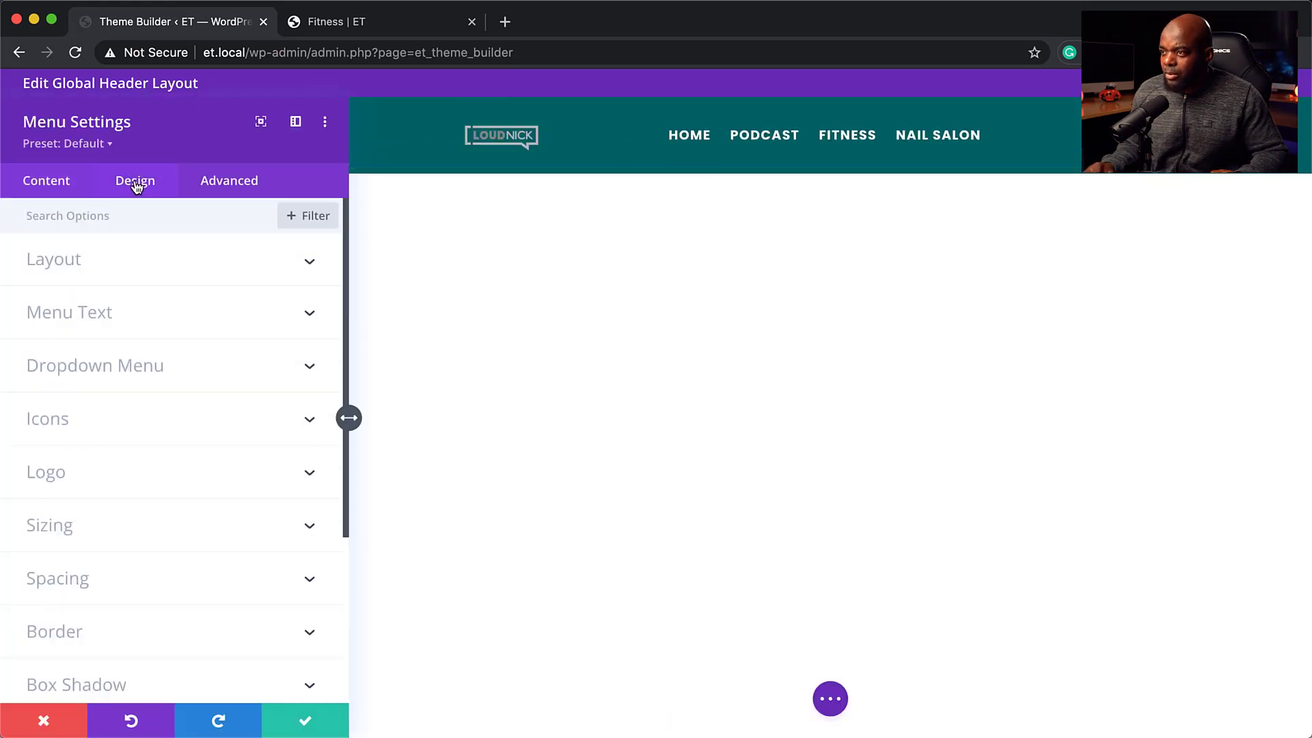
click(96, 274)
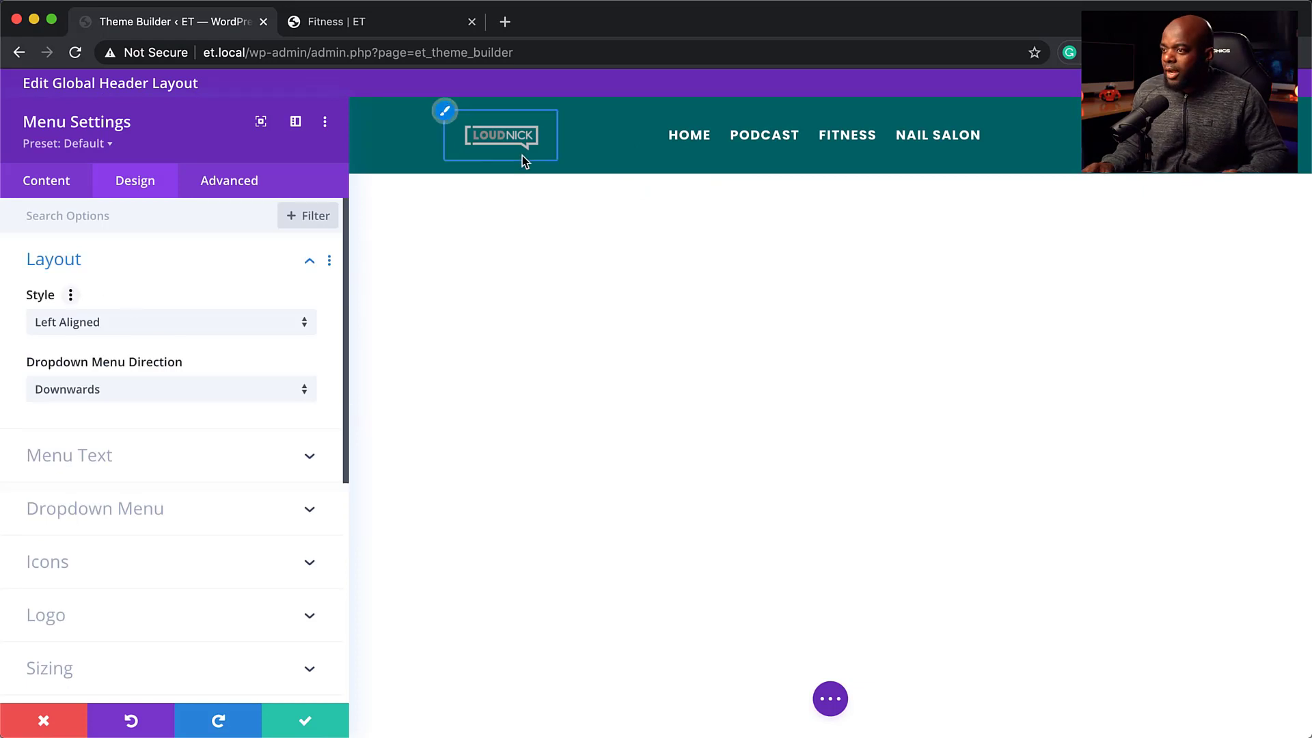
click(155, 330)
click(153, 366)
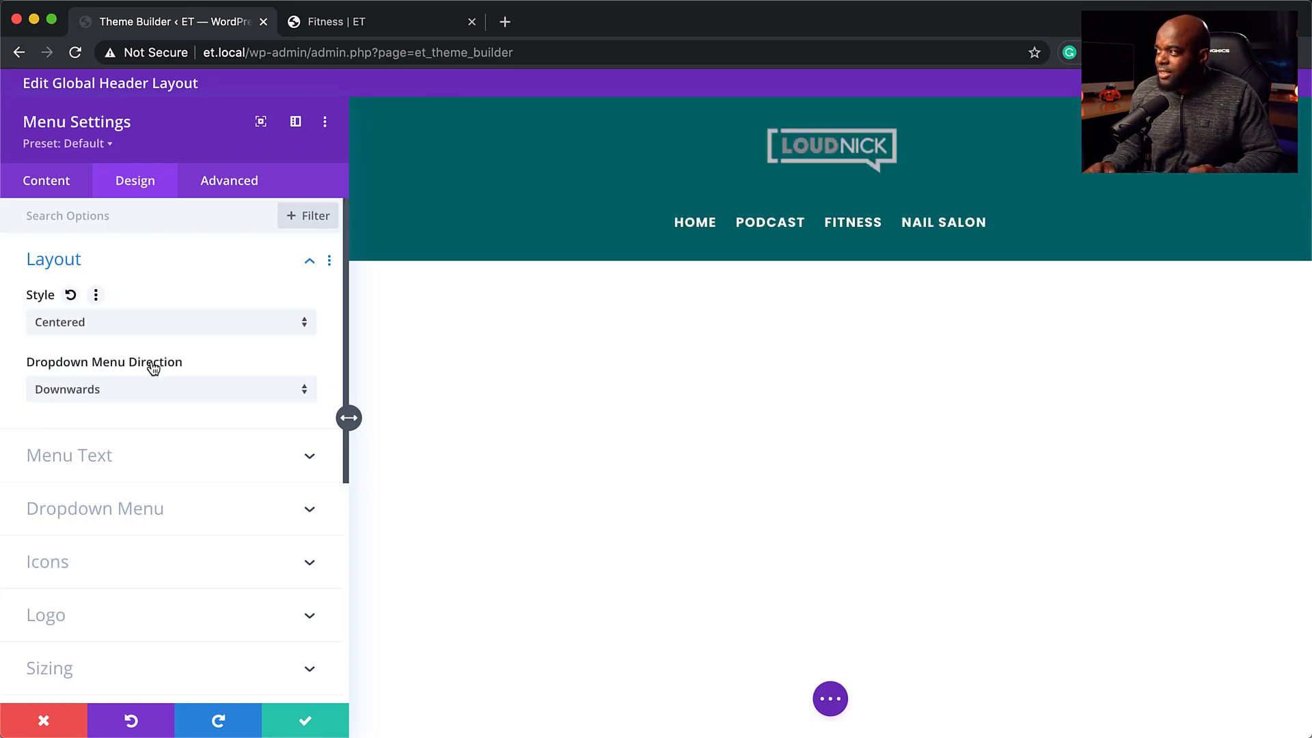
click(135, 321)
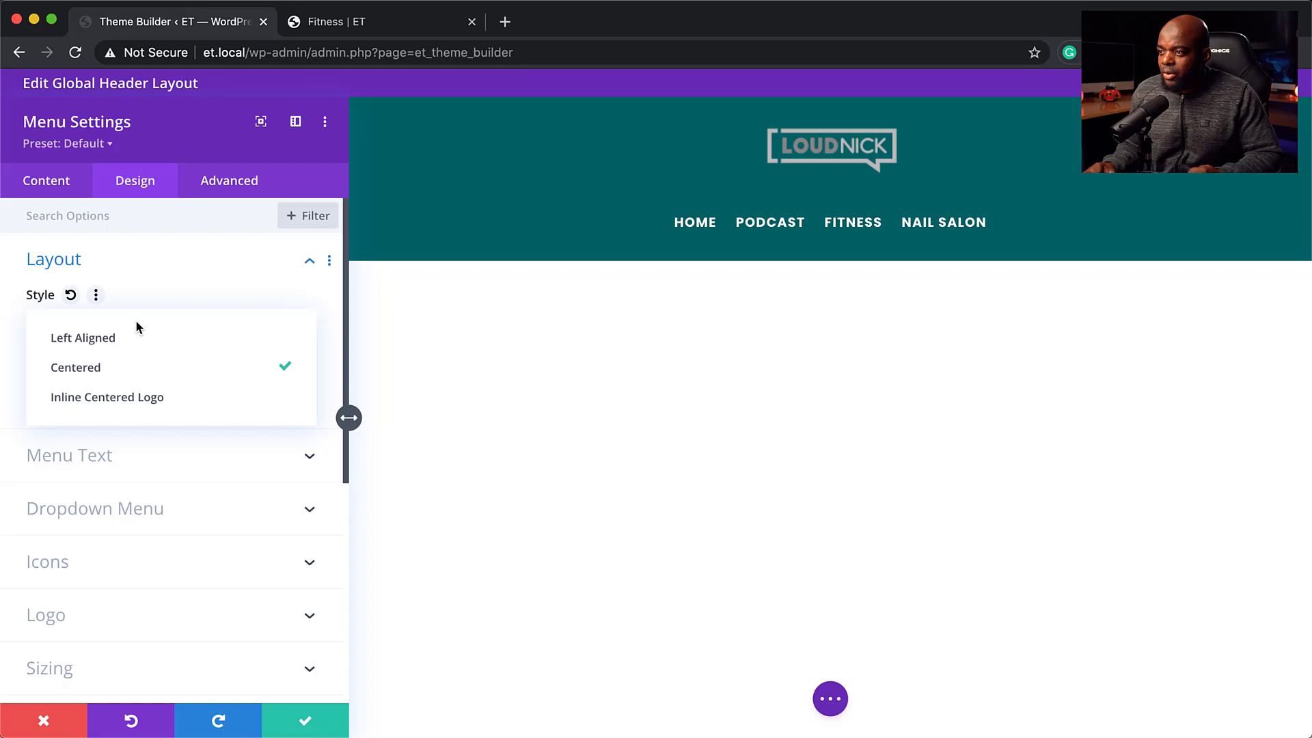
click(139, 402)
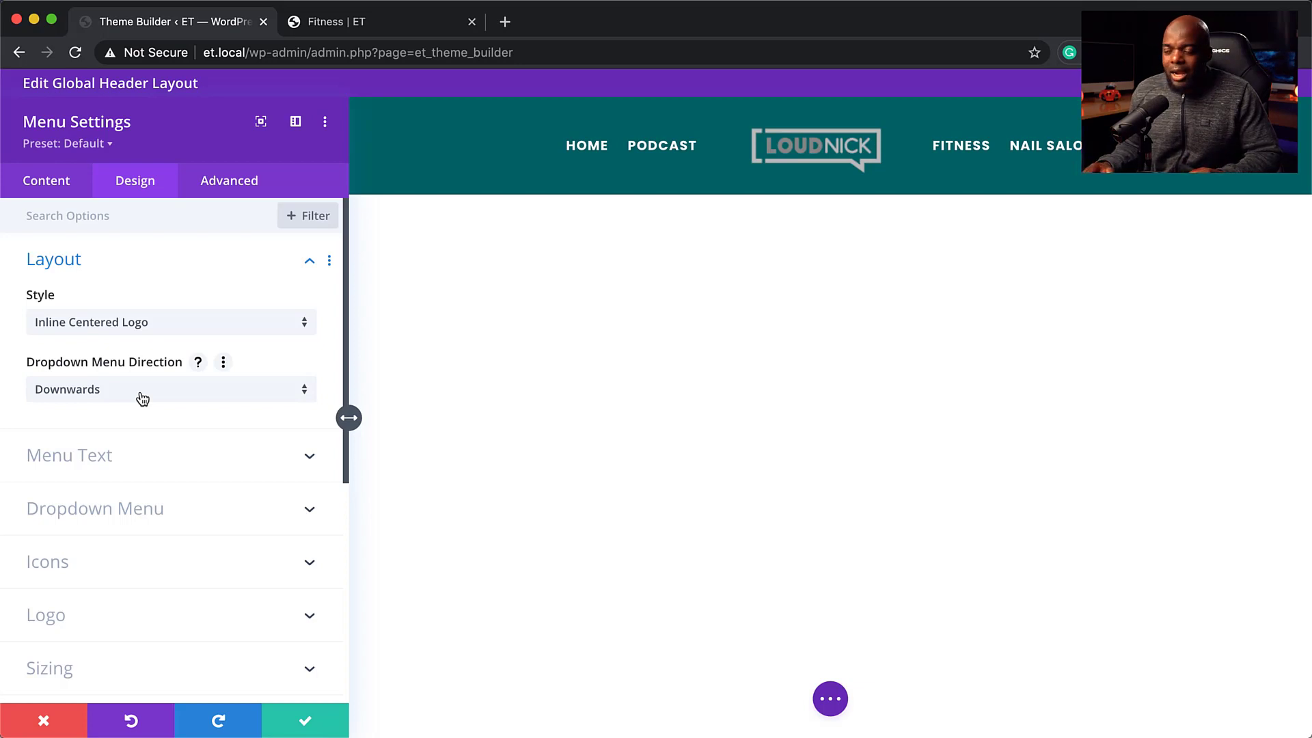
Step: Set the Menu module's layout style to Left Aligned, right-align its menu text, and save the module
click(162, 332)
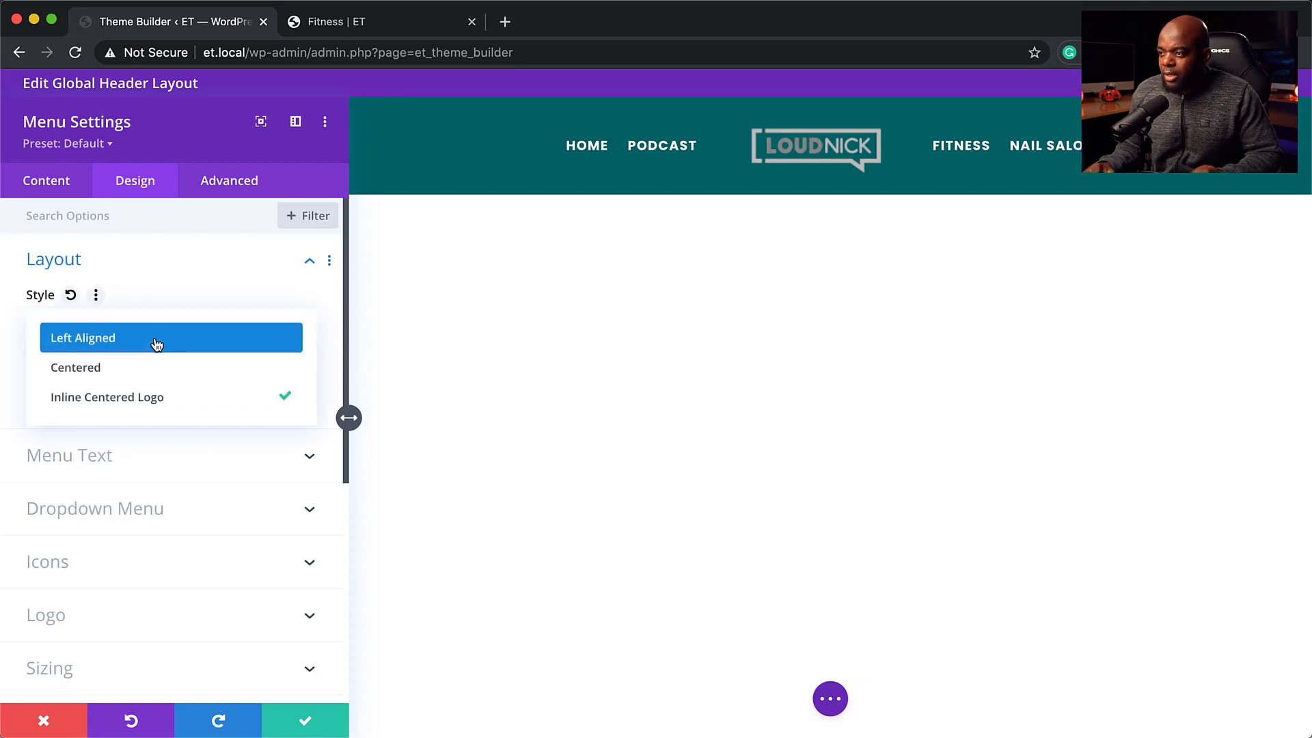
click(156, 342)
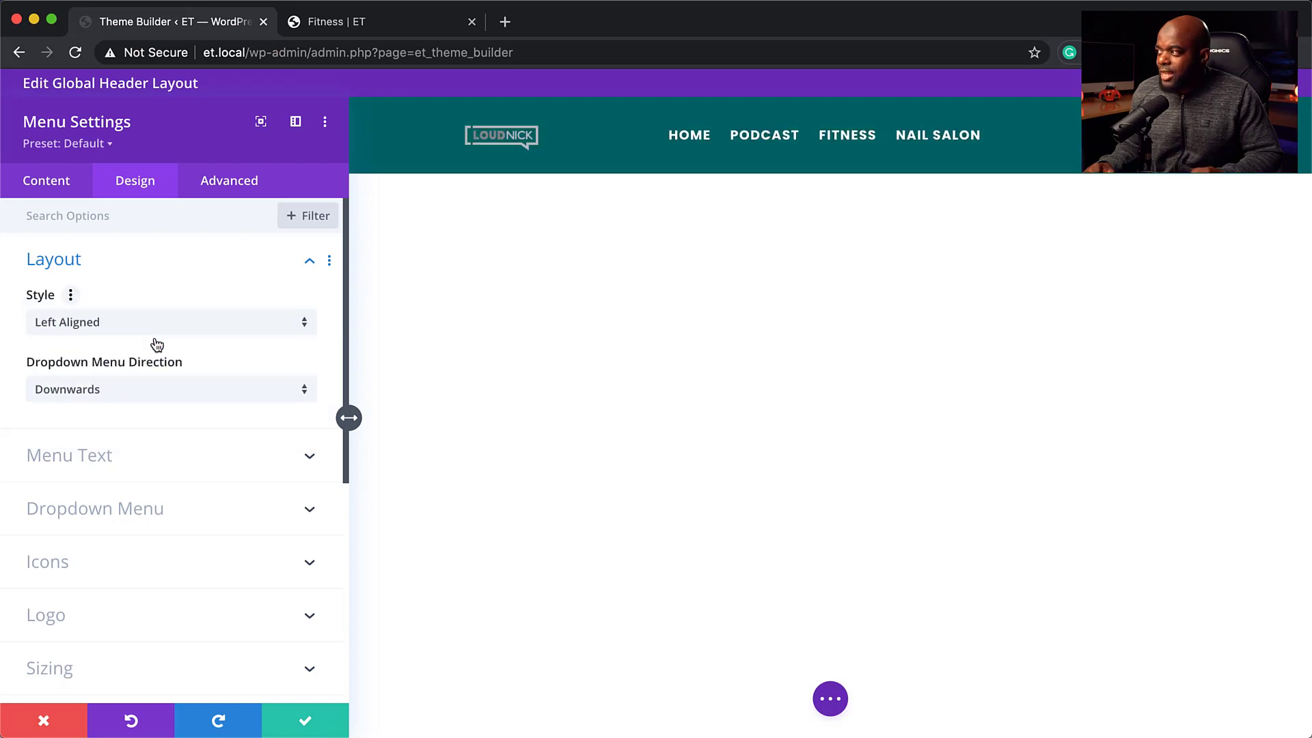
click(142, 458)
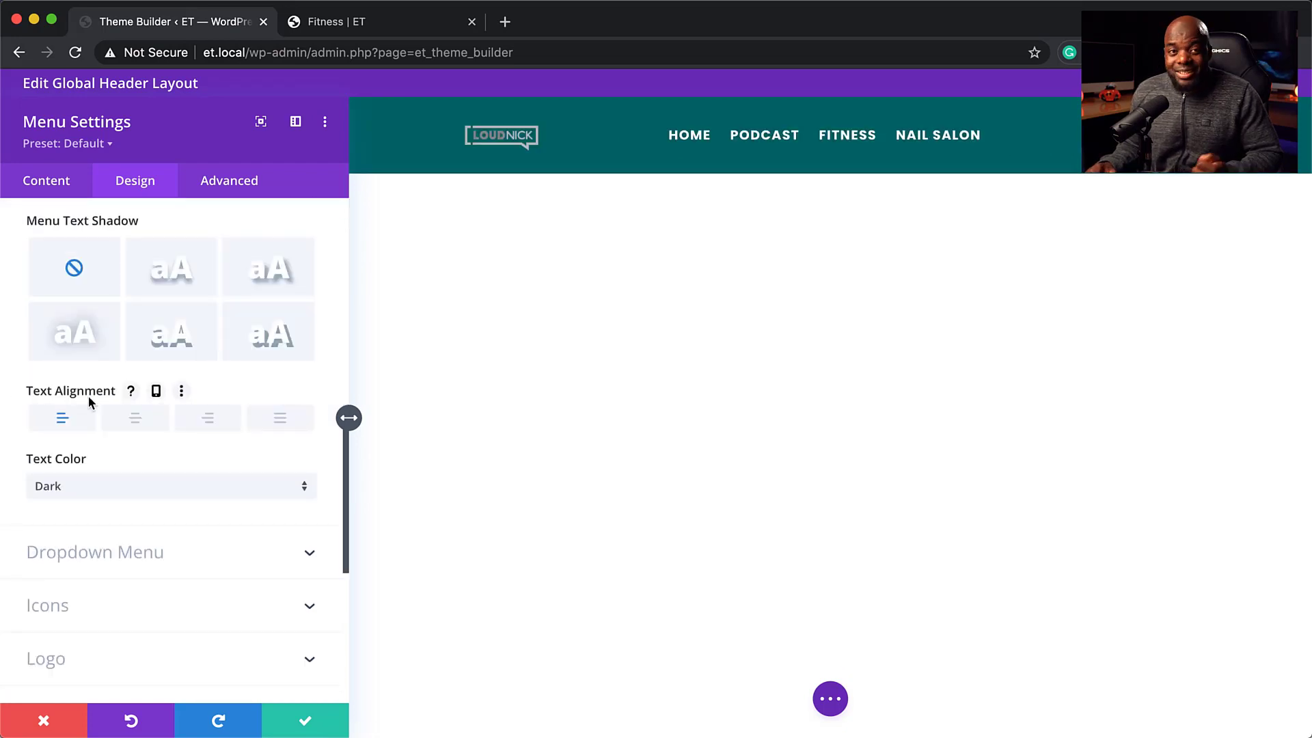
click(208, 427)
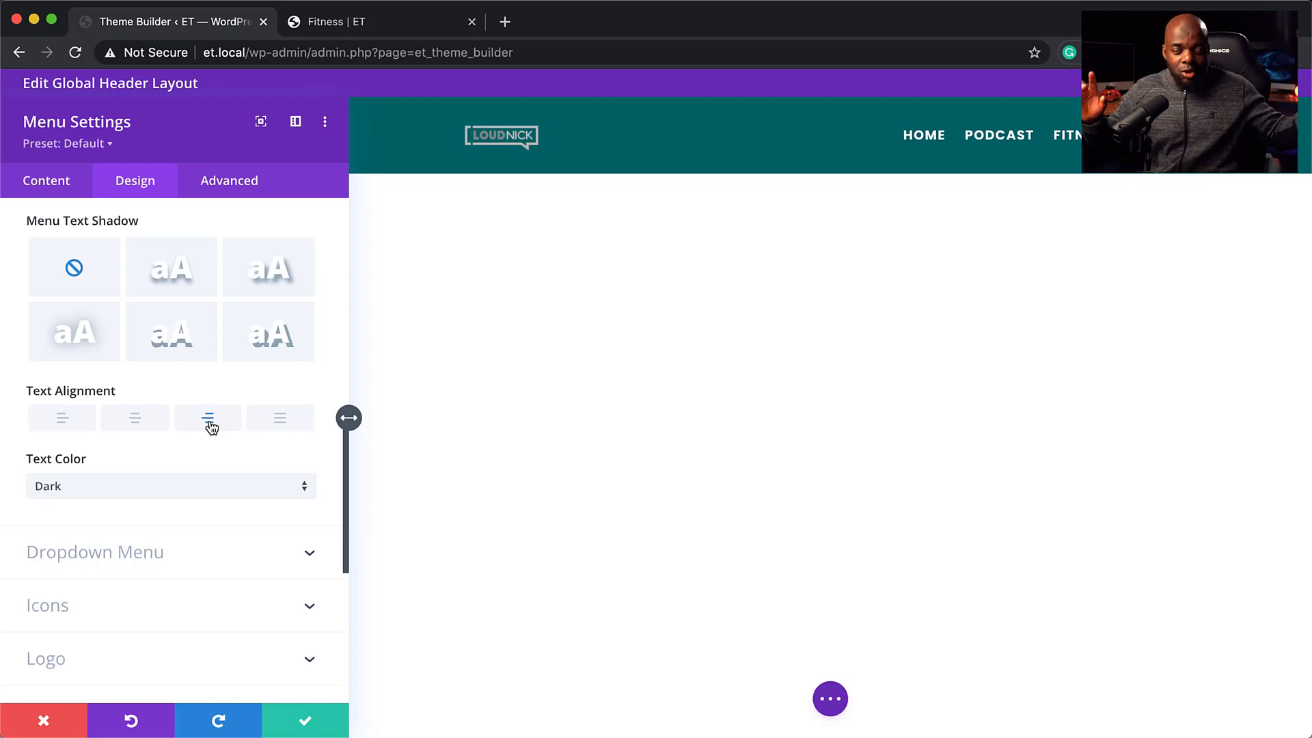
click(305, 723)
Step: Set the header section's Sticky Position scroll effect to Stick to Top and save the section settings
mouse_move(518, 121)
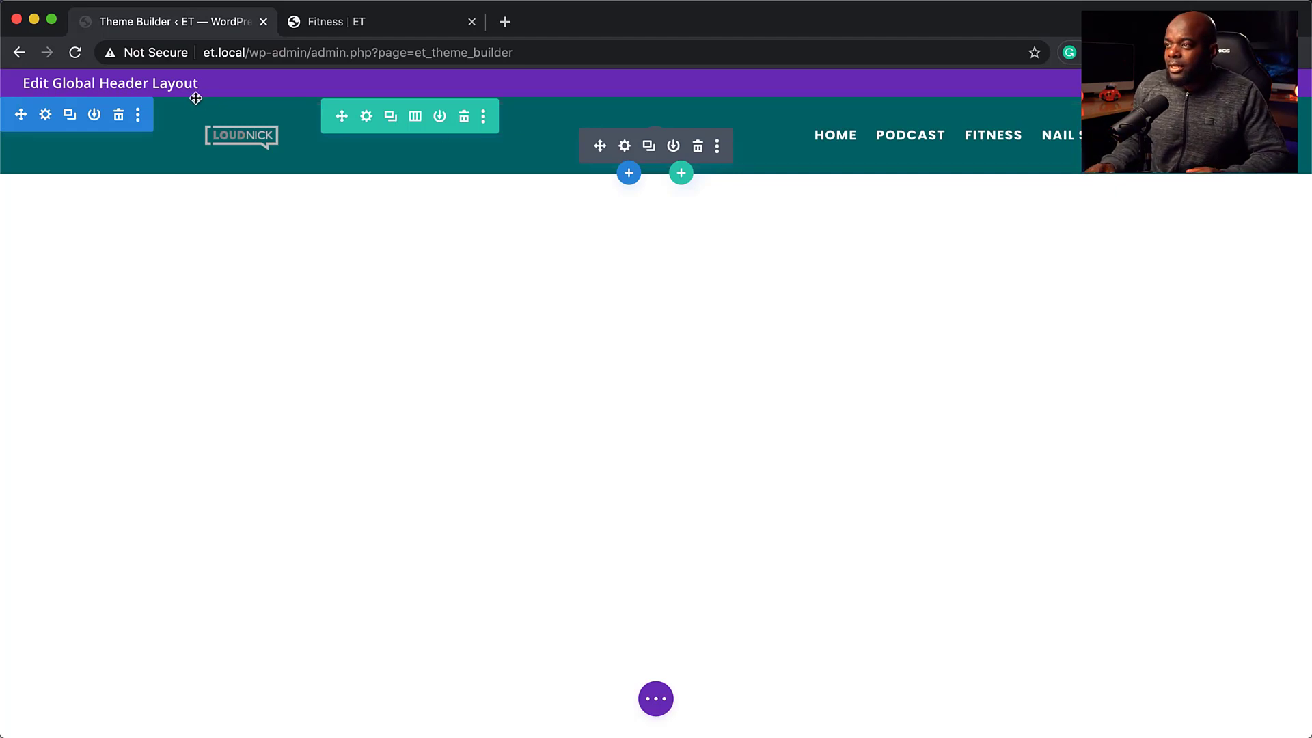
click(45, 115)
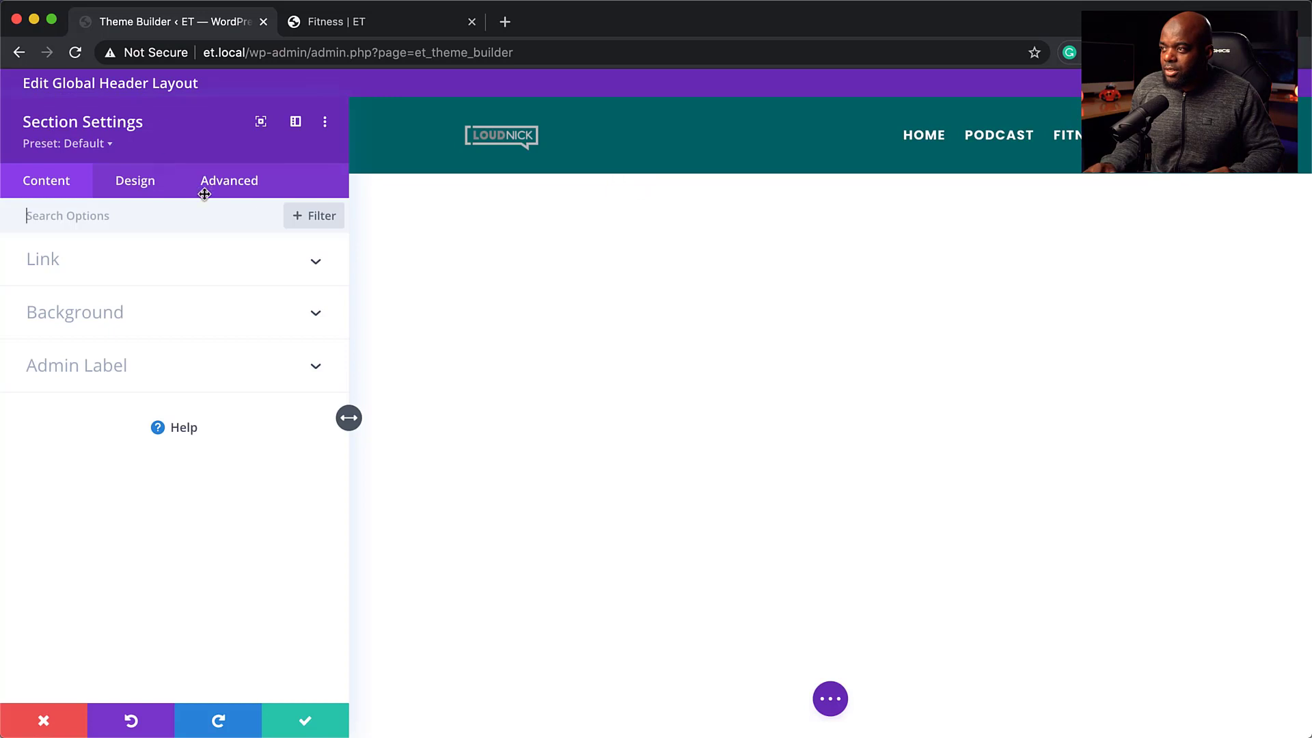
click(248, 189)
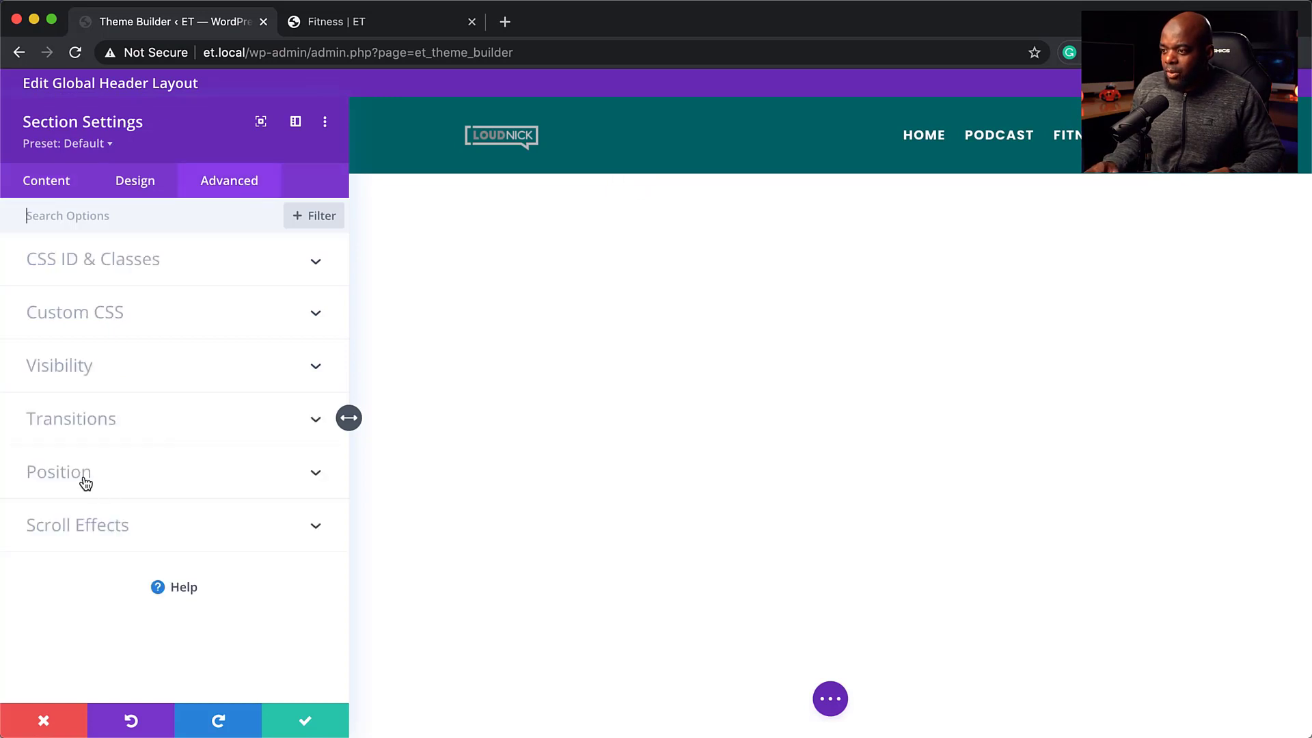
click(98, 529)
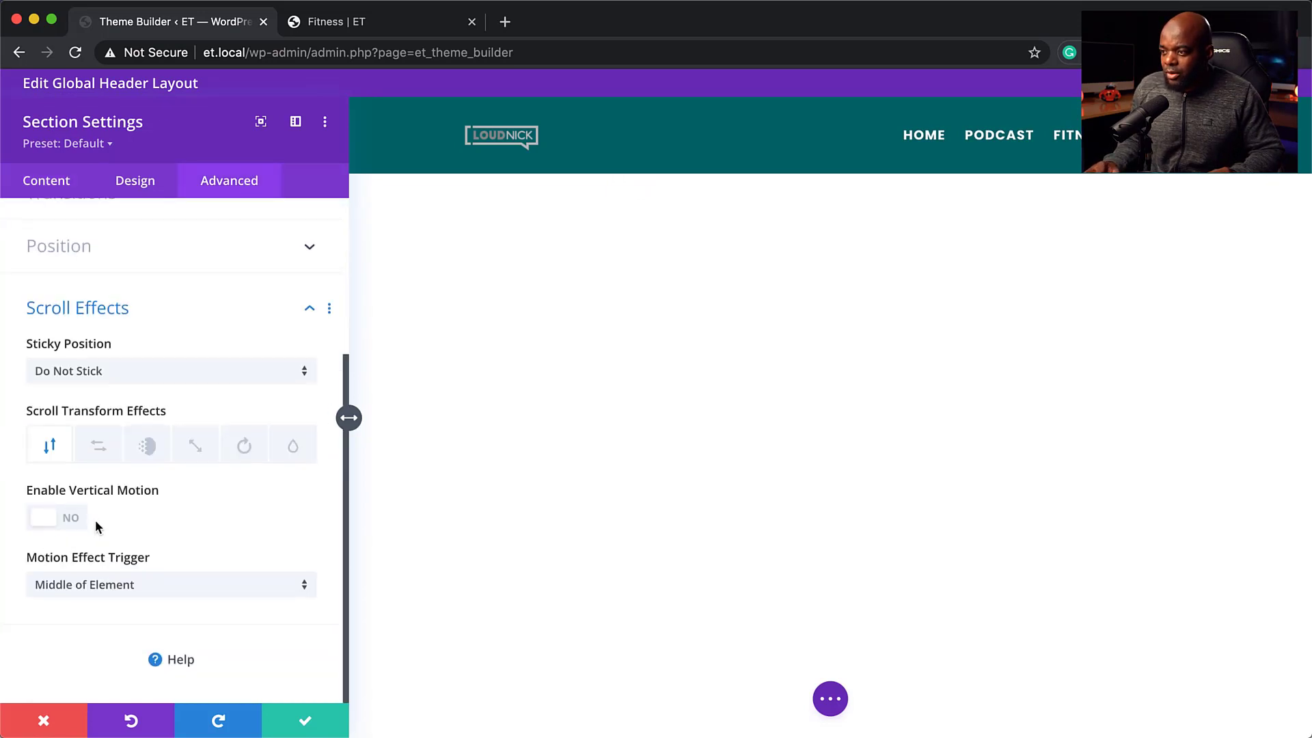
click(103, 372)
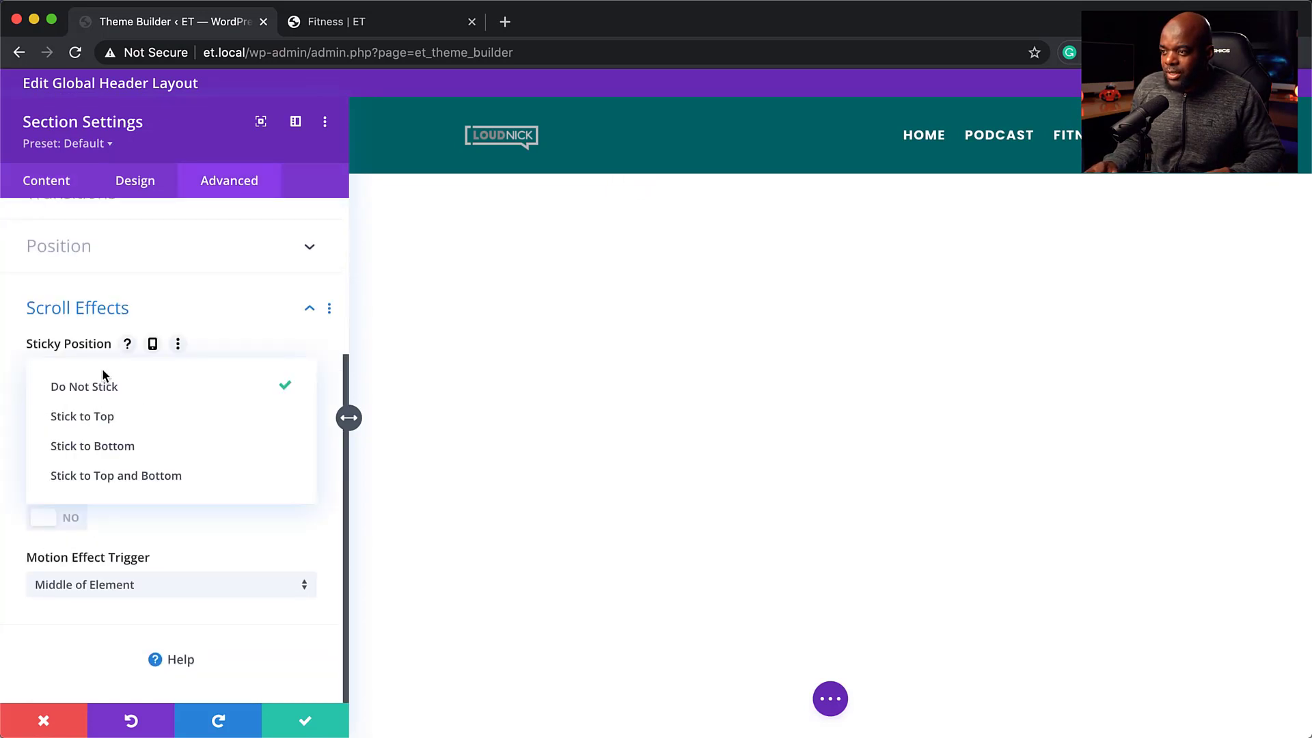
click(145, 422)
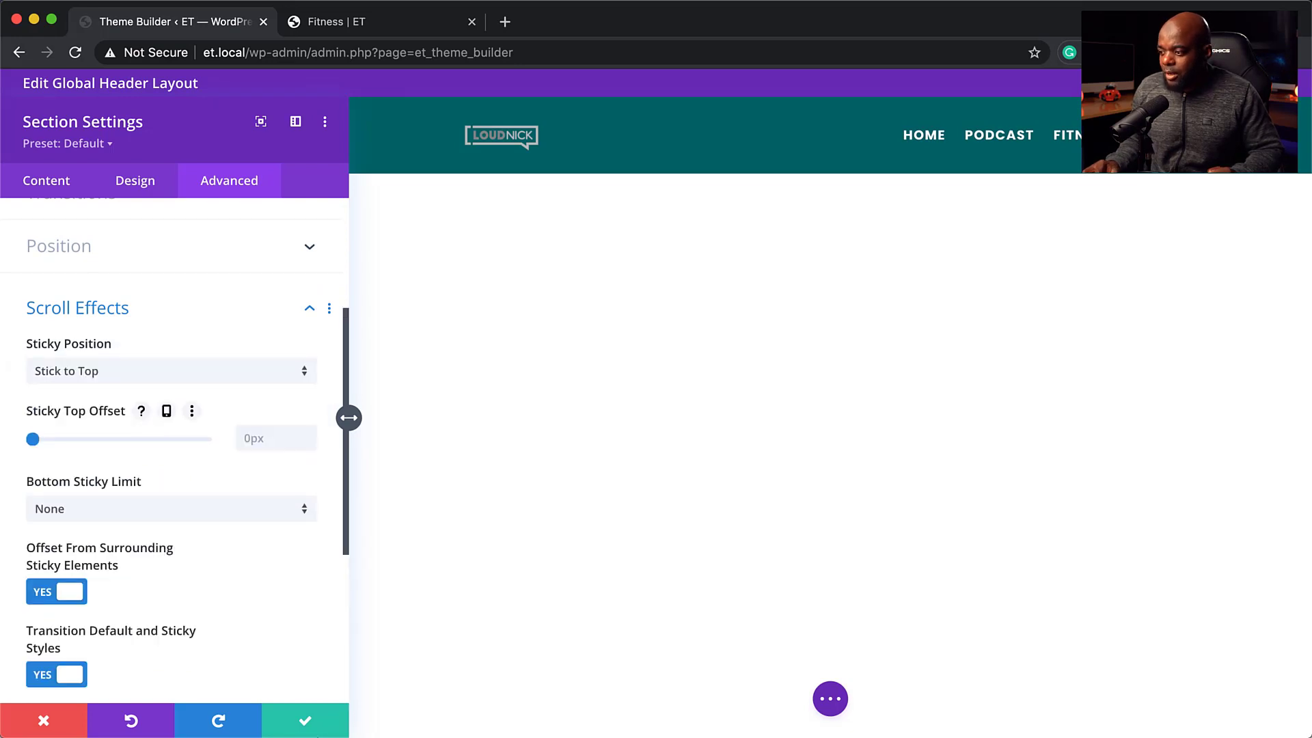
click(306, 721)
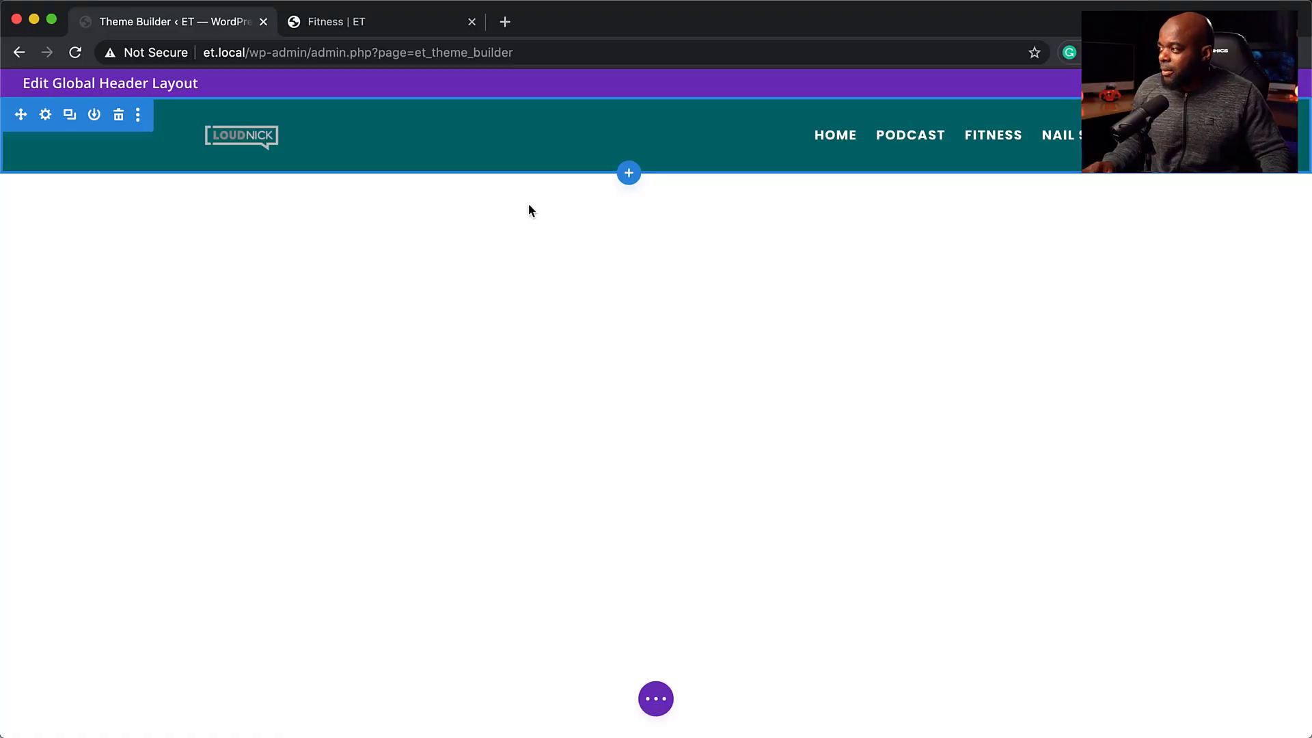
Step: Add a regular section with a two-equal-column row below the header and insert a Text module in its first column
click(629, 174)
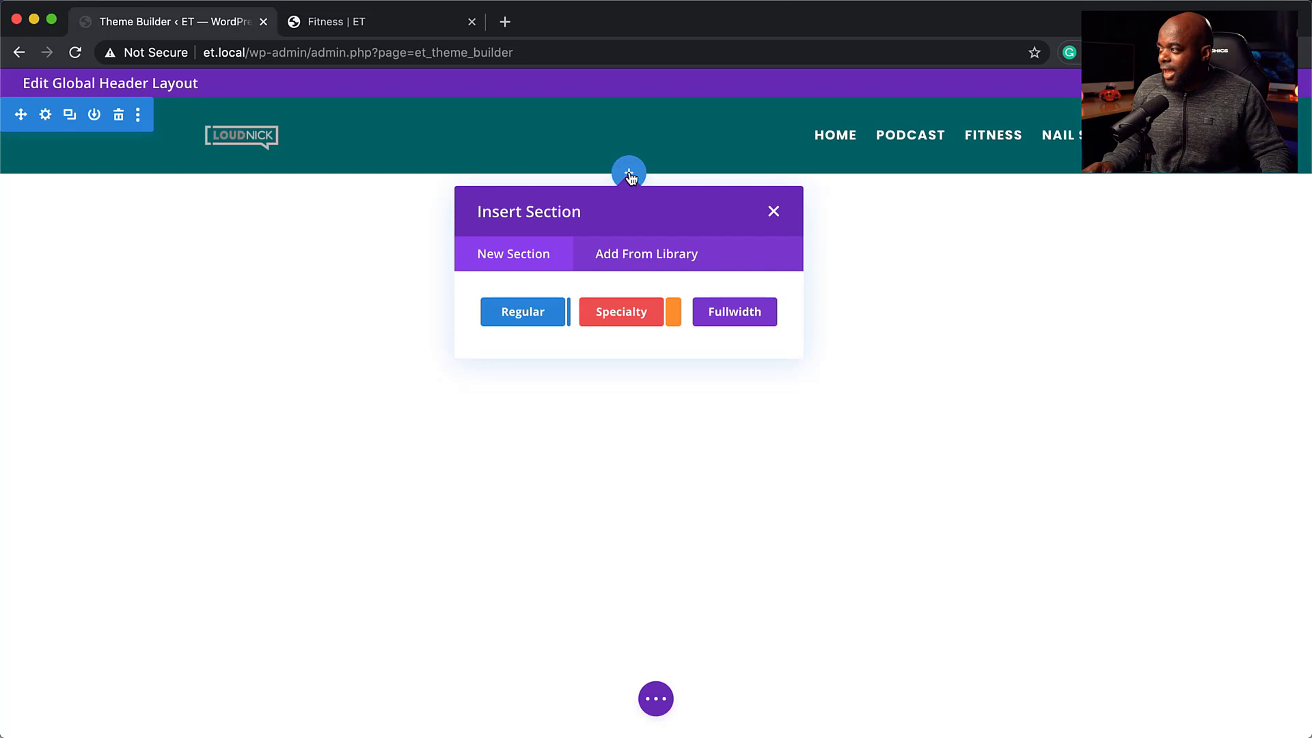
click(523, 312)
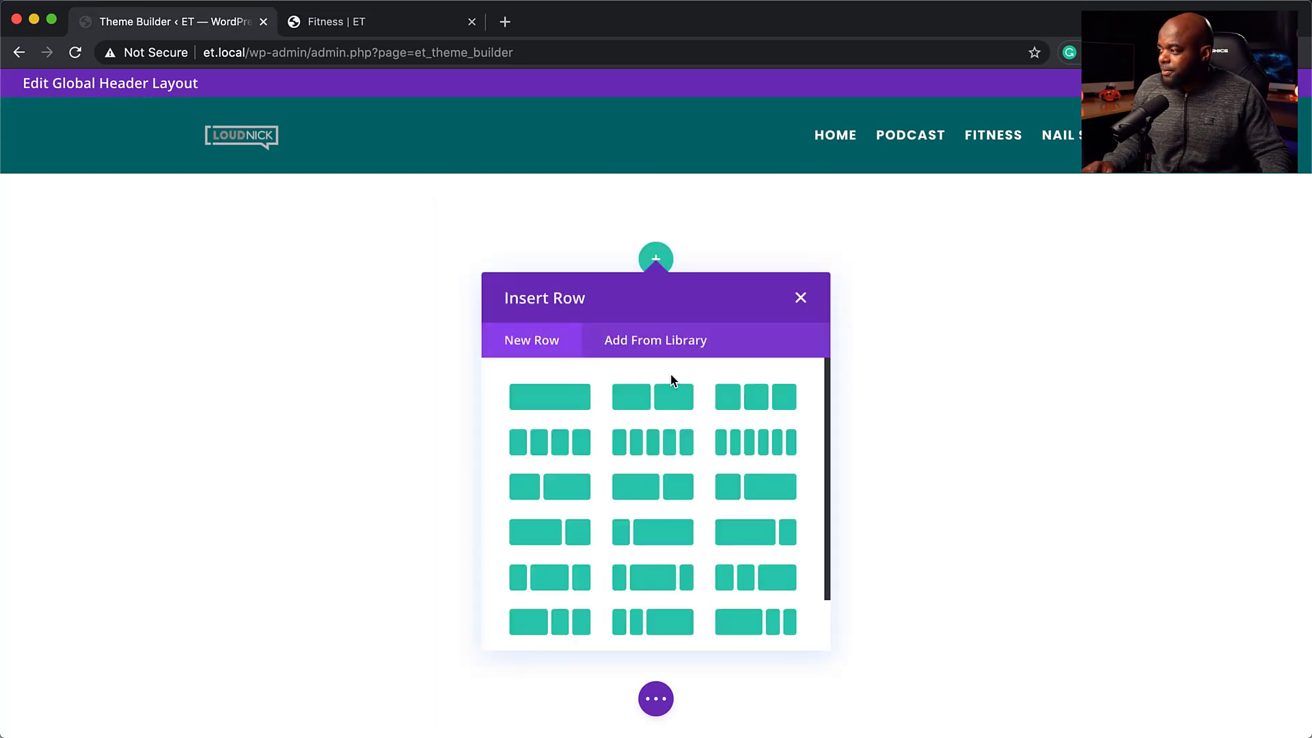
click(666, 410)
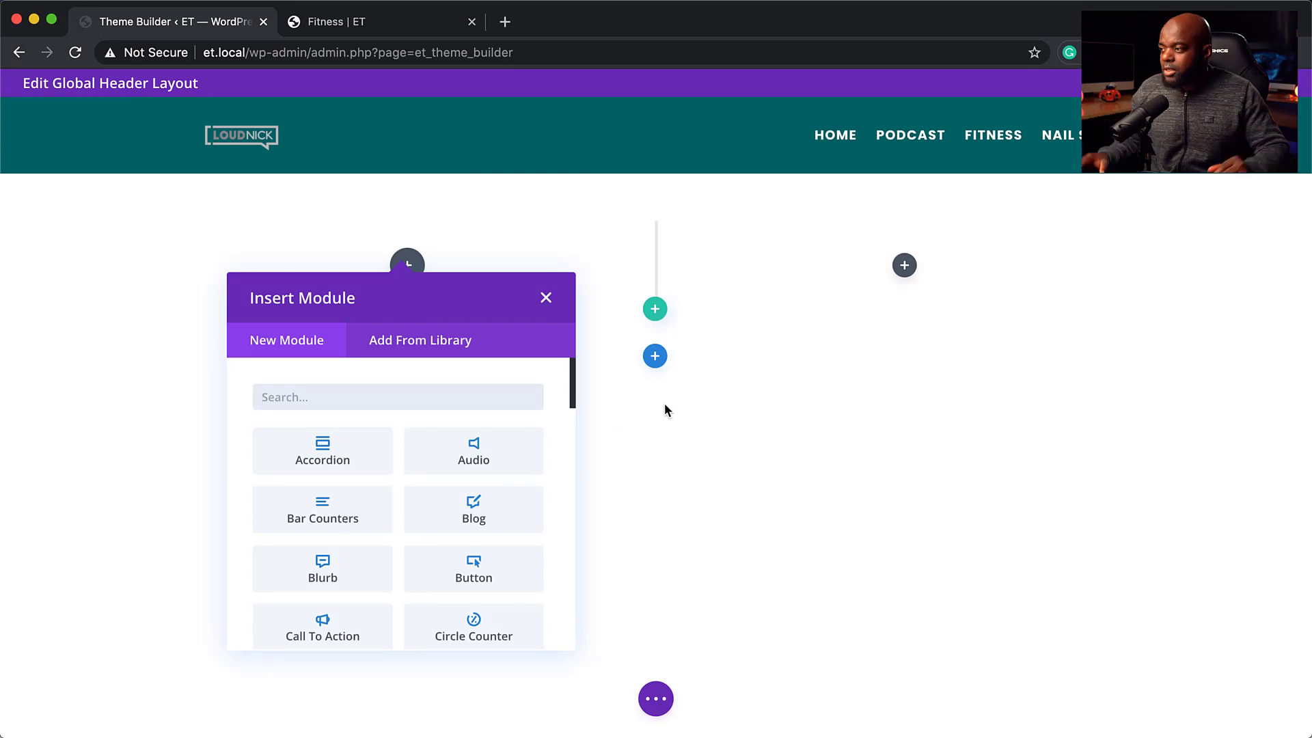
click(433, 402)
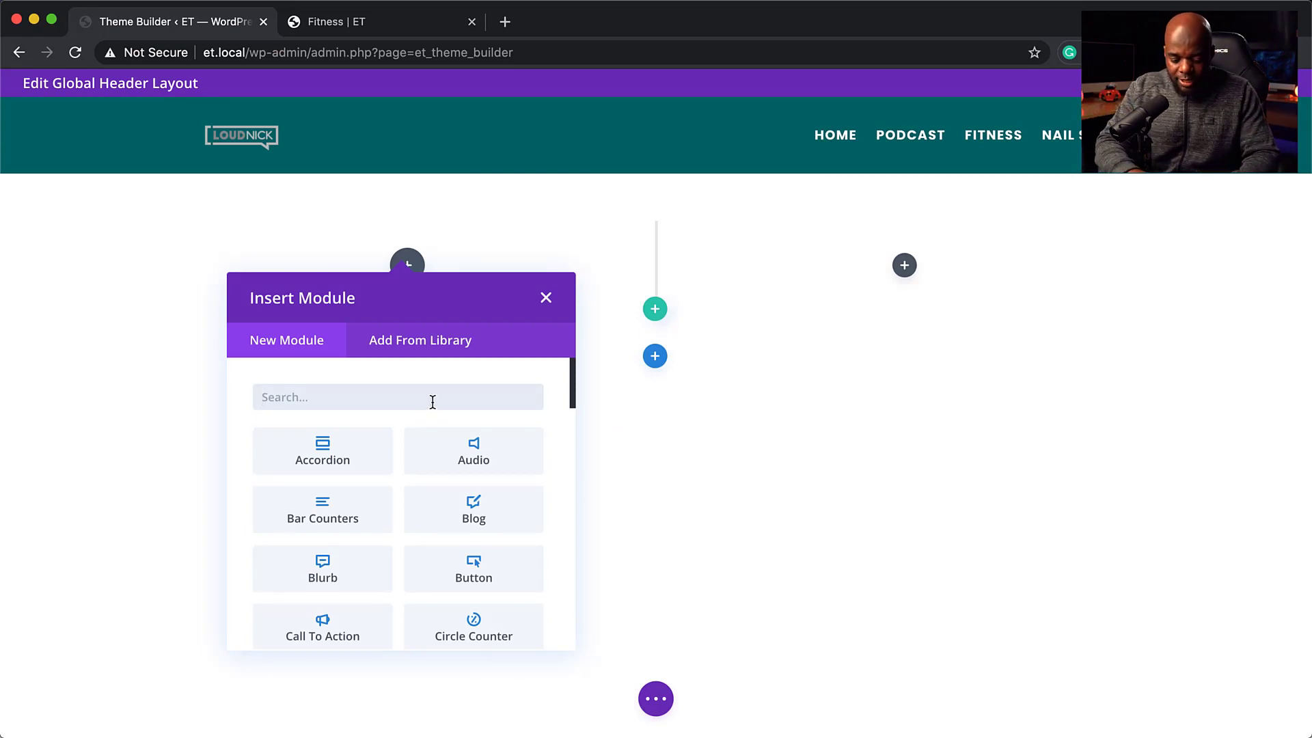
text(text)
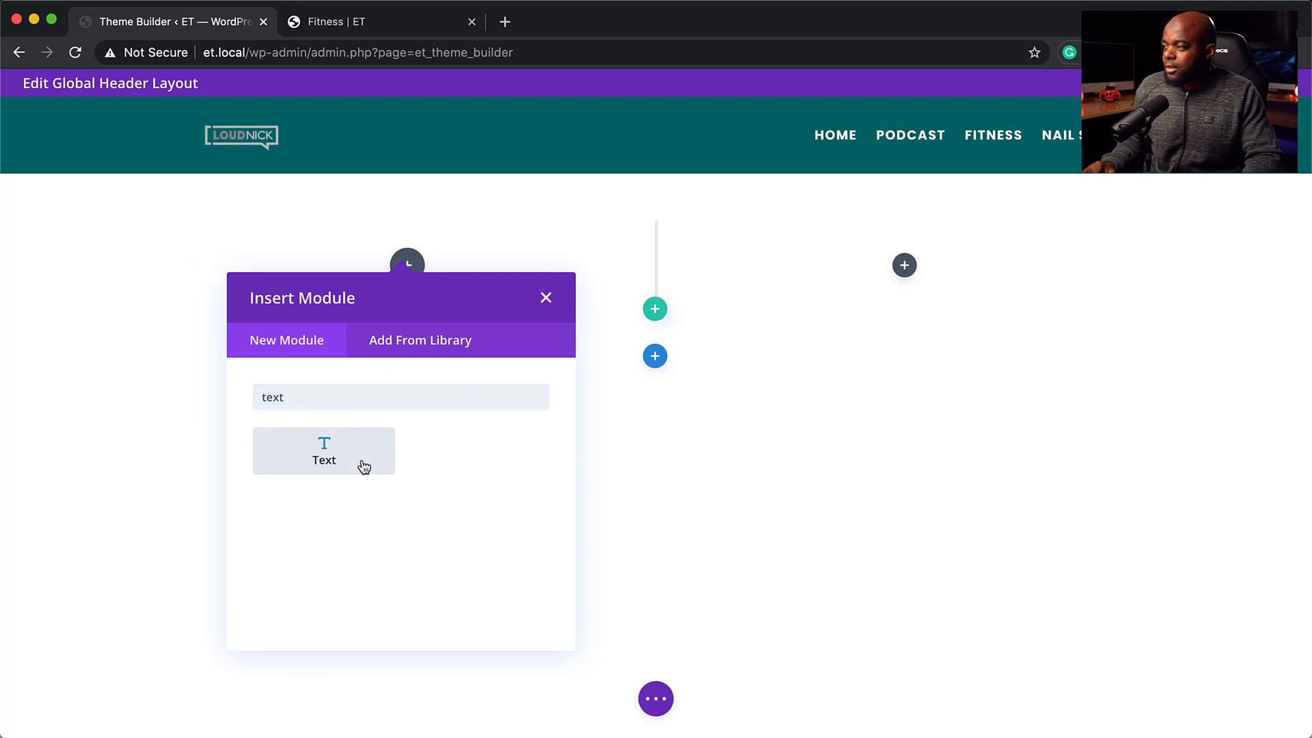
click(363, 467)
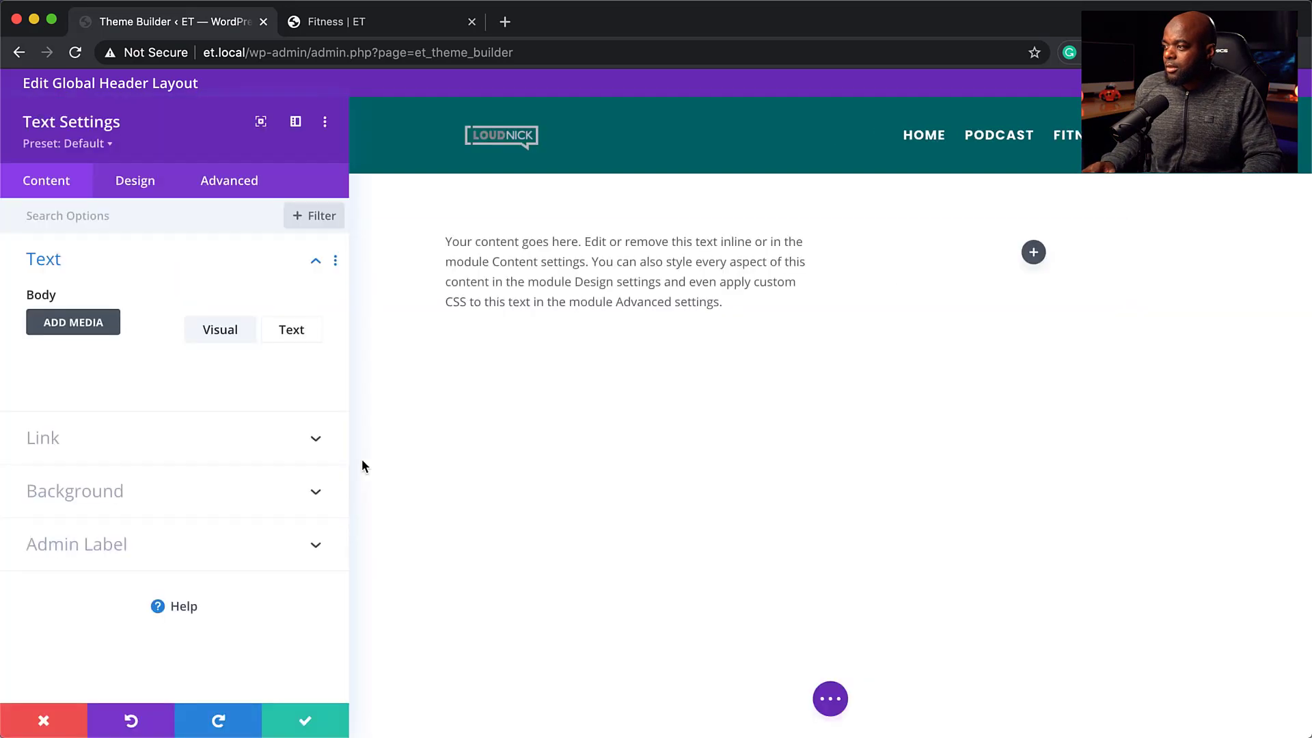
Step: Open lorem2.com in a new browser tab and copy the text "Quisque volutpat mattis eros. Nullam malesuada"
click(506, 21)
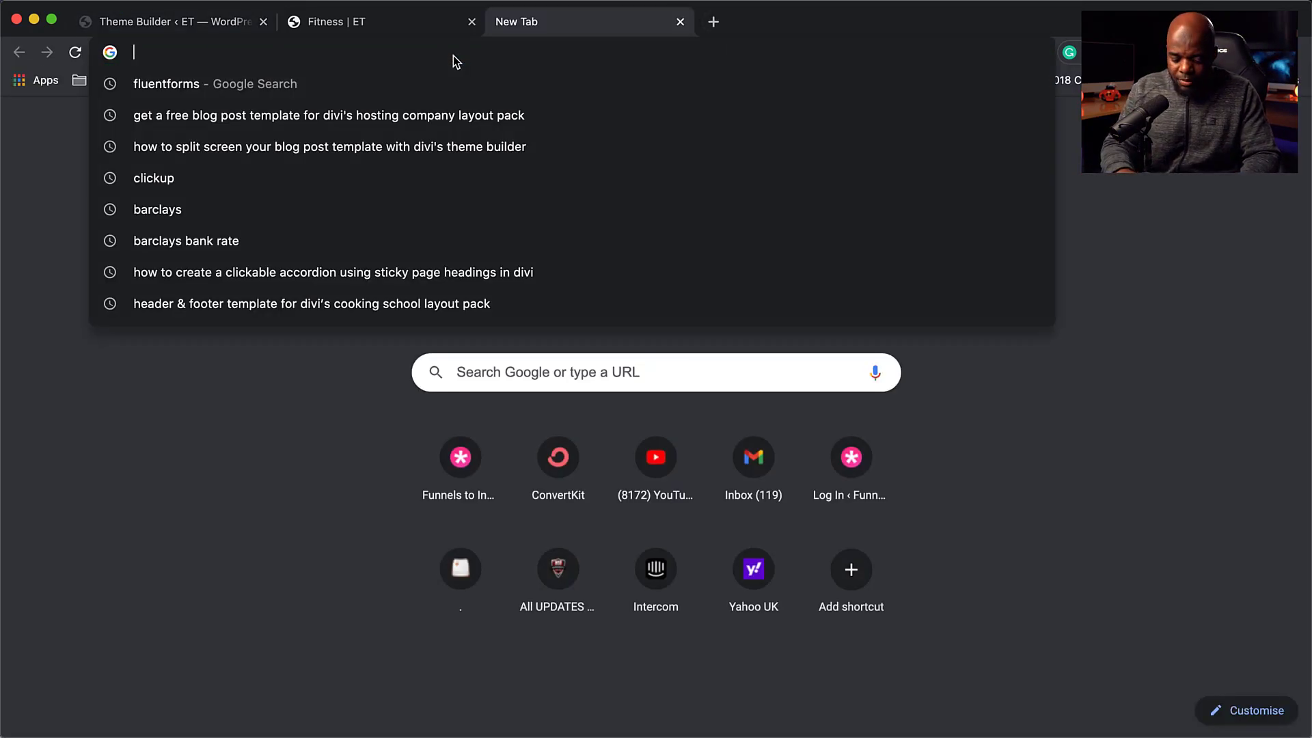
text(lorem2.com)
key(Return)
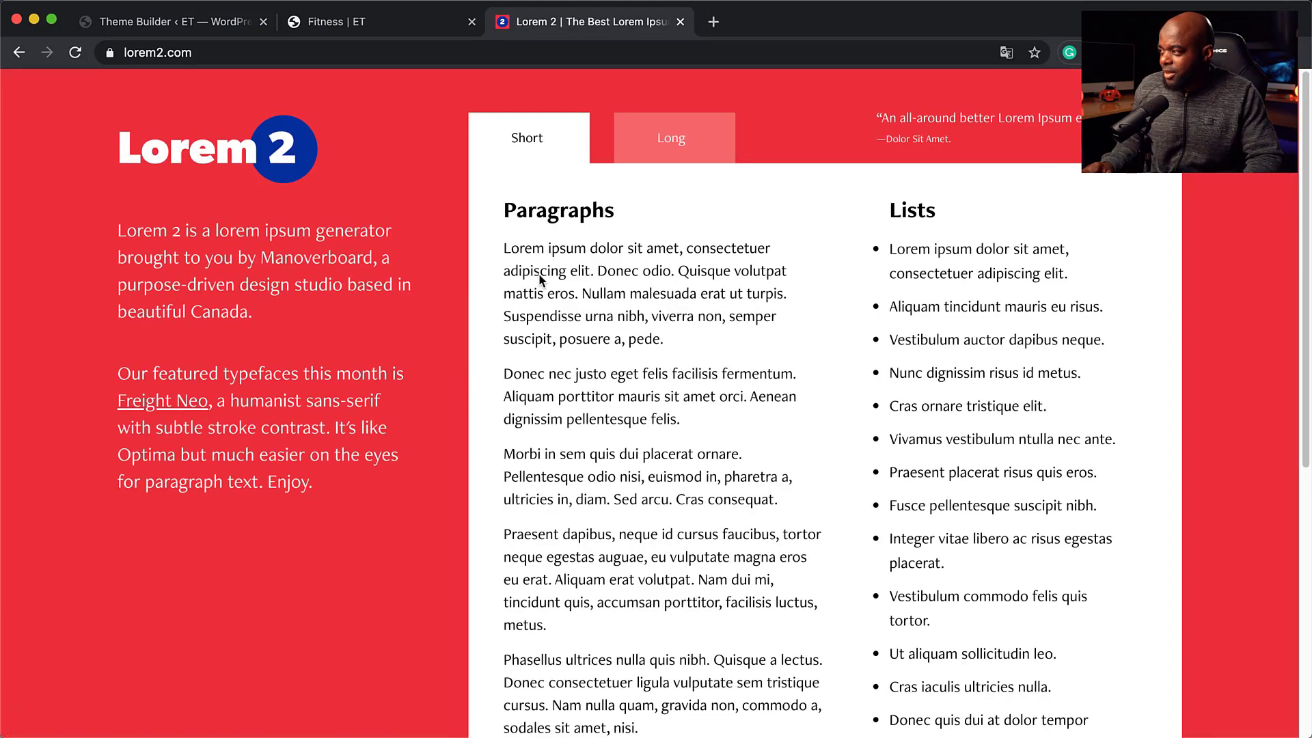
drag(679, 271, 700, 293)
key(super+c)
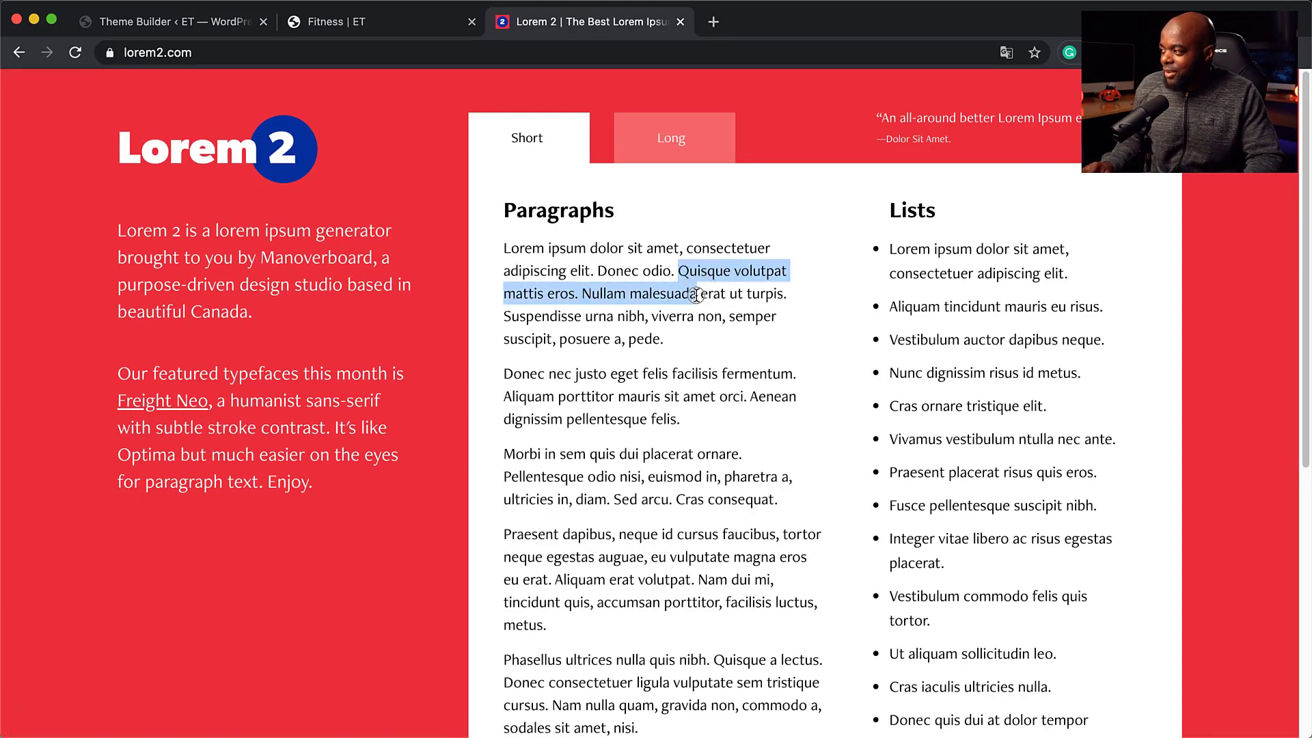
Step: Back in the Theme Builder, replace the Text module's placeholder body with the copied "Quisque volutpat mattis eros. Nullam malesuada"
click(232, 23)
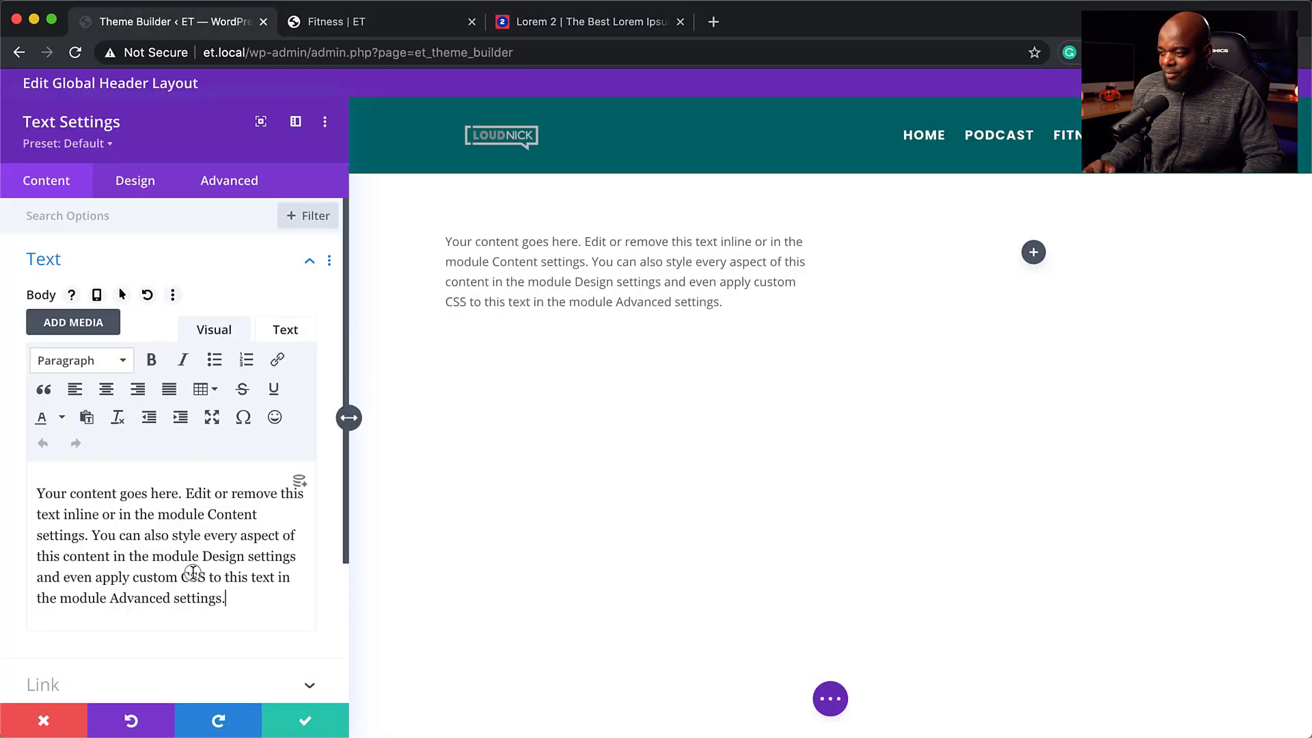
drag(115, 513, 22, 470)
click(244, 608)
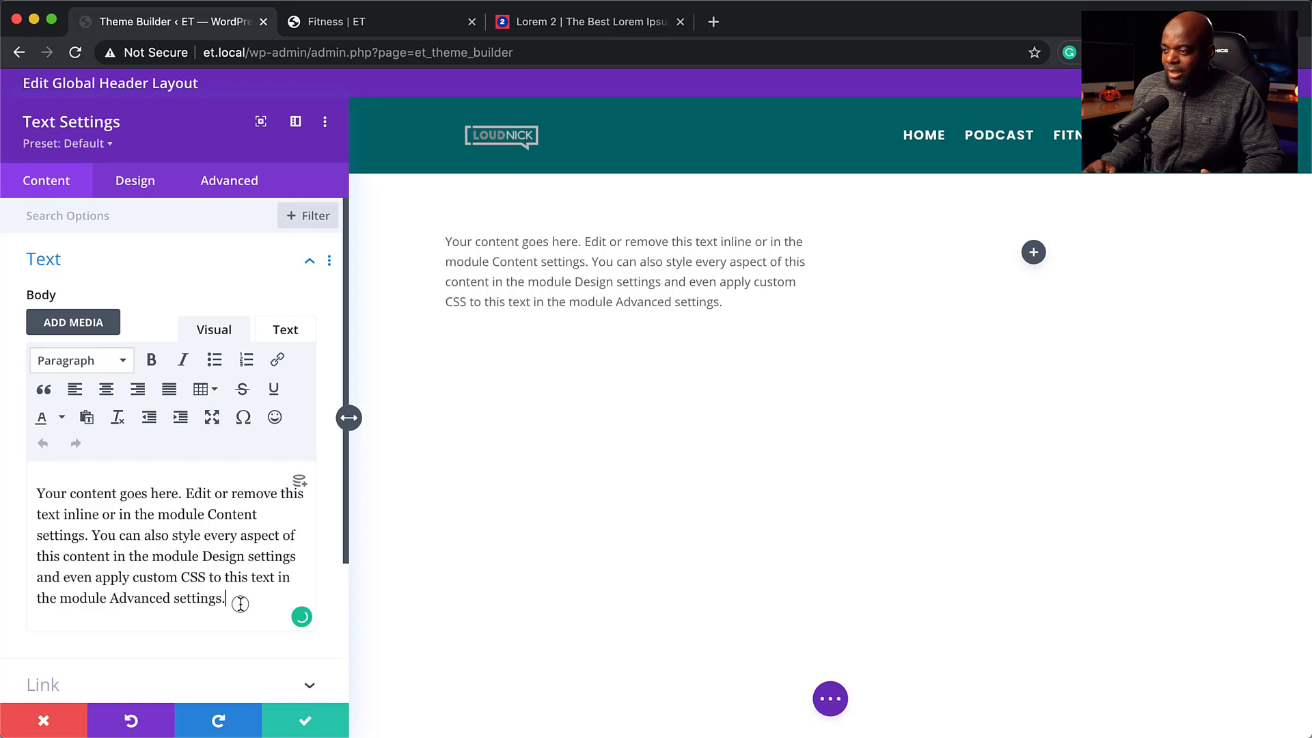
drag(240, 603, 22, 451)
key(super+v)
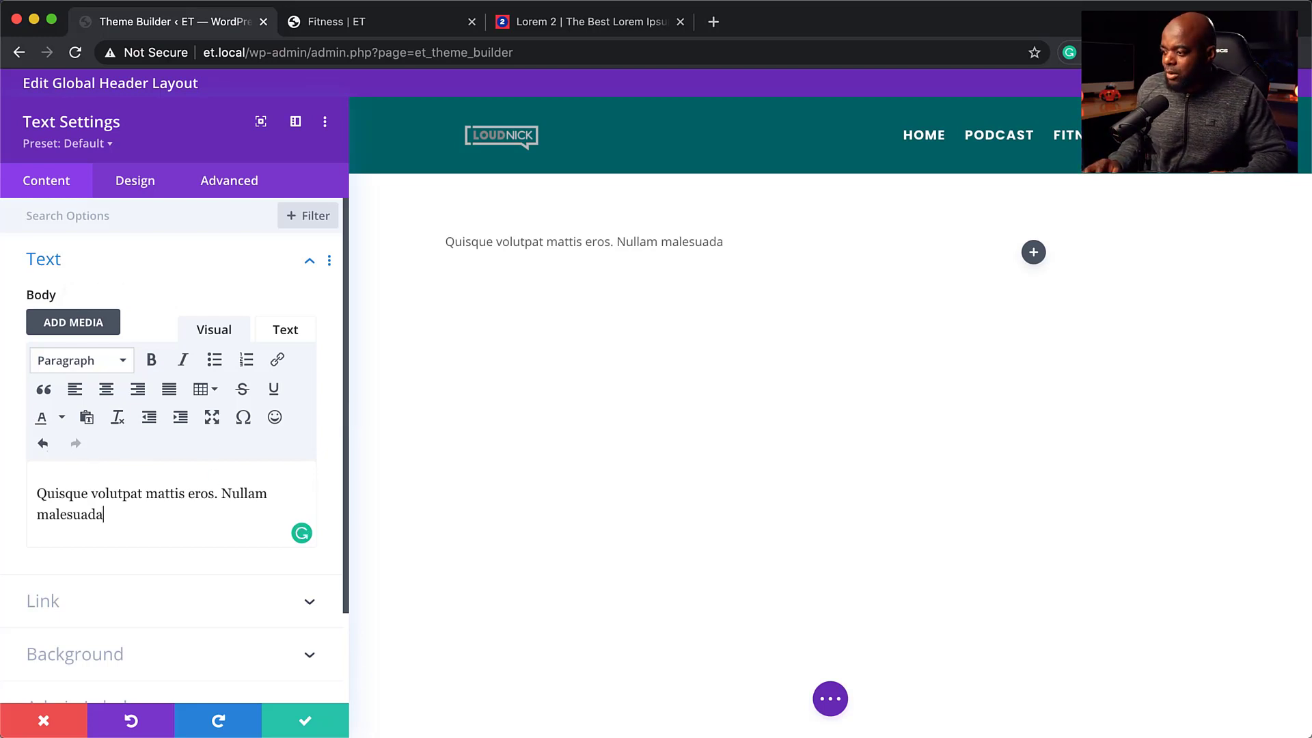
Step: Right-align the Text module's body text and save the module
click(124, 179)
scroll(156, 456, down, 2)
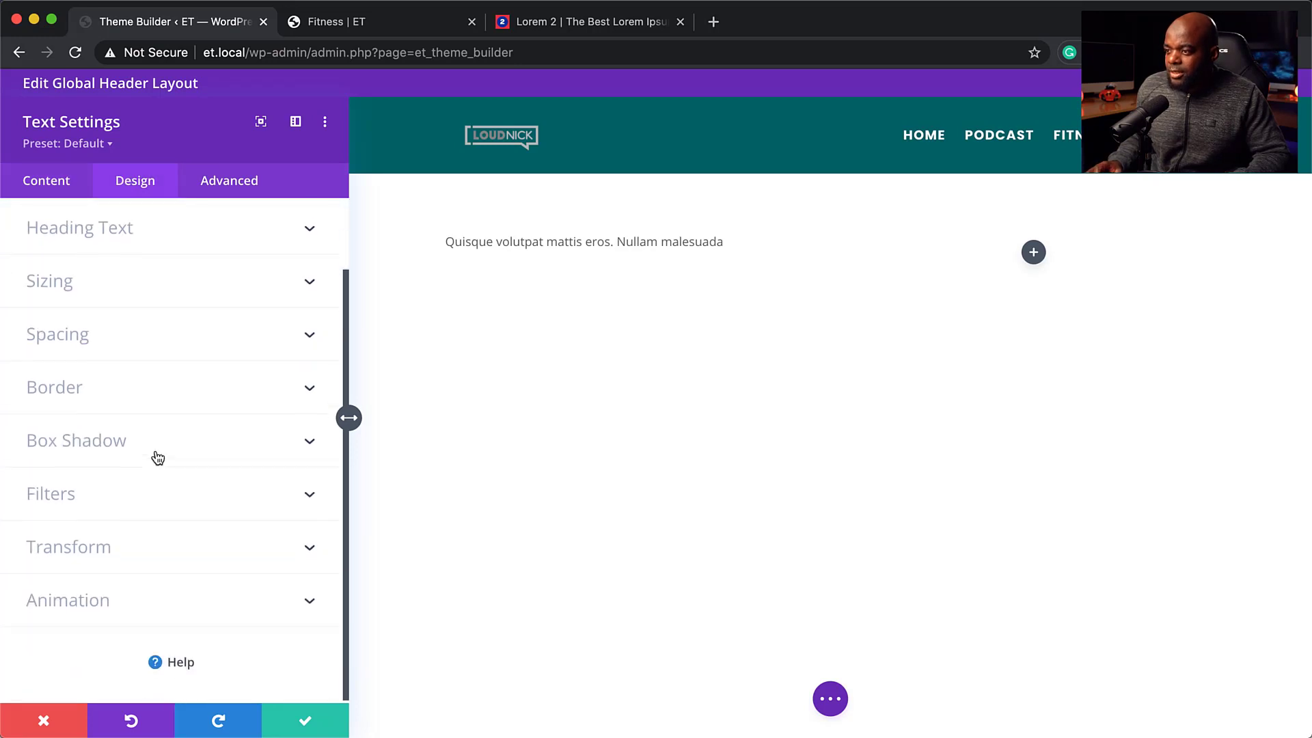
scroll(156, 457, up, 2)
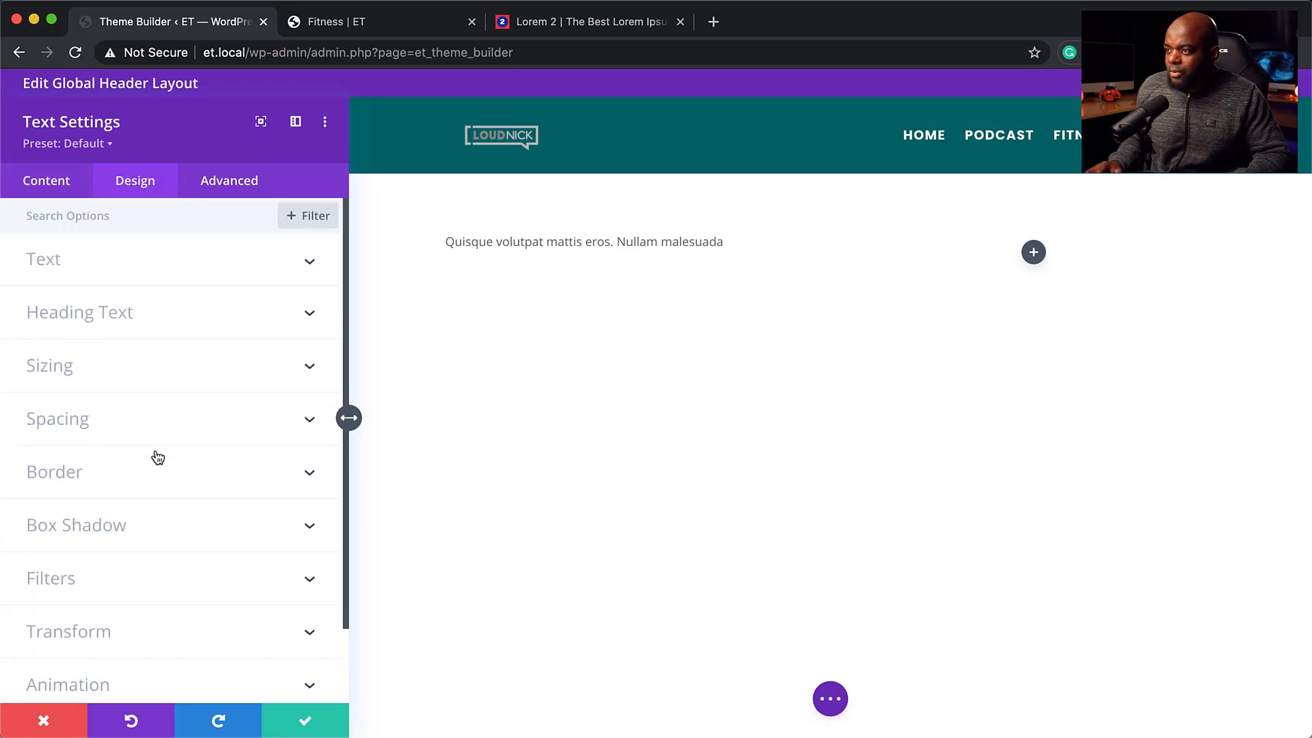
click(153, 265)
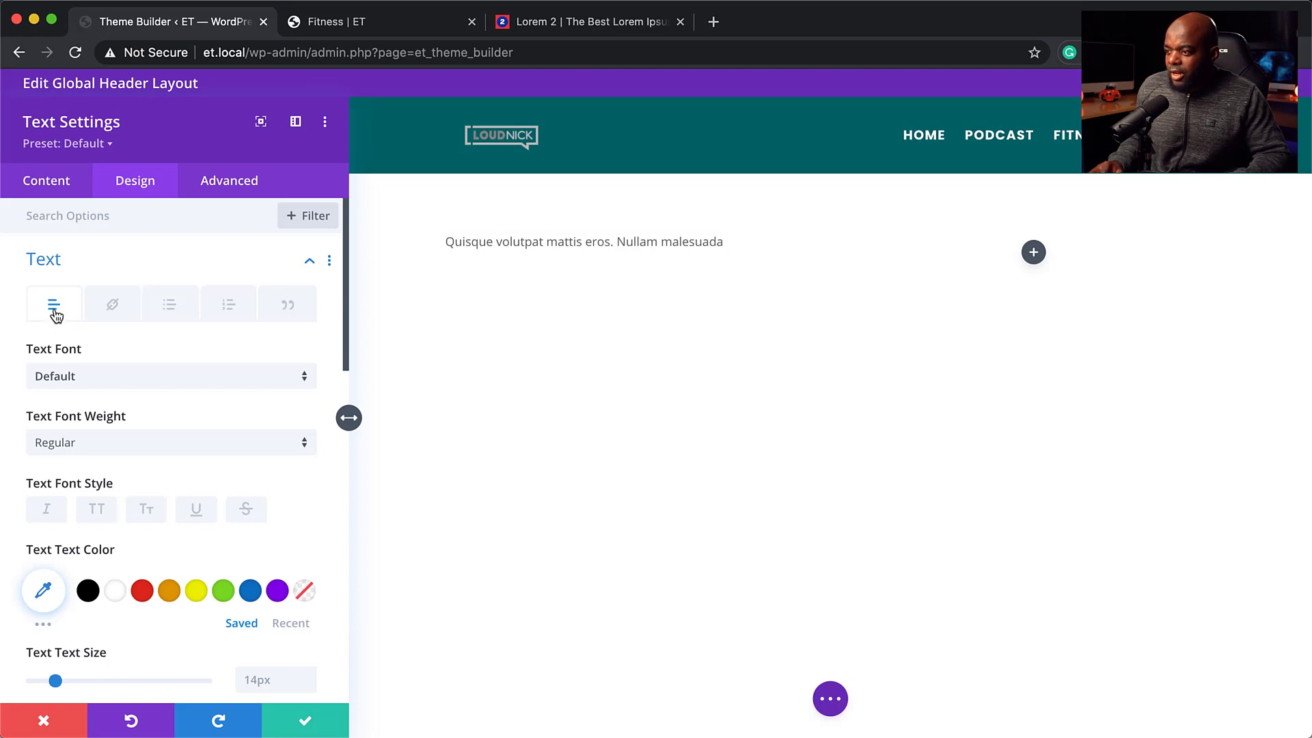
scroll(114, 357, down, 10)
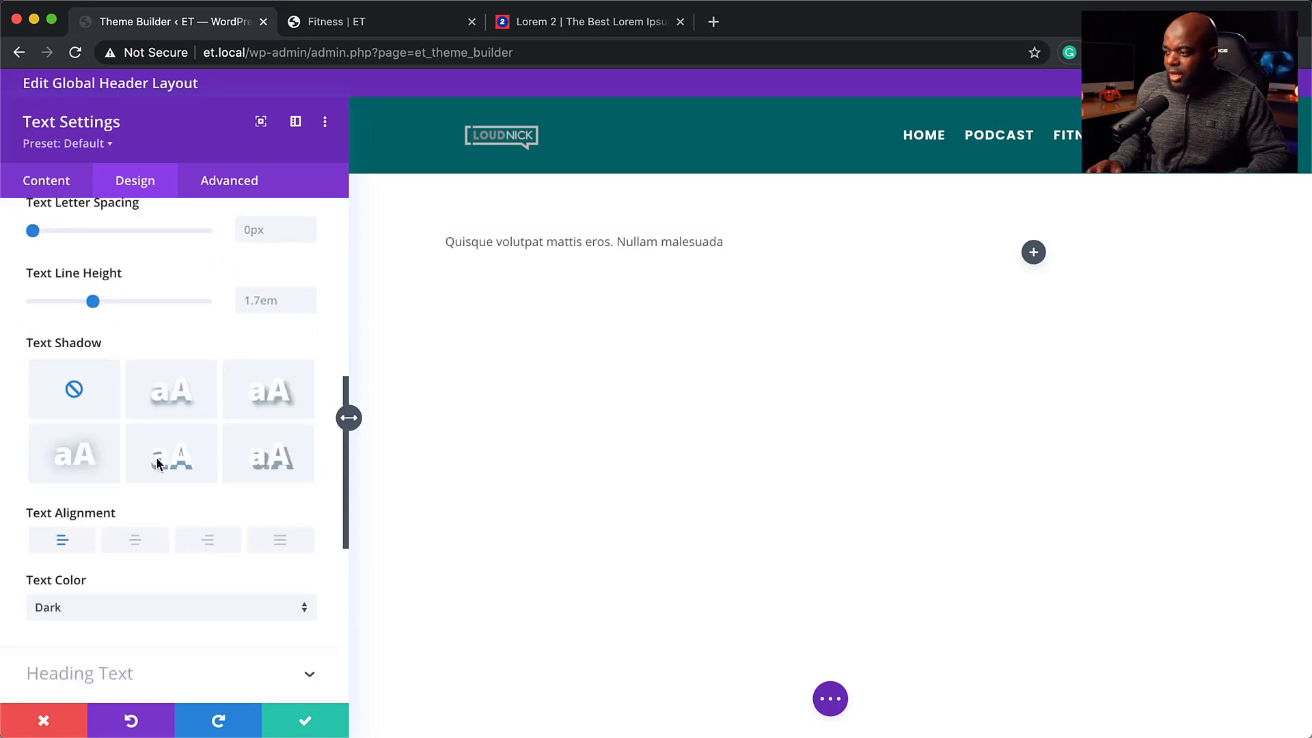
click(219, 546)
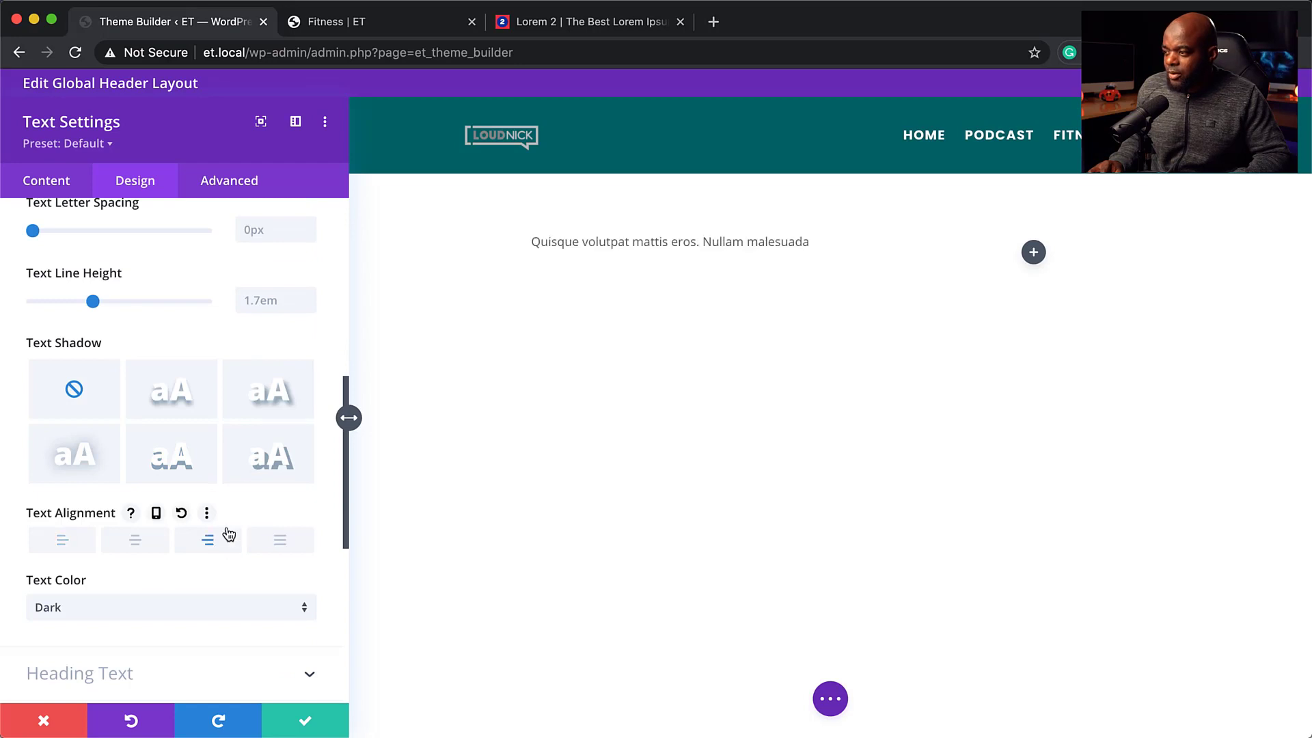
click(307, 723)
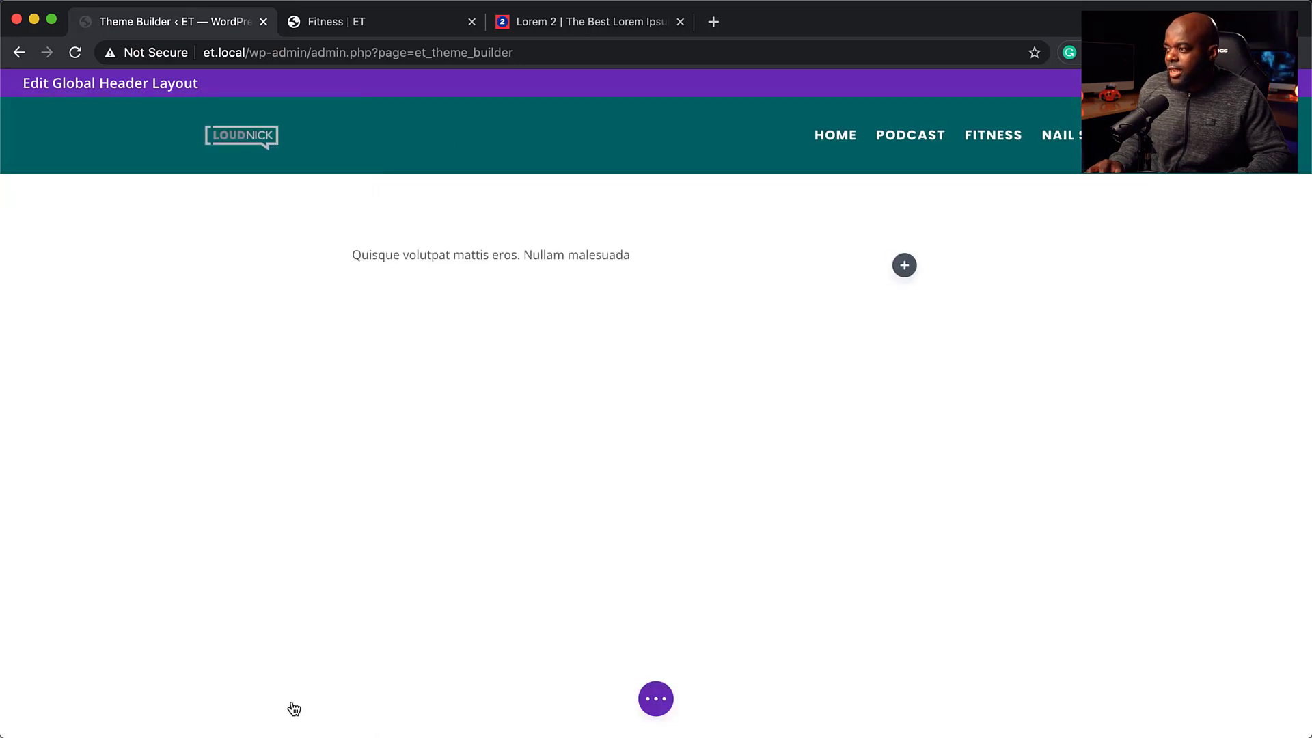
Step: Insert a Button module in the row's second column, label it "Get the offer!", and save it
click(905, 268)
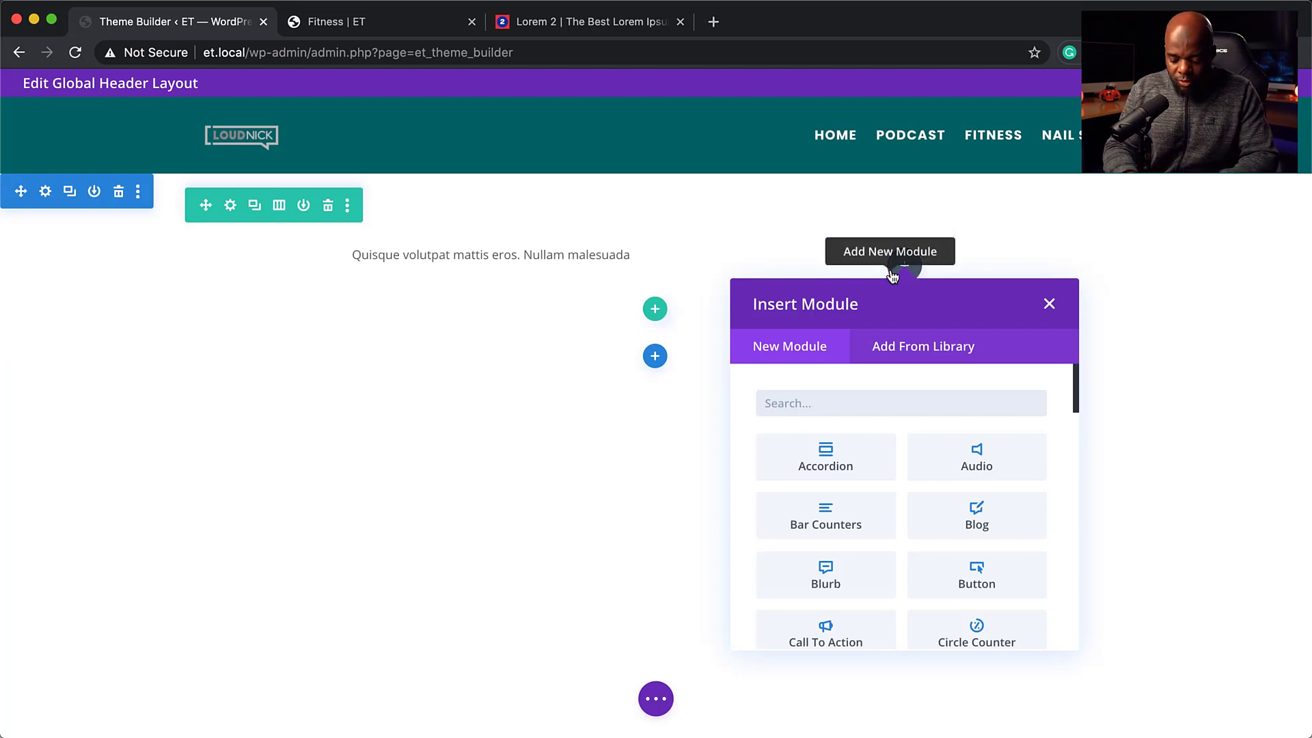
text(butt)
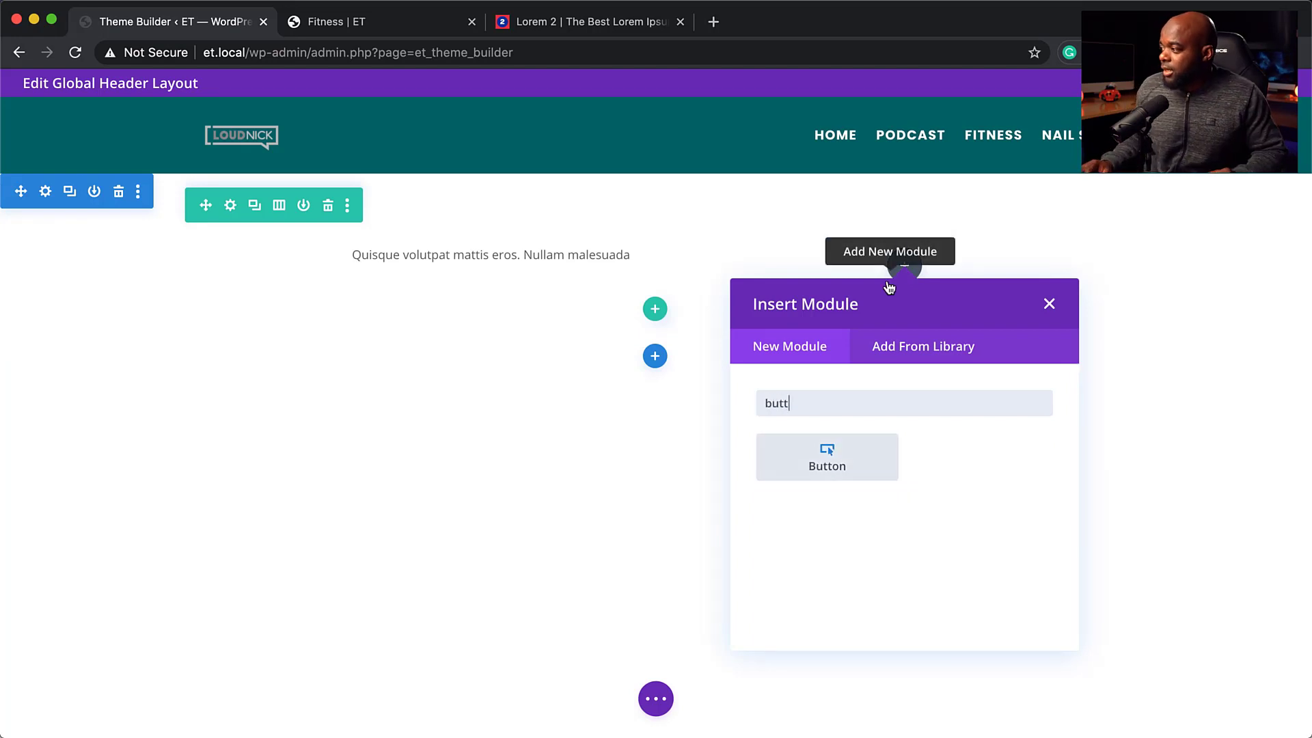
click(830, 460)
triple_click(121, 323)
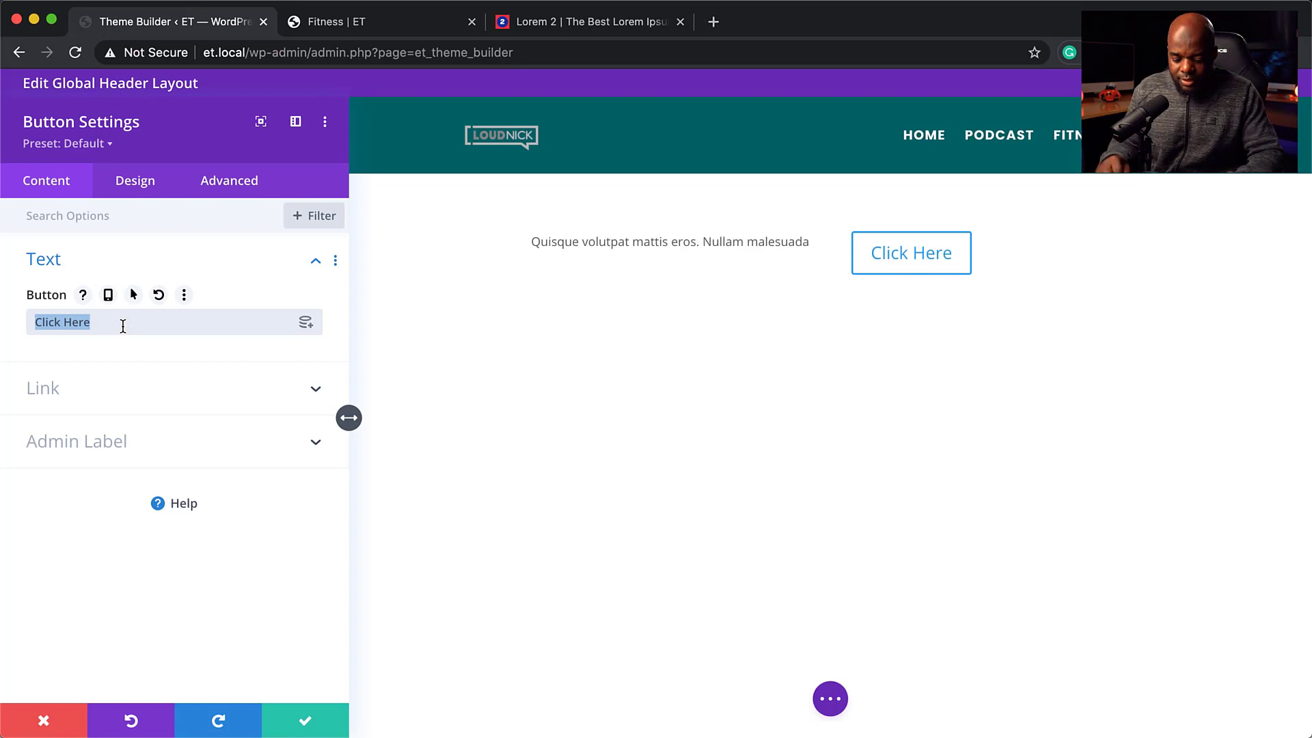
text(Get the offer!)
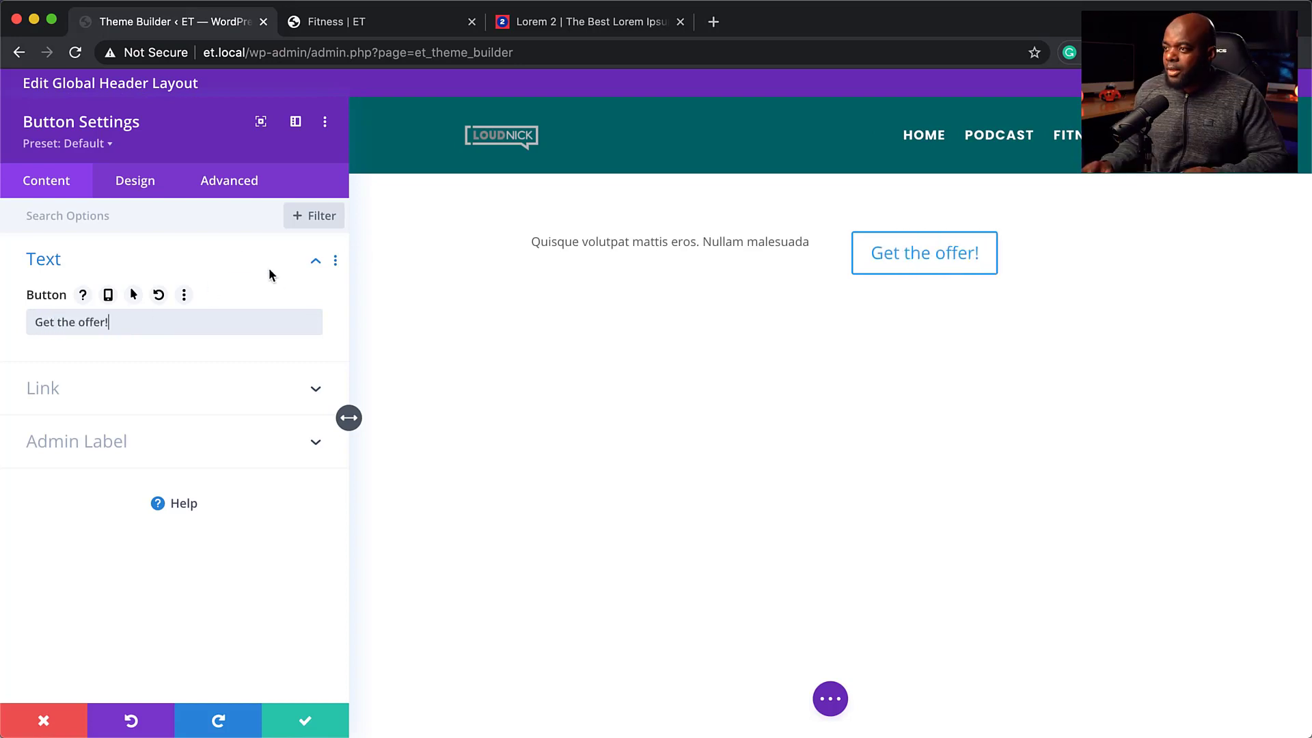
click(132, 189)
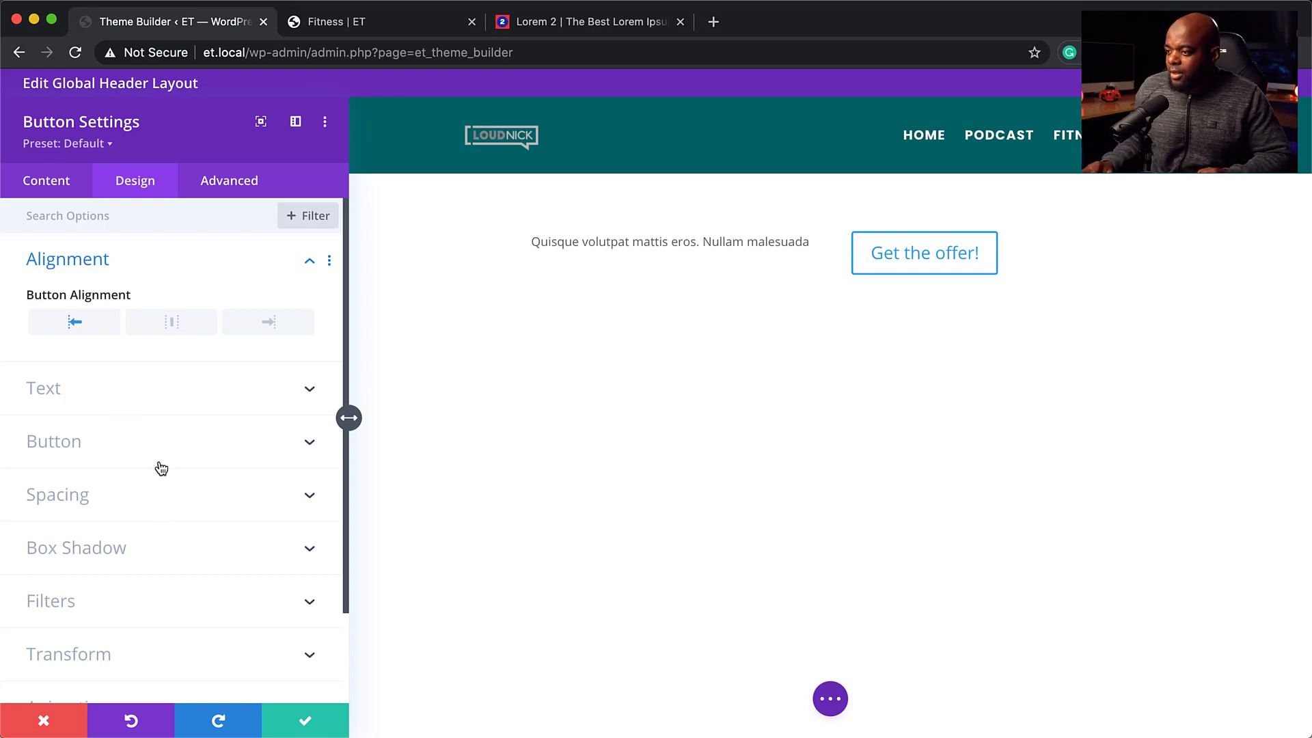
click(306, 723)
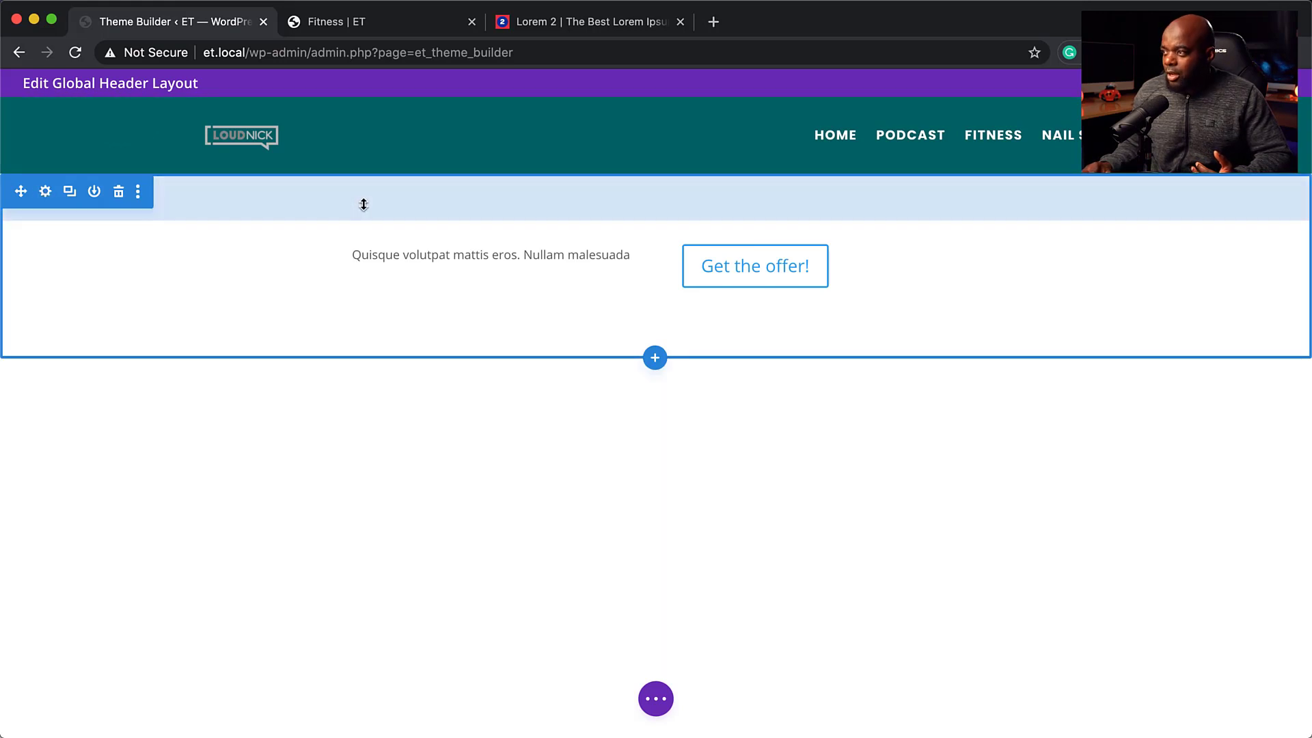
Step: Set the promotional section's linked top and bottom padding to 0px and save the section
click(46, 198)
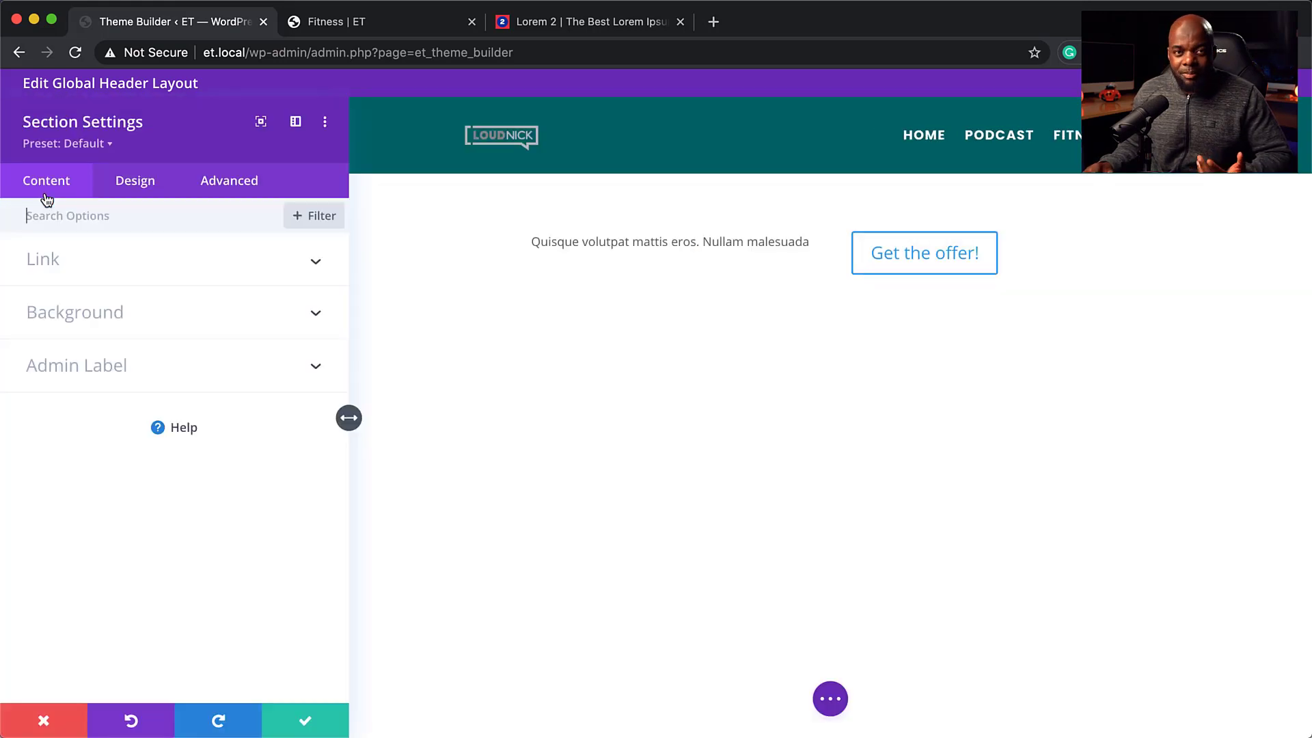
click(148, 186)
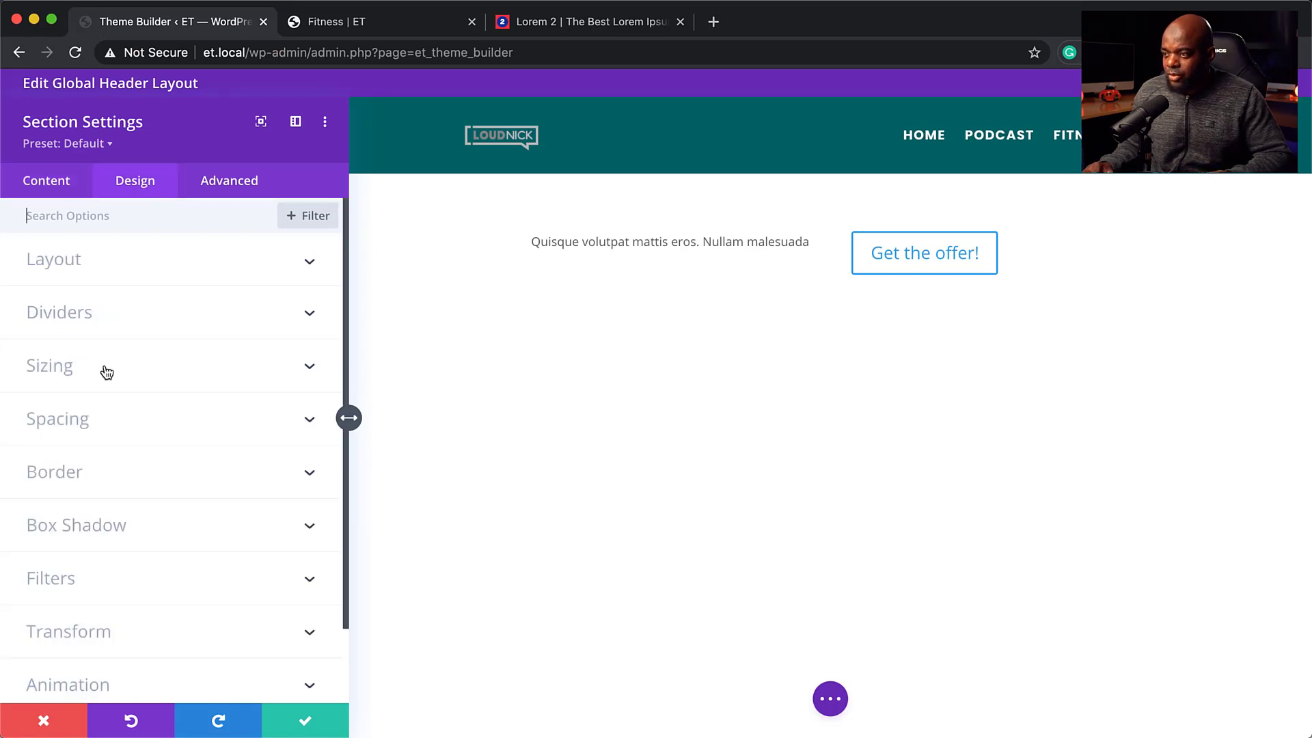
click(74, 419)
click(60, 373)
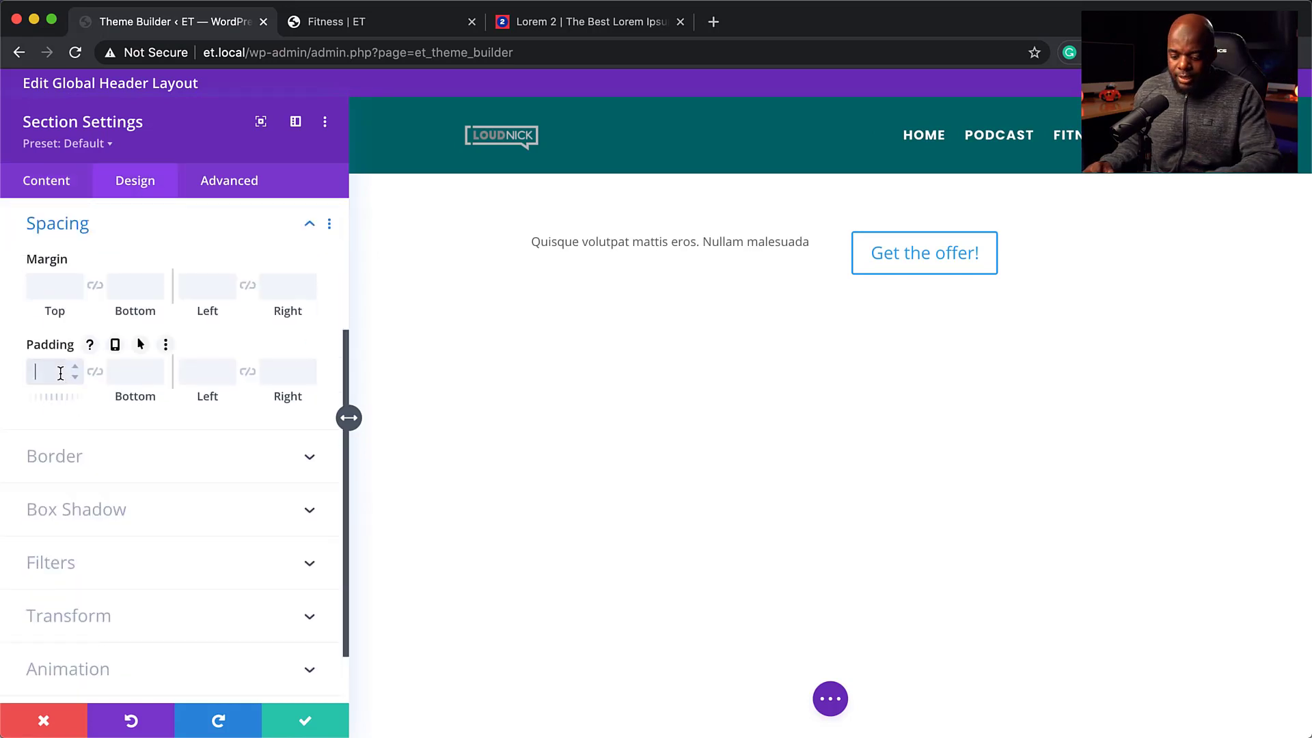
text(0)
click(95, 373)
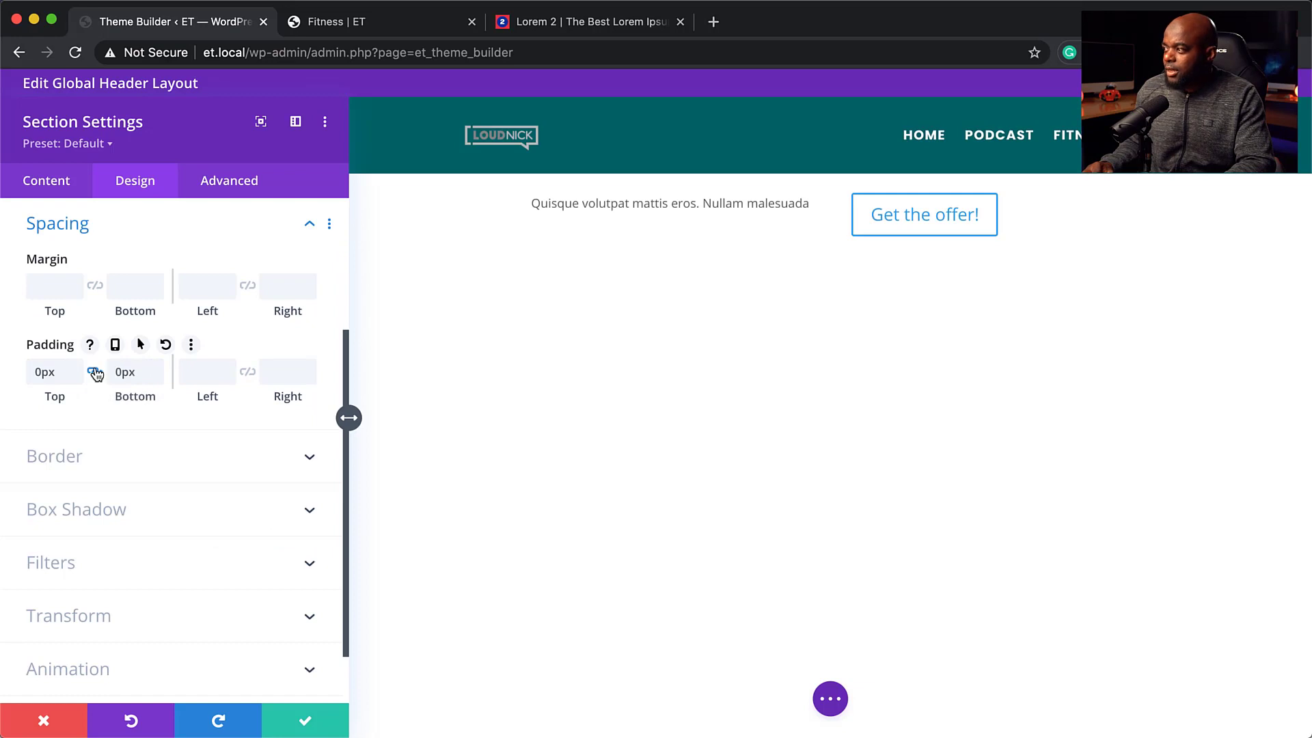
click(300, 719)
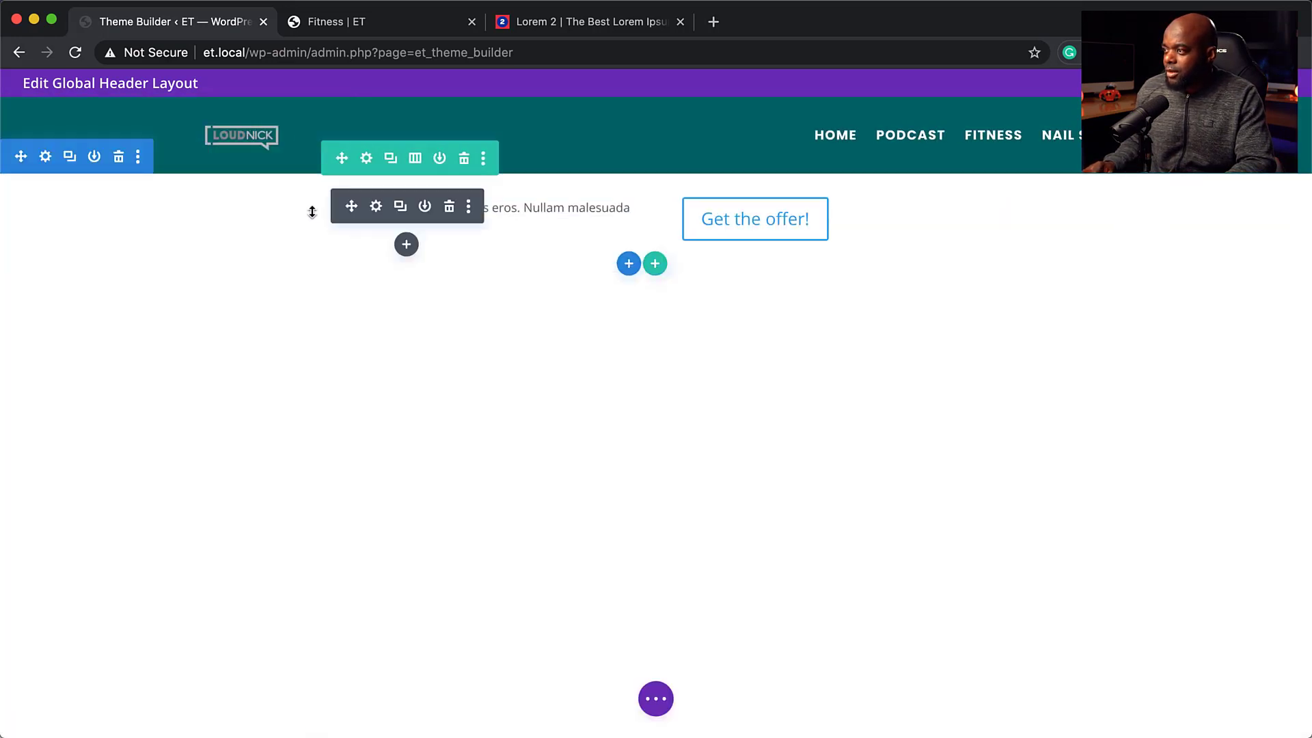
Step: Link the top and bottom padding of the promotional section's row, set both to 6px, and save the row
click(366, 157)
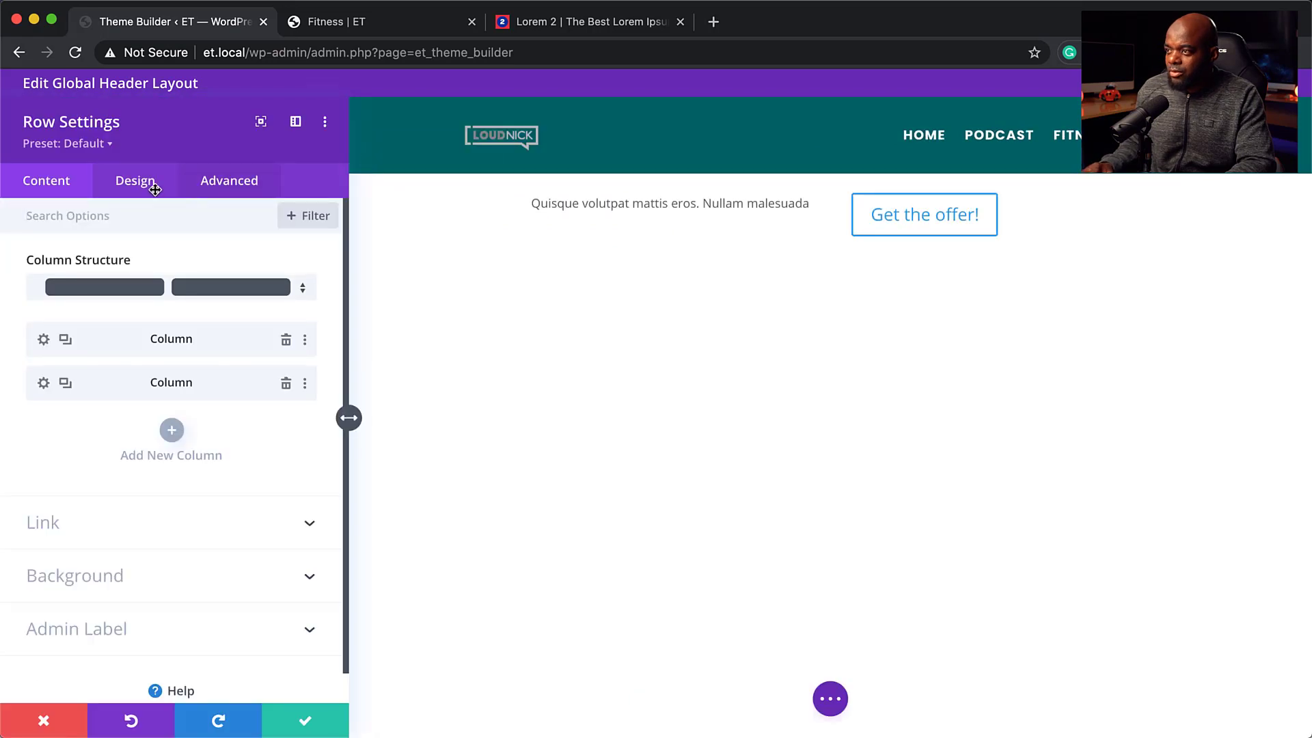
click(133, 186)
click(73, 328)
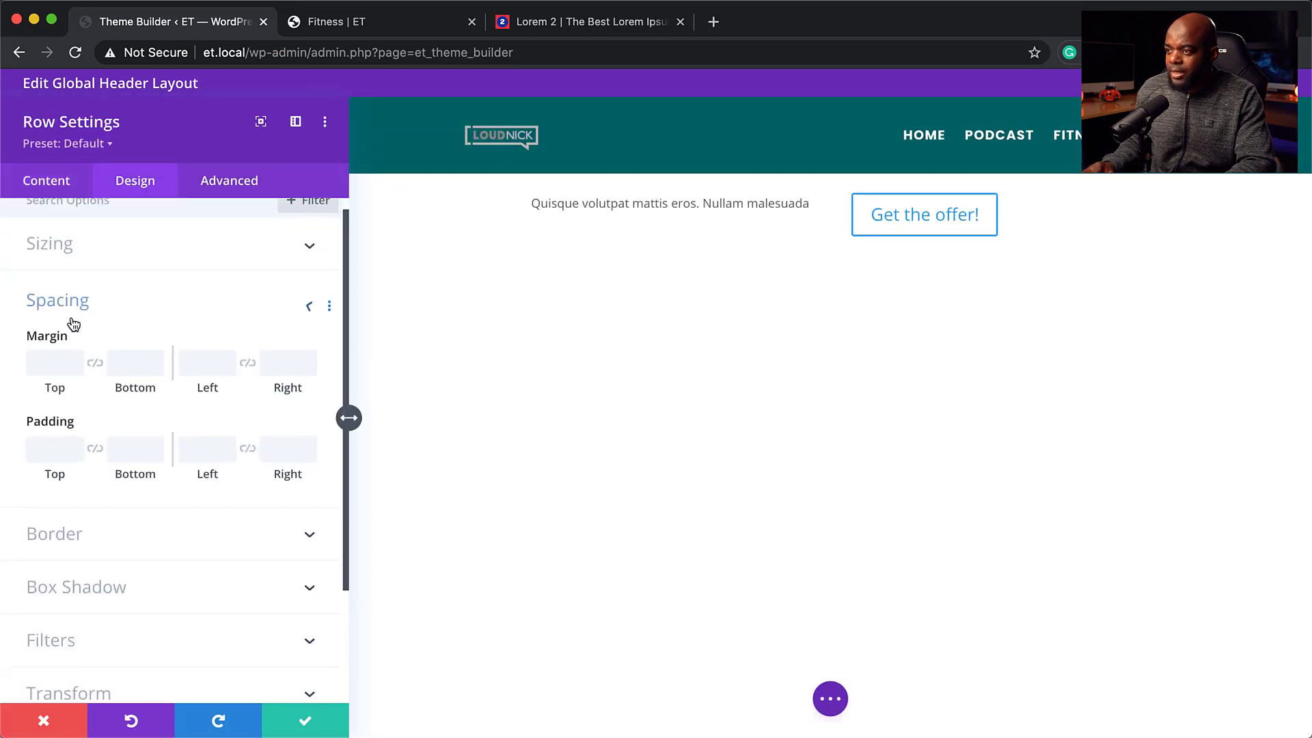
click(47, 370)
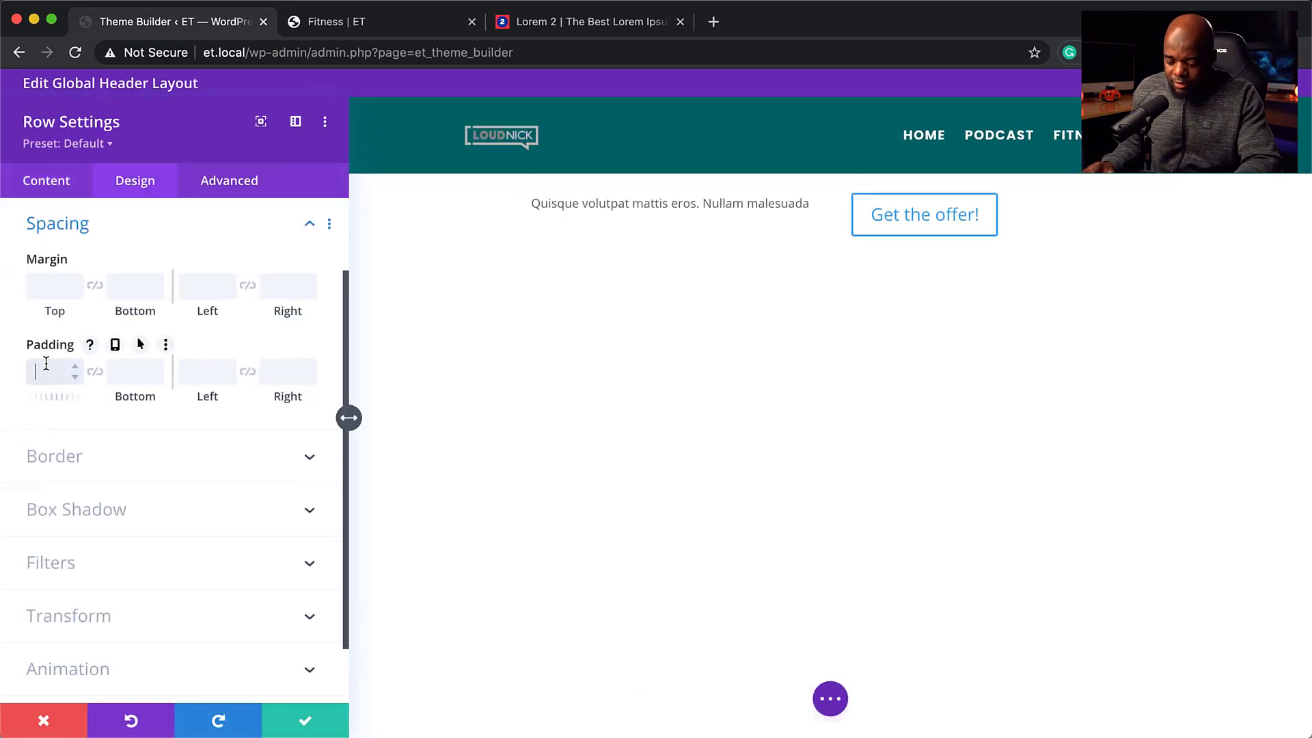
text(0px)
click(95, 373)
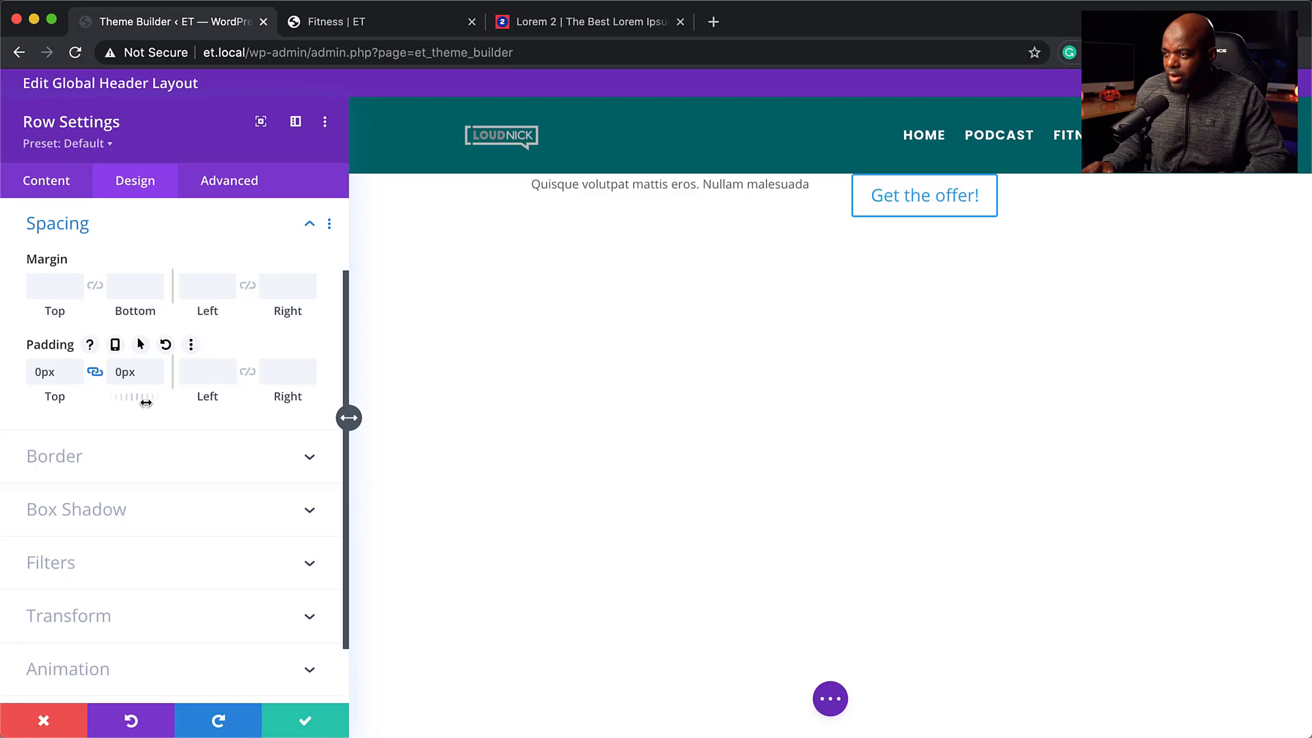
click(157, 369)
click(157, 369)
click(157, 369)
click(157, 369)
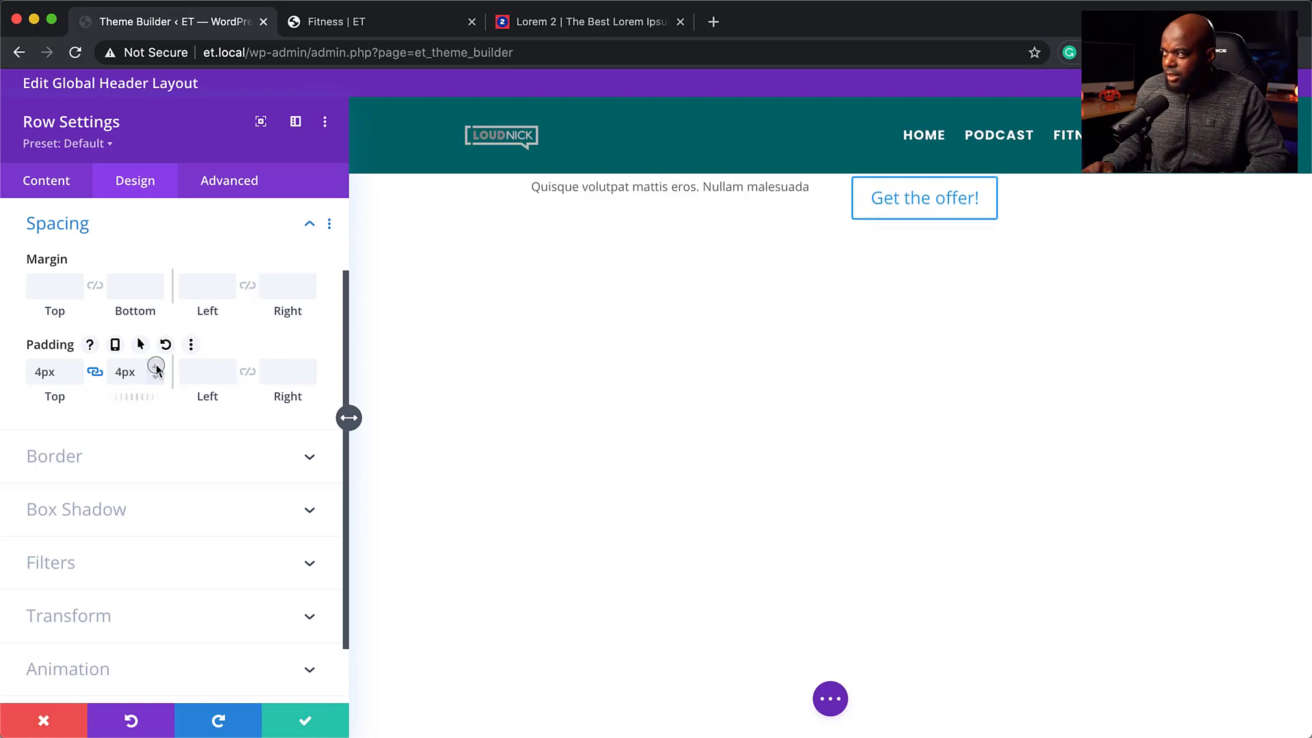
click(157, 369)
click(156, 369)
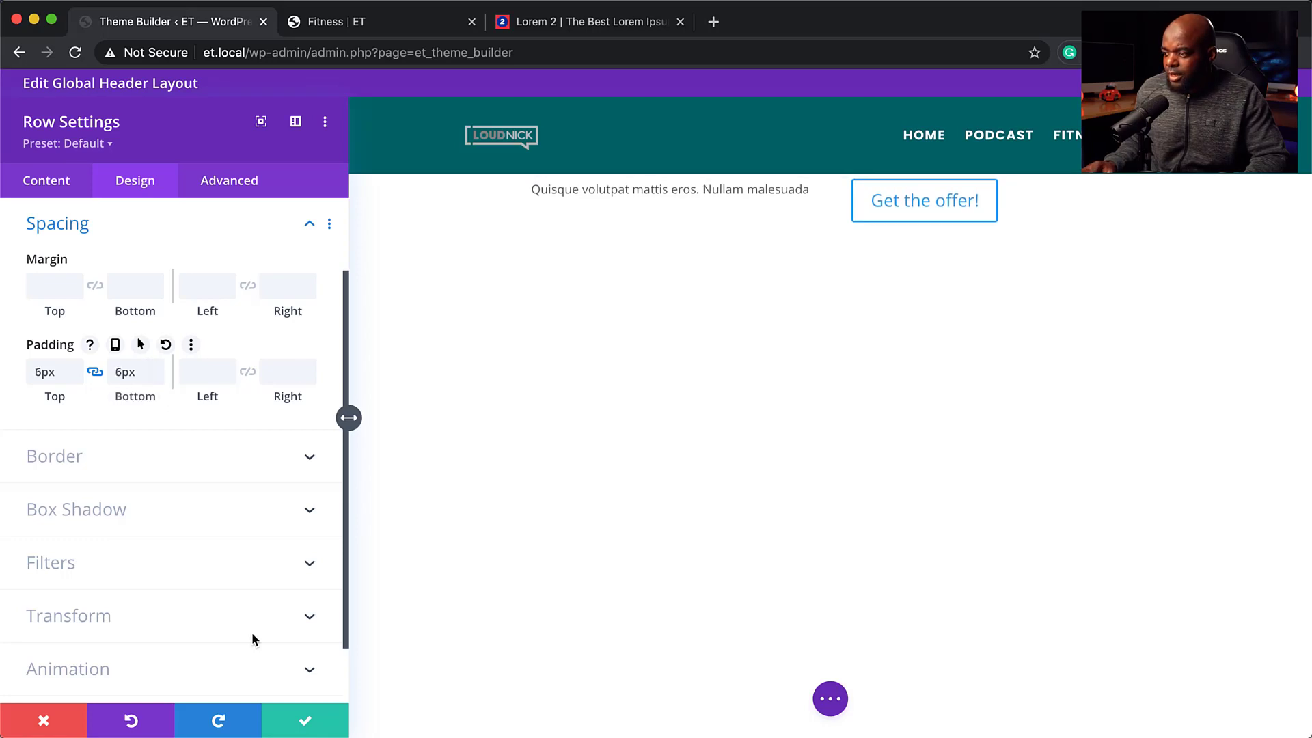
click(305, 720)
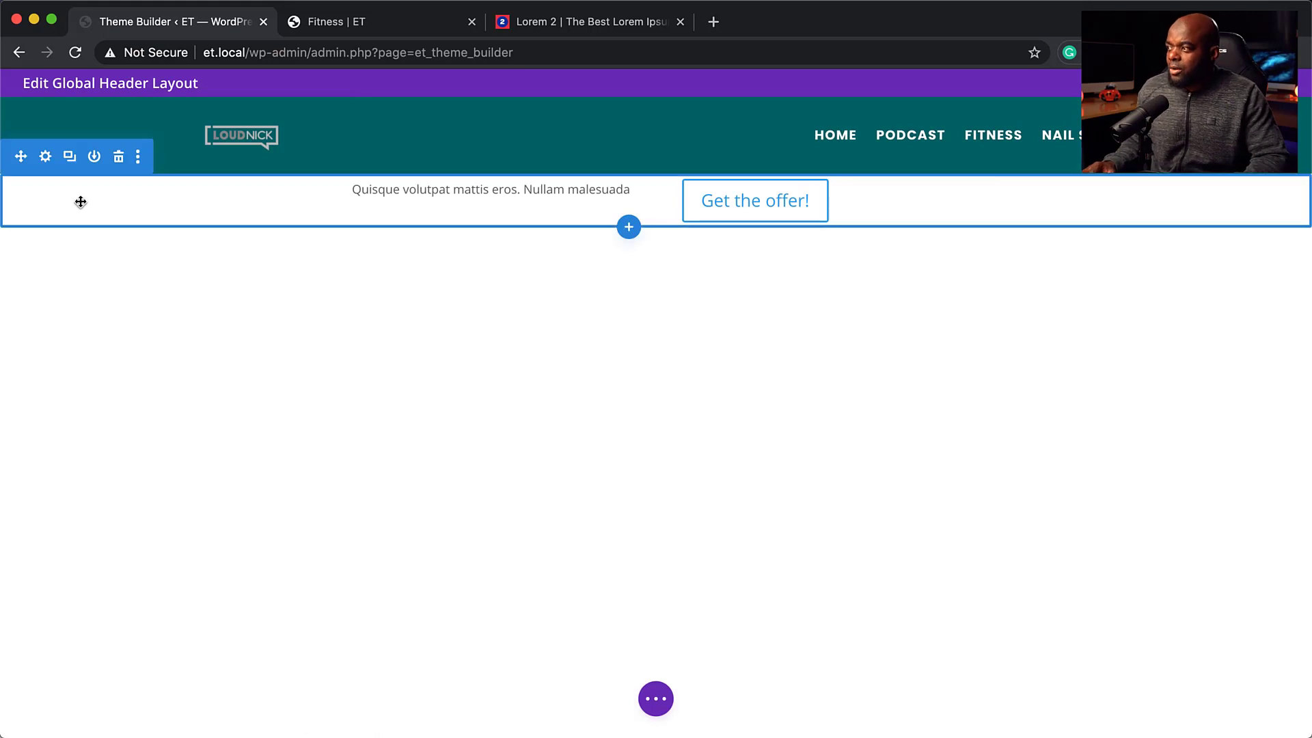
Step: Give the promotional section a black background, save it, and move the section above the logo menu section
click(46, 157)
click(91, 313)
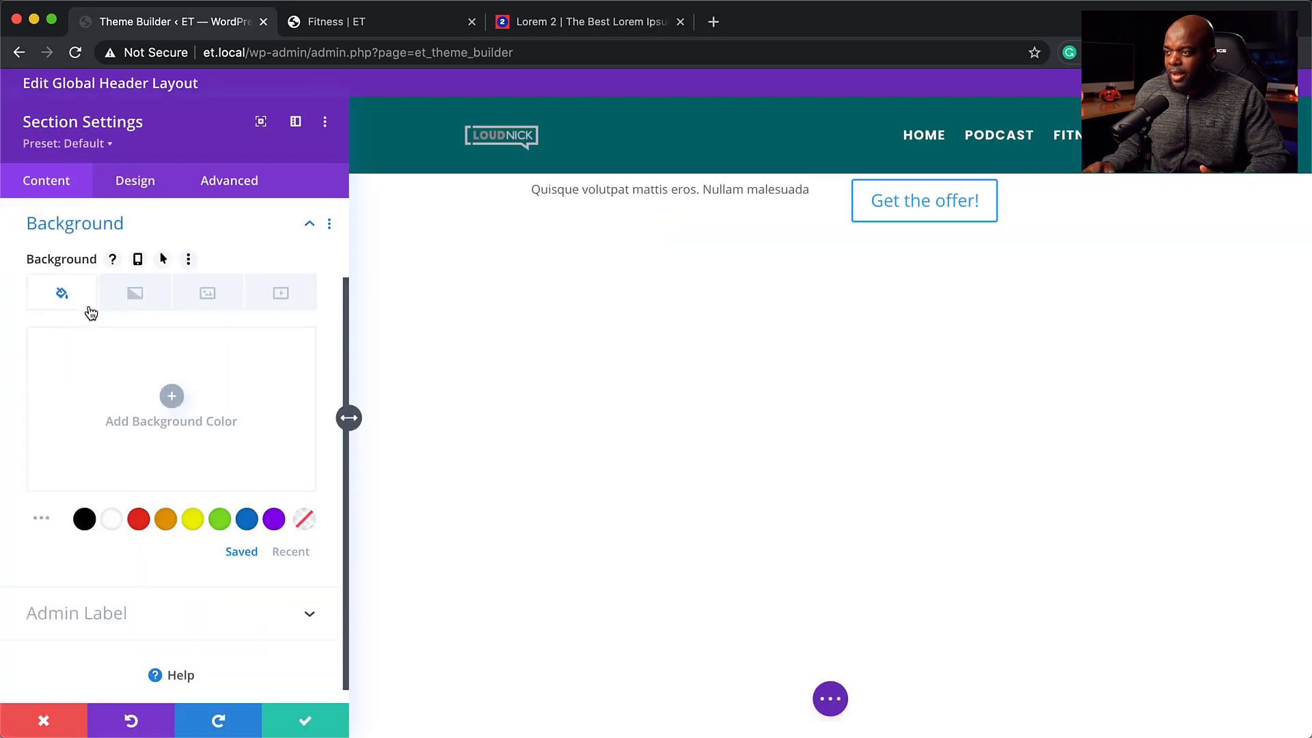
click(85, 519)
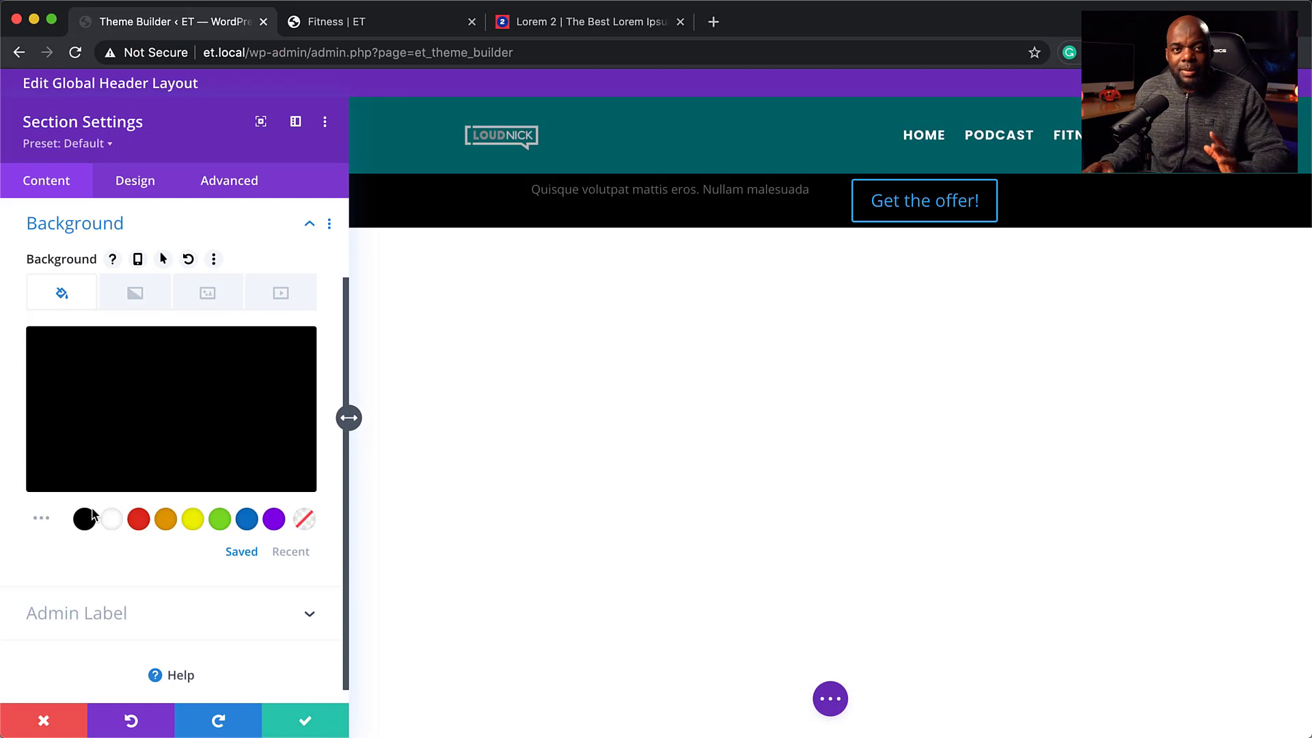
click(309, 722)
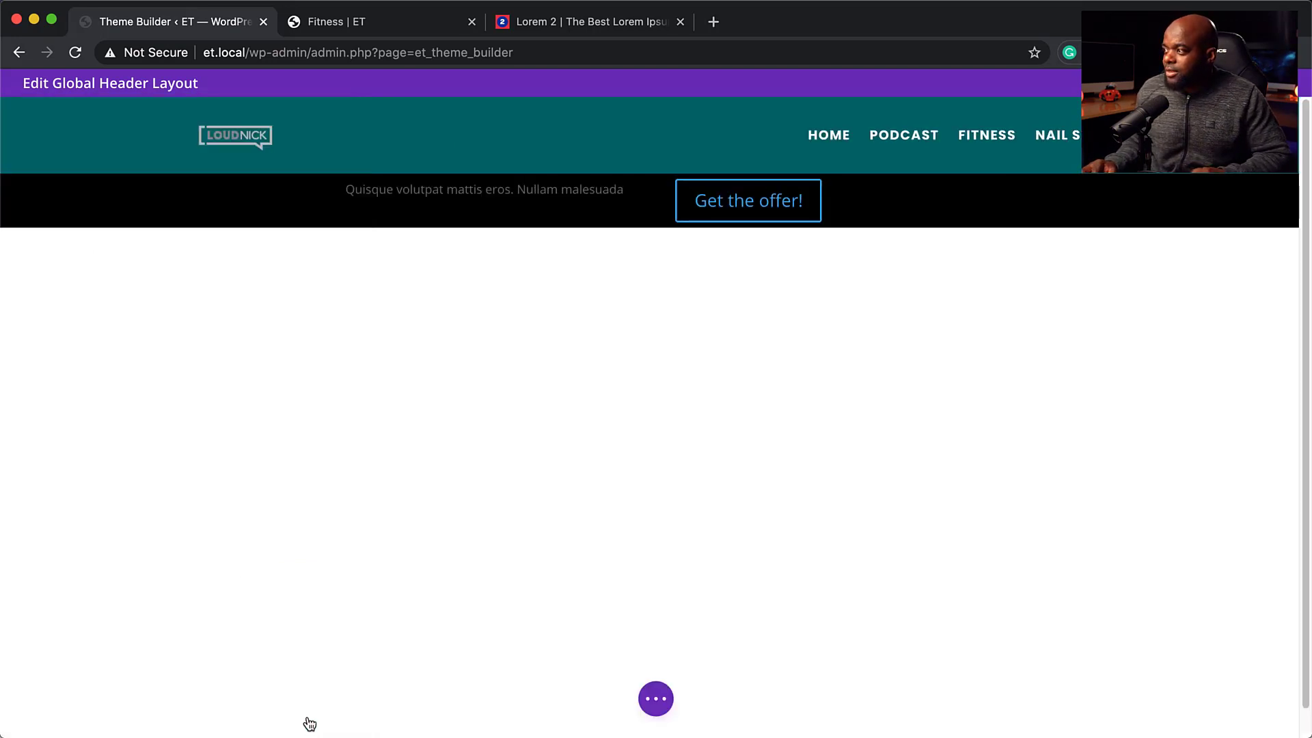
mouse_move(37, 179)
drag(22, 159, 11, 105)
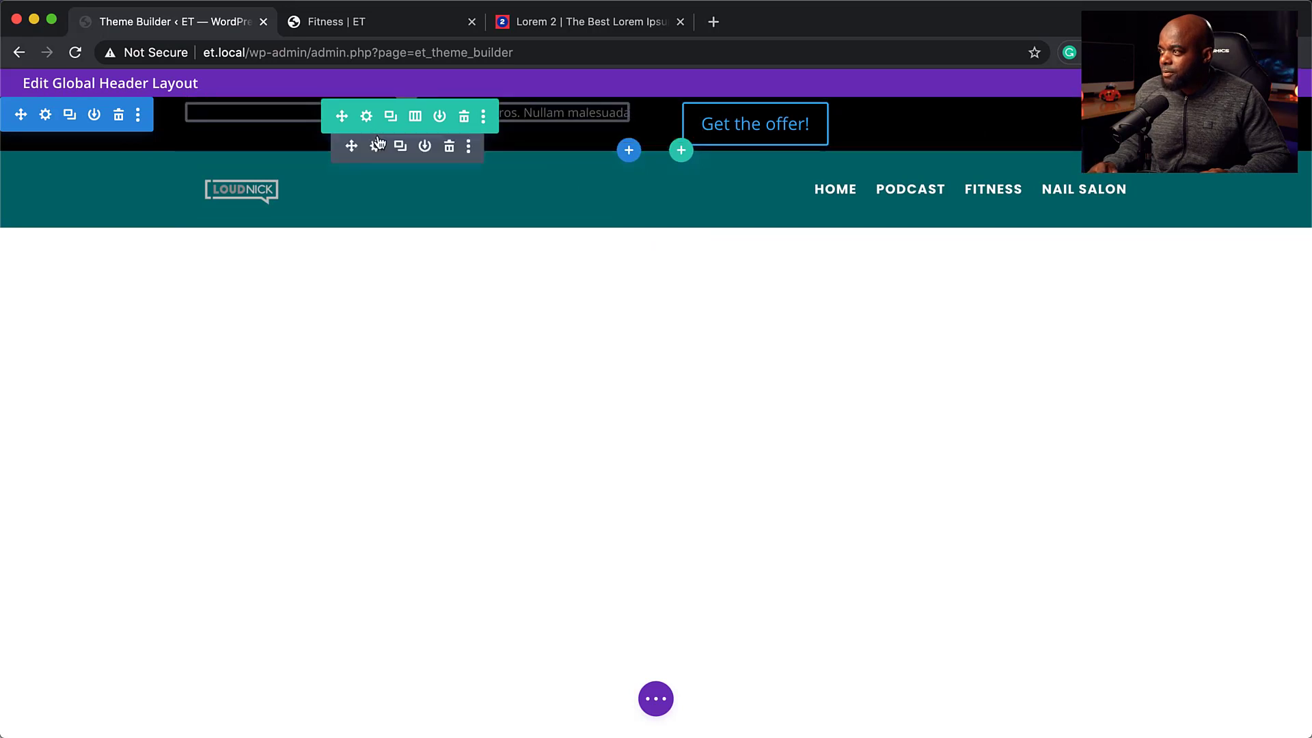
Step: Set the promotional Text module's font to Poppins and its text color to white
click(377, 147)
click(140, 184)
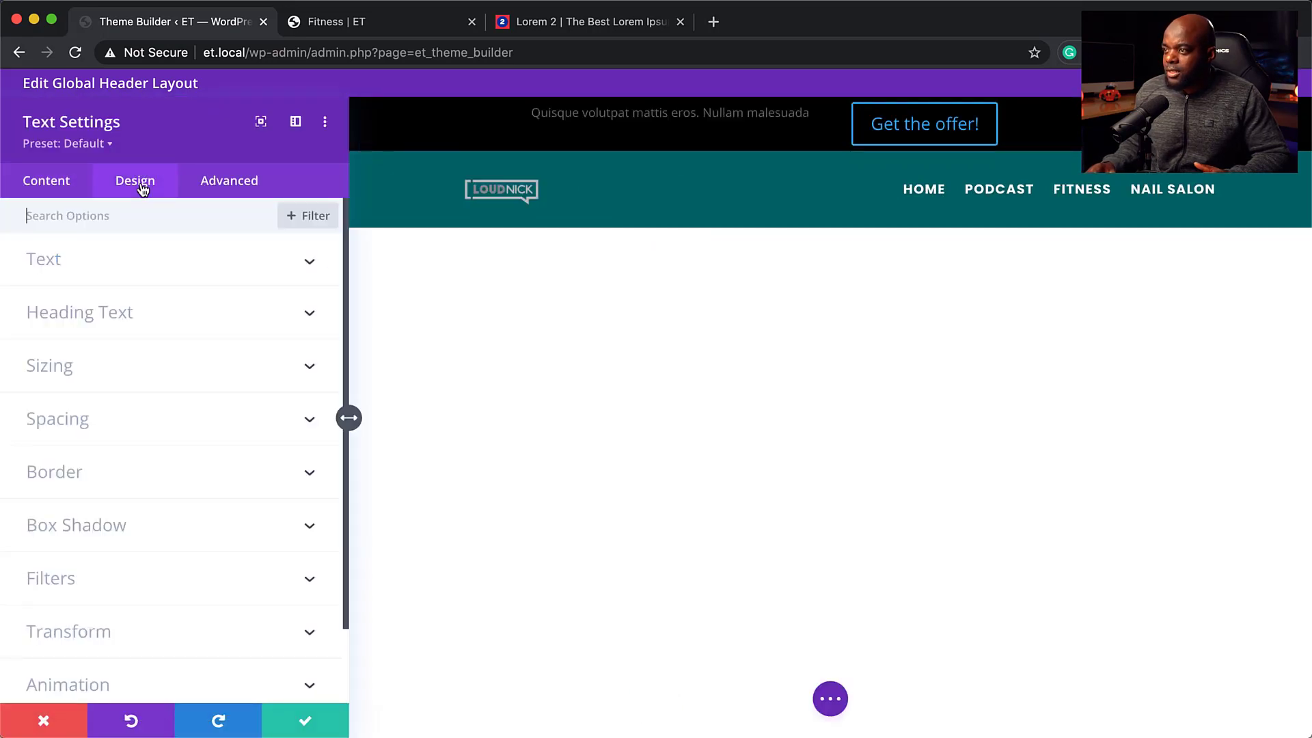
click(44, 259)
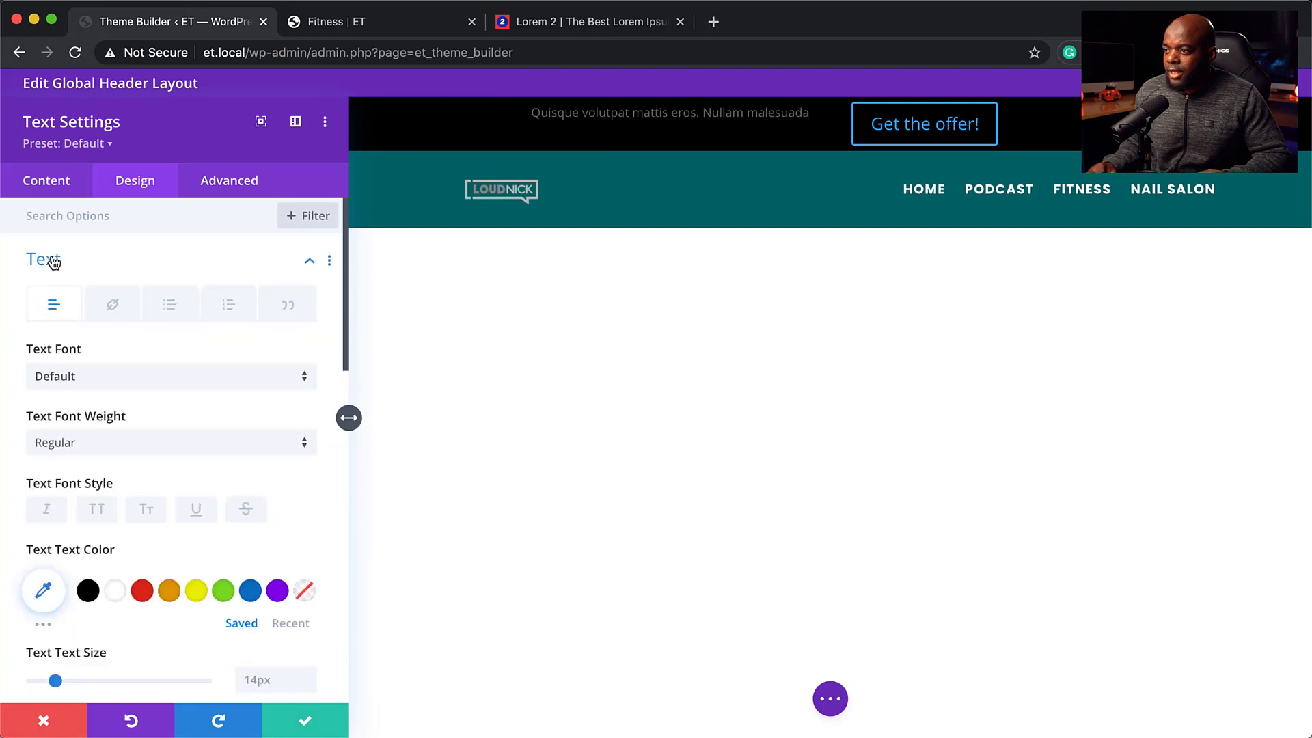
click(119, 388)
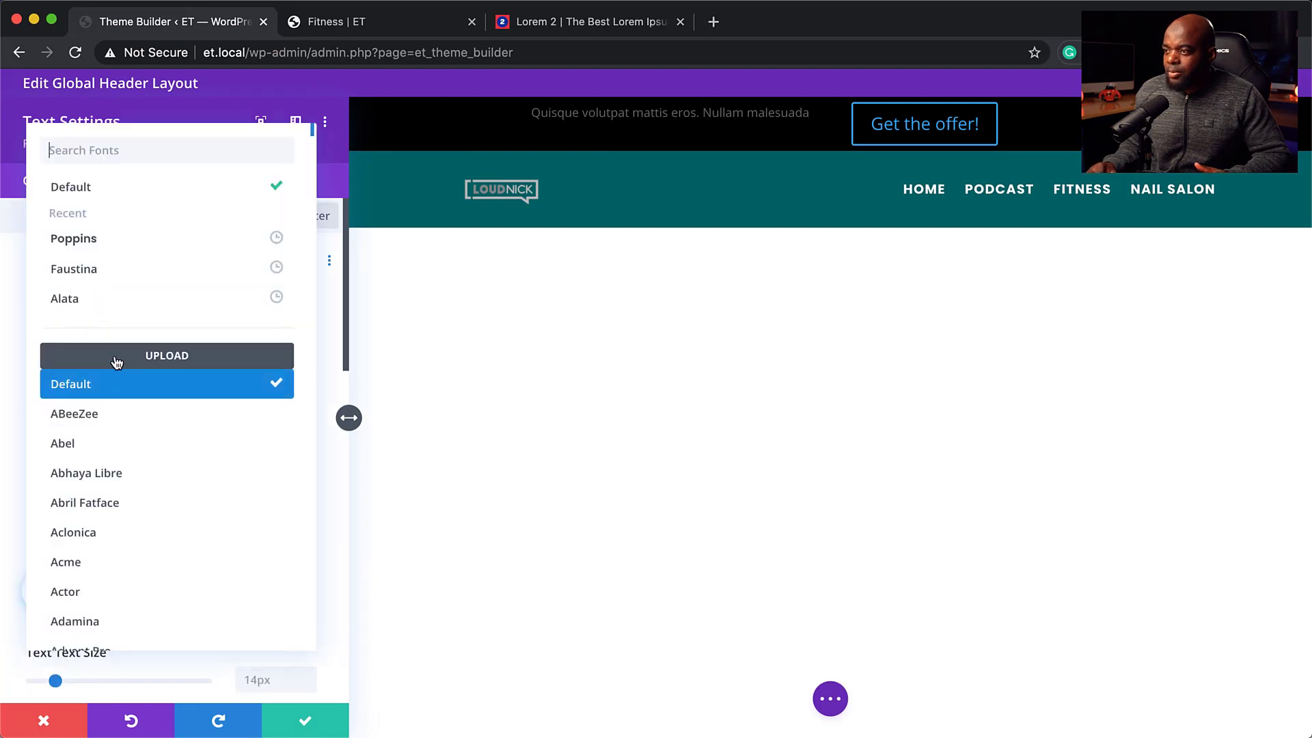
click(122, 238)
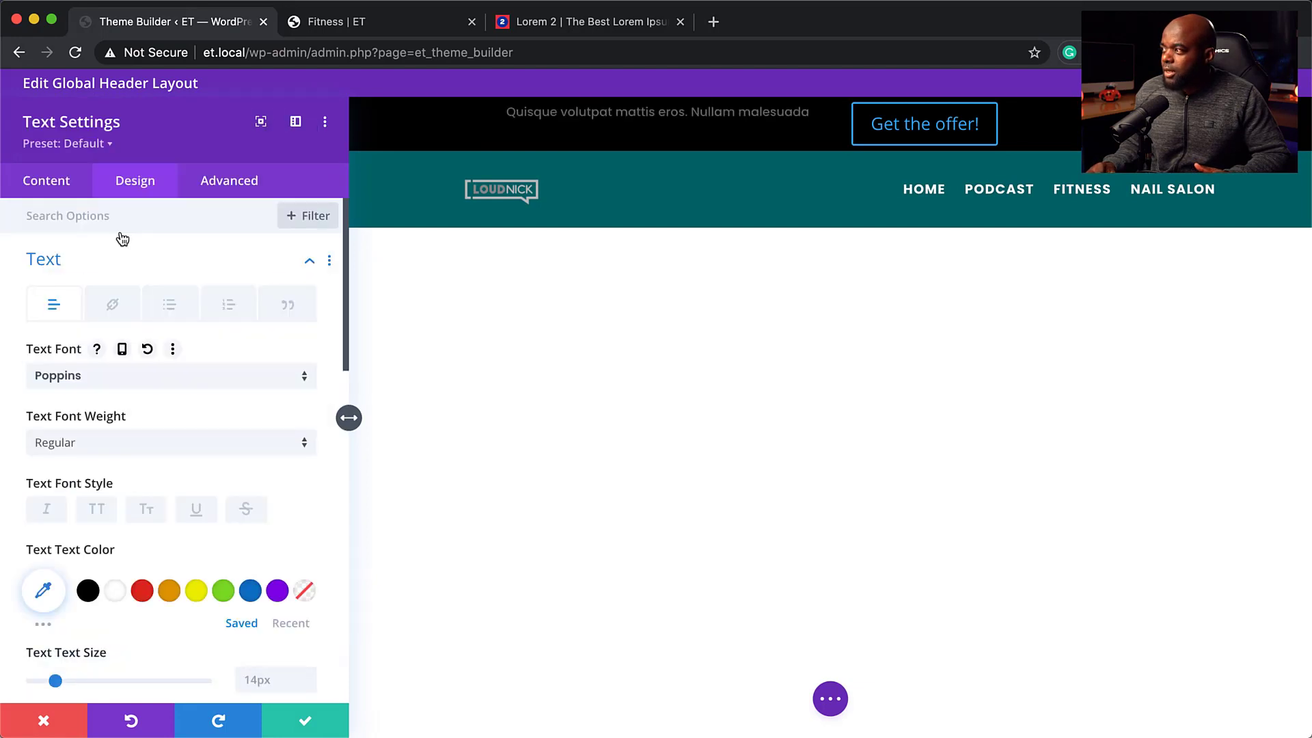
click(196, 592)
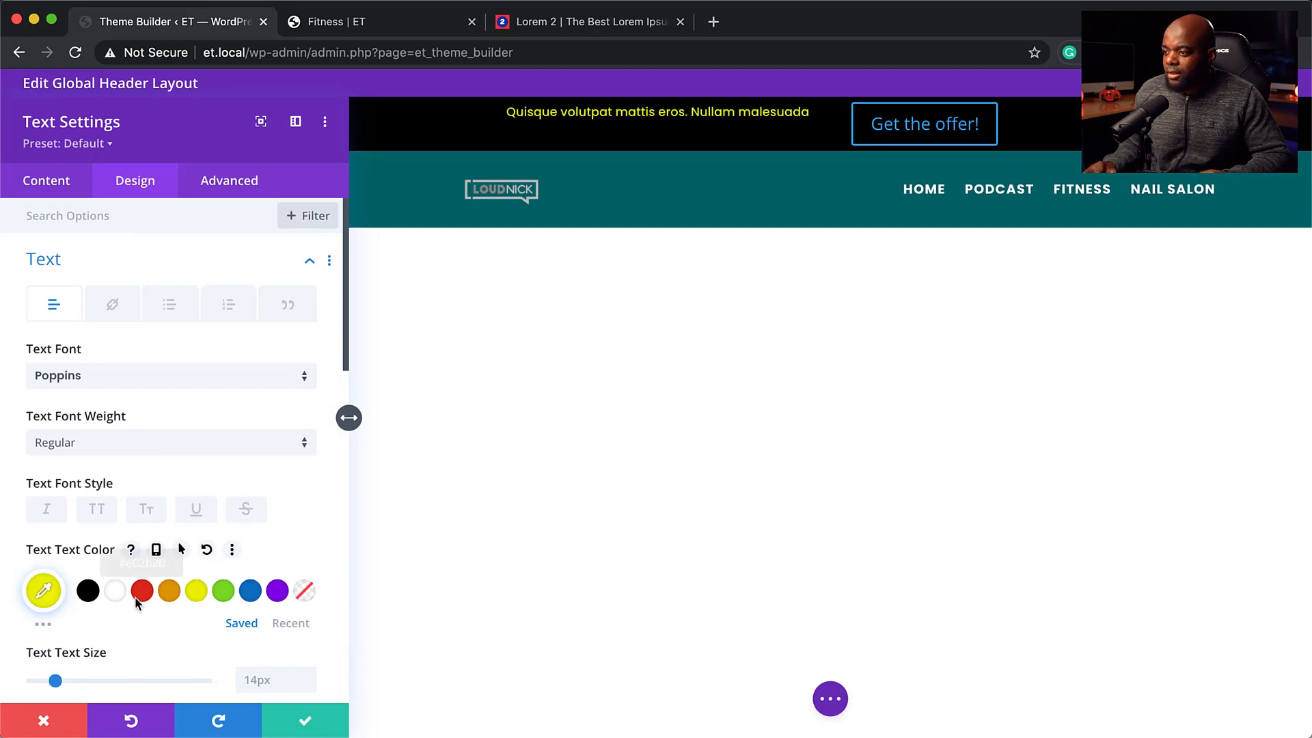
click(114, 597)
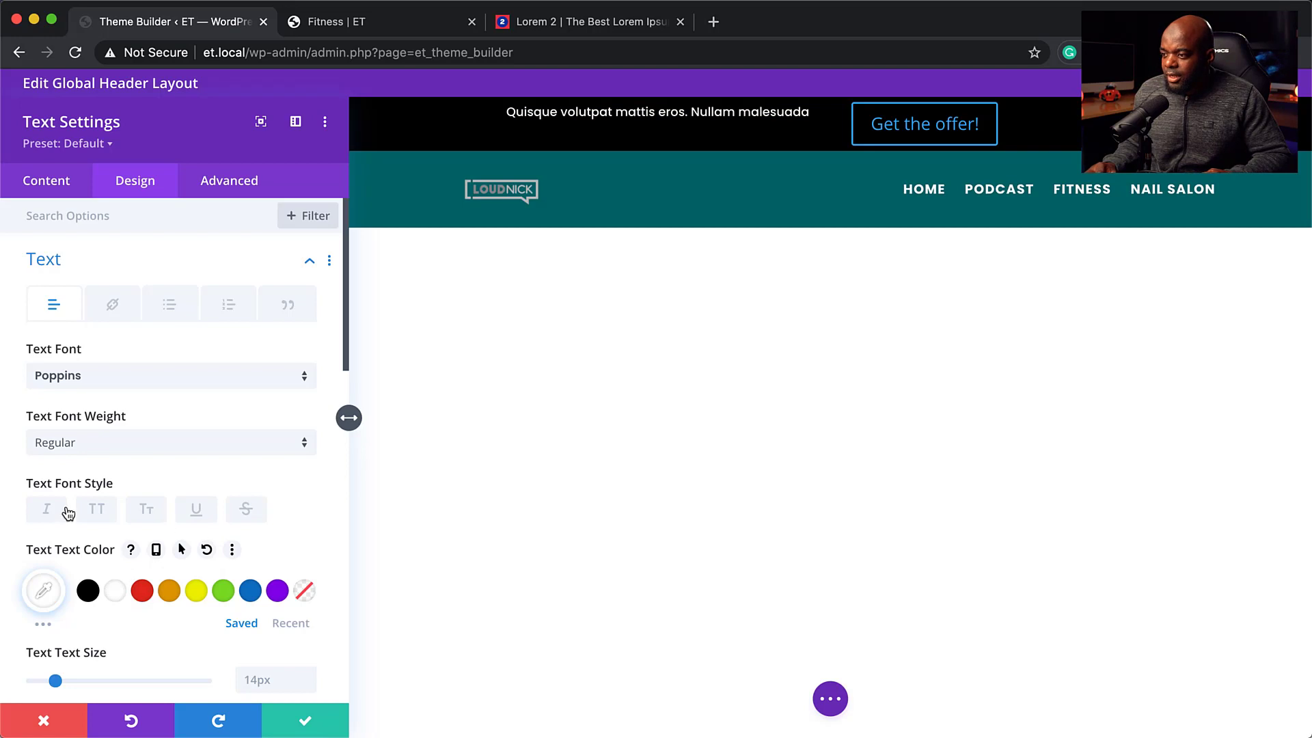
Step: Set the Text module's font weight to Bold and text size to 16px, and save the module
scroll(137, 550, down, 2)
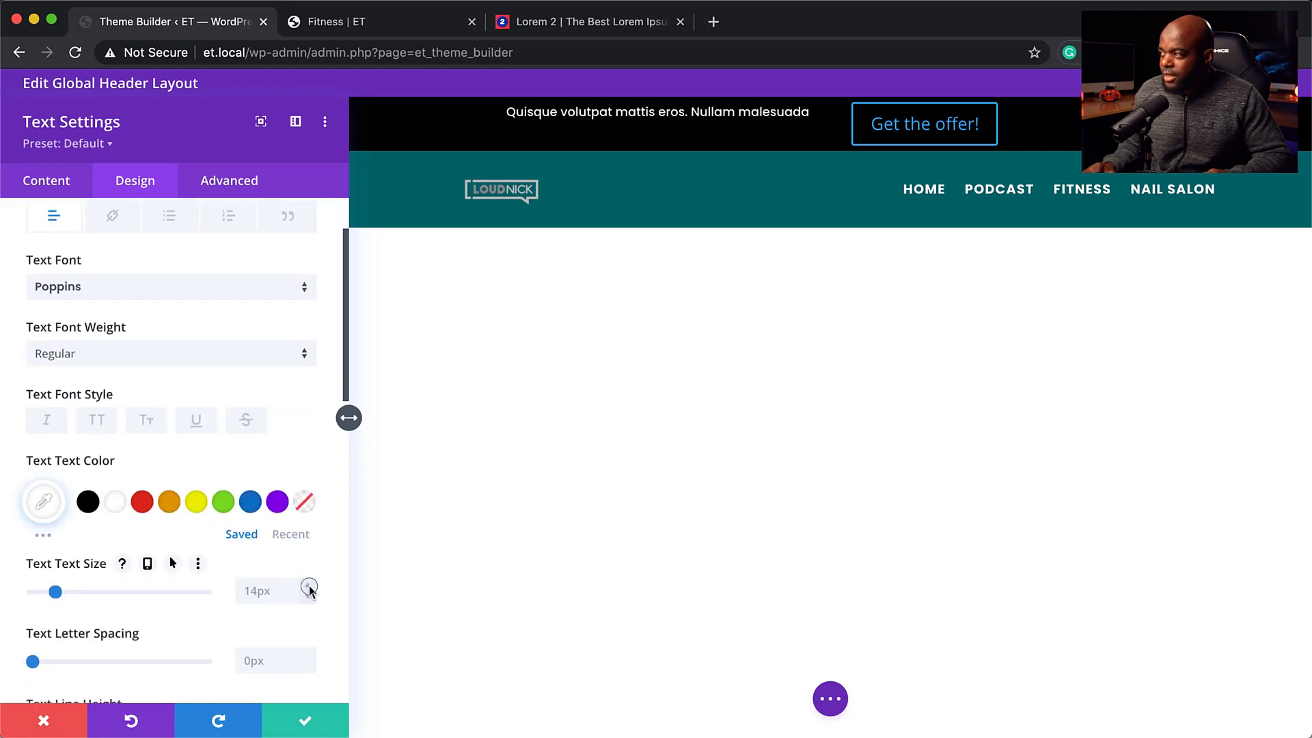
click(311, 586)
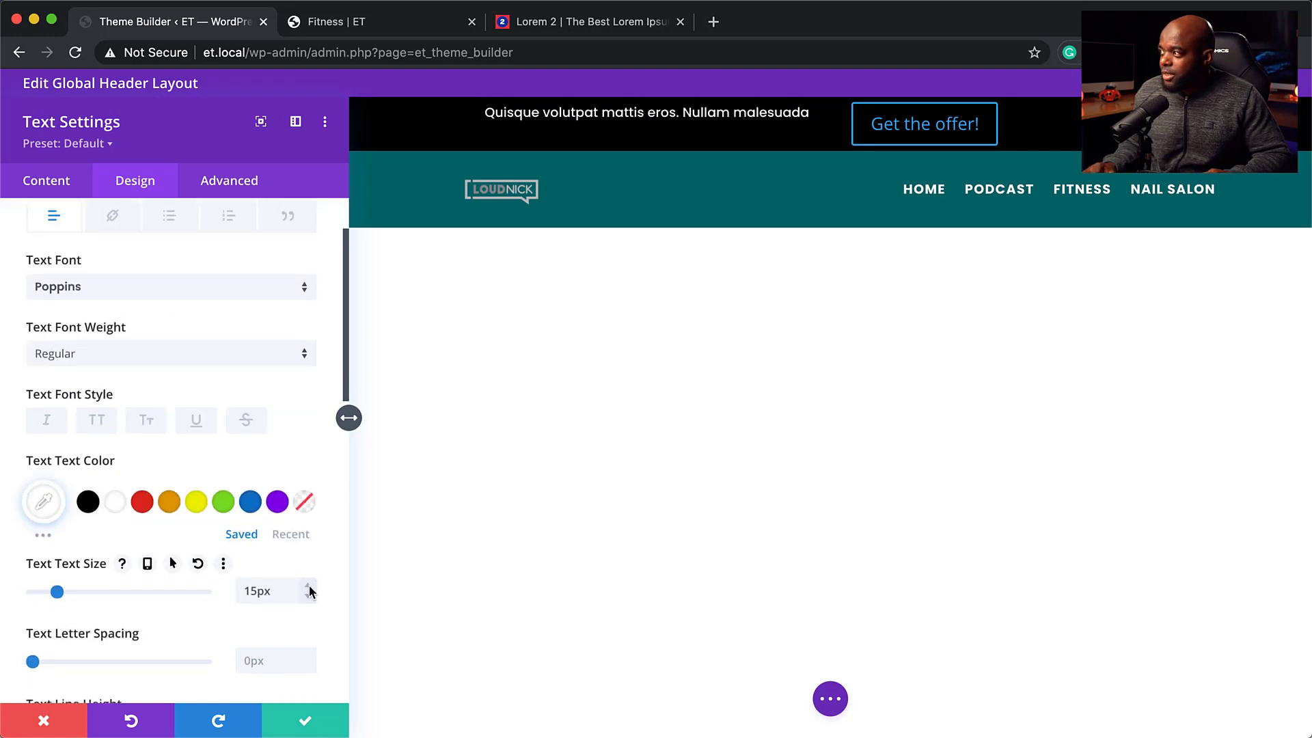
click(90, 365)
click(122, 548)
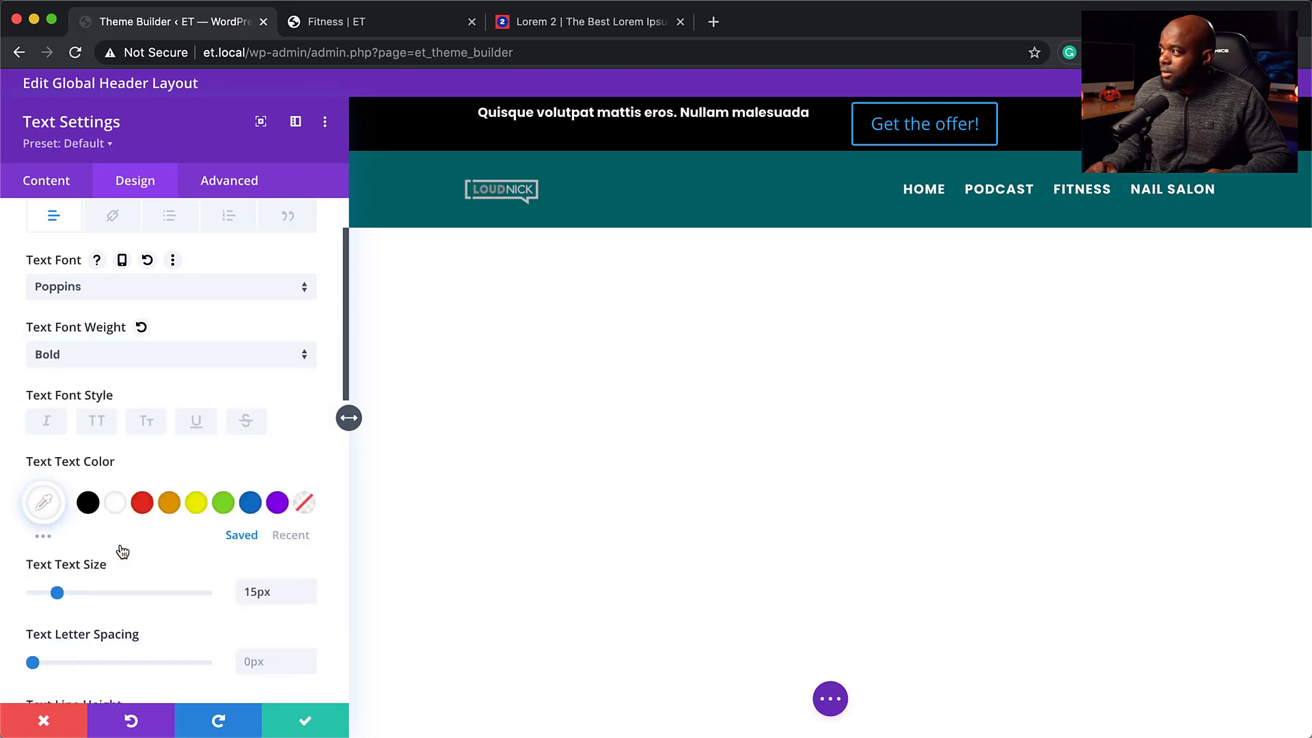
click(308, 589)
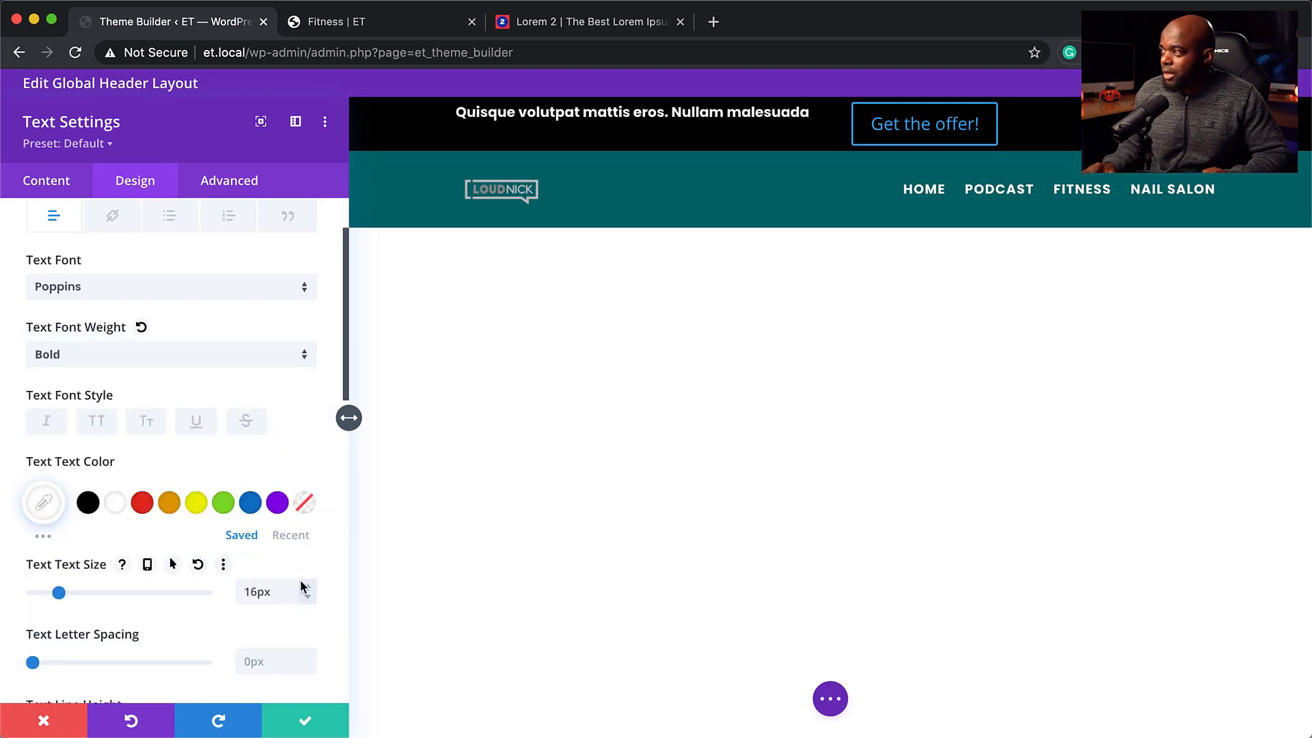
click(309, 726)
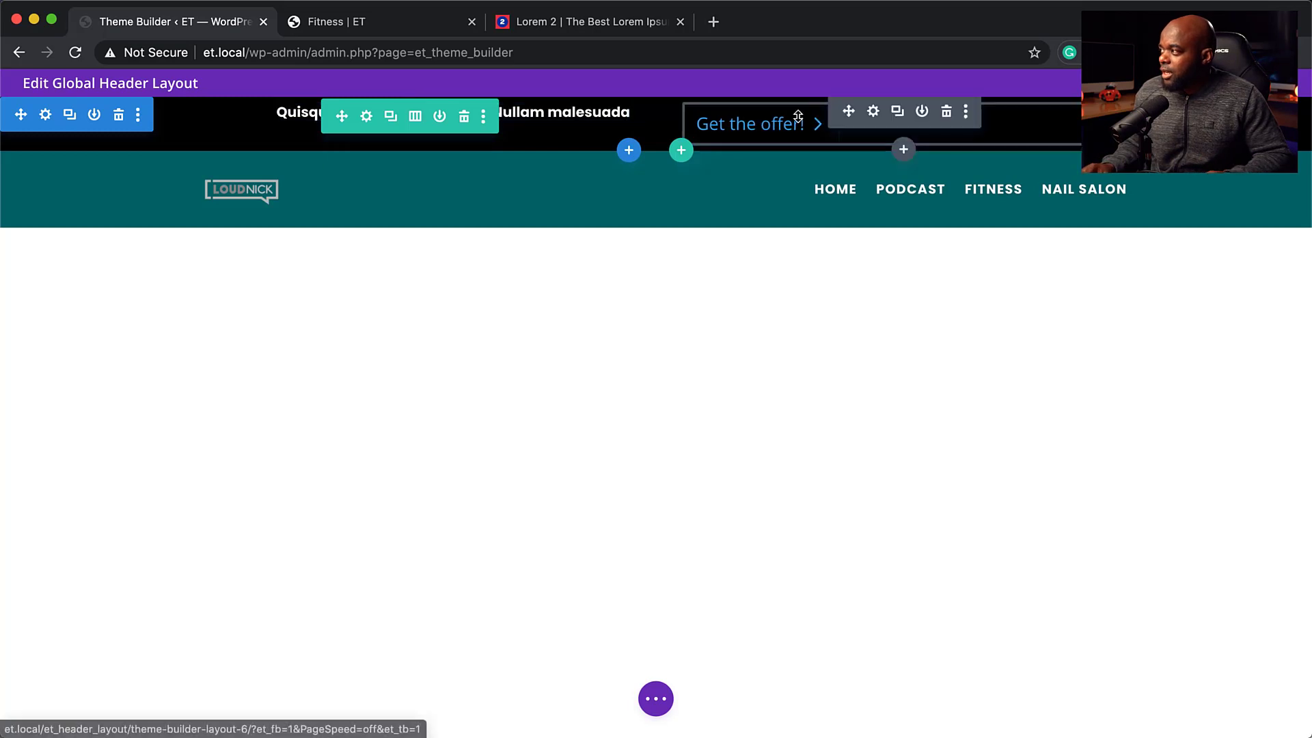
Step: Enable custom styles for the "Get the offer!" button and give it an orange #e09900 background
click(872, 112)
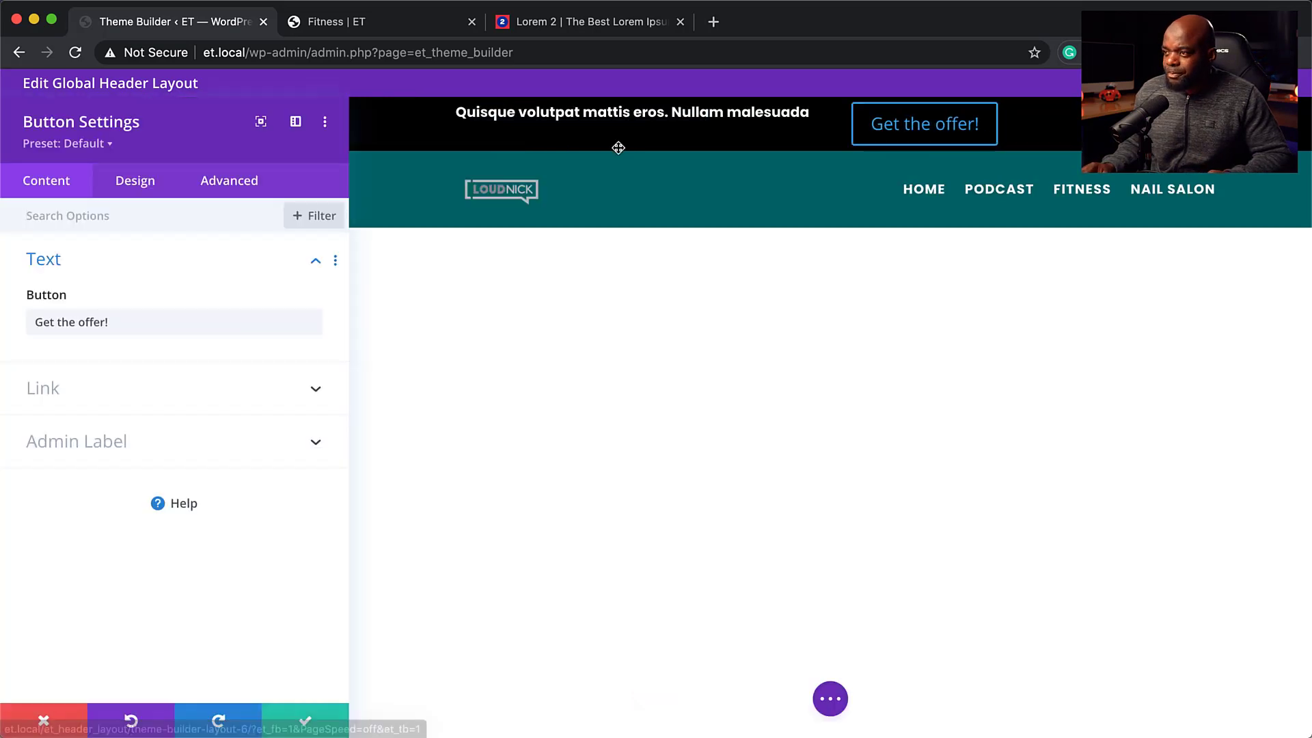
click(132, 192)
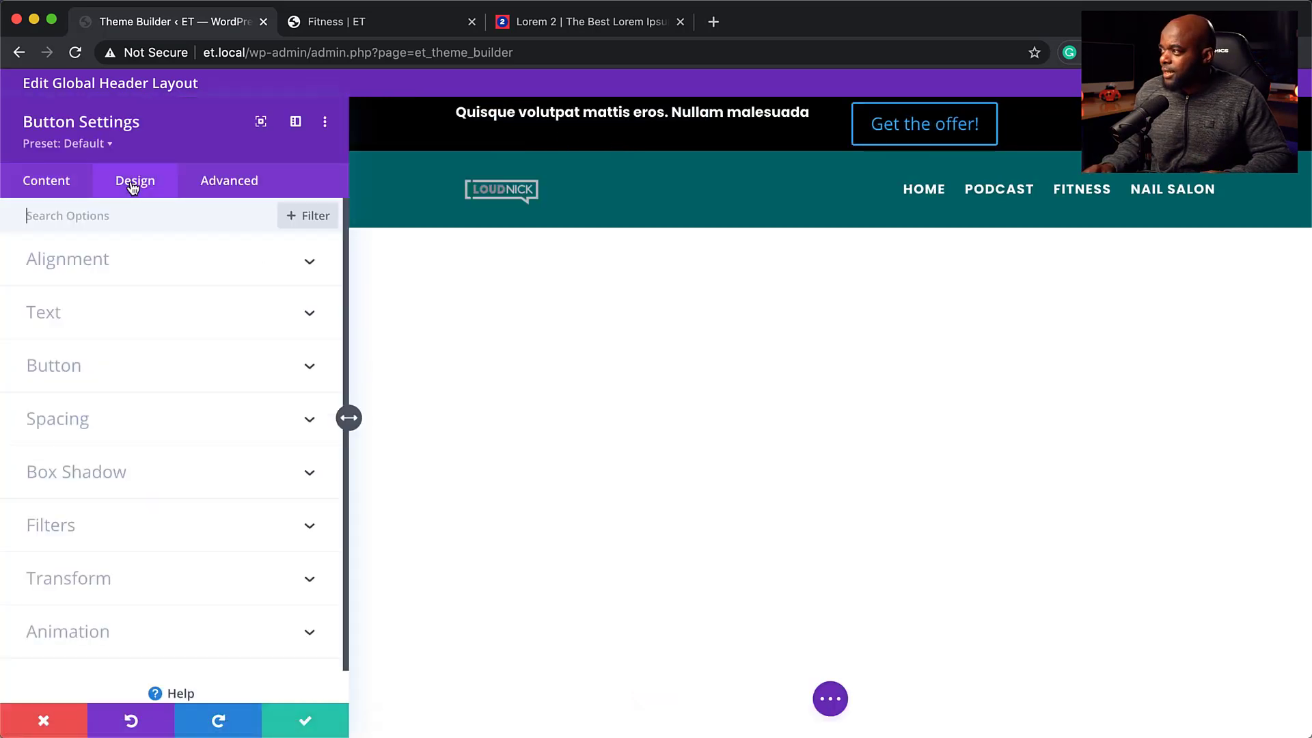
click(73, 377)
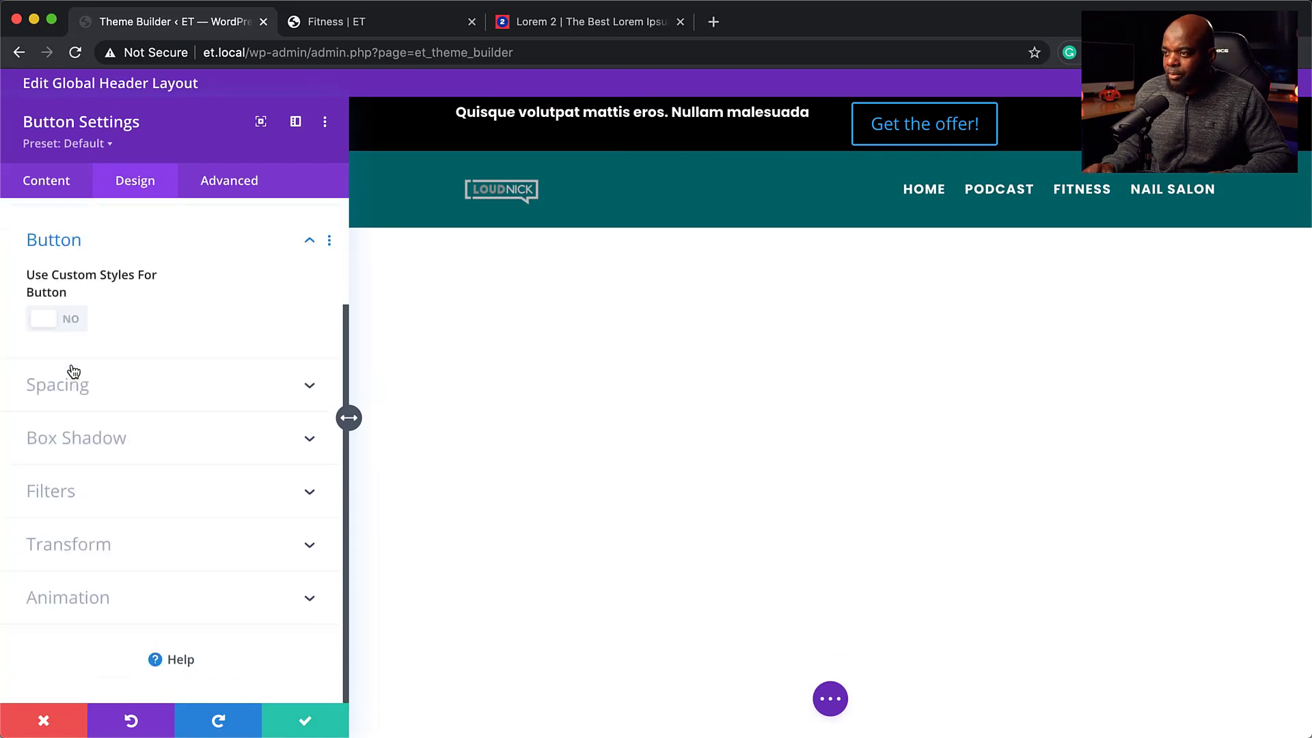
click(69, 319)
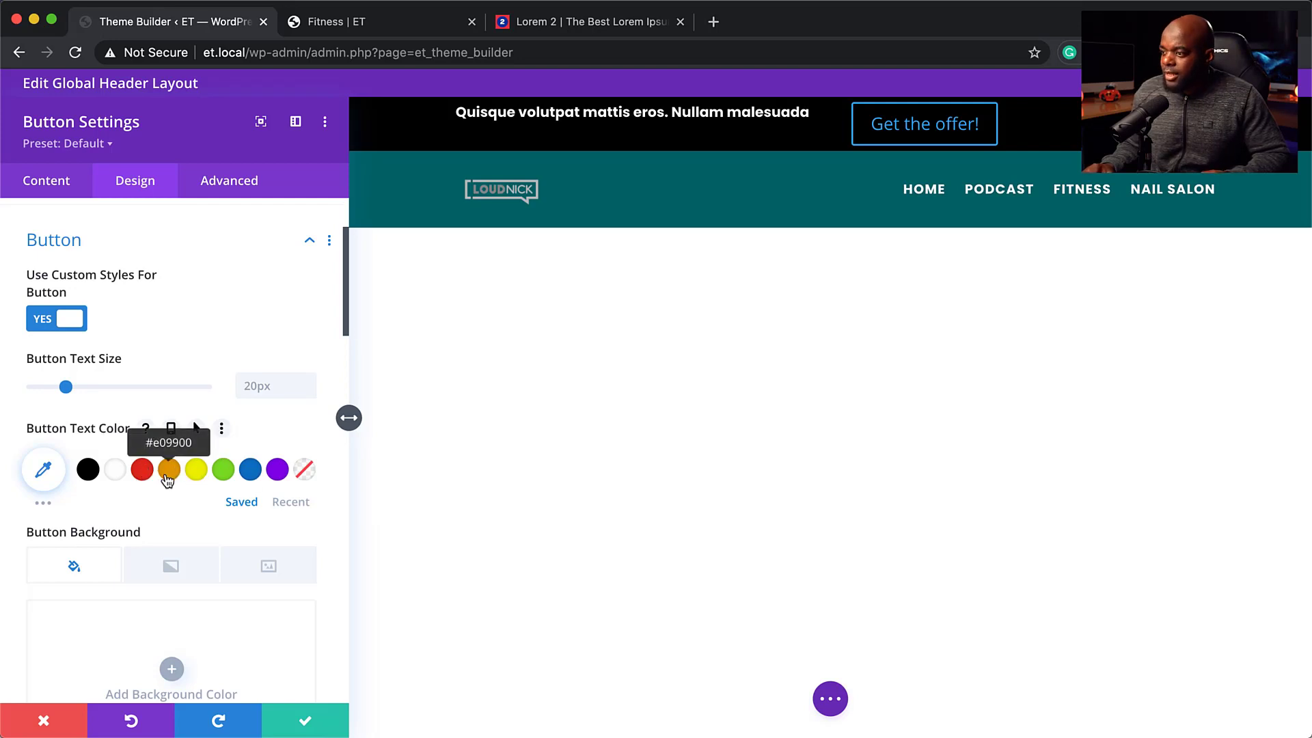
scroll(175, 485, down, 5)
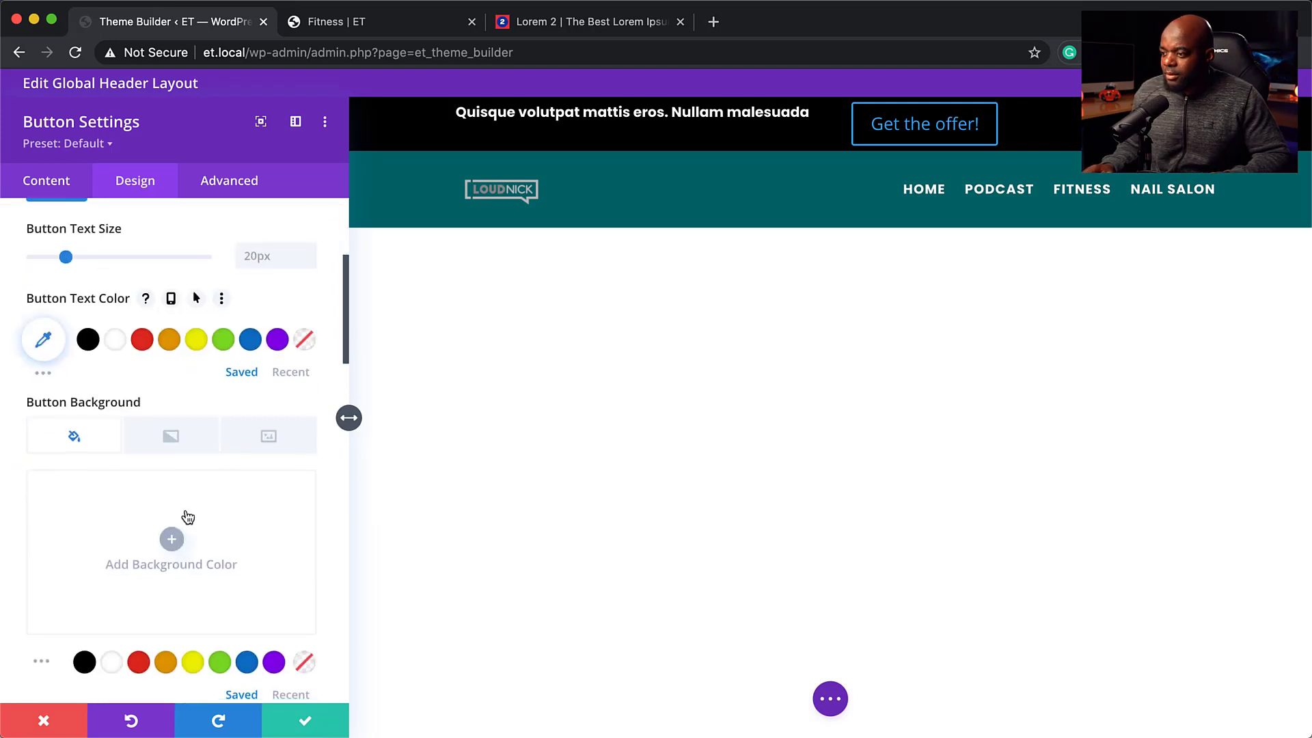
click(165, 581)
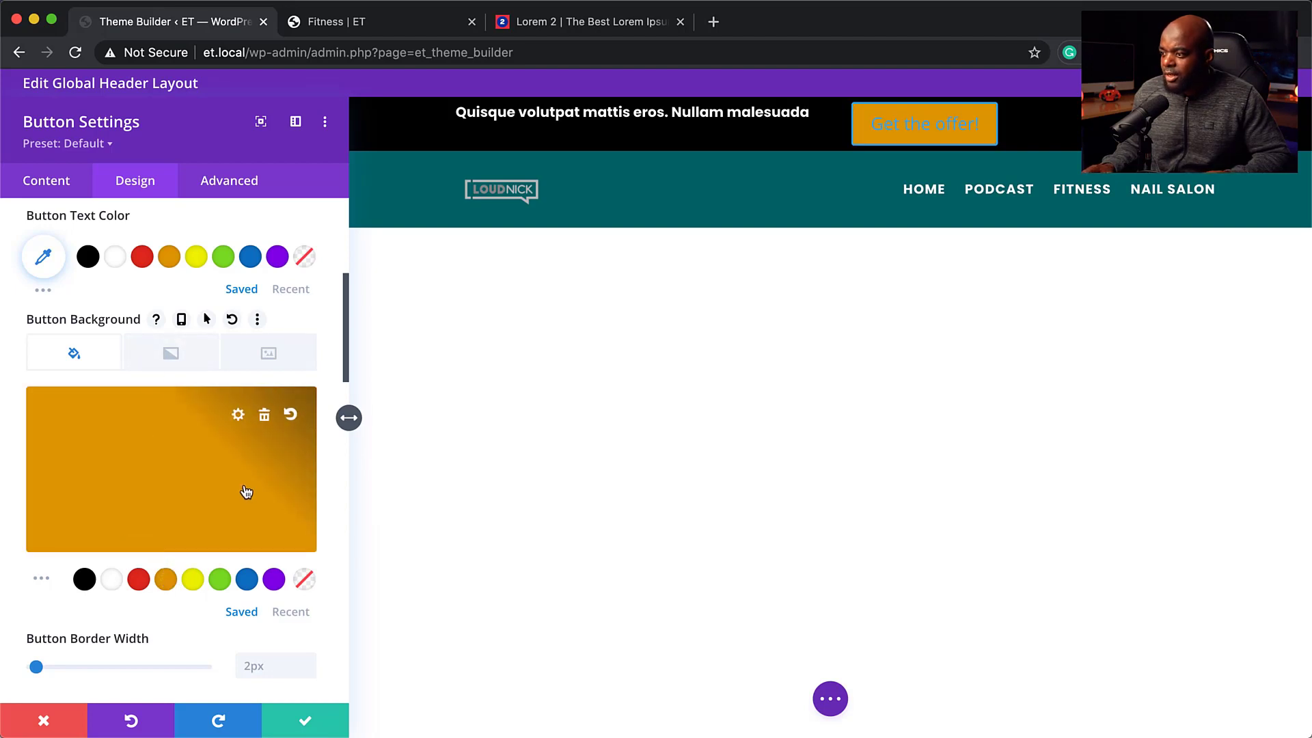
Step: Set the promotional button's text color to black (#000000)
scroll(246, 492, up, 1)
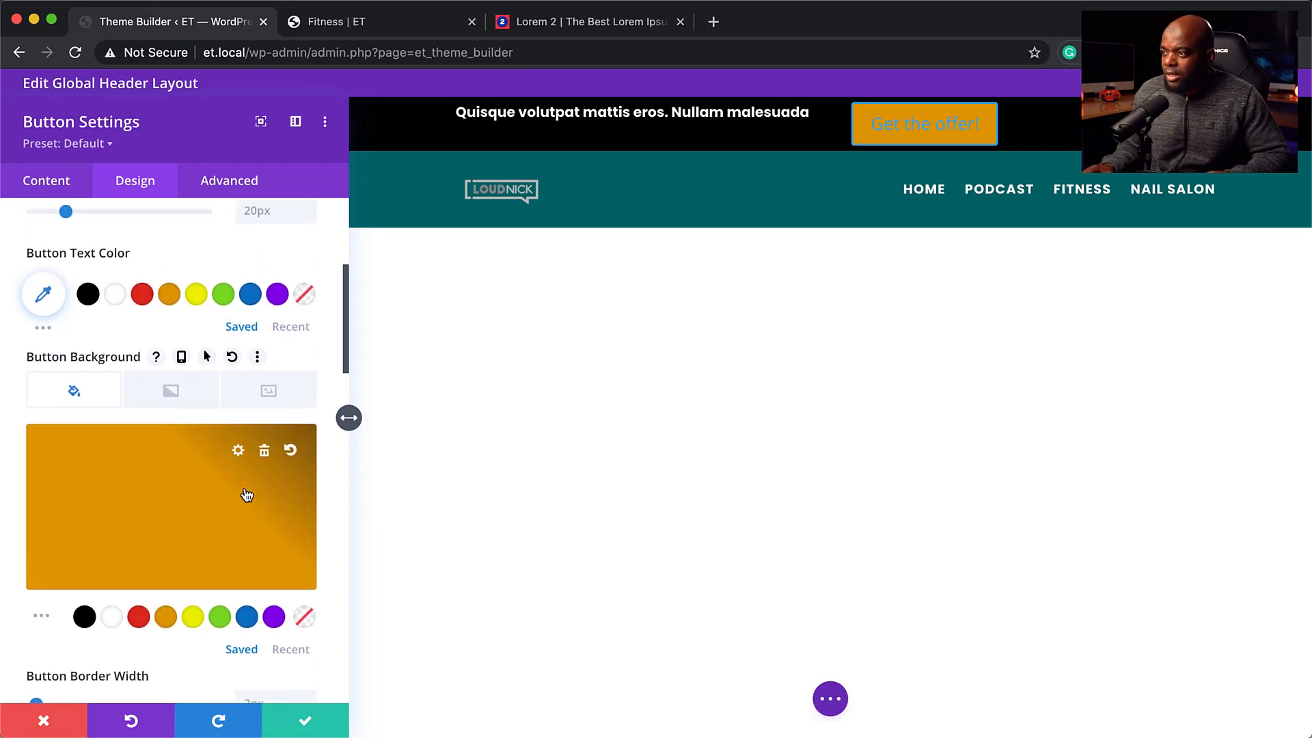
scroll(247, 494, up, 2)
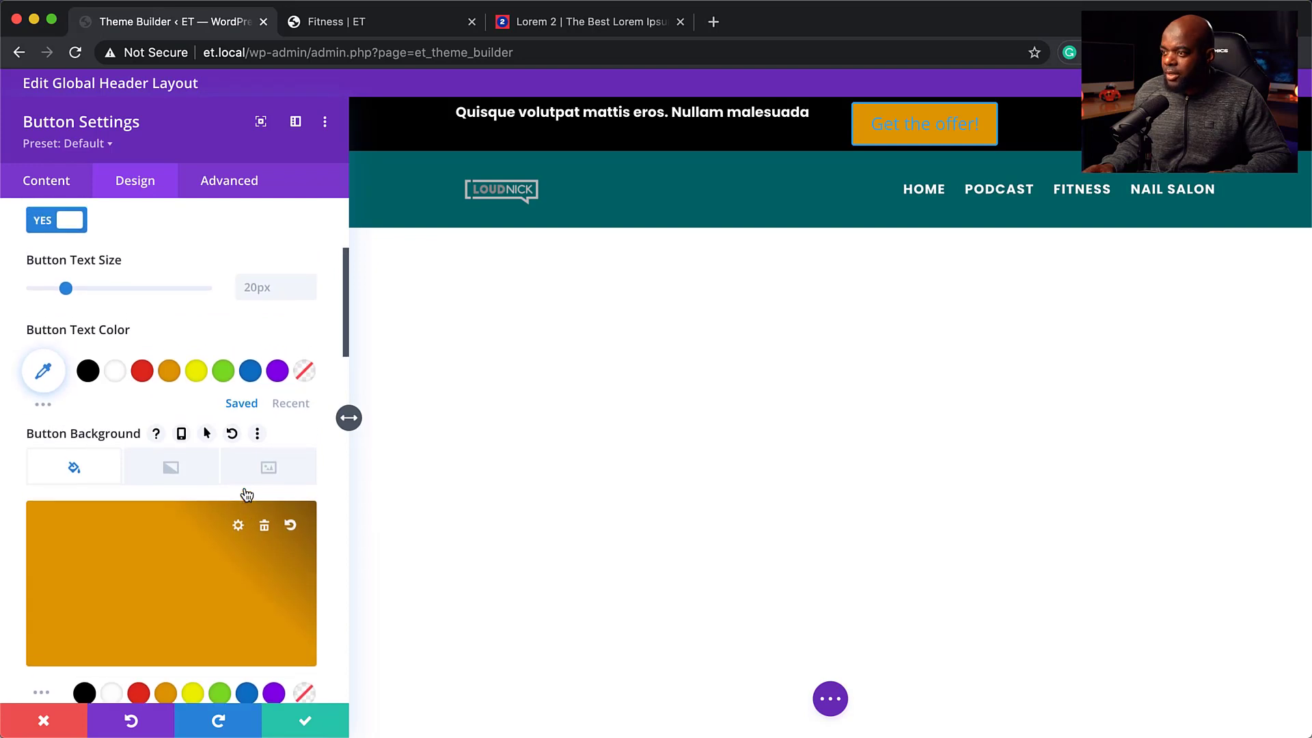
scroll(244, 486, up, 1)
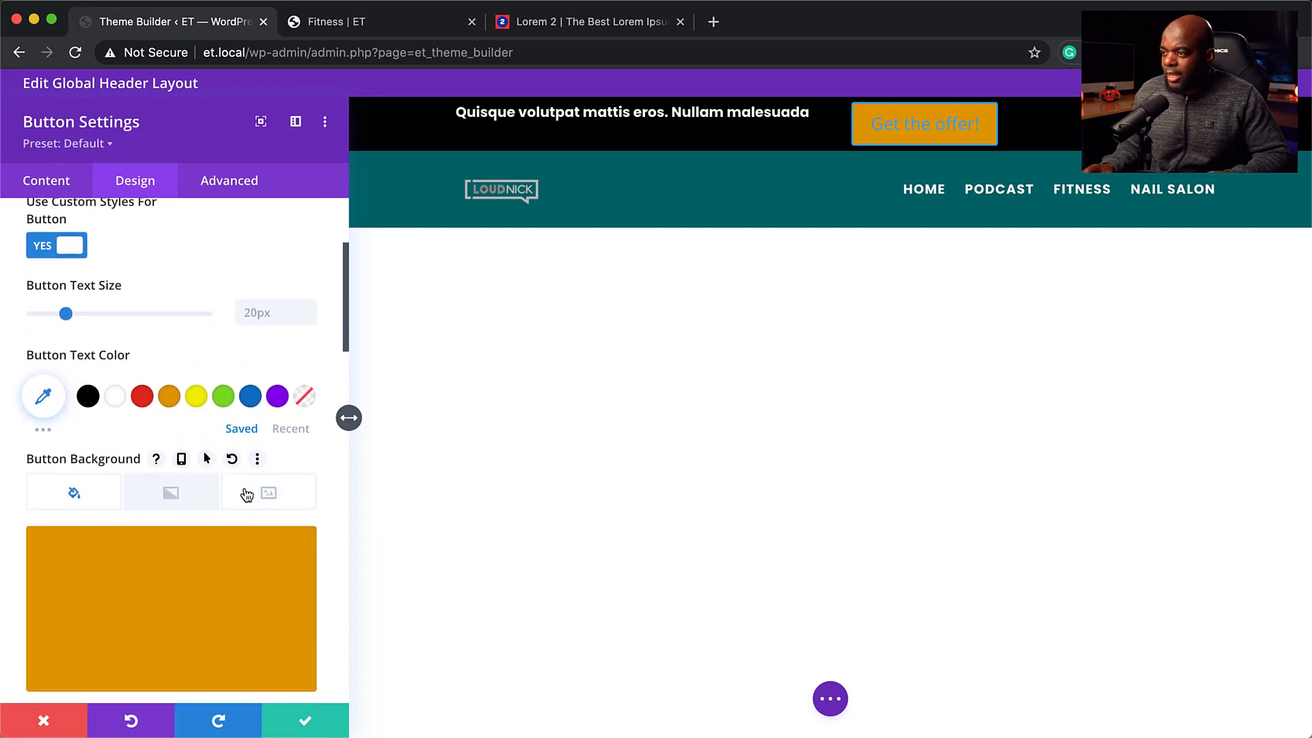
click(87, 398)
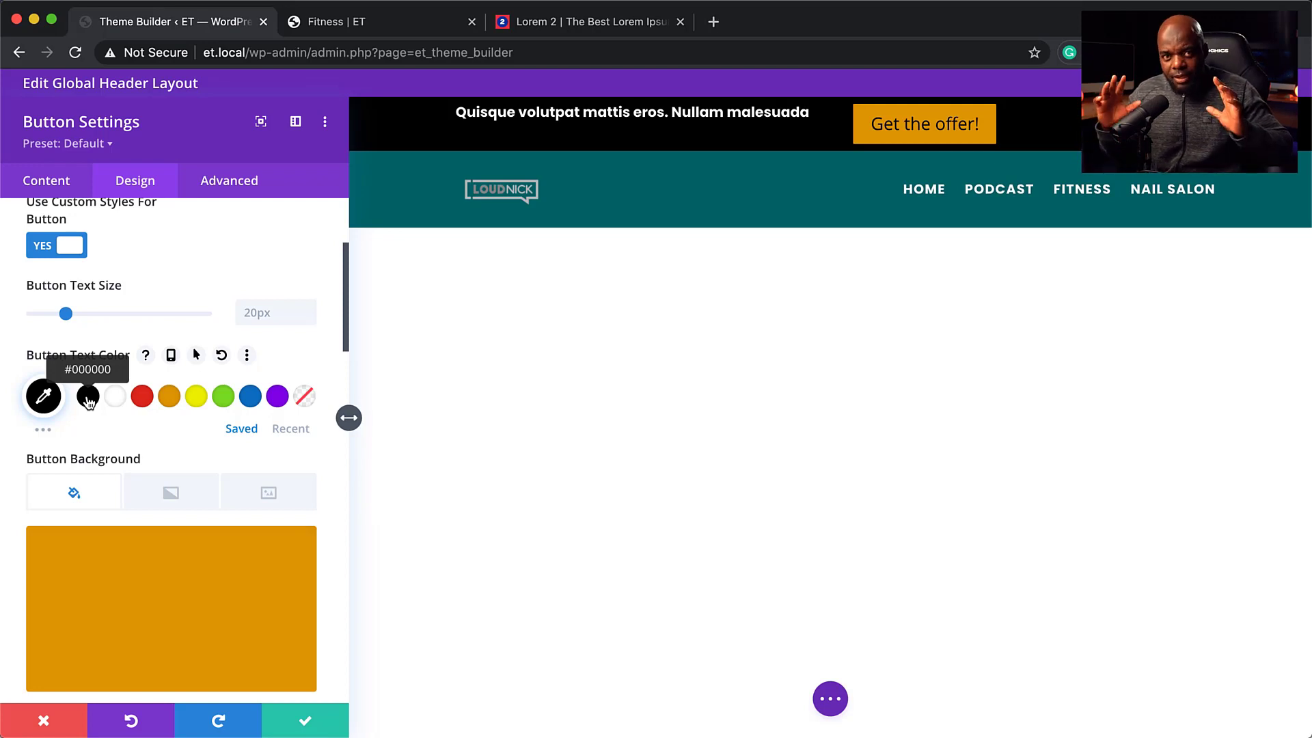
Step: Style the promotional button's text in uppercase with the Poppins font and Bold weight
scroll(164, 478, down, 15)
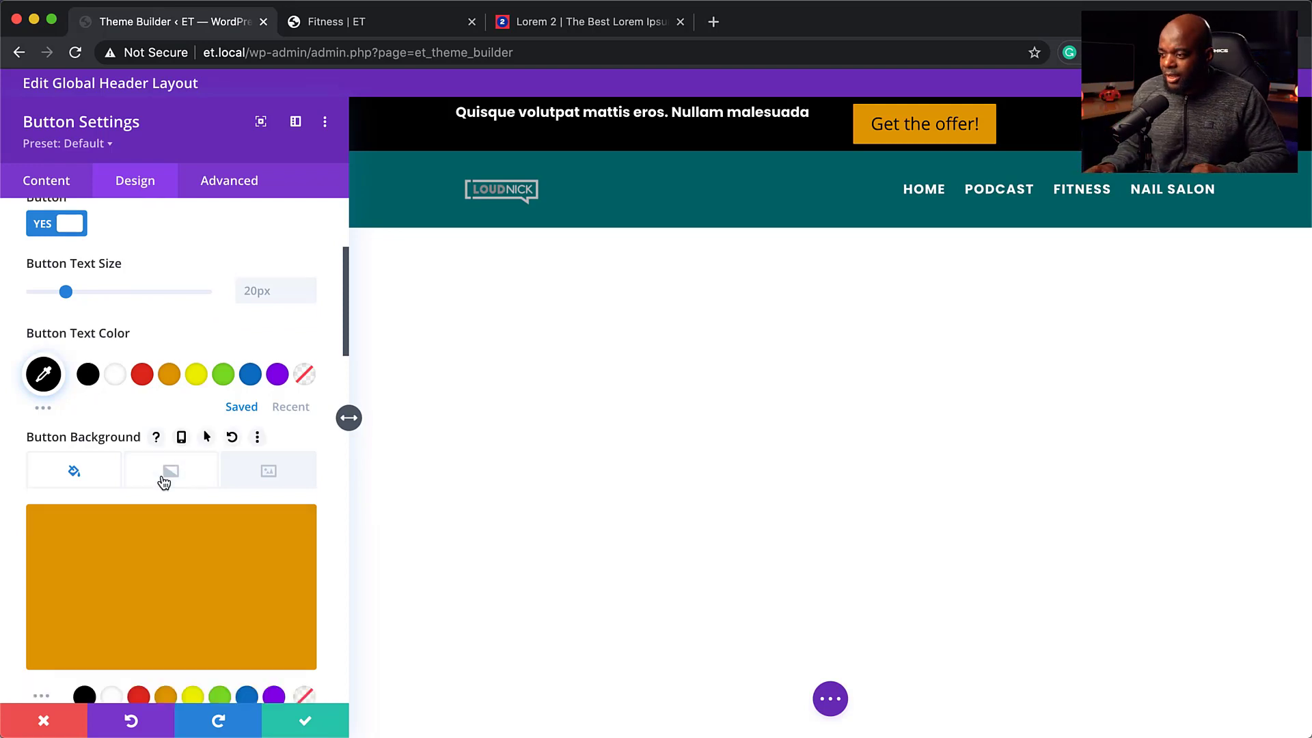
scroll(164, 482, down, 5)
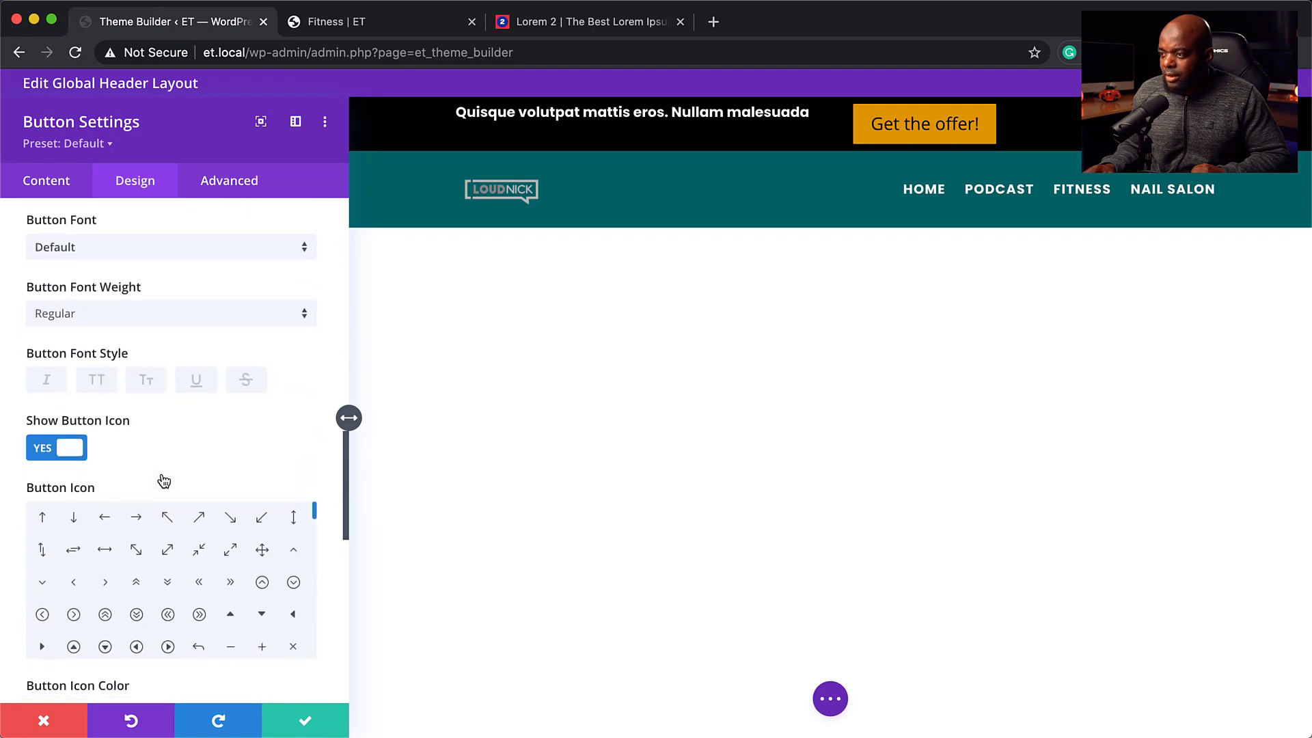
click(104, 388)
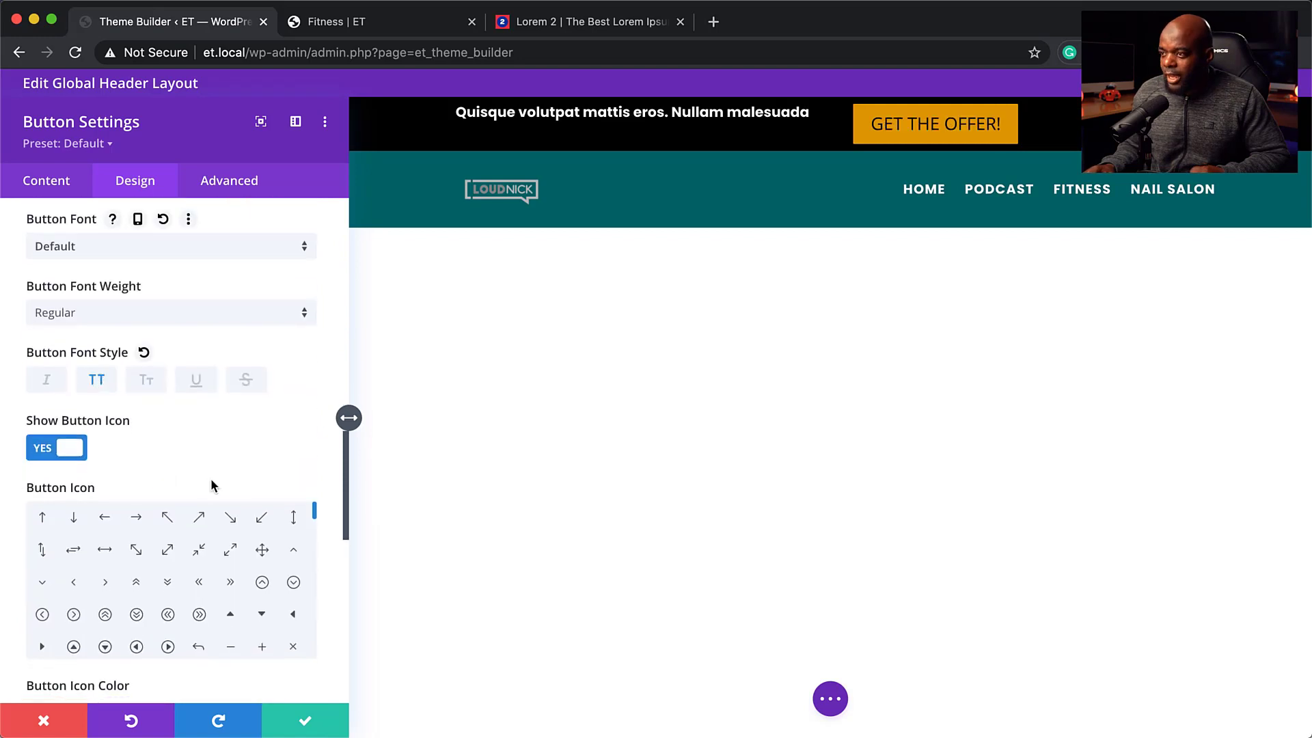
click(135, 254)
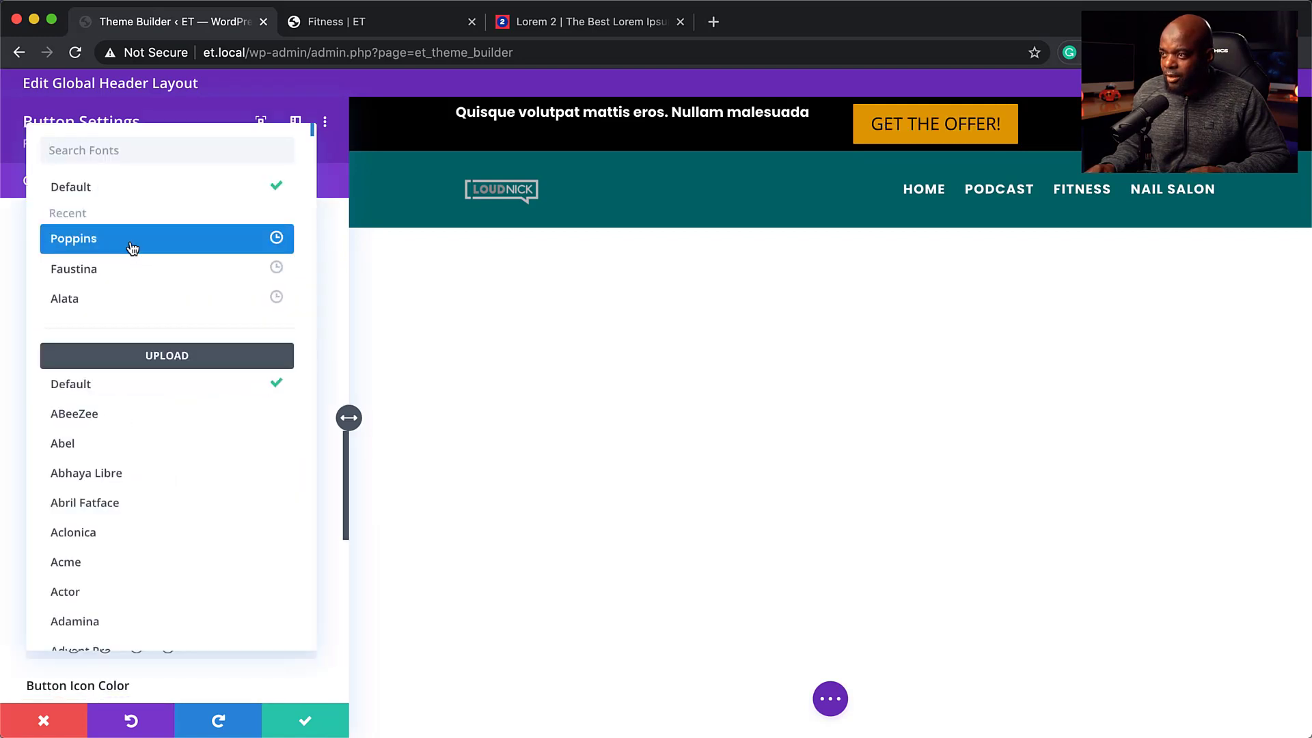
click(132, 249)
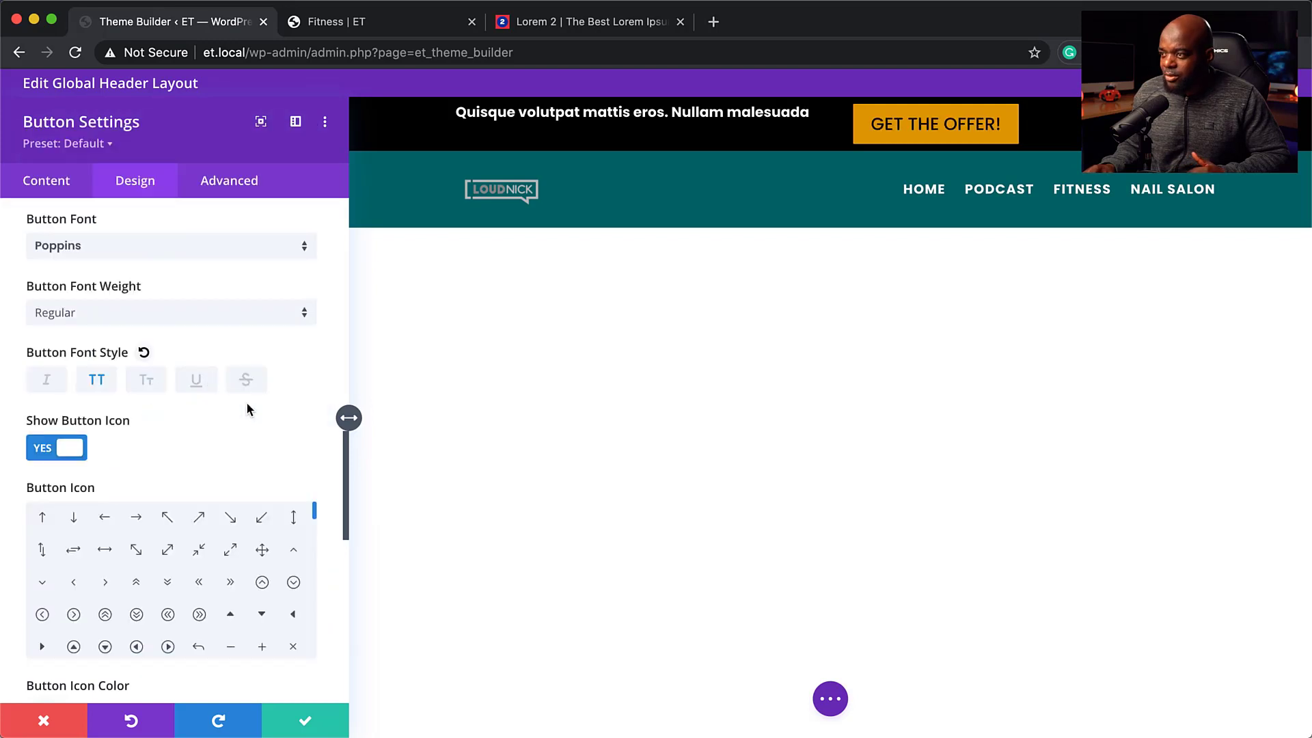
click(223, 313)
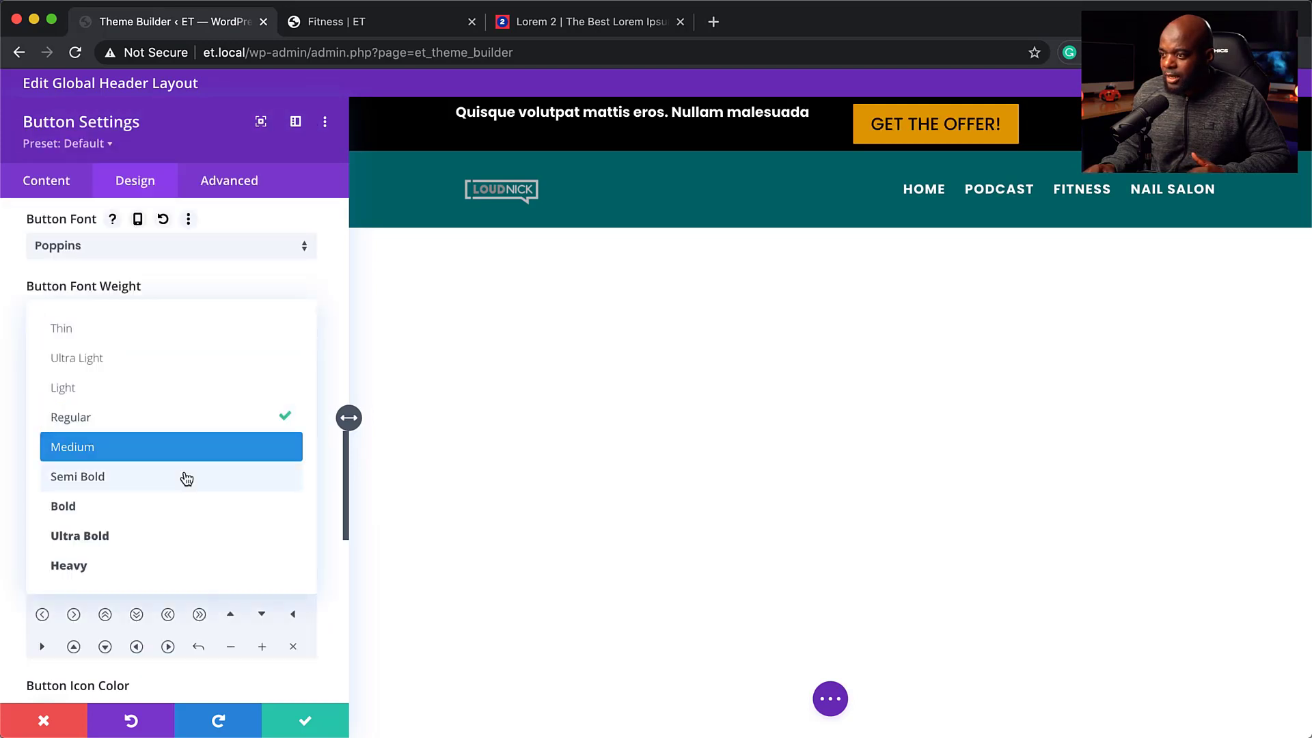
click(178, 507)
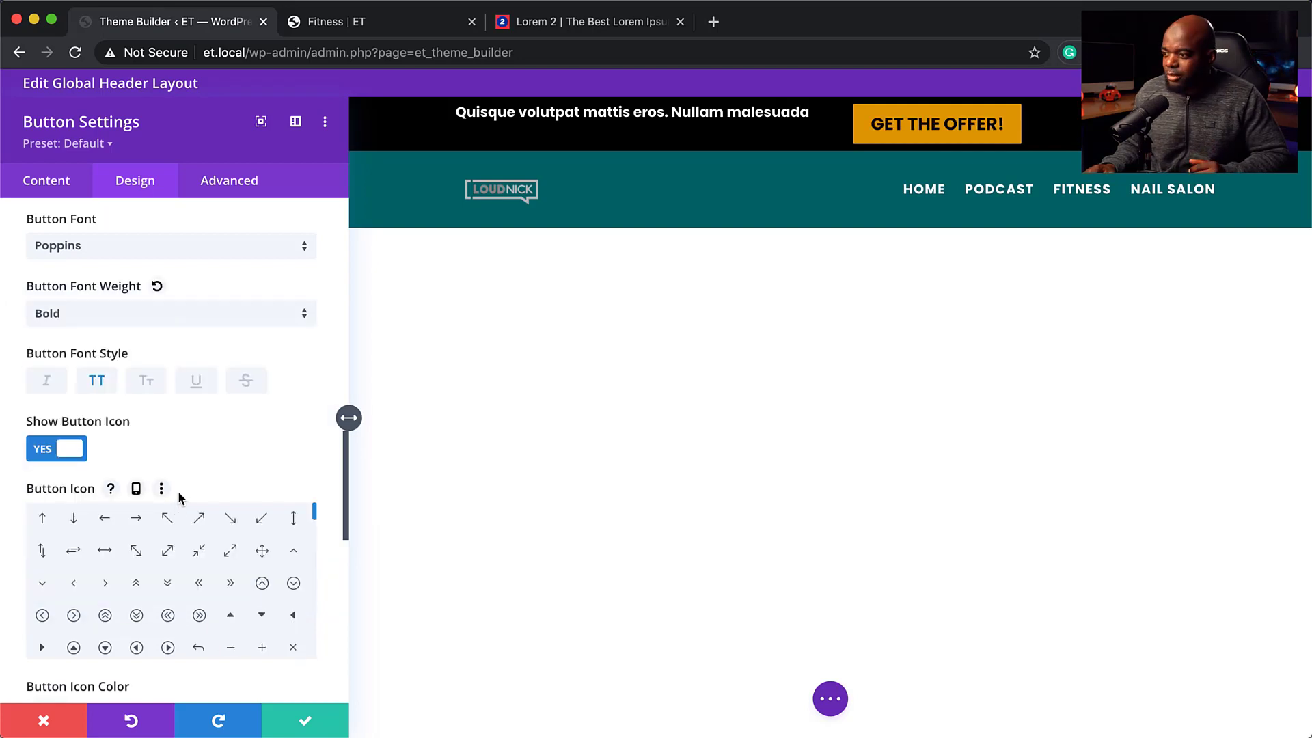
Step: Set the promotional button's border width to 0px
scroll(177, 491, down, 10)
scroll(181, 493, up, 15)
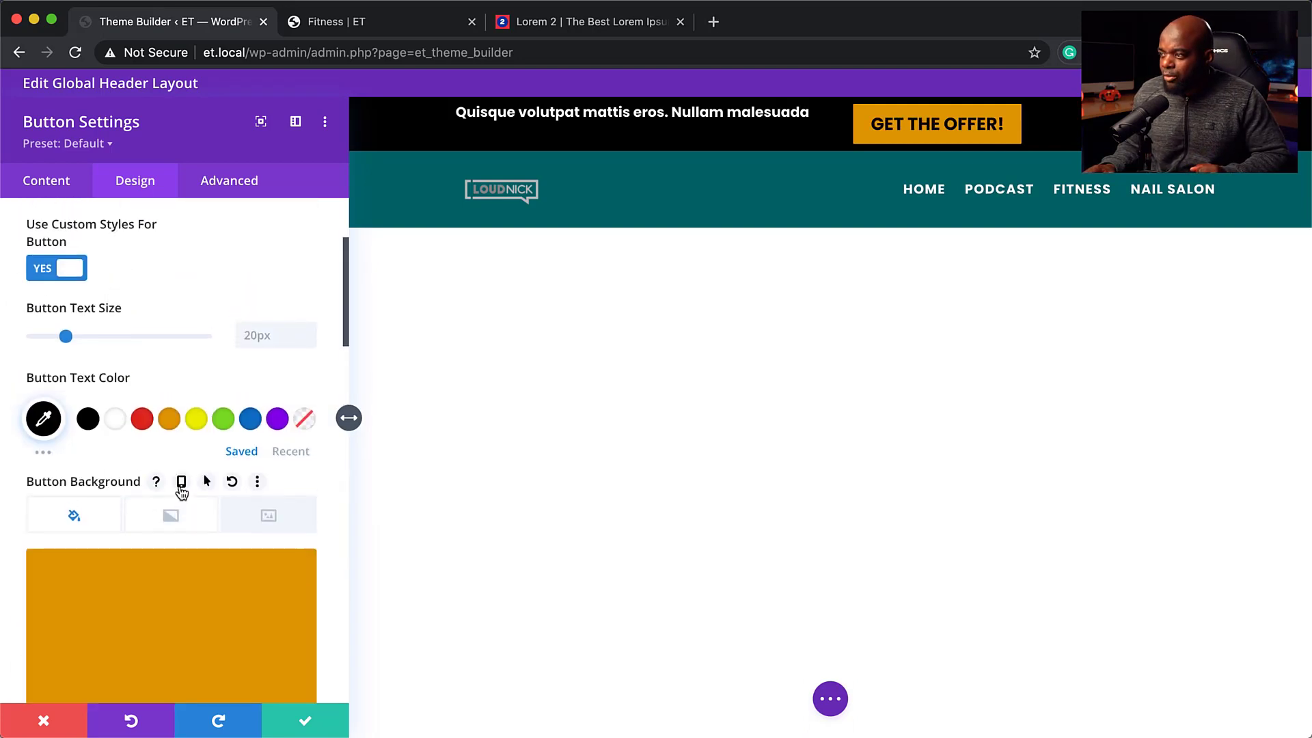
scroll(180, 488, down, 7)
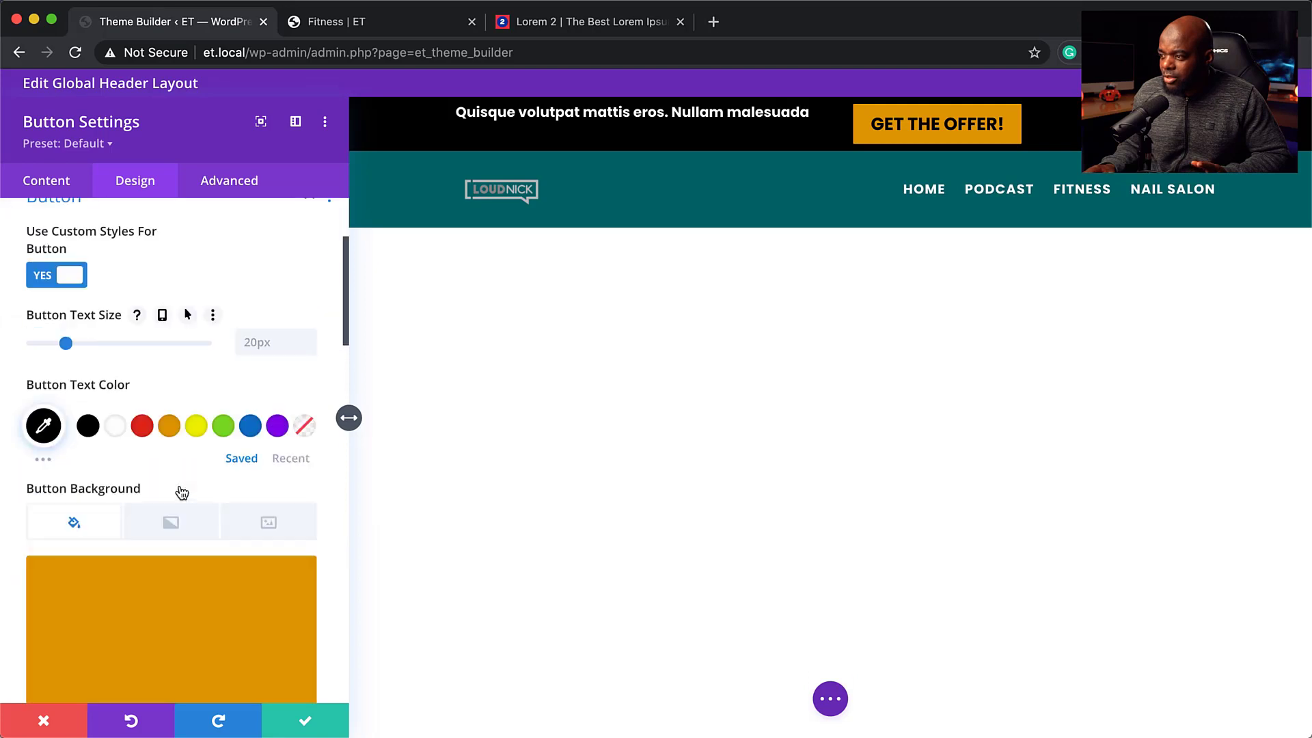
scroll(179, 492, down, 2)
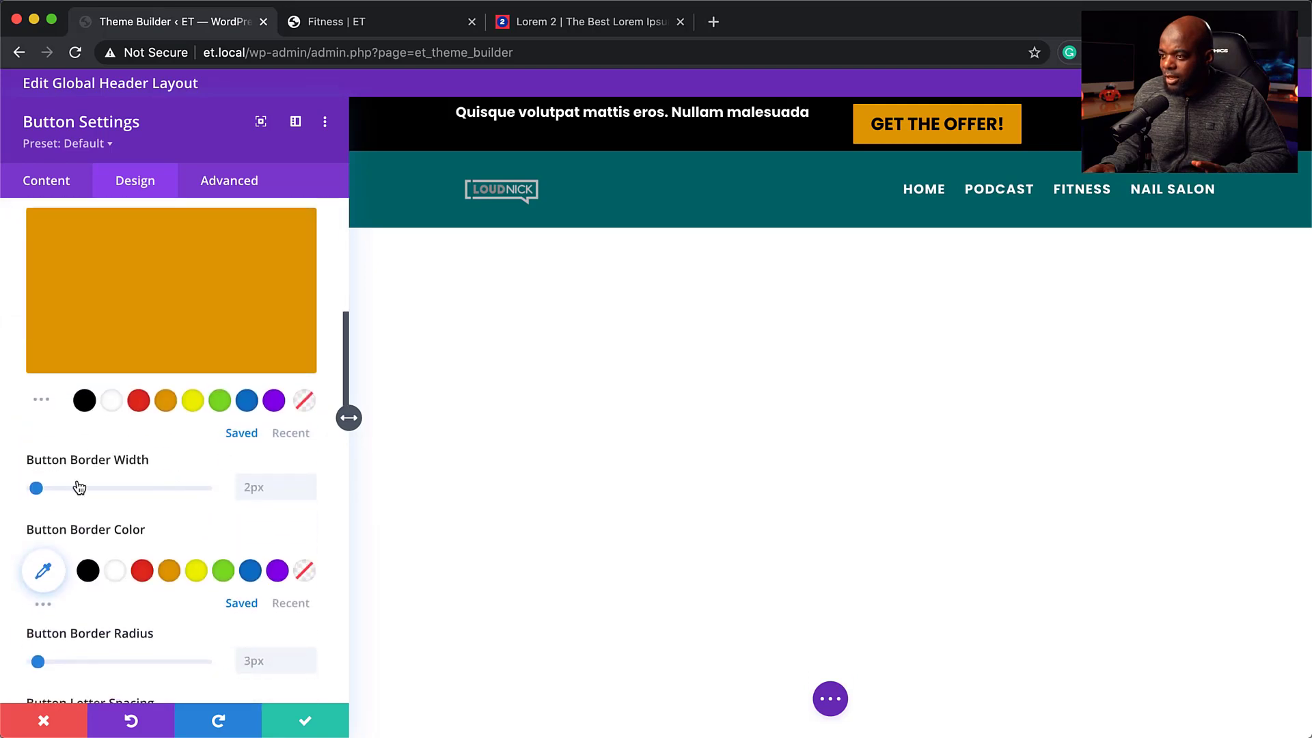
drag(36, 488, 3, 491)
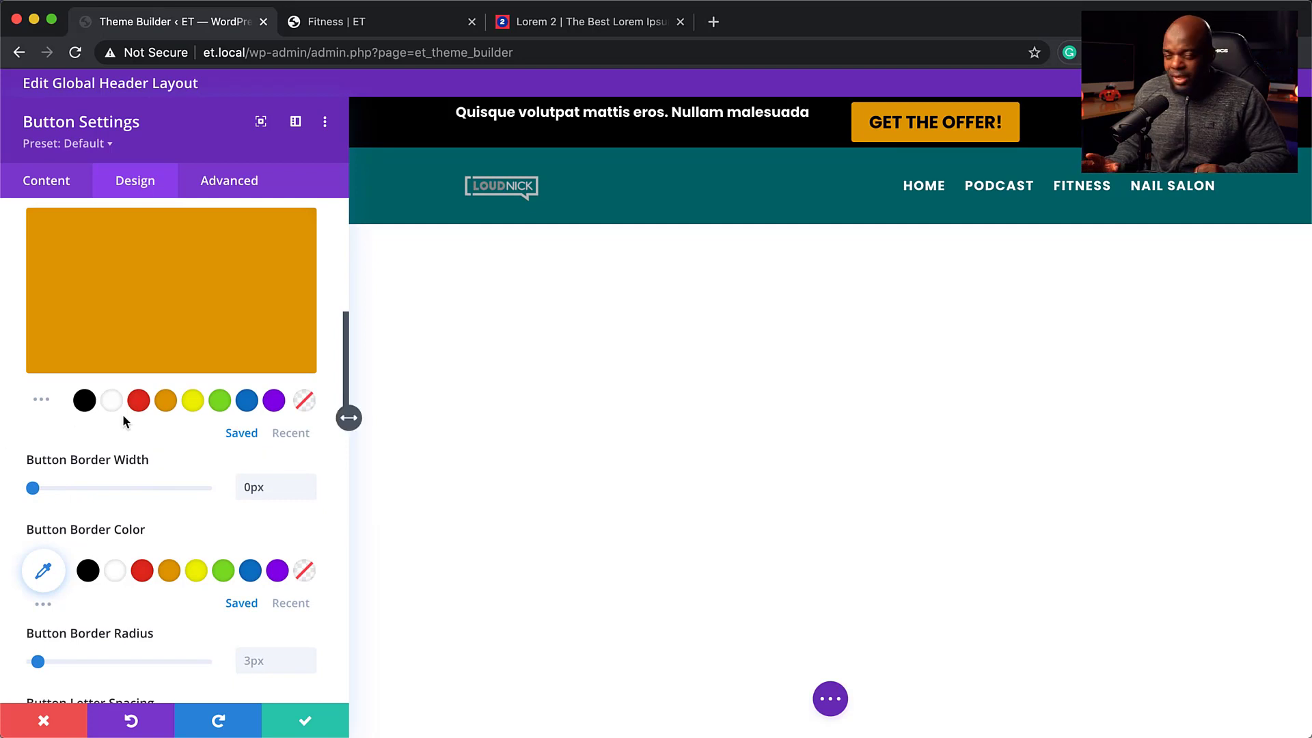
scroll(249, 527, down, 1)
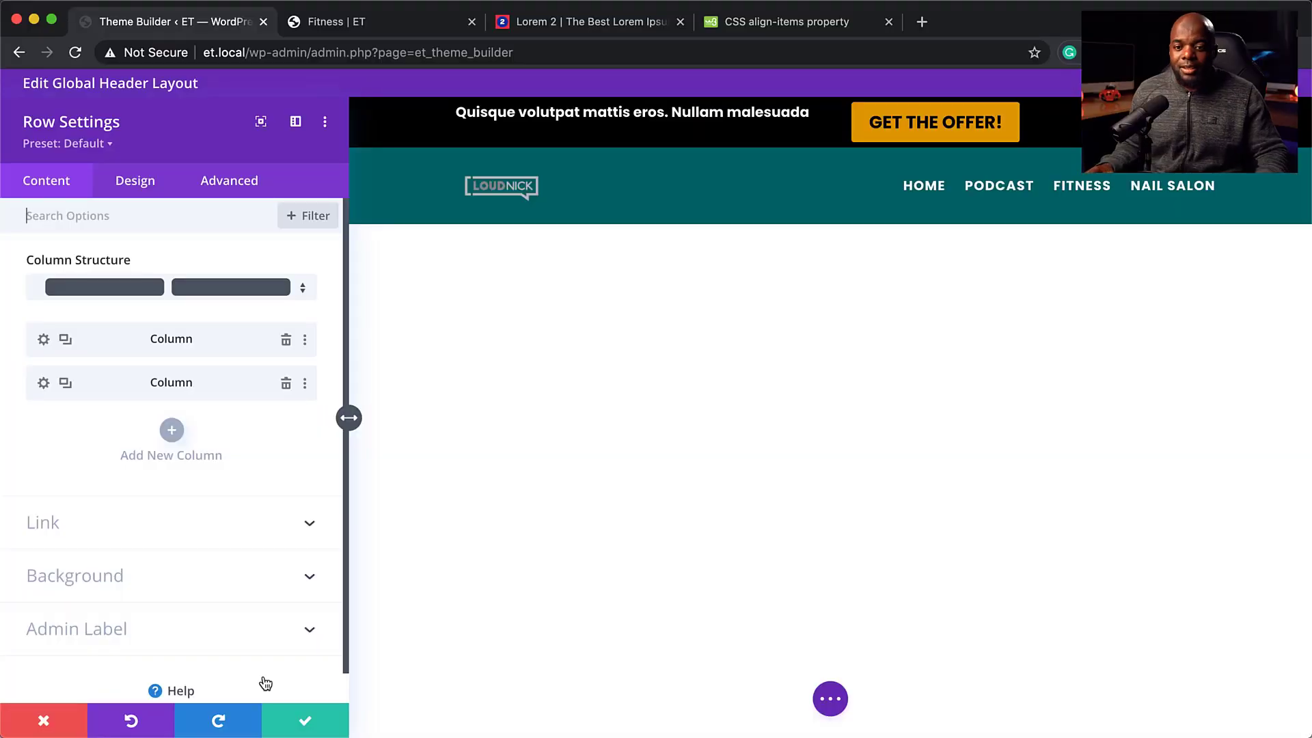
Step: Add "display: flex; align-items: center;" to the main element custom CSS of the promotional row, without surrounding braces, and save the row
click(251, 186)
click(134, 317)
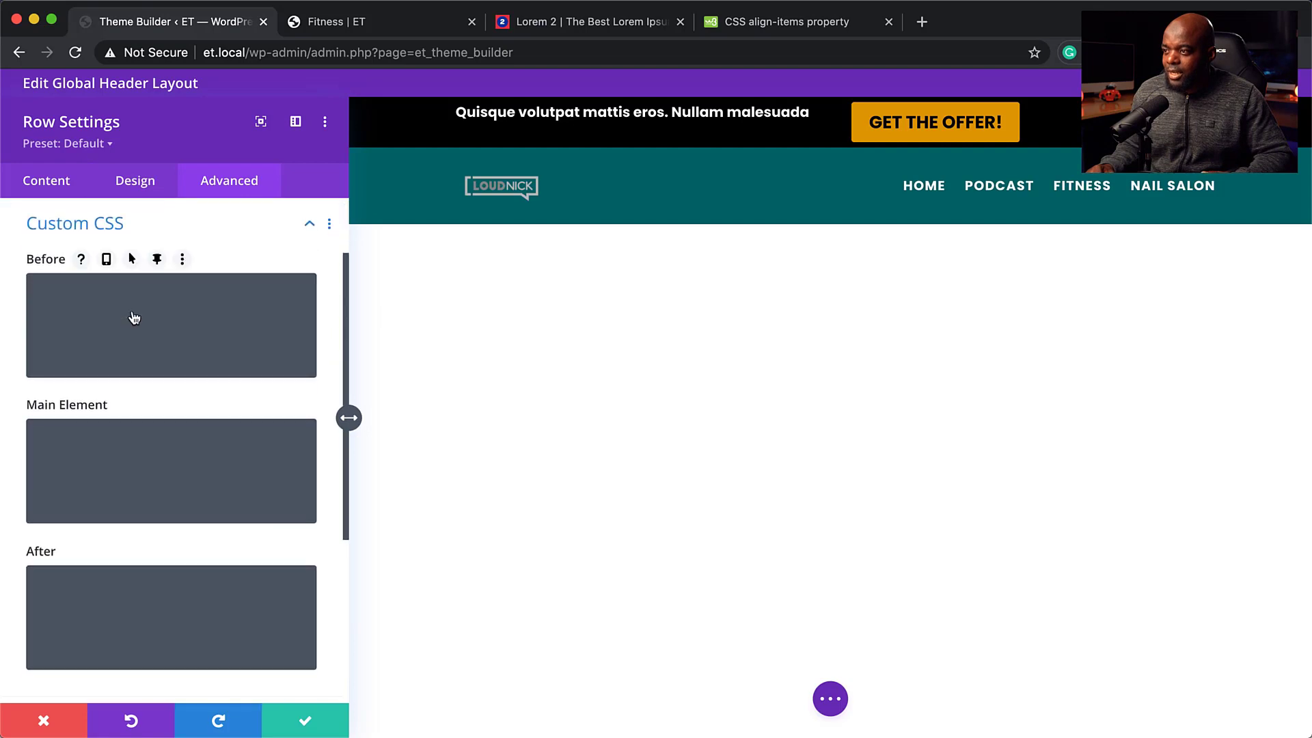
click(113, 443)
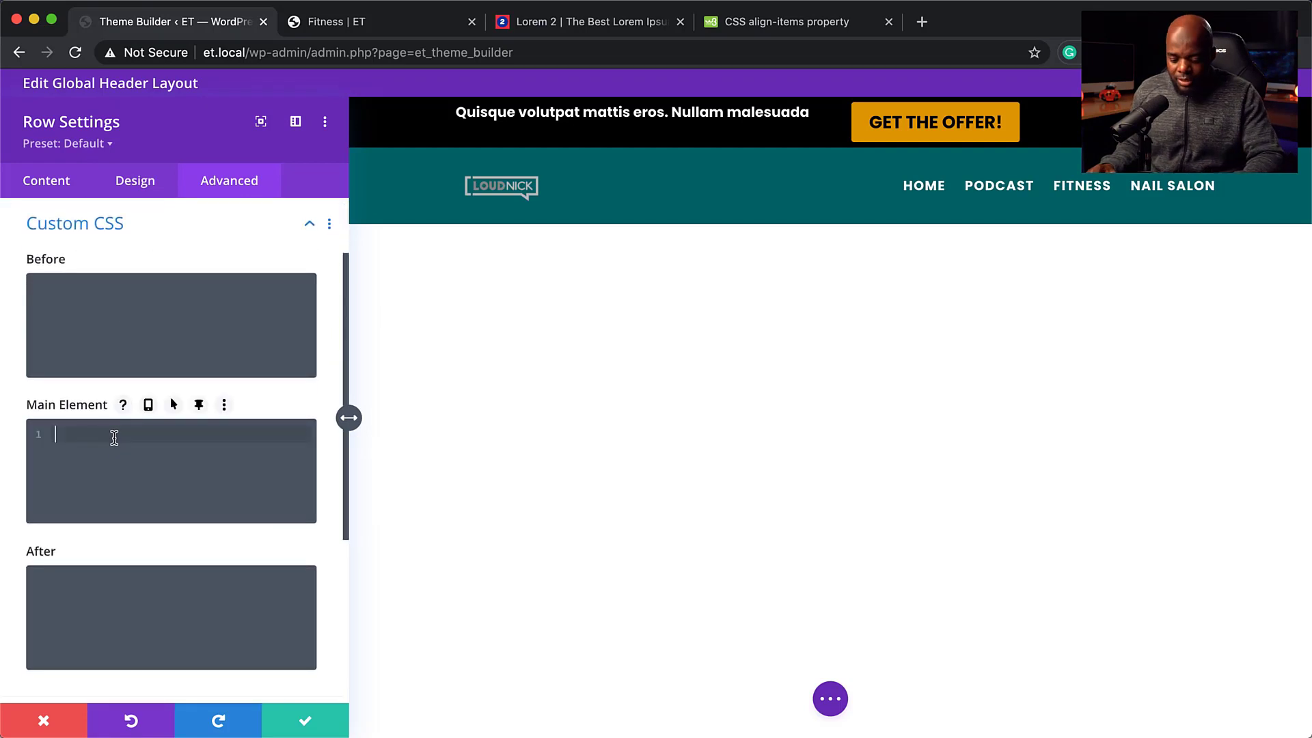
text({   display: flex;   align-items: center; })
key(BackSpace)
click(116, 431)
key(BackSpace)
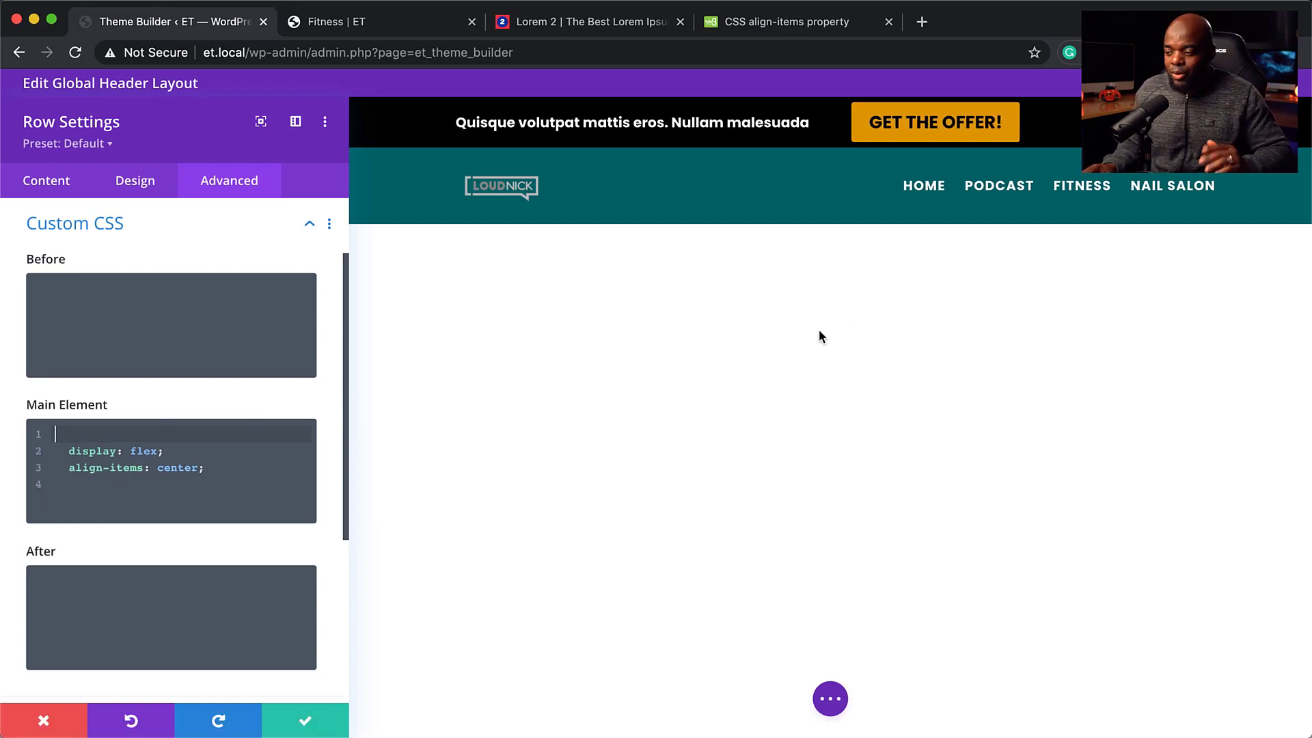
click(306, 720)
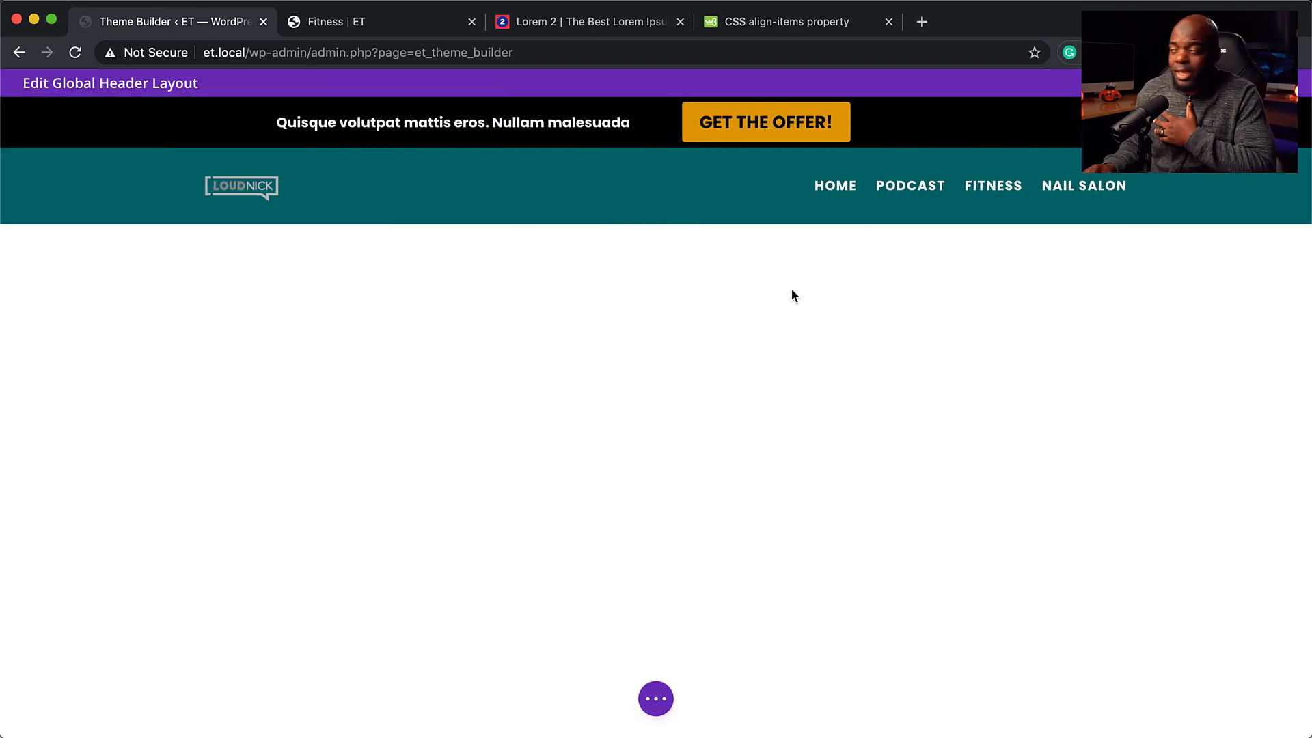
Step: Set the promotional button's text size to 14px and save the button module
click(872, 112)
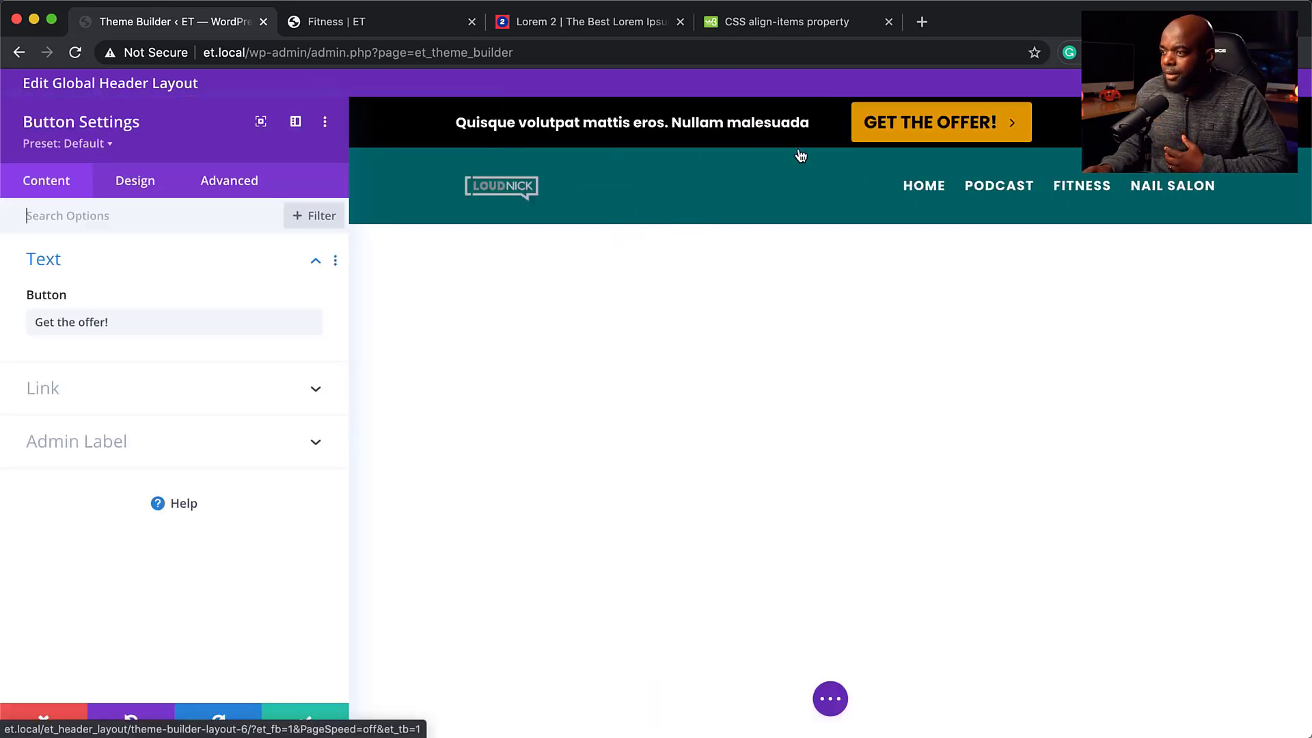
click(135, 181)
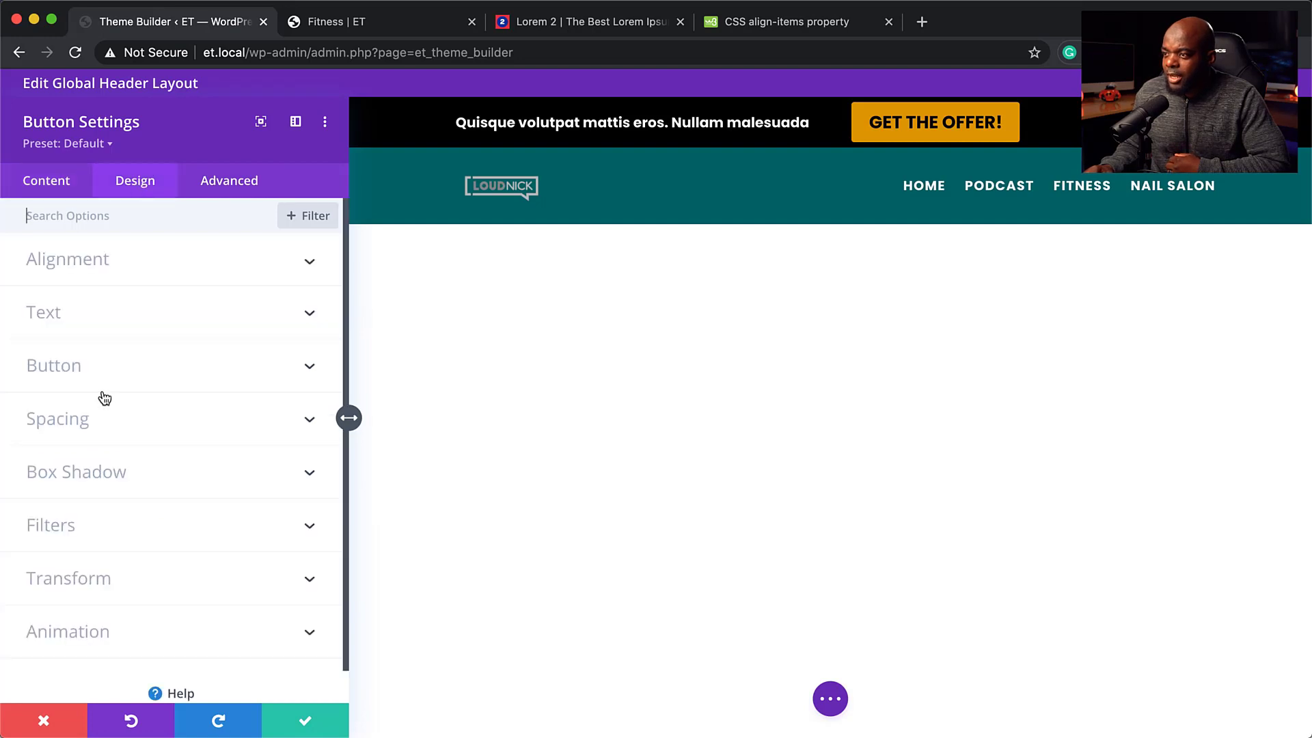
click(91, 365)
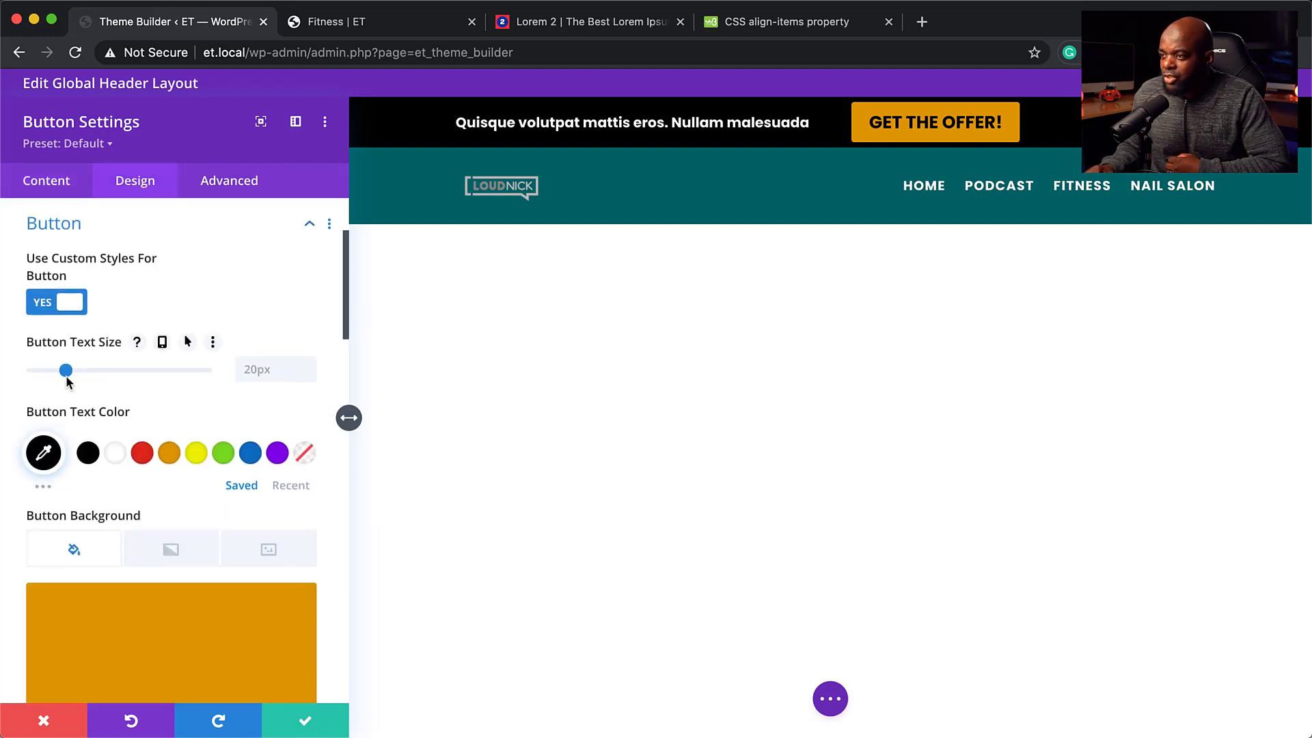
drag(66, 375, 59, 376)
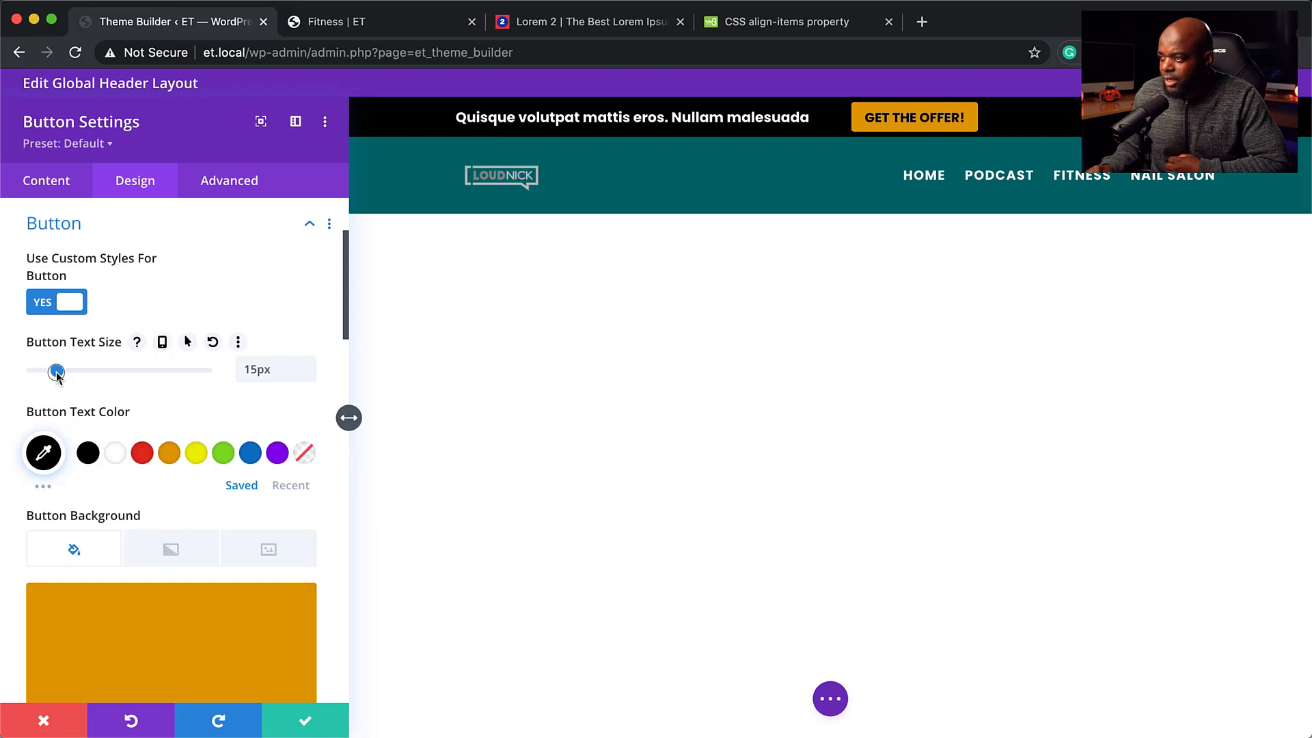
drag(58, 375, 56, 376)
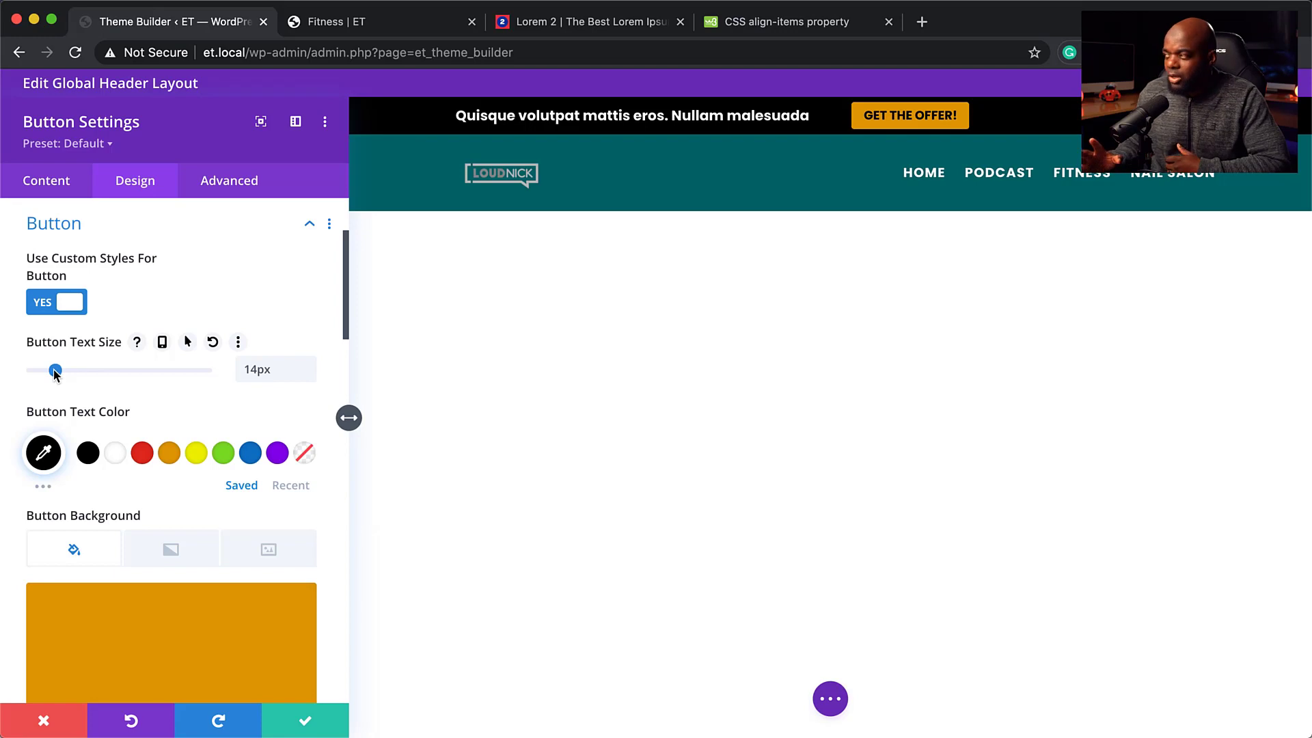
click(306, 721)
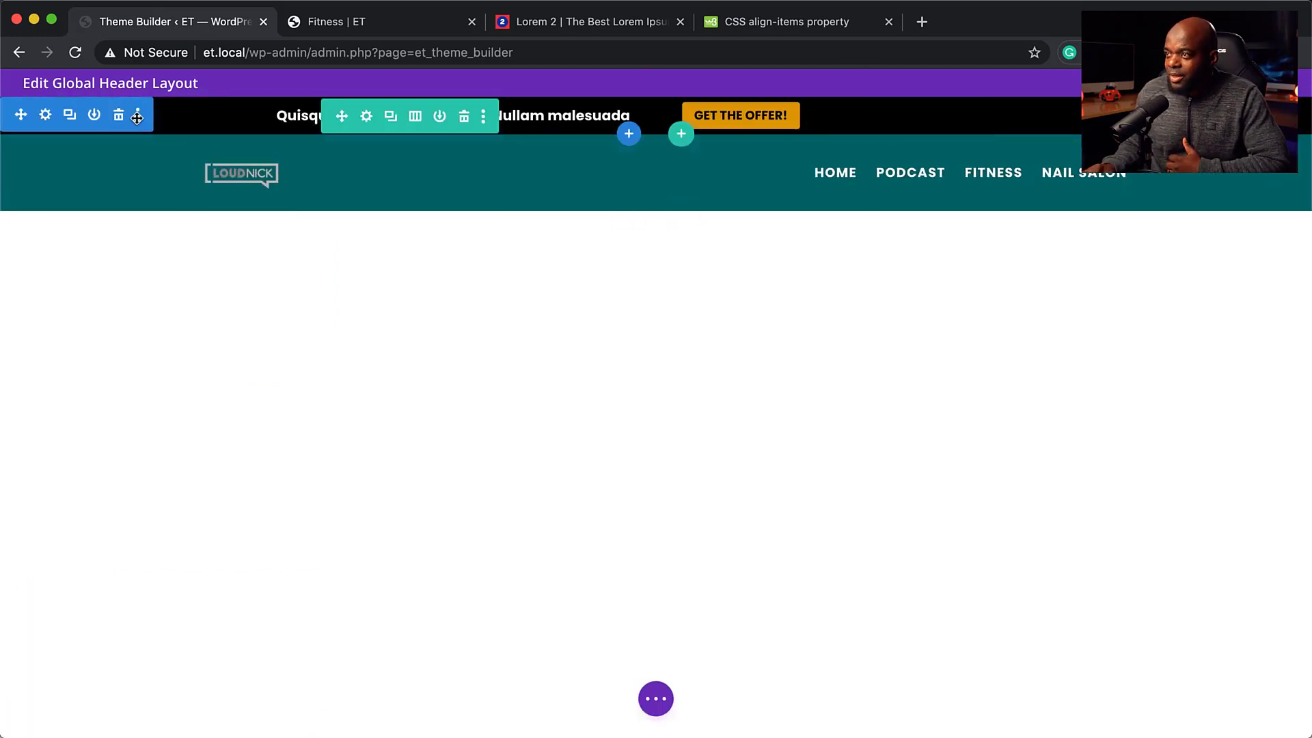
Step: Set the promotional section's top and bottom padding to 6px and save the section settings
click(46, 114)
click(145, 192)
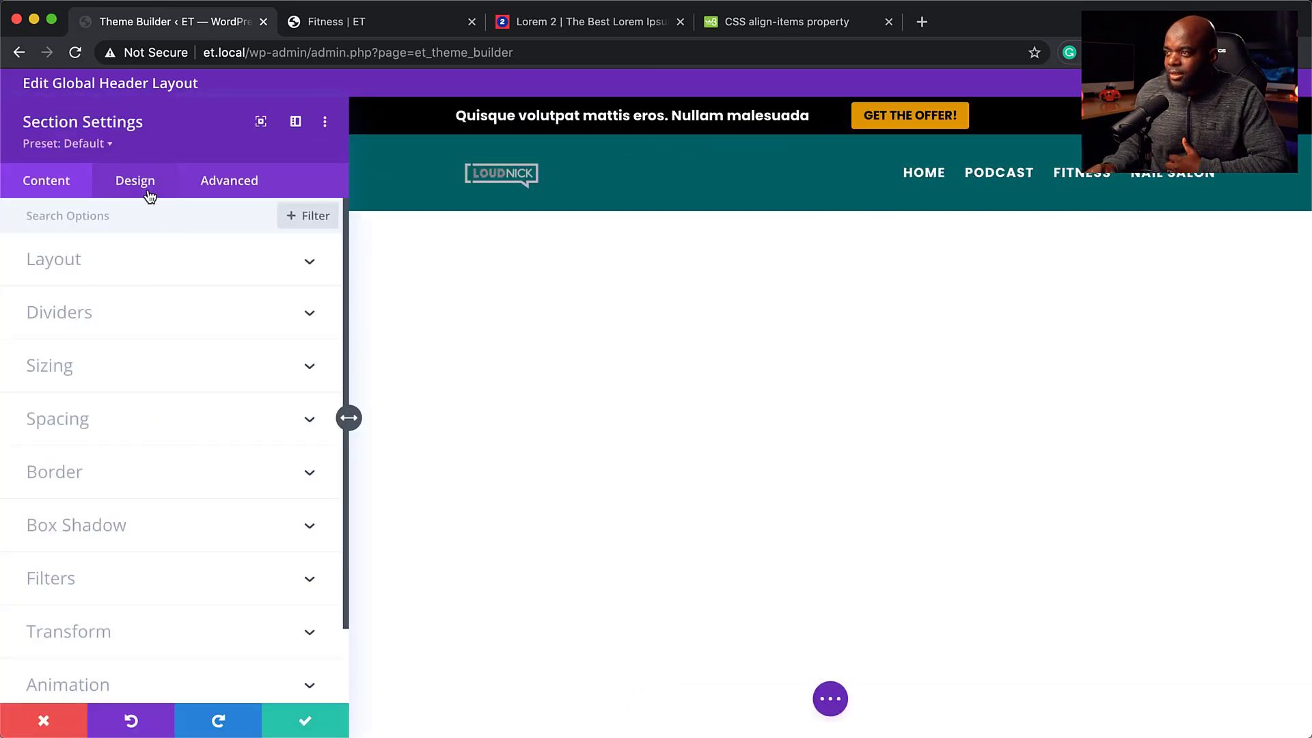
click(72, 418)
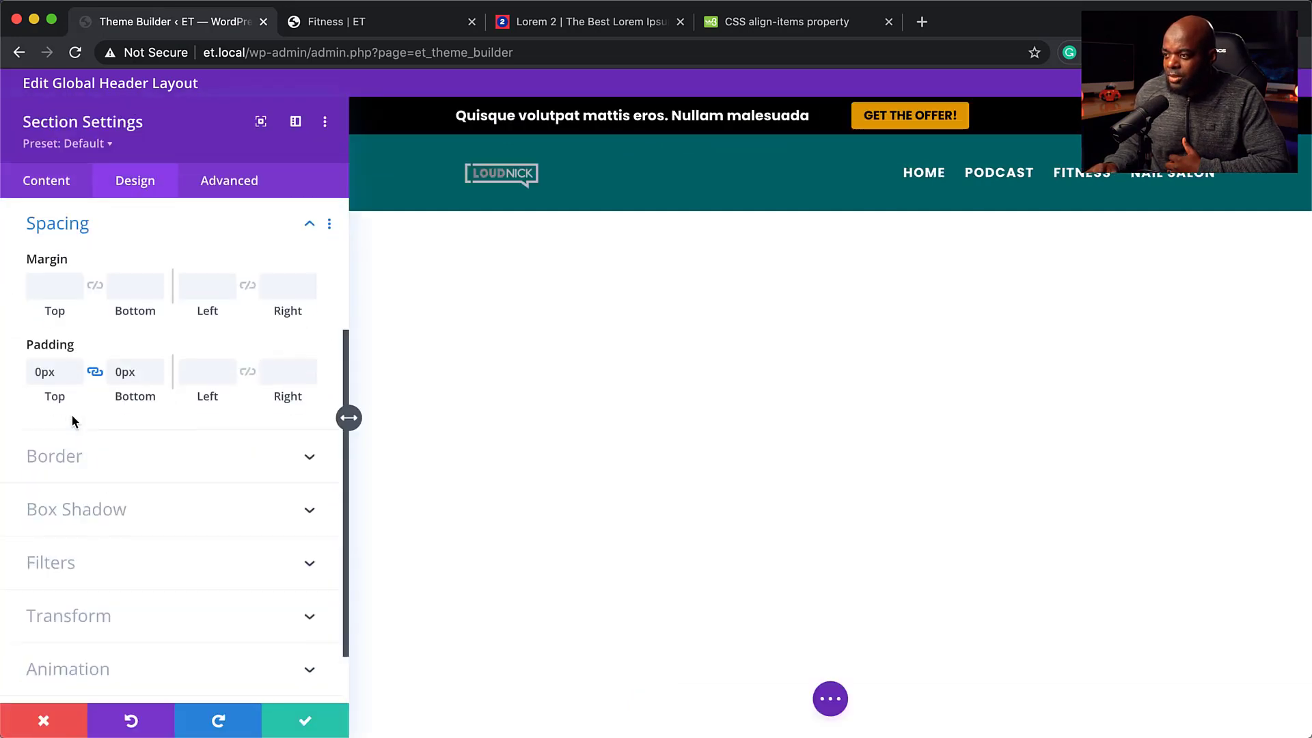
click(157, 368)
click(156, 367)
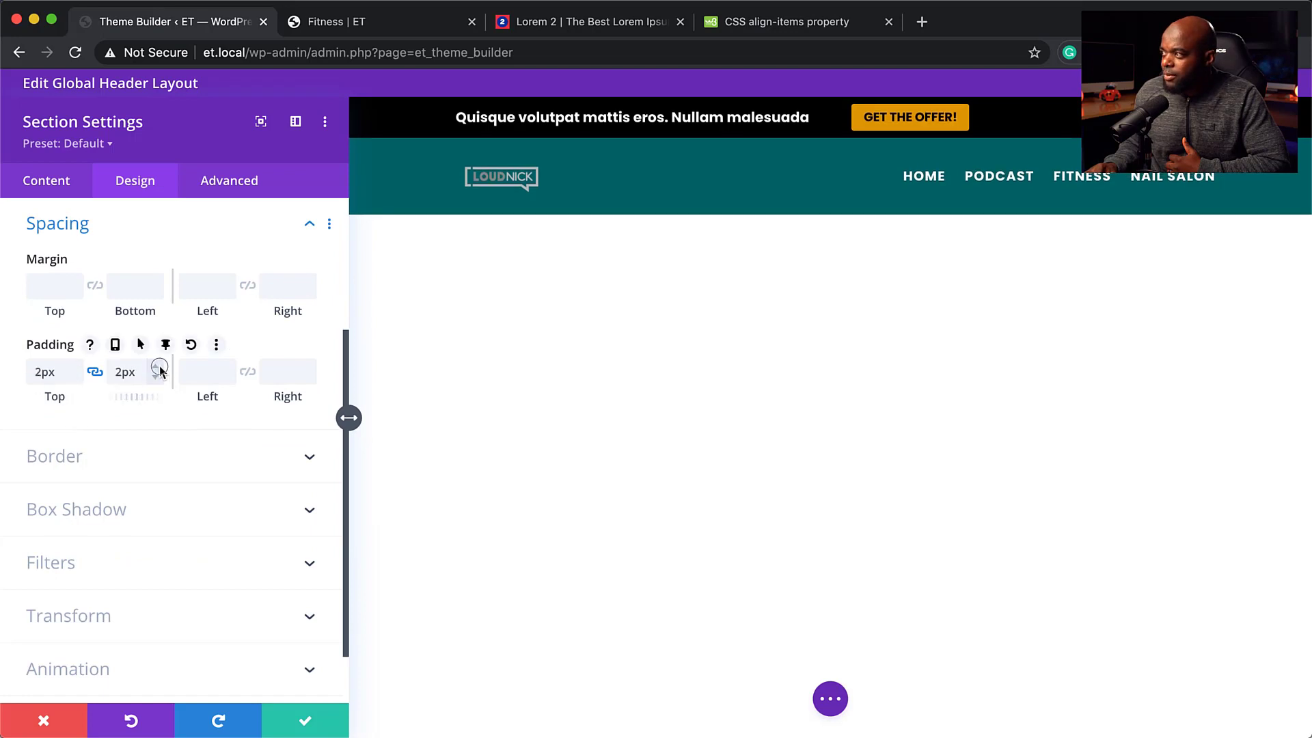
click(156, 368)
click(157, 368)
click(159, 367)
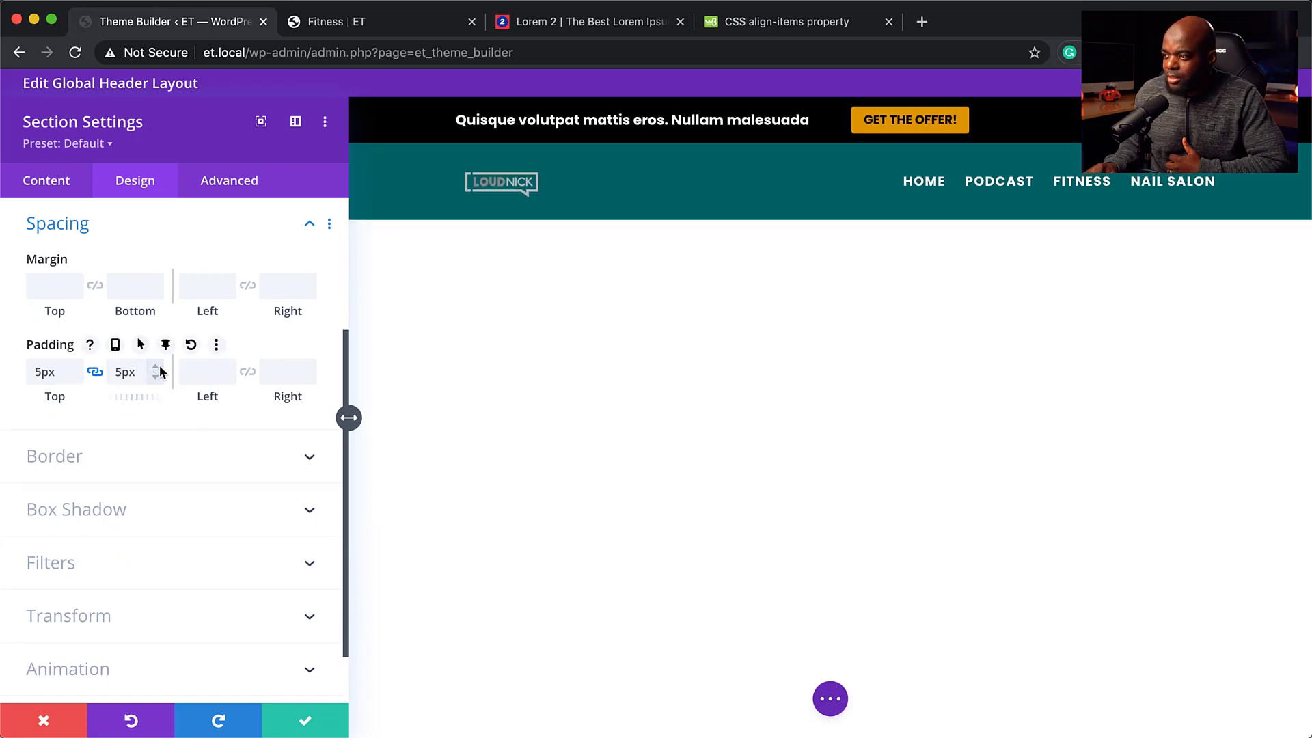
click(158, 367)
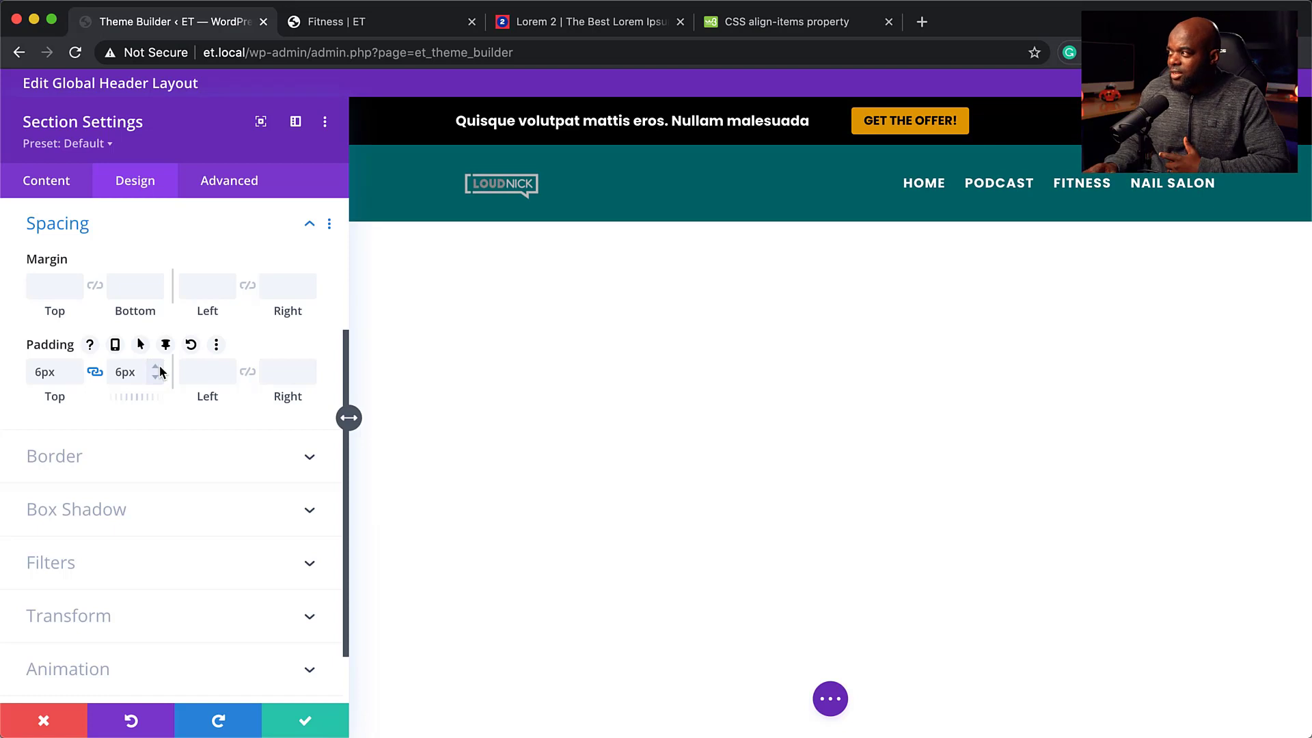
click(308, 723)
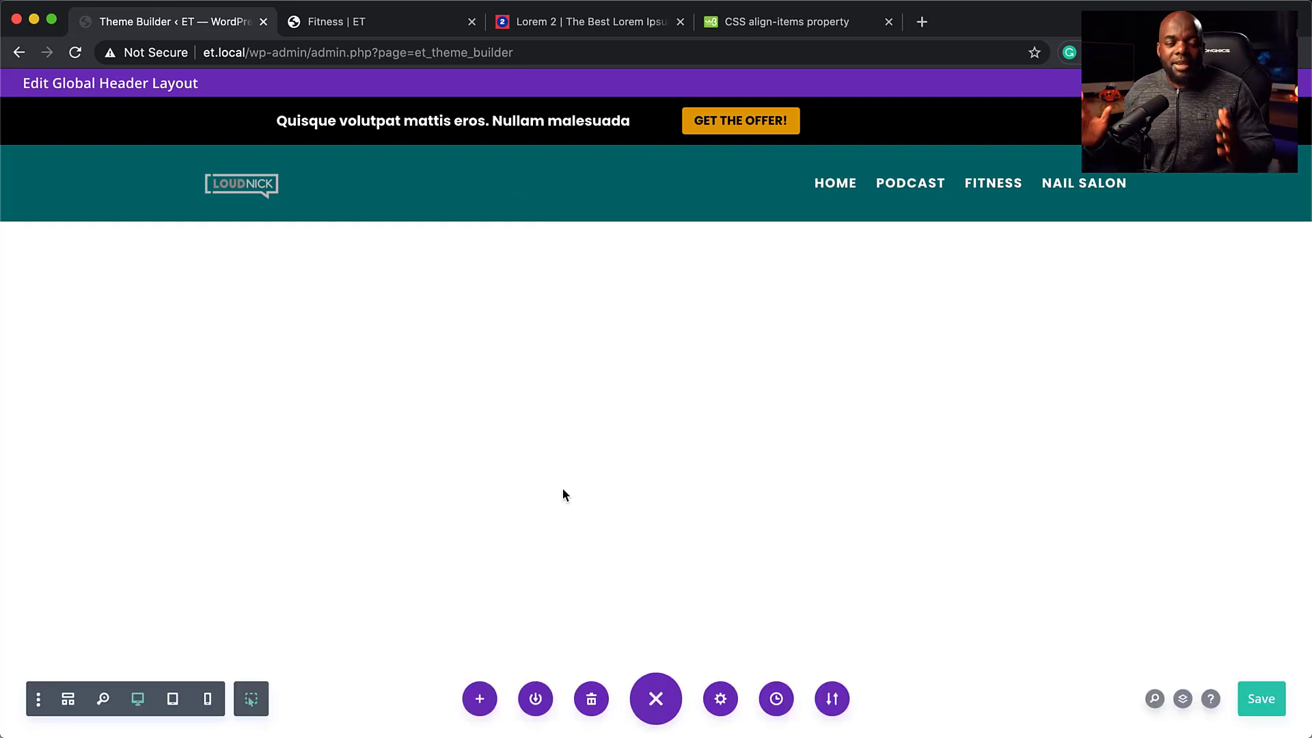
mouse_move(574, 114)
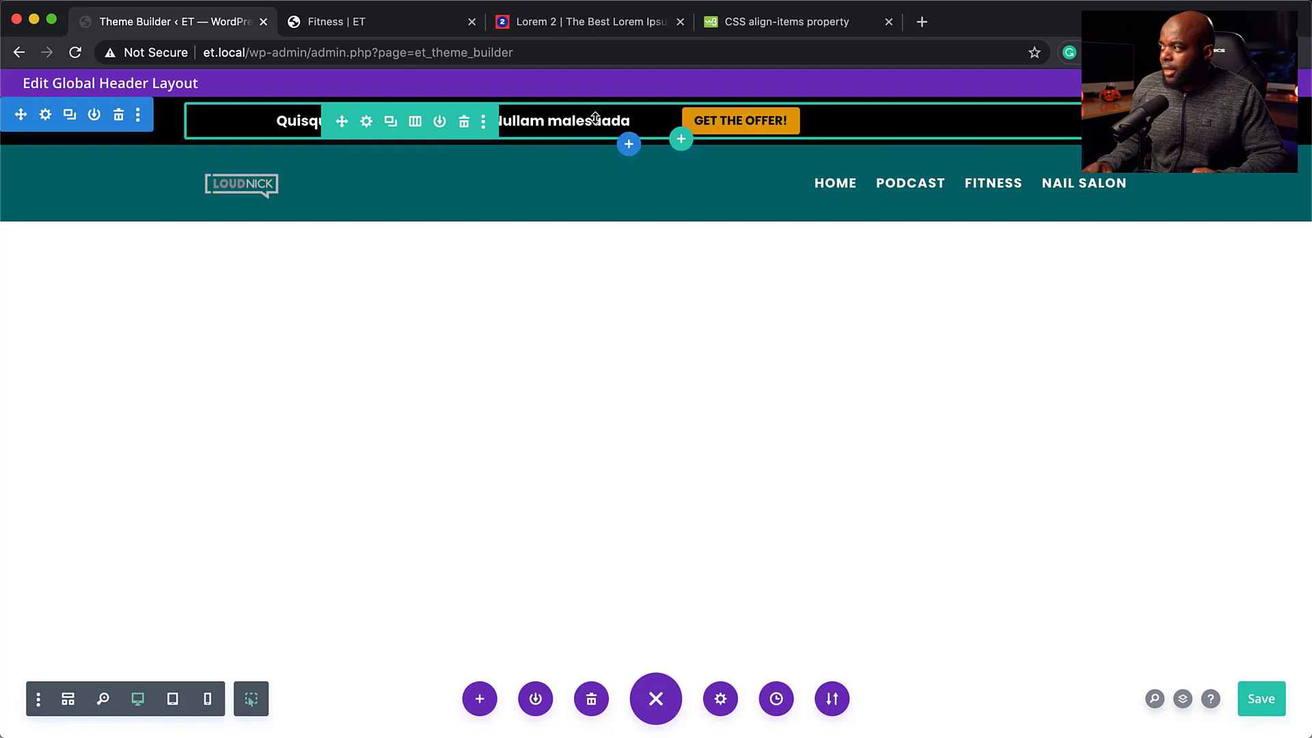
click(875, 118)
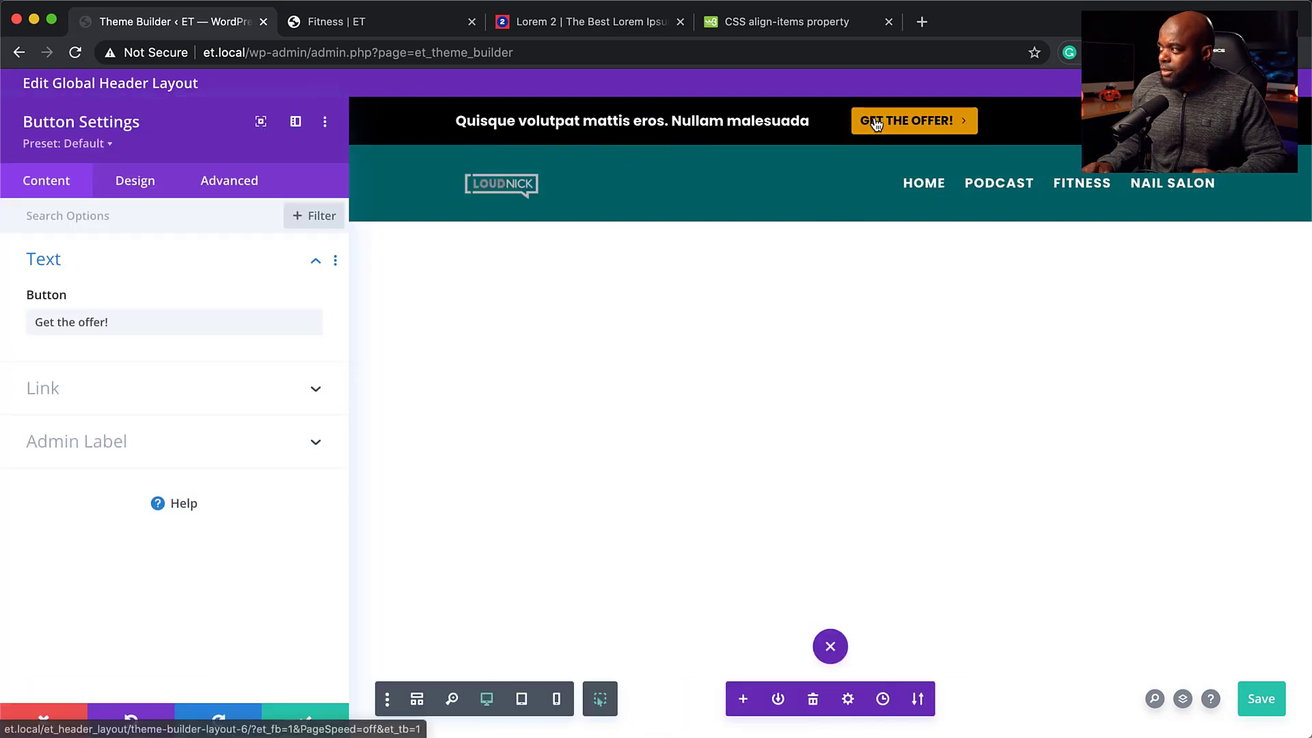
click(132, 182)
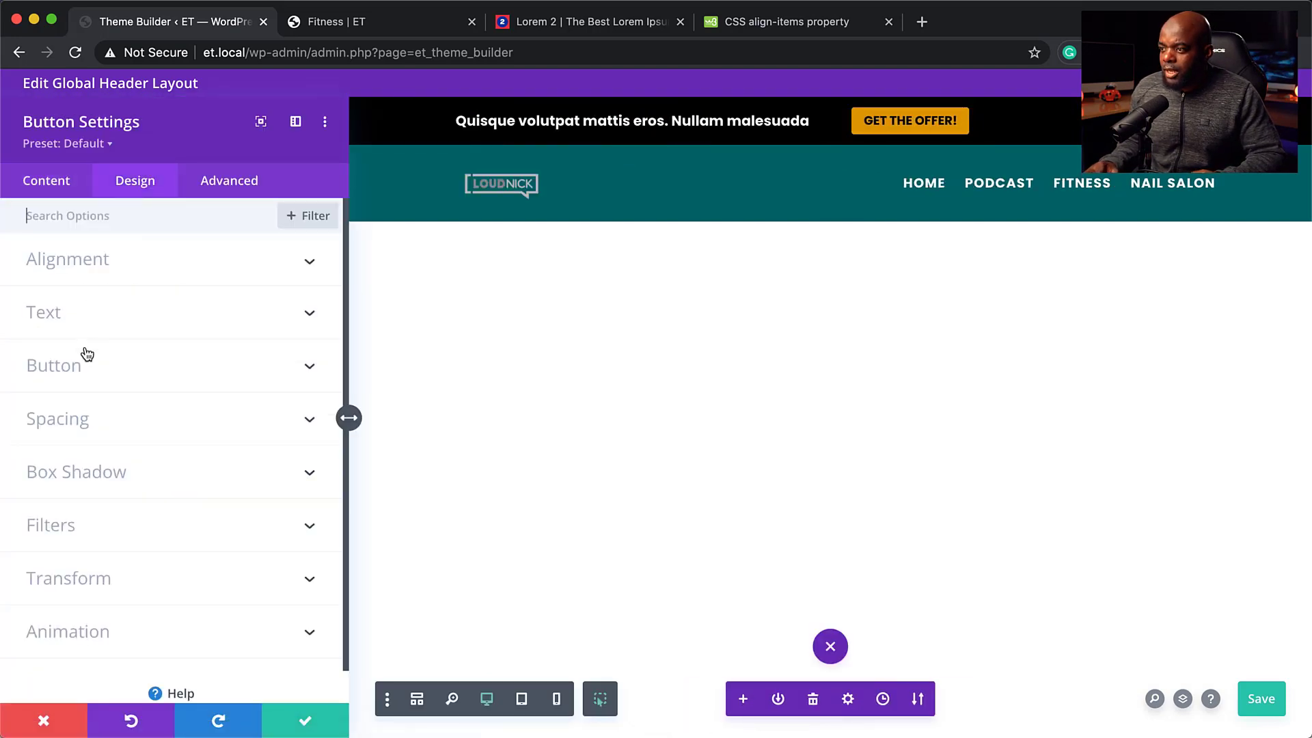
click(129, 373)
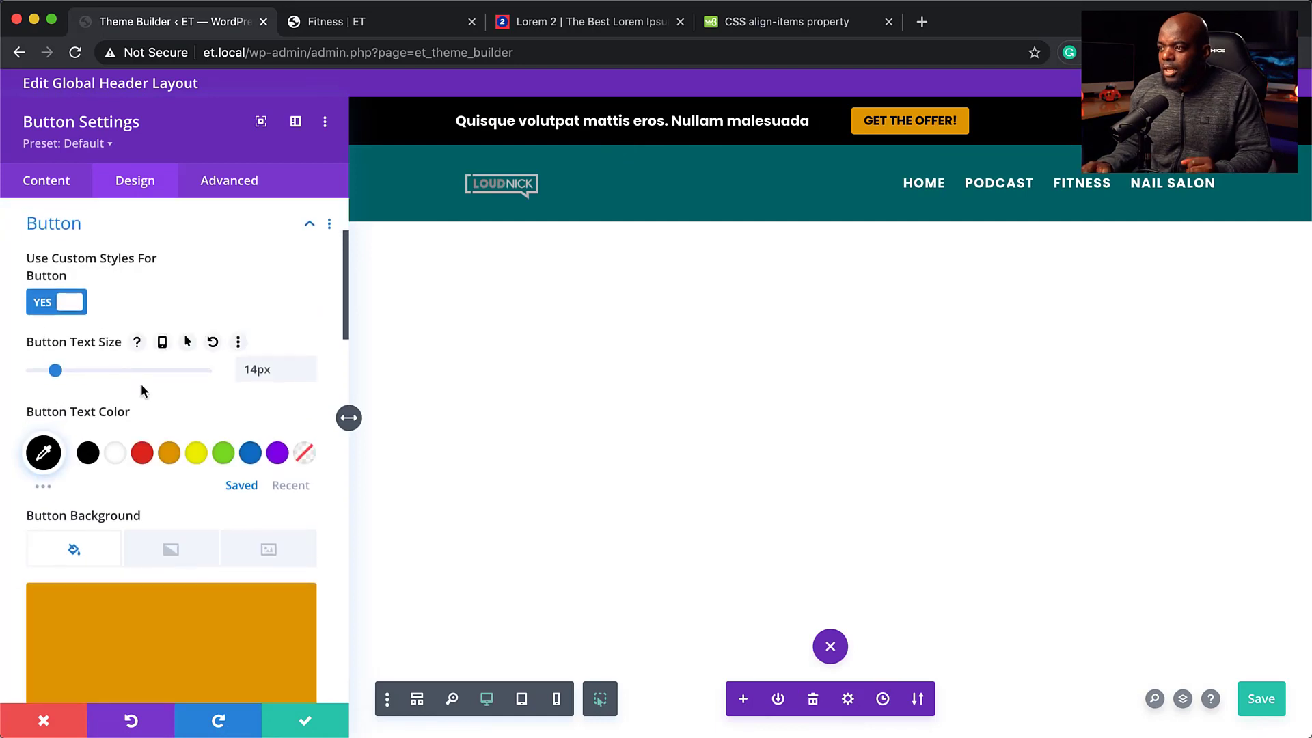
click(163, 342)
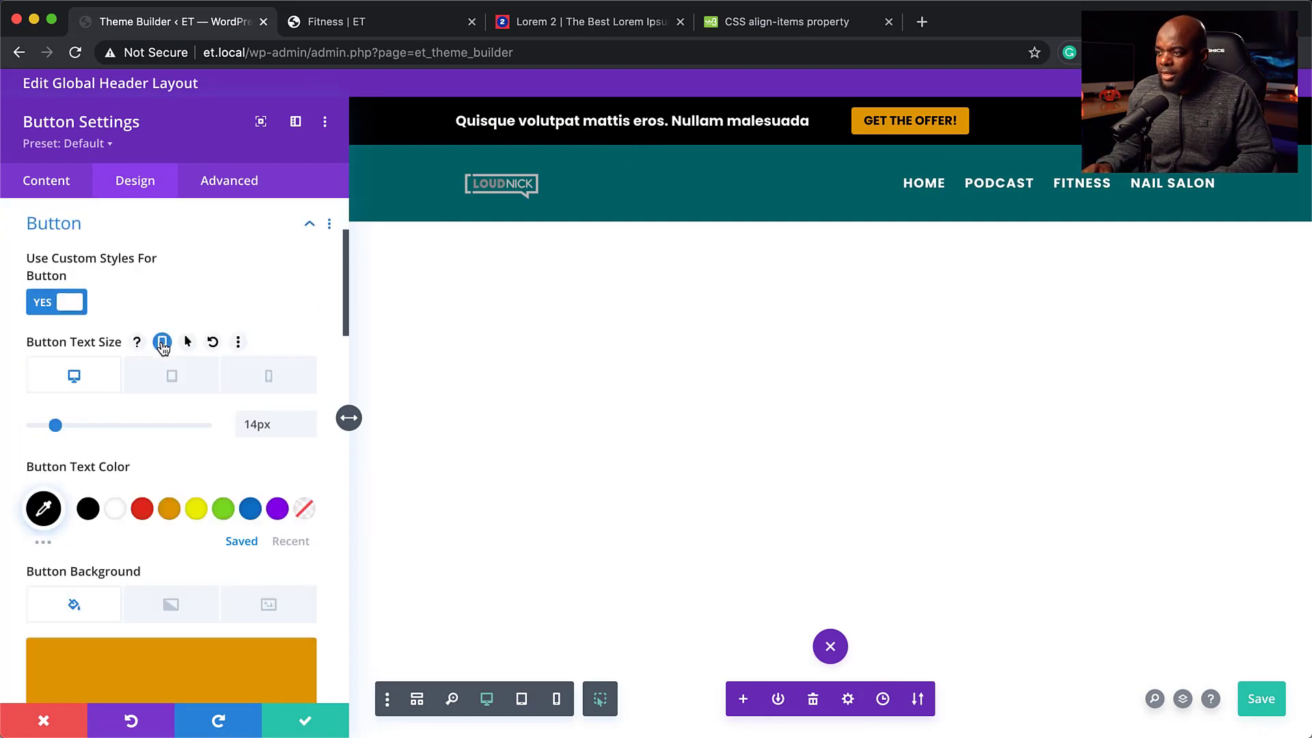
click(171, 383)
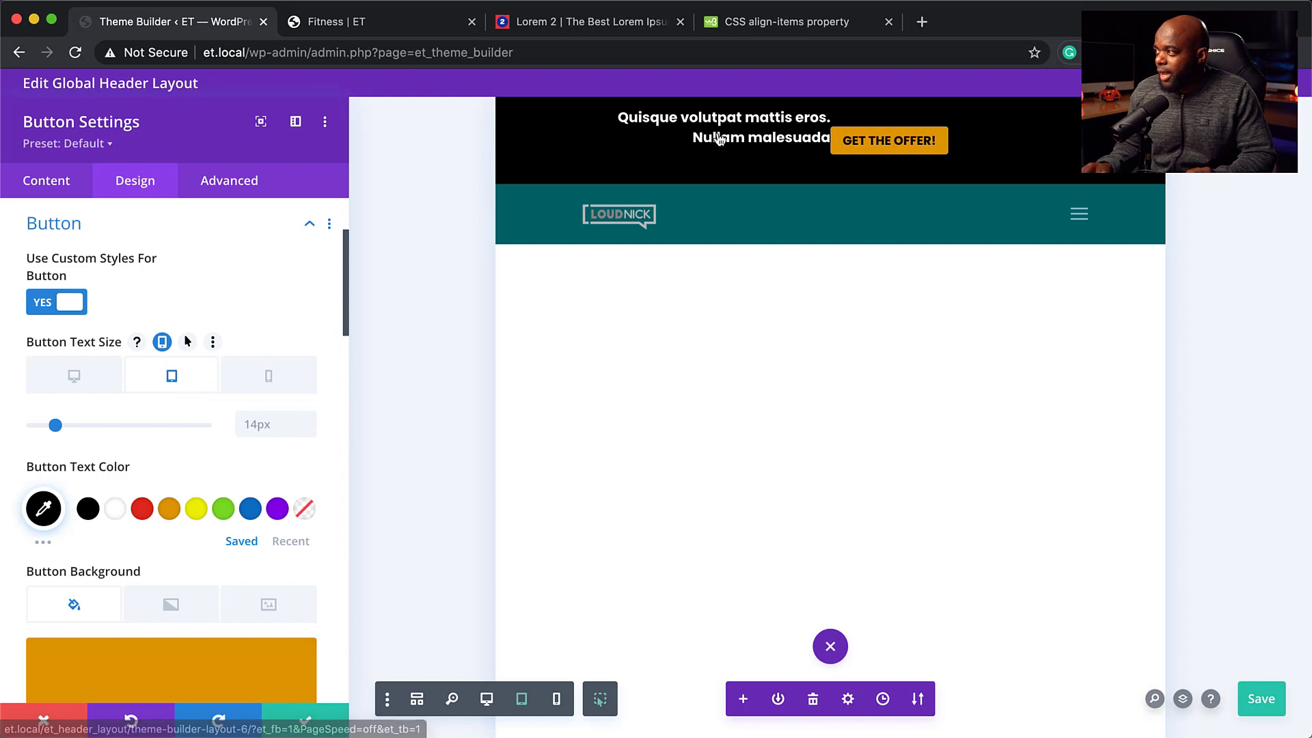
click(44, 721)
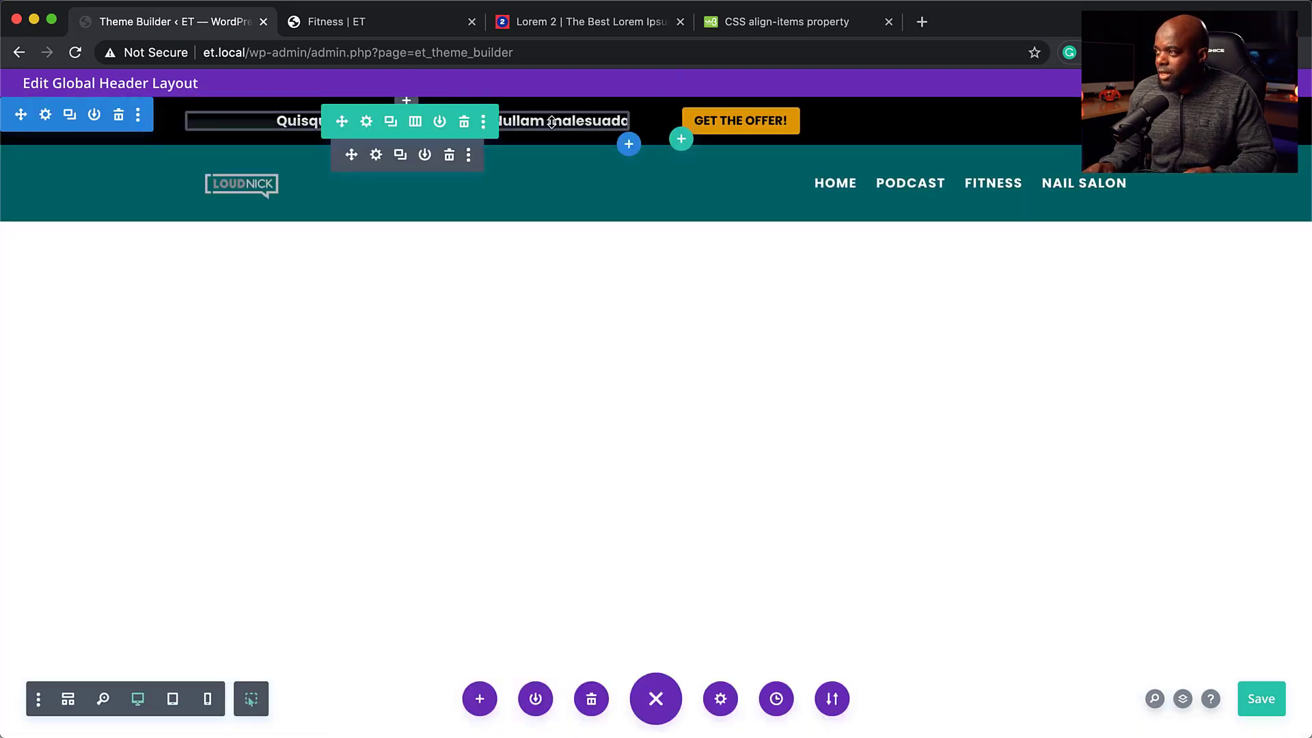
Step: Set the promotional text's tablet text size to 13px and check how it looks on phone
click(381, 156)
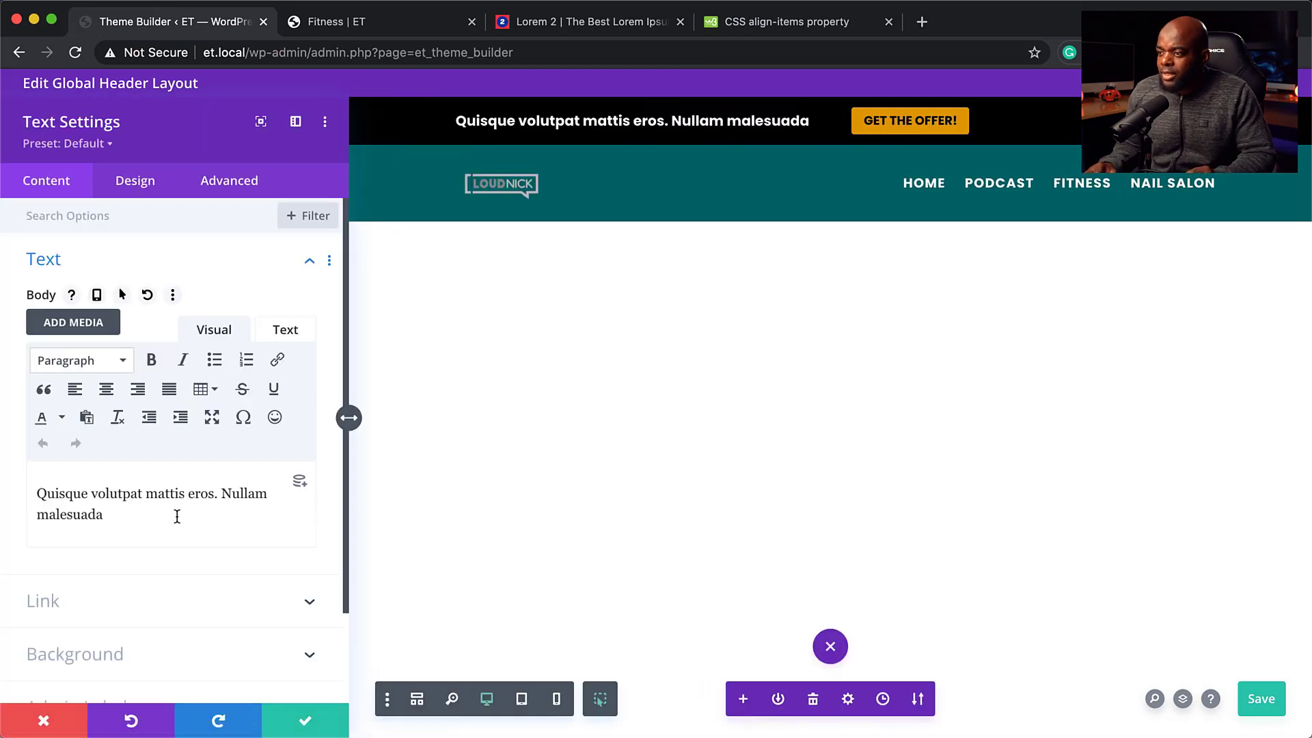
click(138, 182)
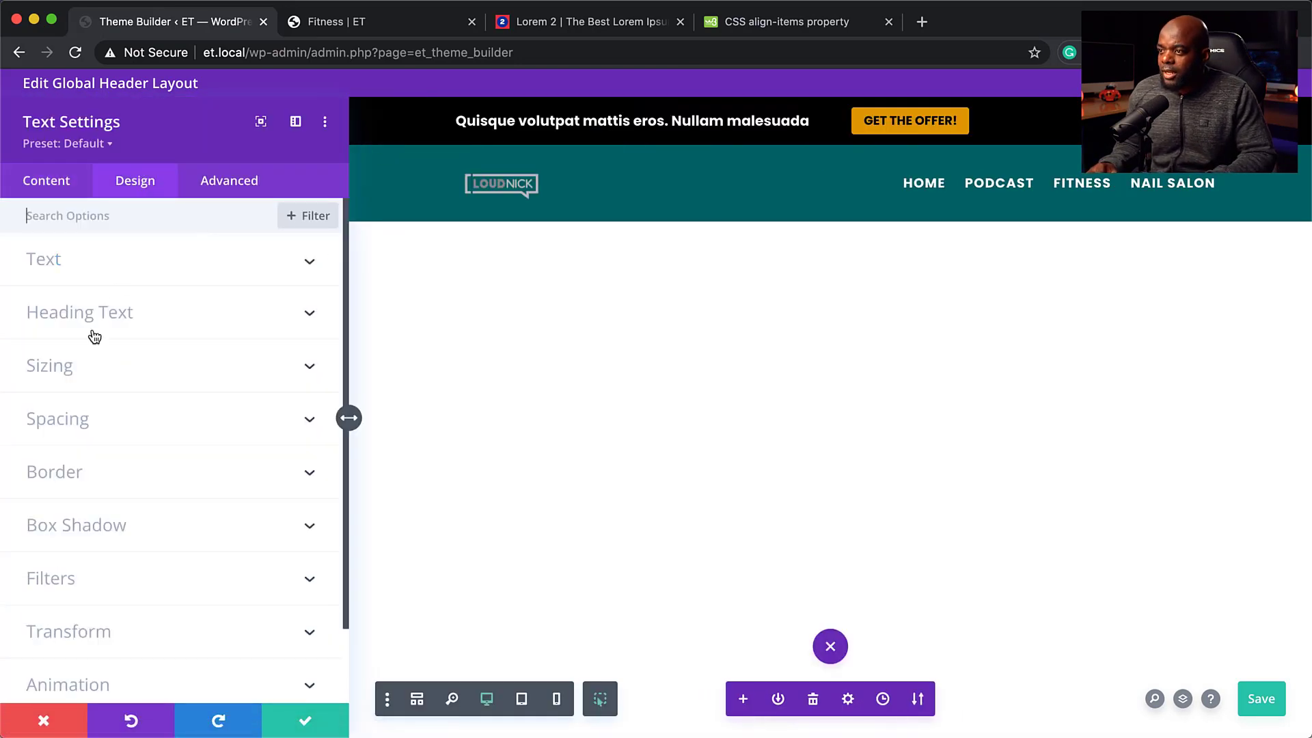
click(68, 260)
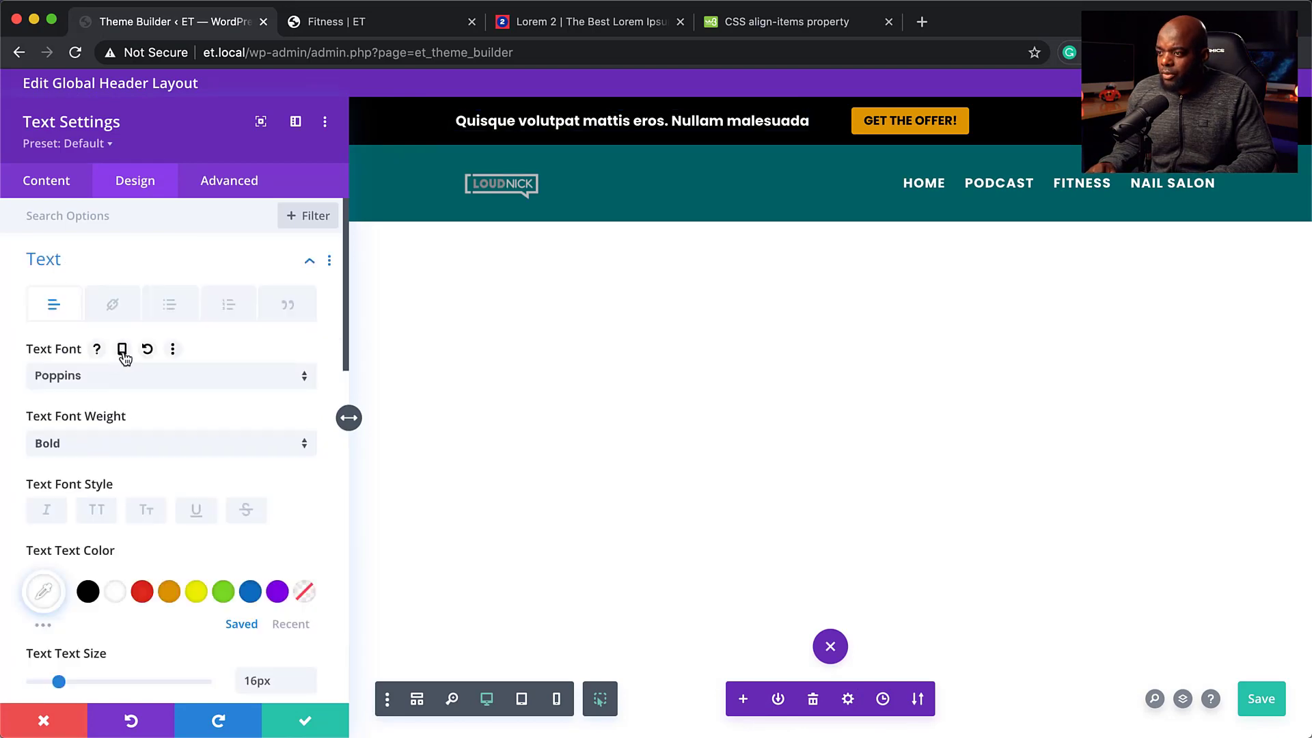
scroll(124, 356, down, 5)
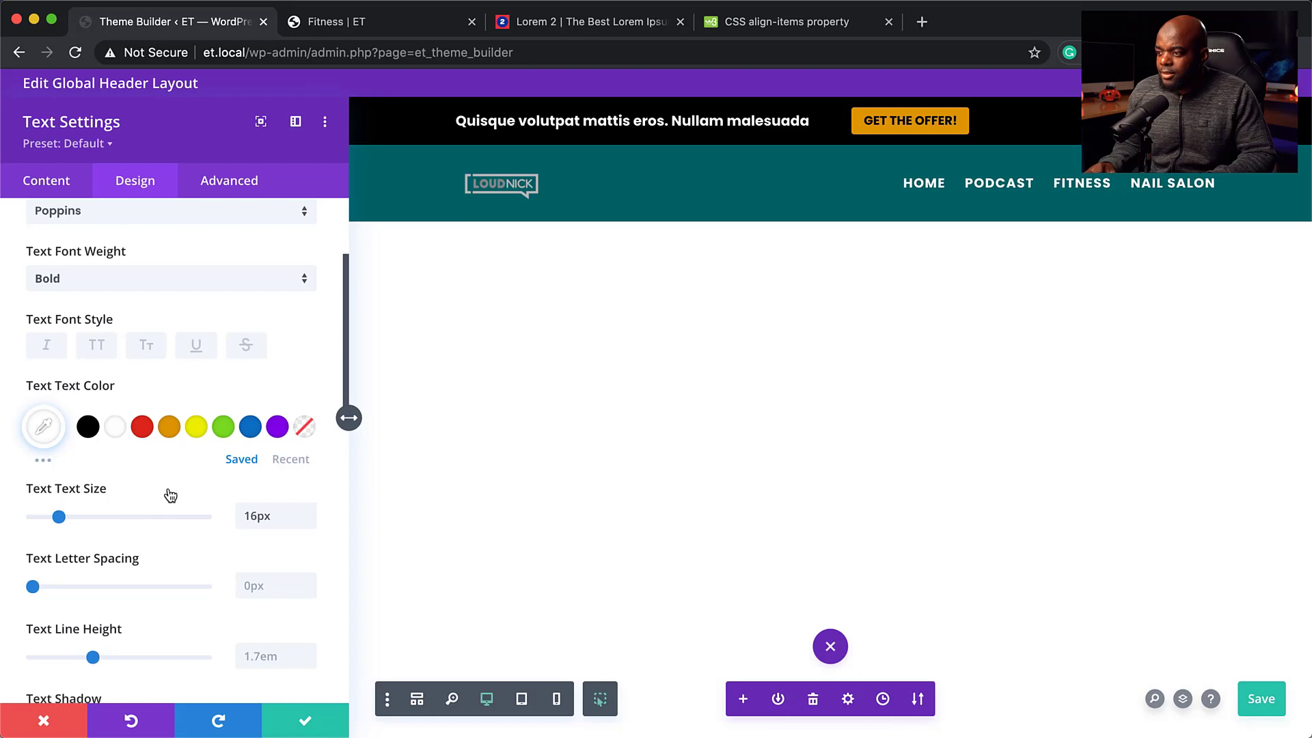
click(147, 492)
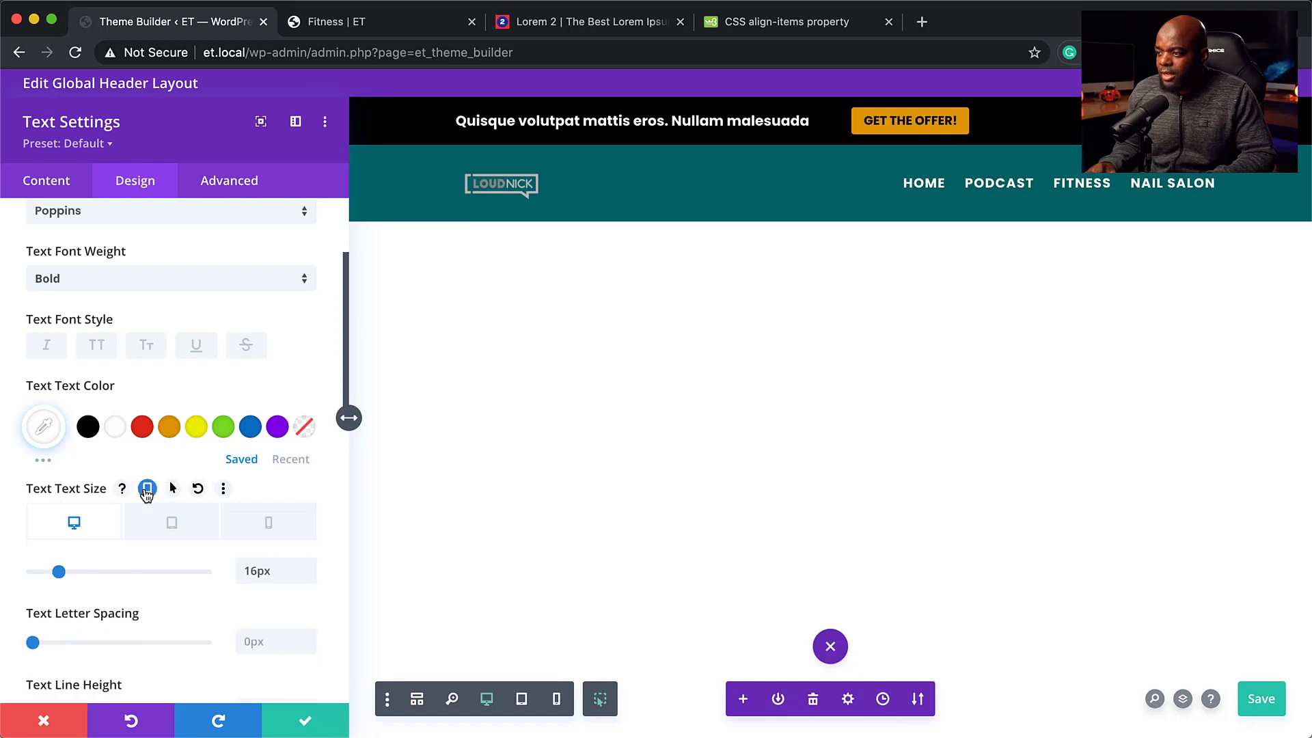
click(180, 529)
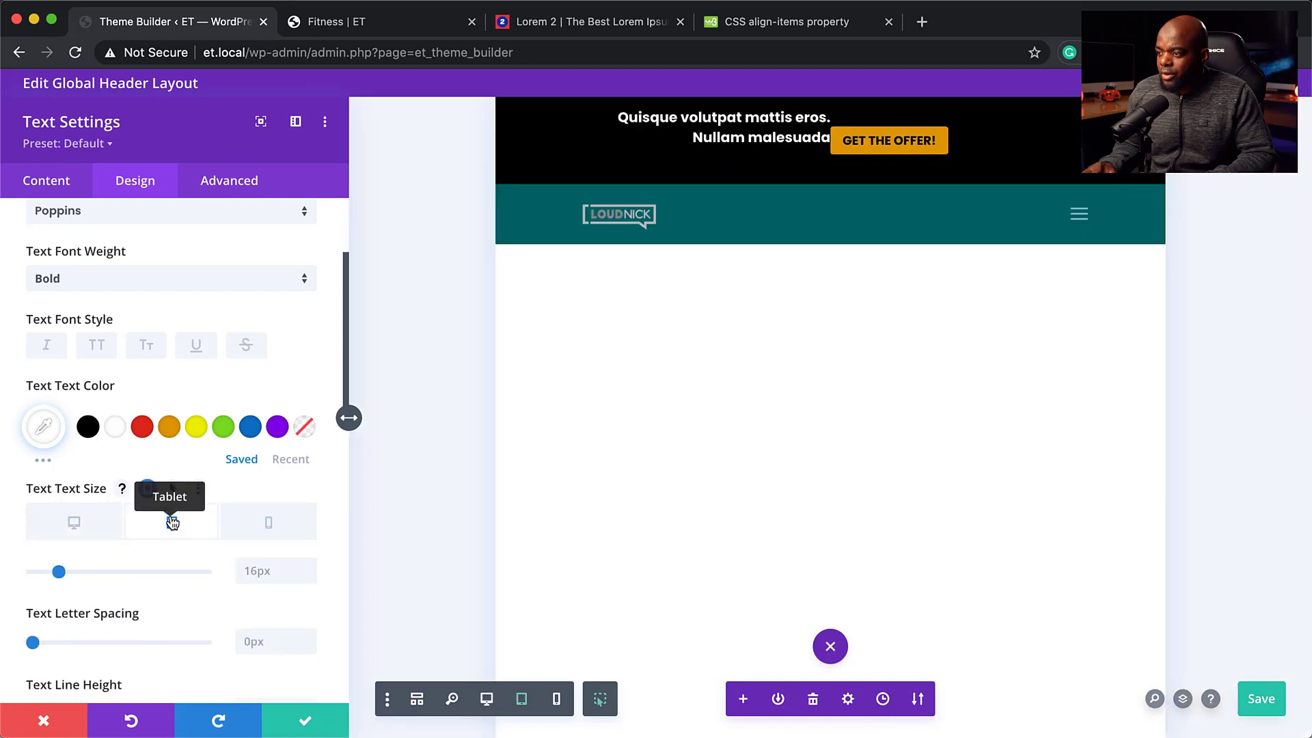
scroll(264, 597, down, 2)
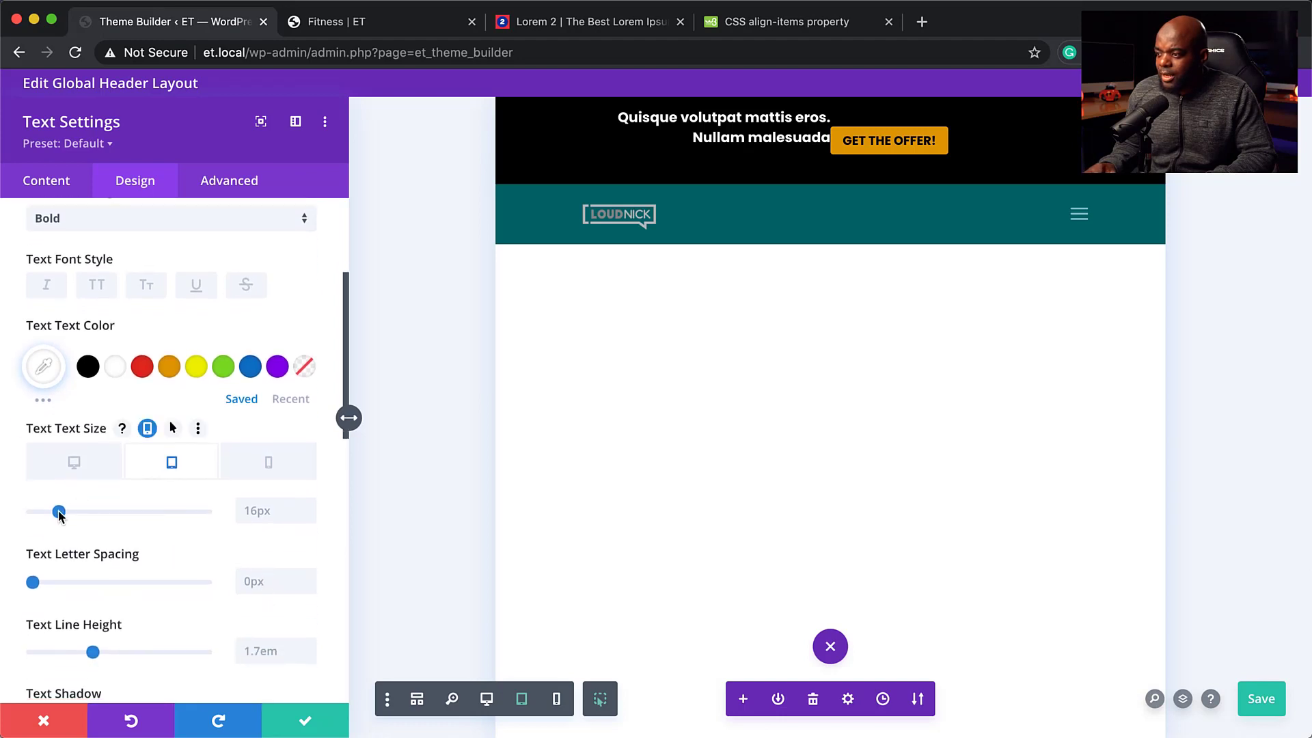
drag(59, 512, 52, 514)
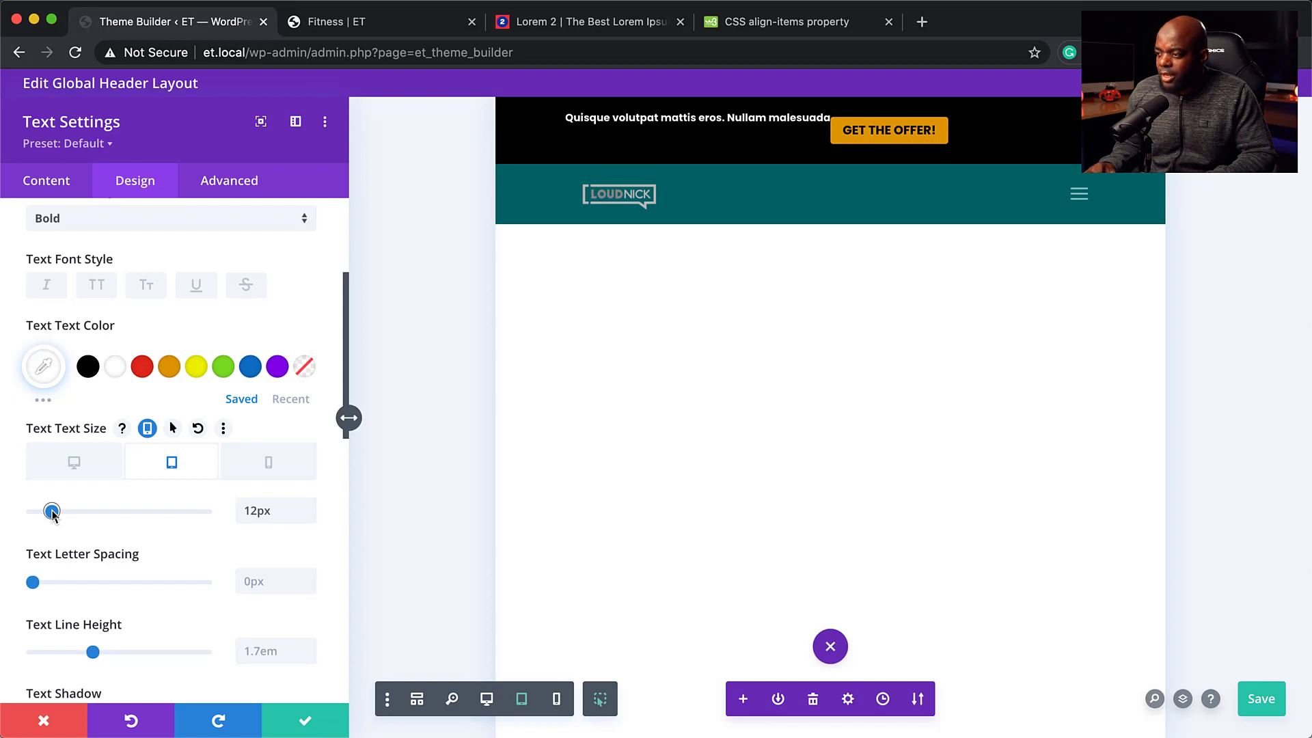
drag(53, 515, 55, 515)
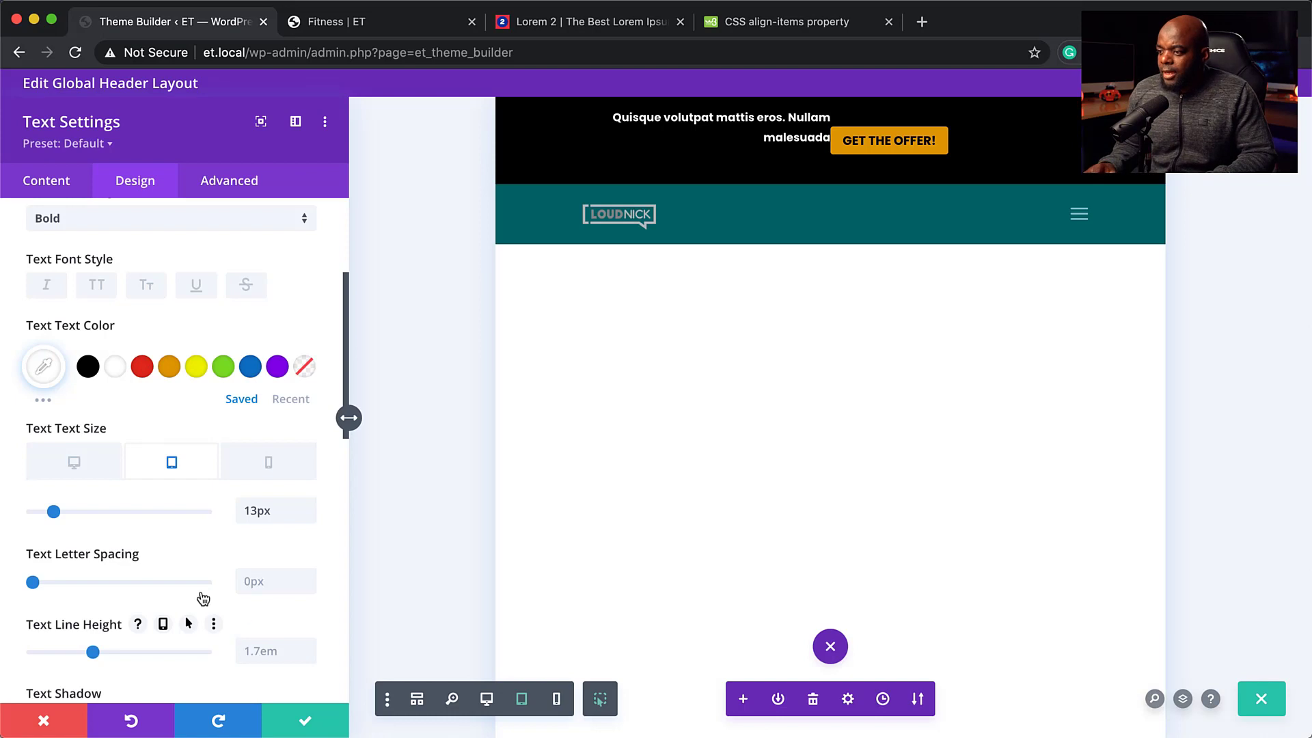
click(267, 469)
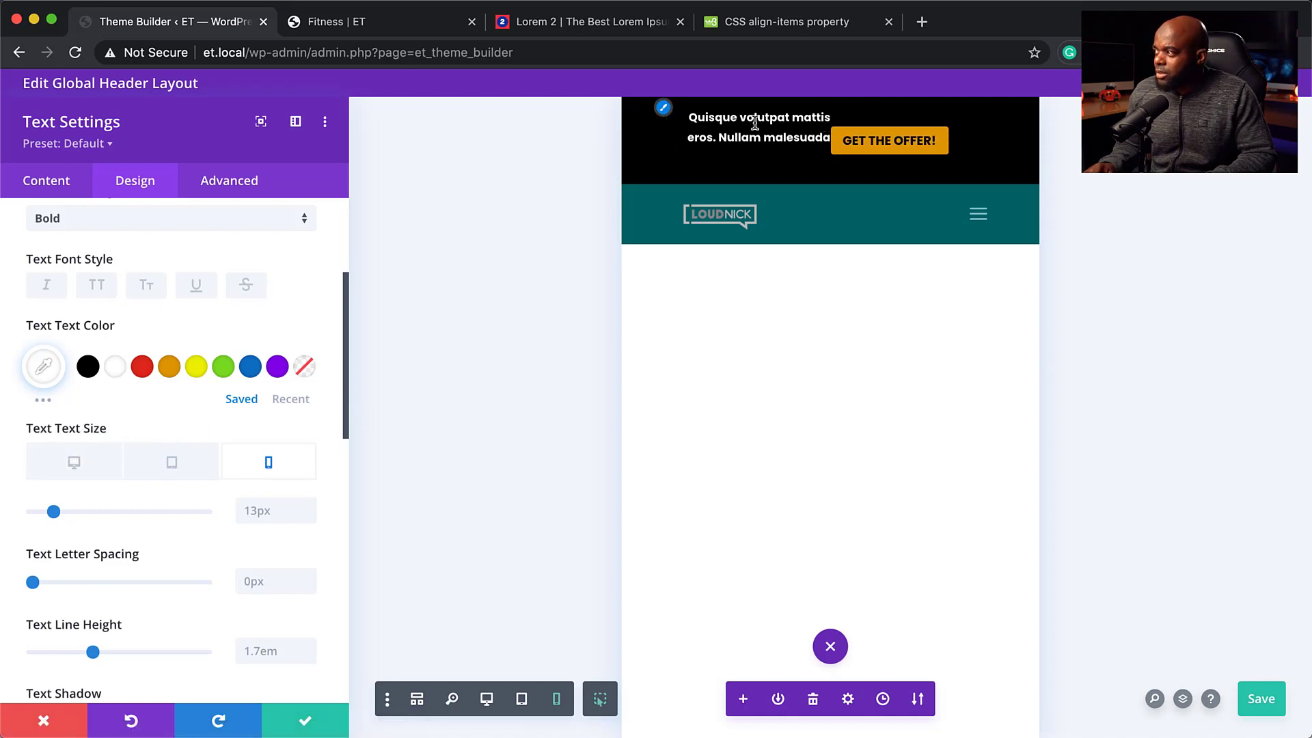
click(183, 470)
Step: Set the promotional text's tablet padding to 25px top and 16px right, and save the text module
scroll(186, 472, down, 10)
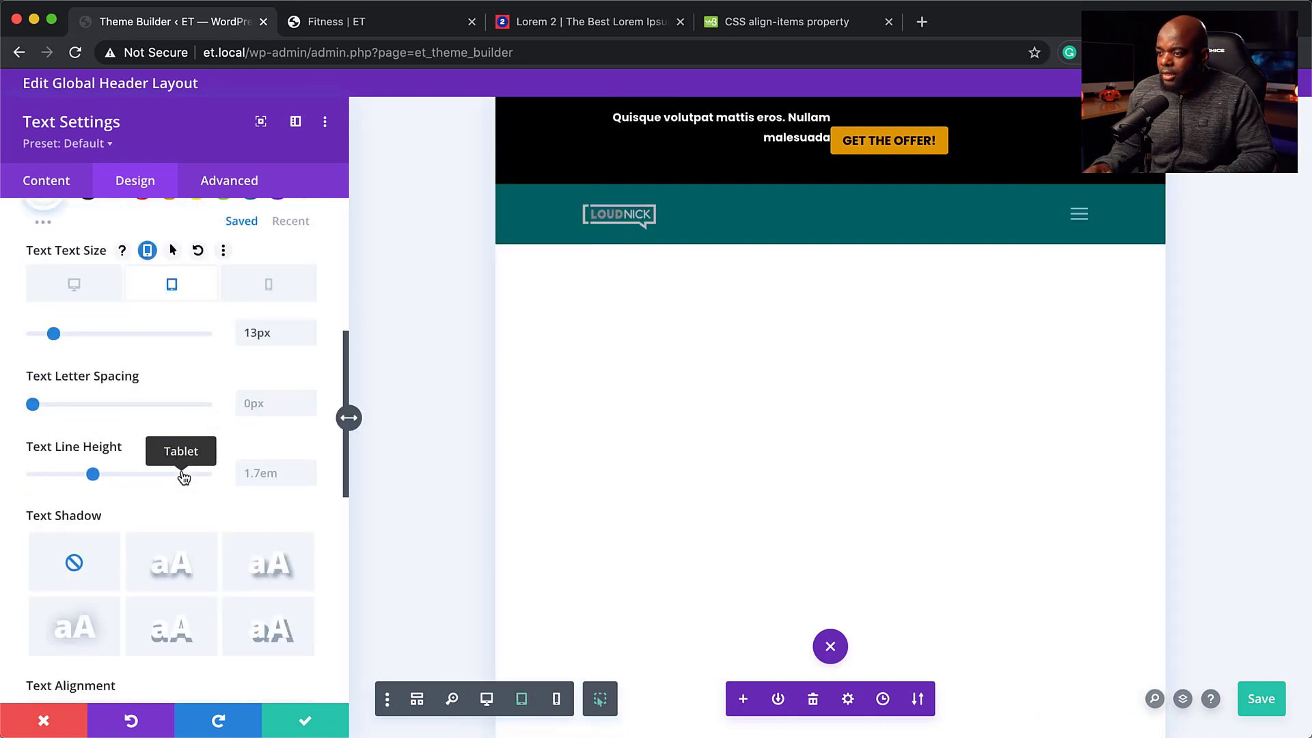
click(85, 541)
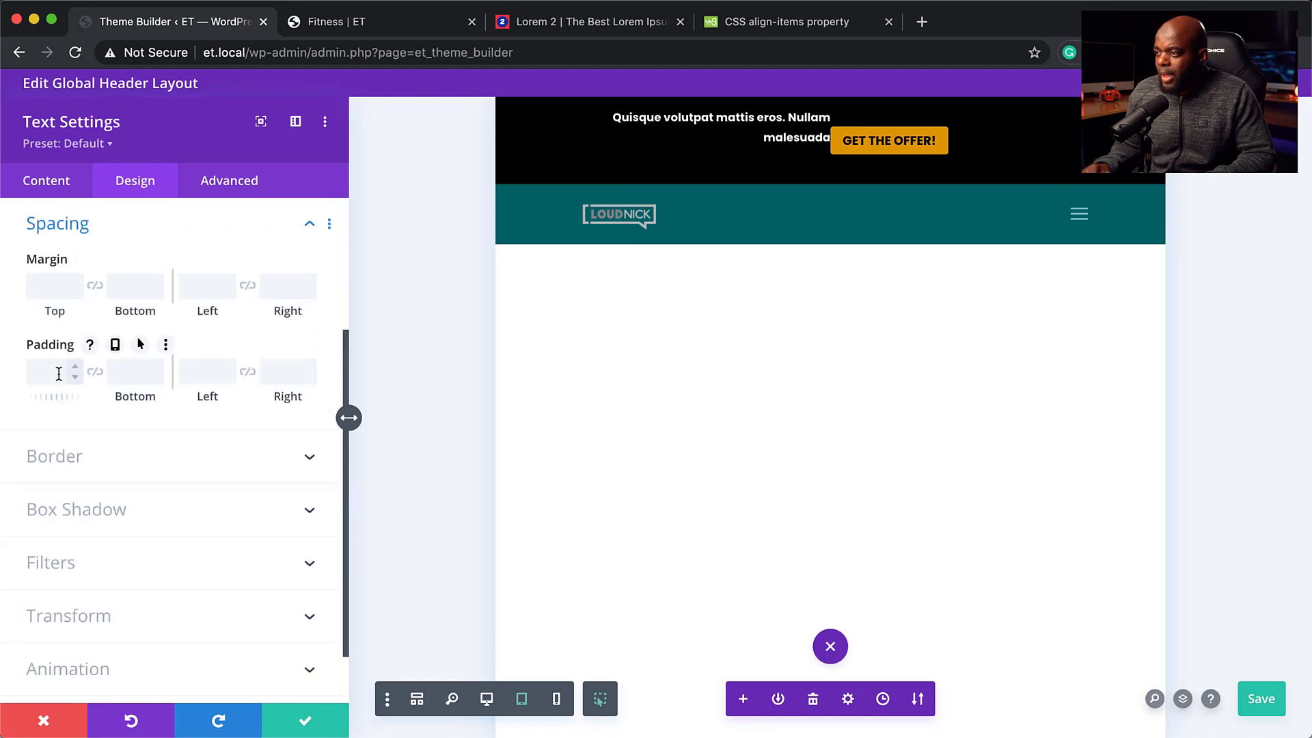
click(115, 345)
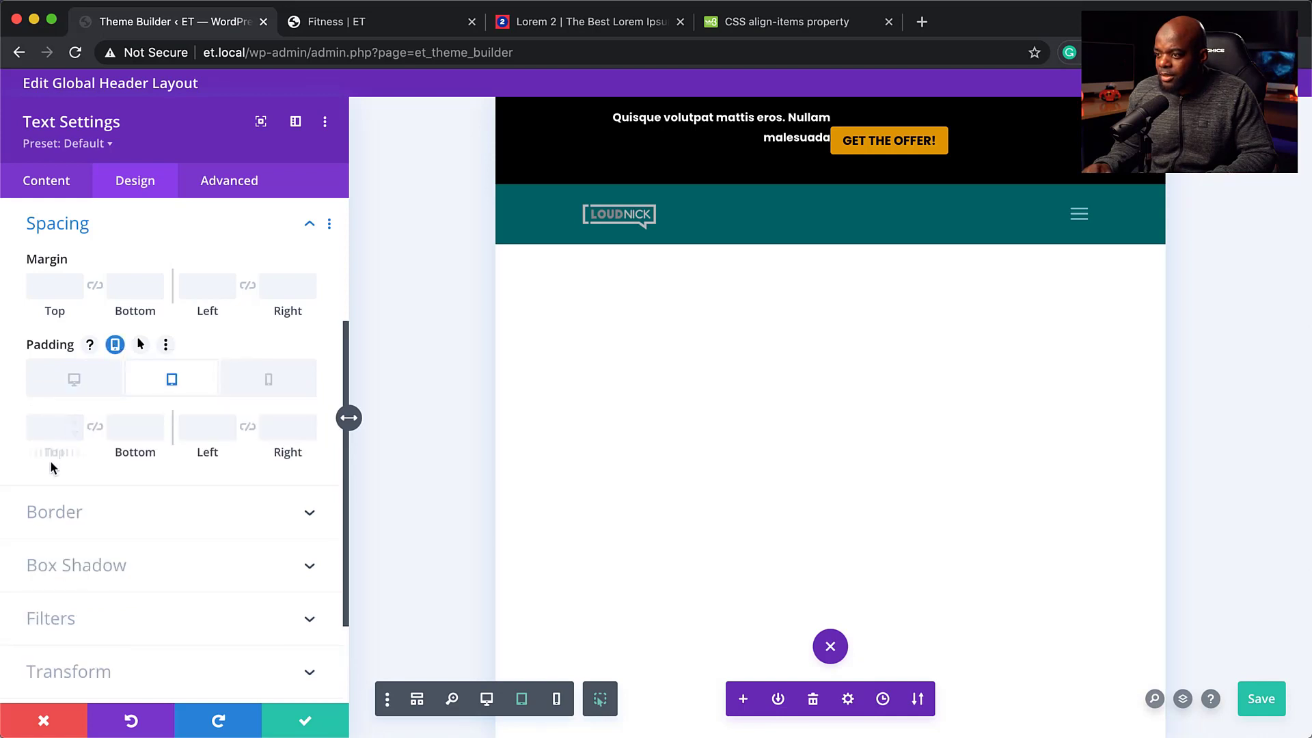
drag(48, 453, 64, 454)
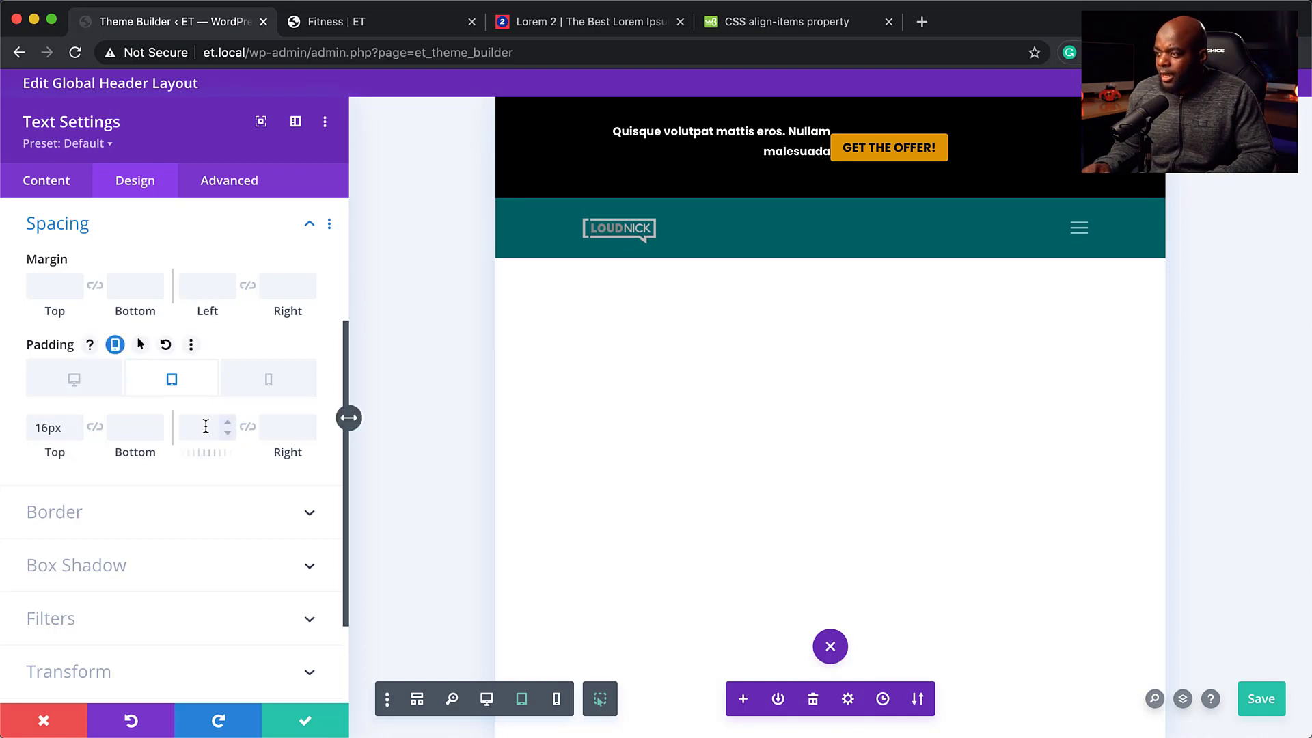
drag(284, 454, 298, 453)
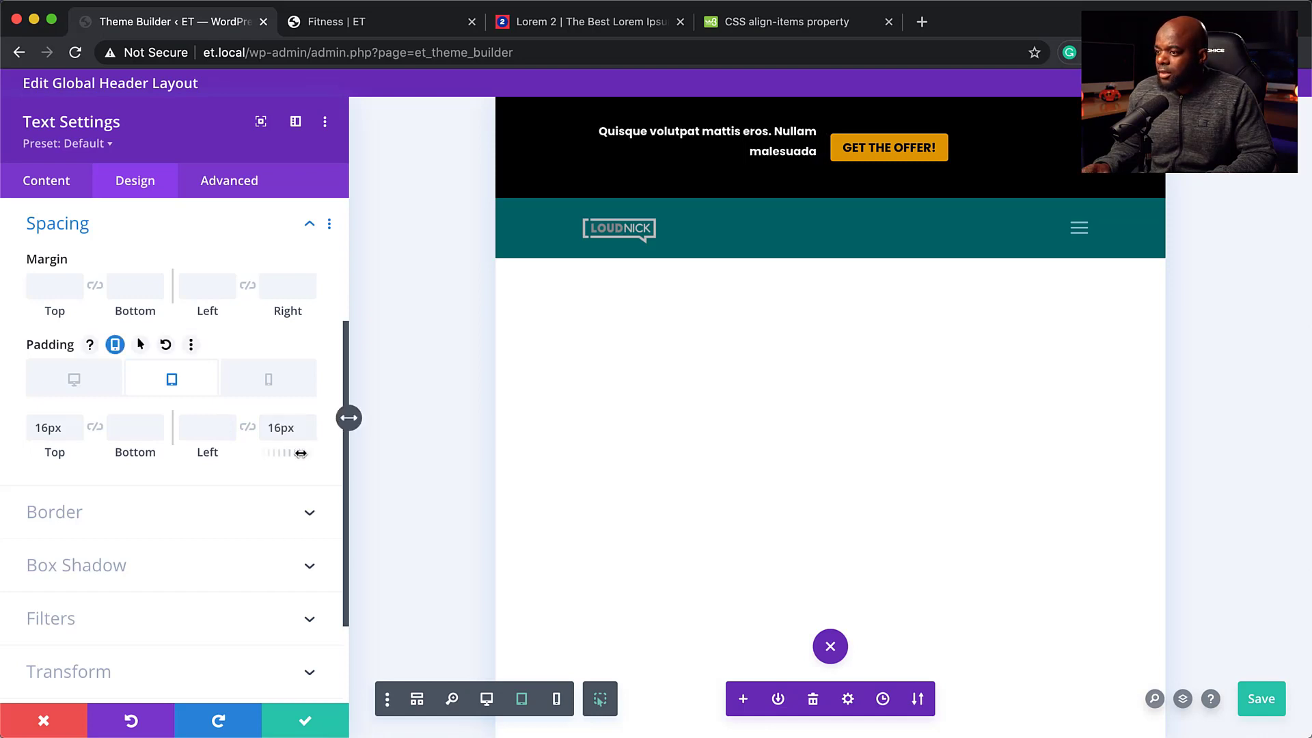
drag(59, 454, 63, 455)
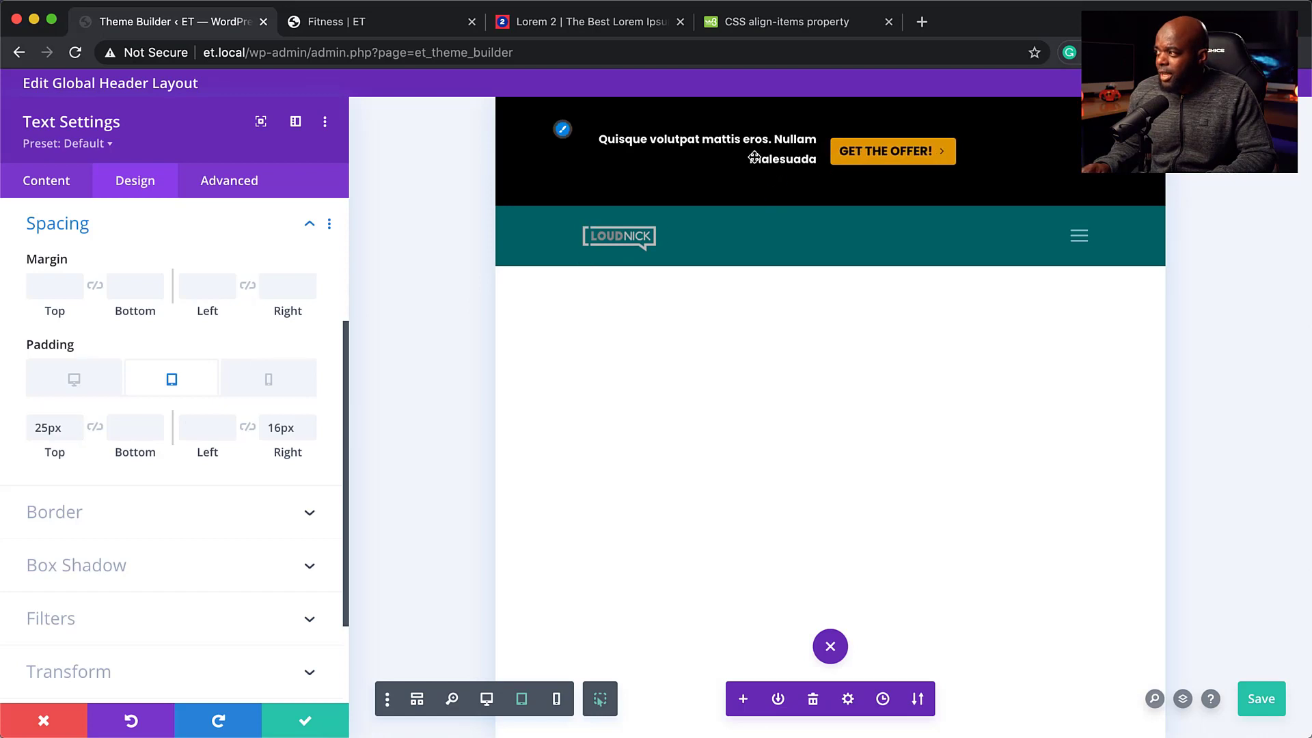
click(269, 381)
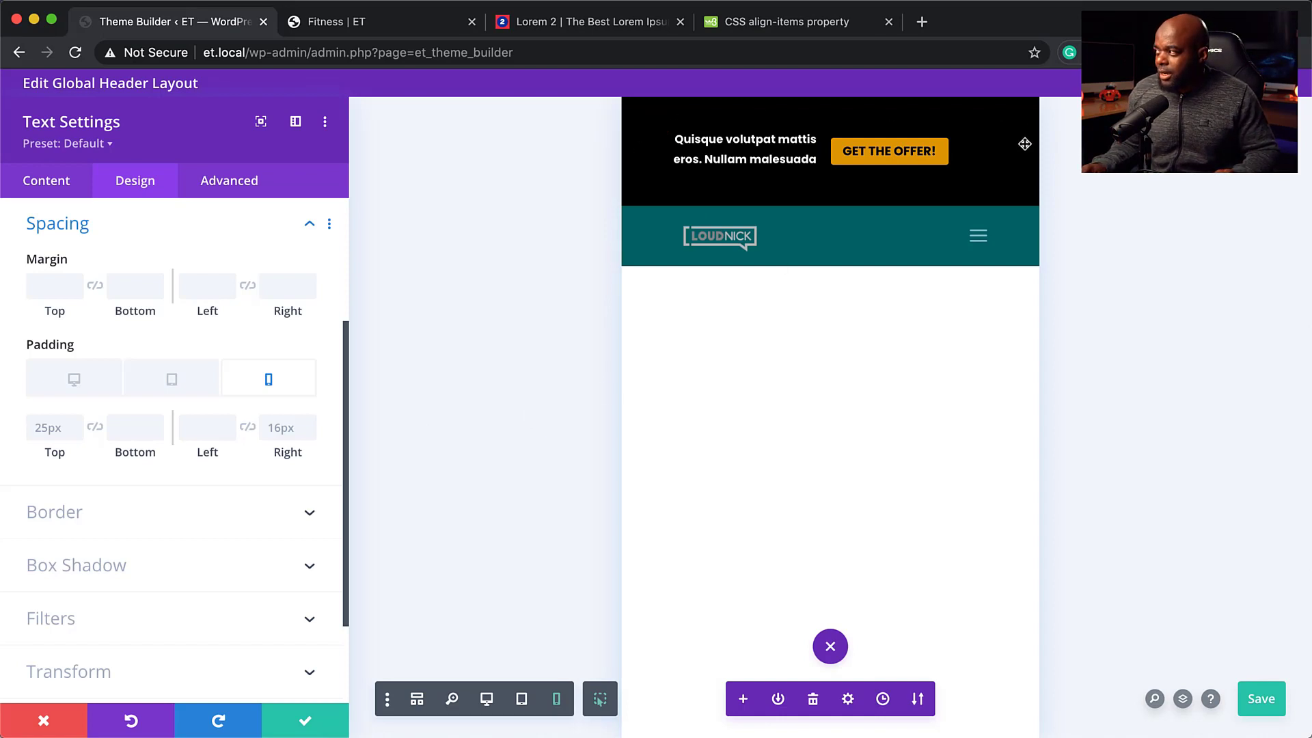
key(super+s)
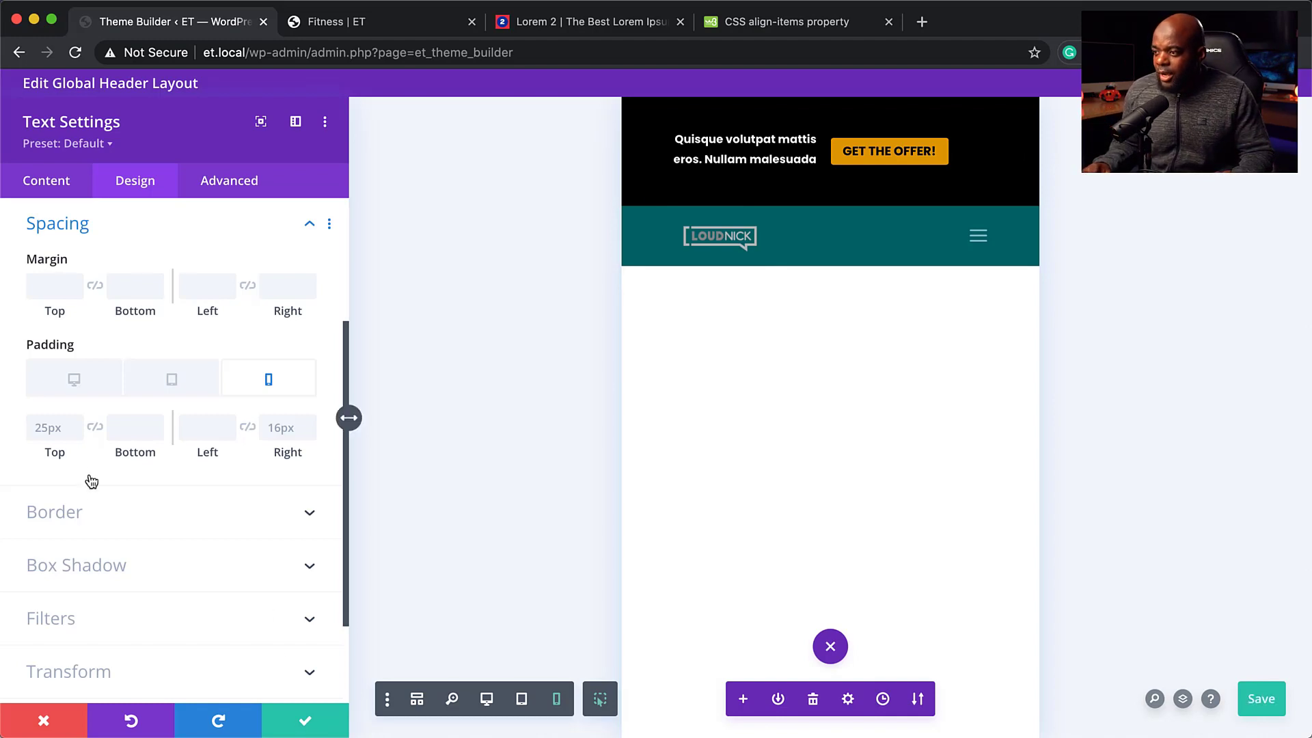
click(91, 391)
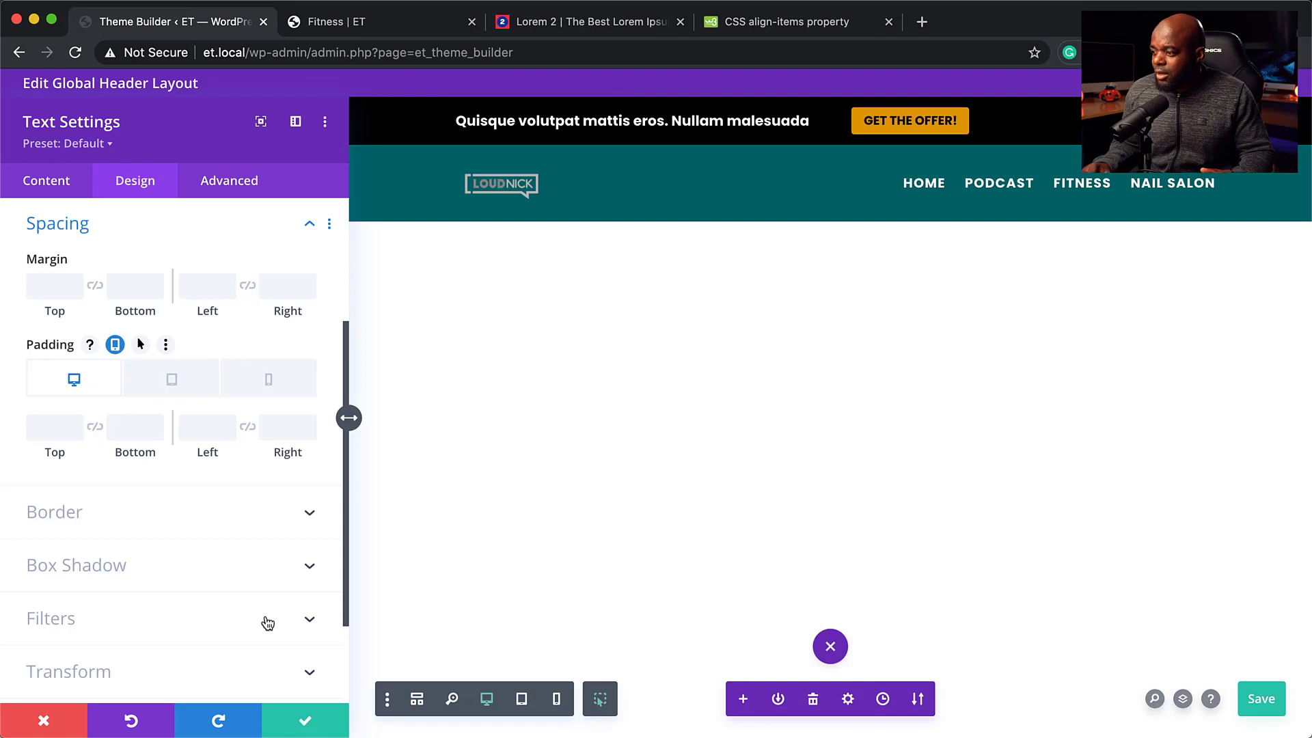
click(306, 727)
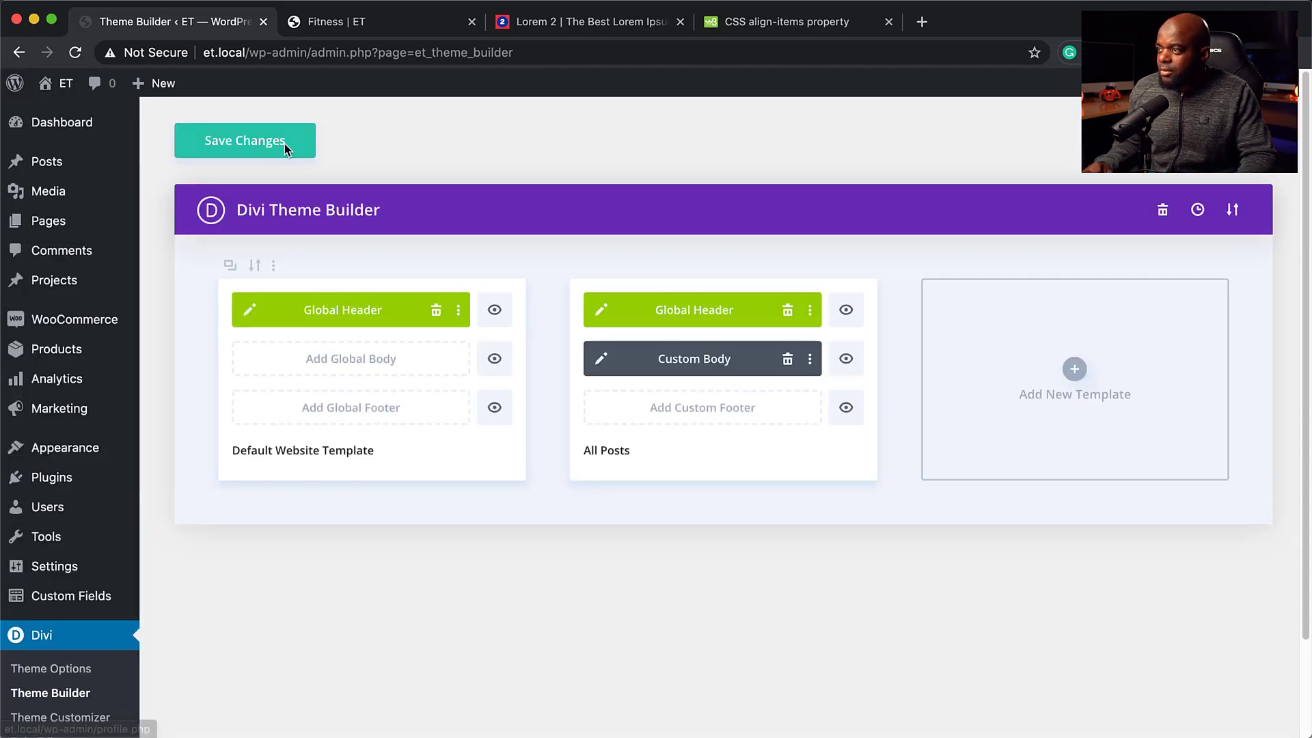
Step: Save the Theme Builder changes and open the WordPress dashboard home
click(269, 150)
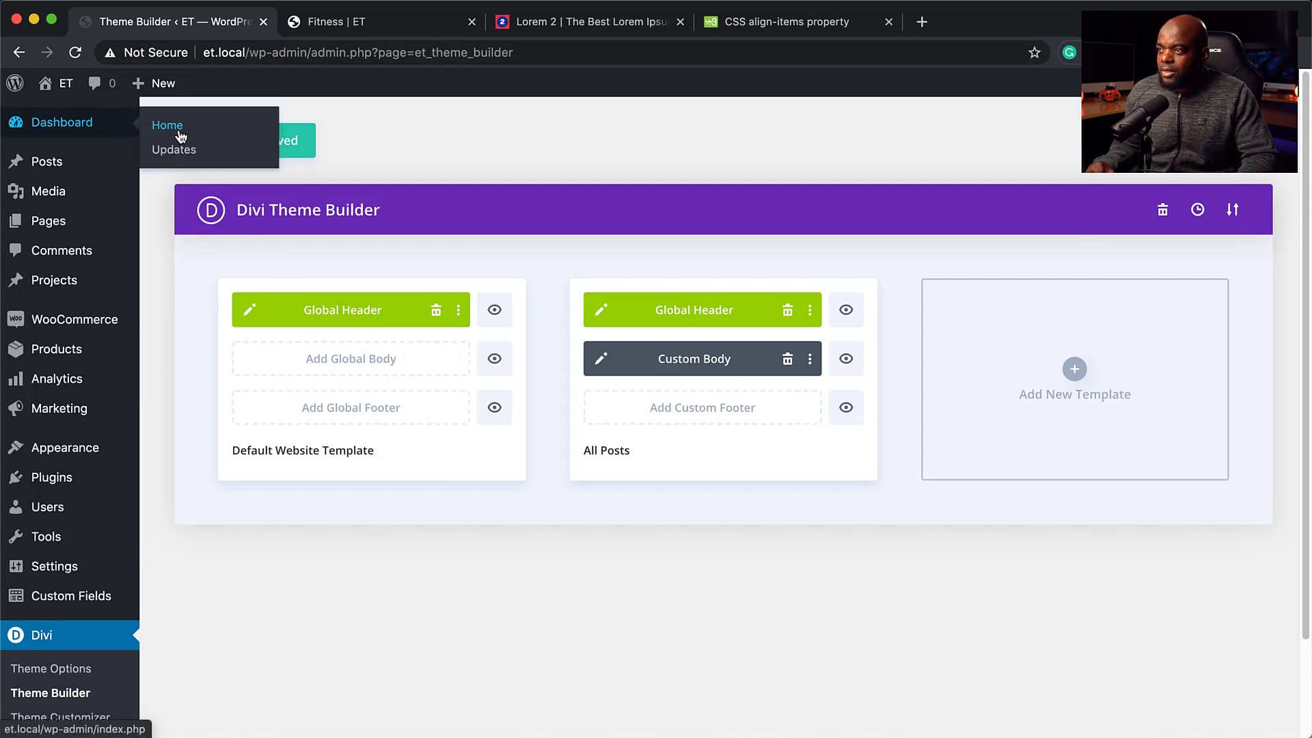
click(180, 132)
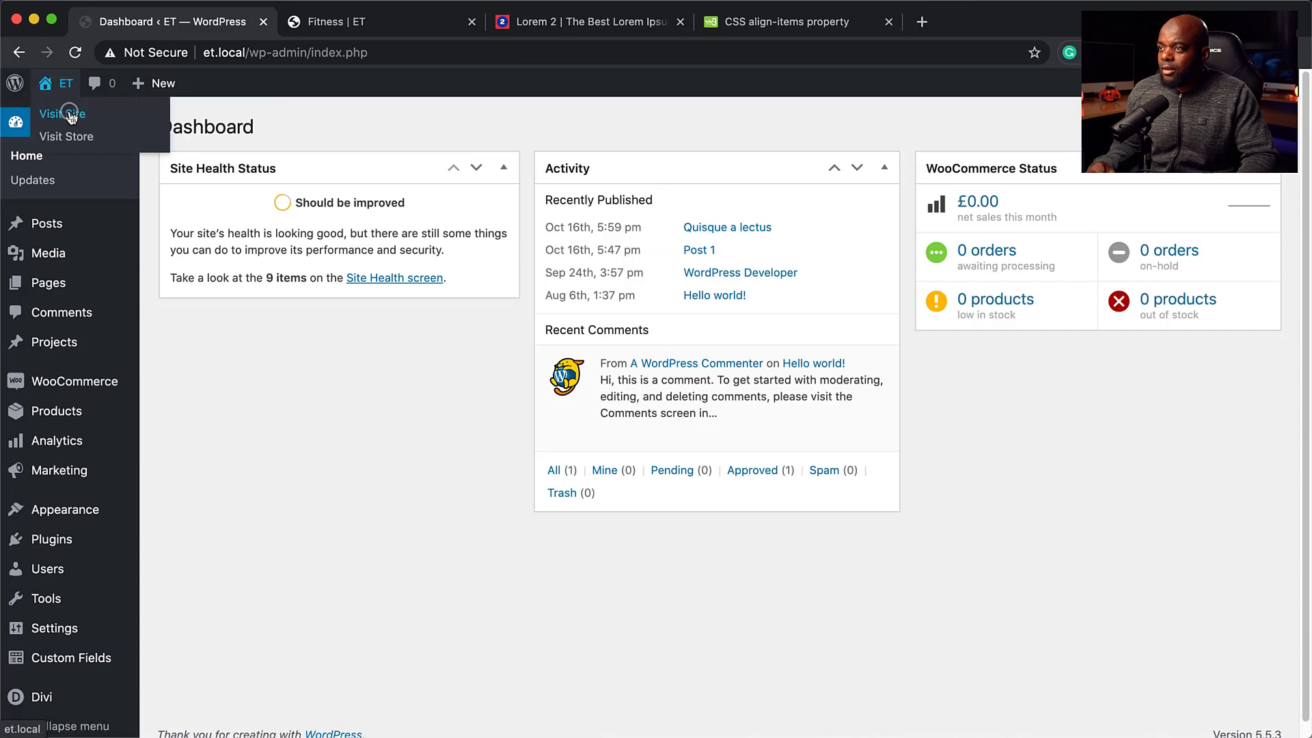
Step: Visit the live site's home page and examine the promotional bar and sticky menu header while moving through the blog posts
click(68, 111)
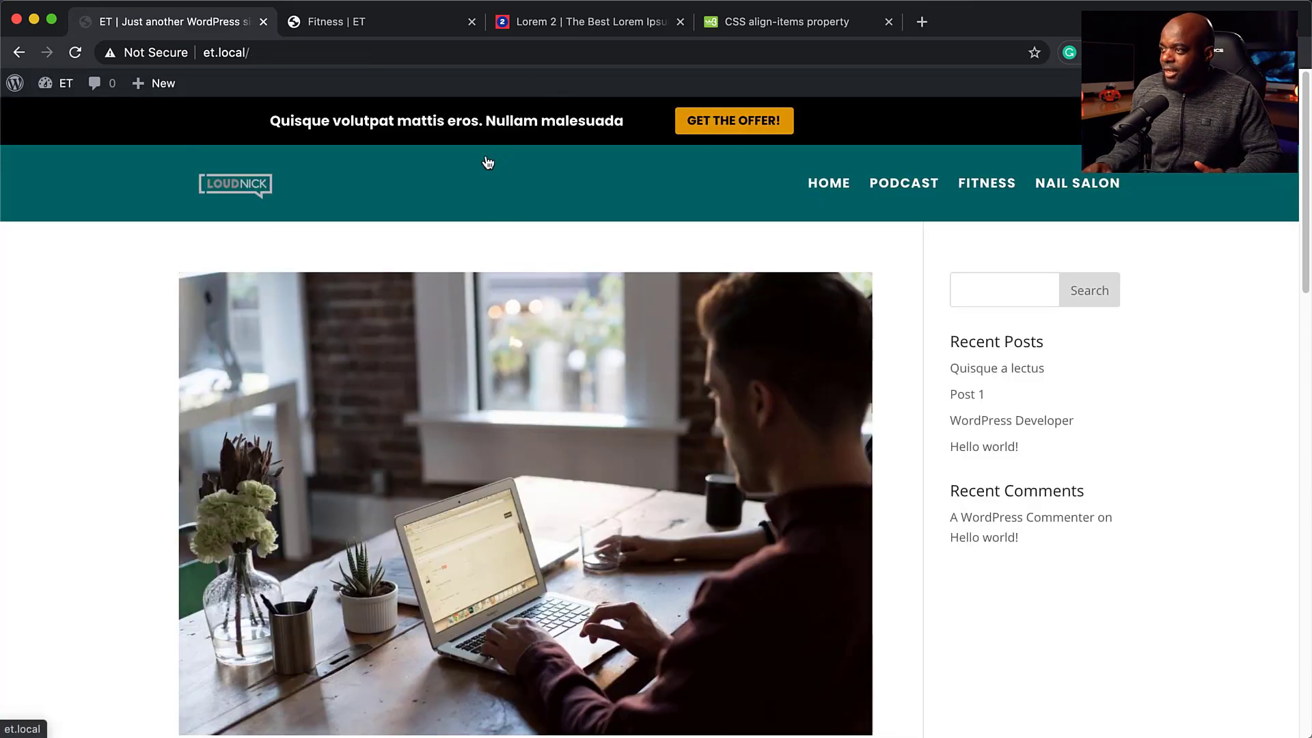
scroll(477, 260, down, 1)
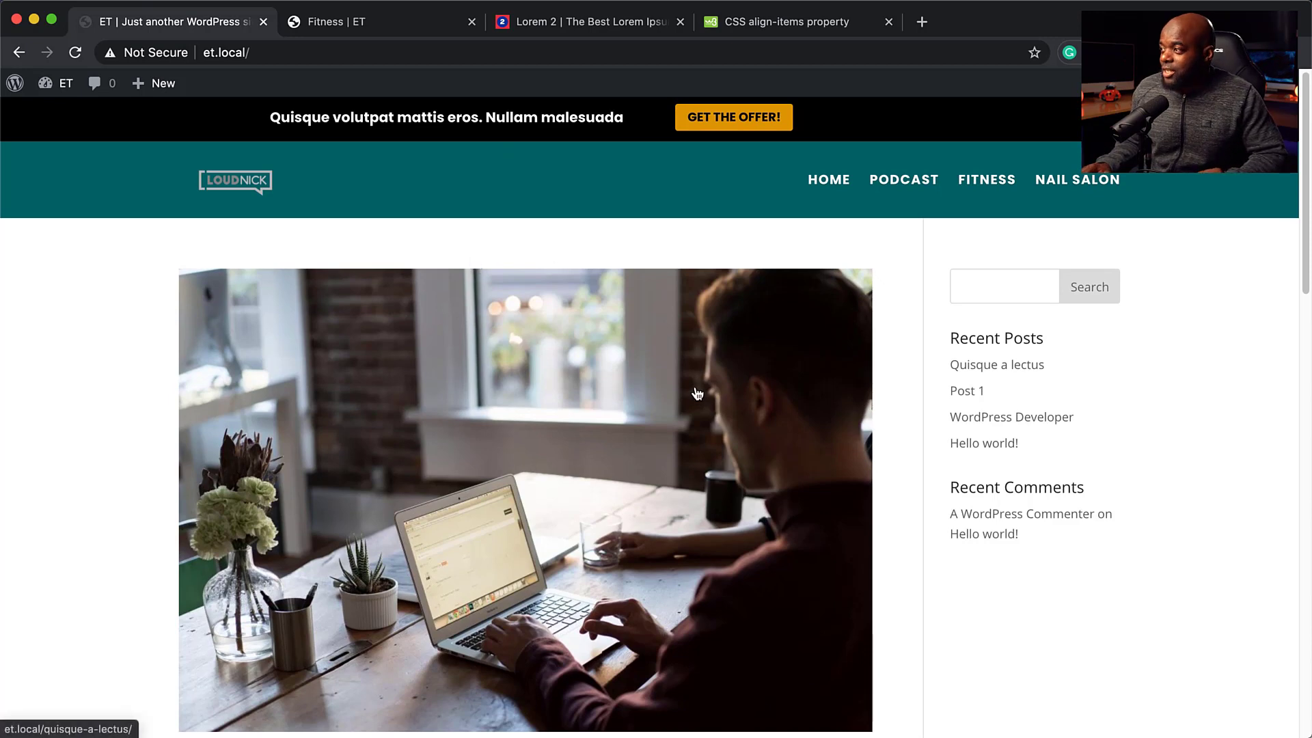
scroll(697, 394, down, 5)
scroll(697, 393, down, 4)
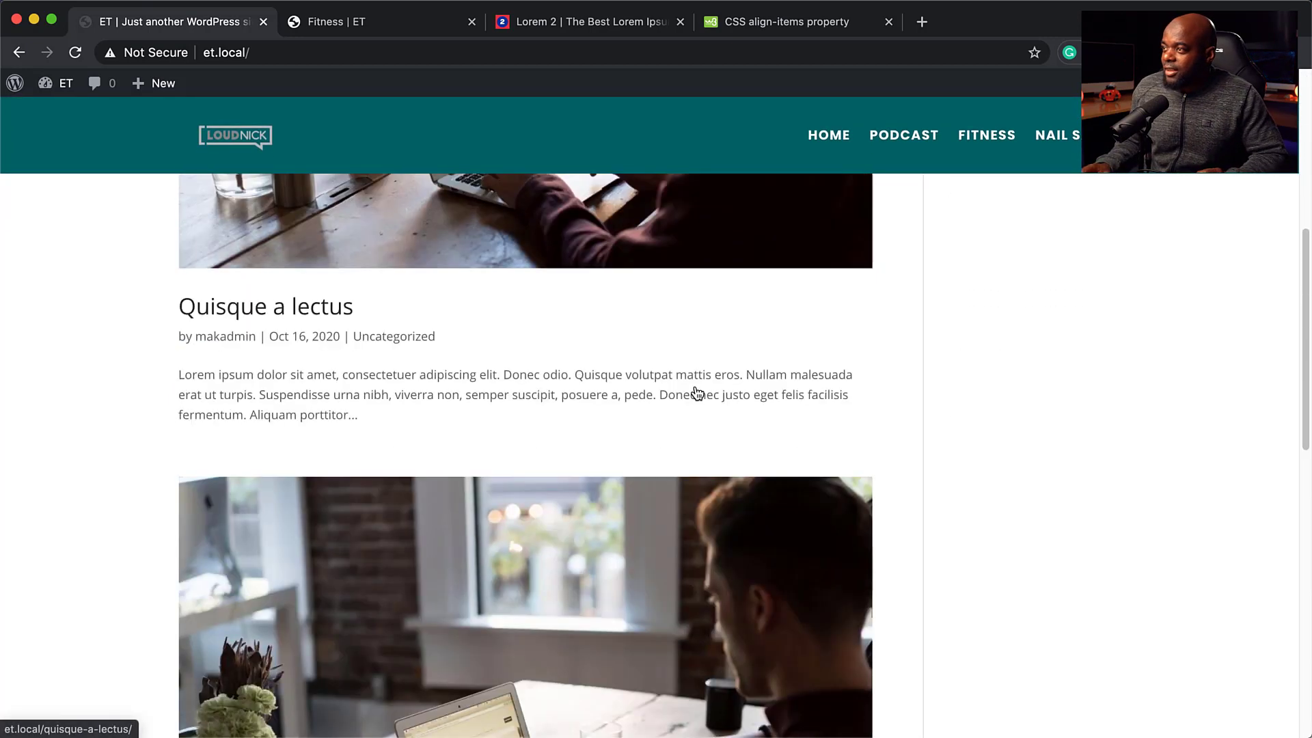
scroll(694, 382, down, 2)
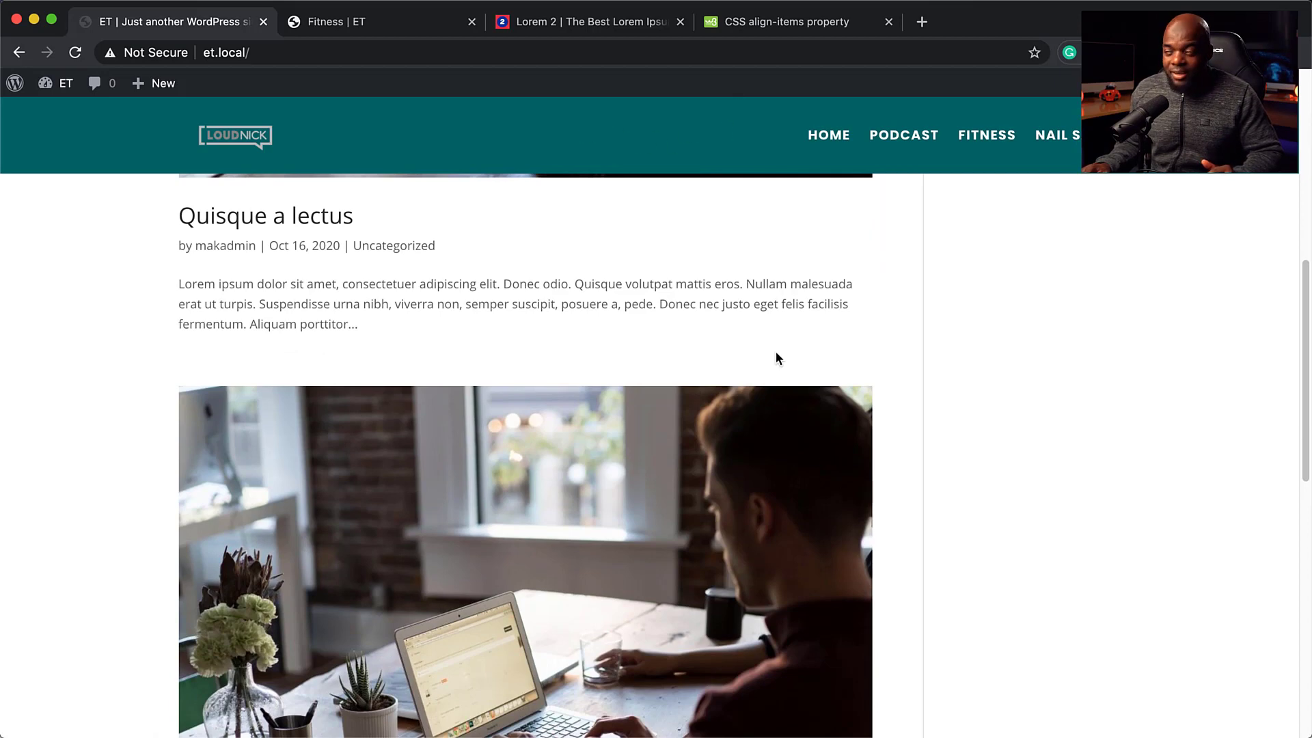
scroll(779, 355, down, 13)
scroll(780, 361, up, 5)
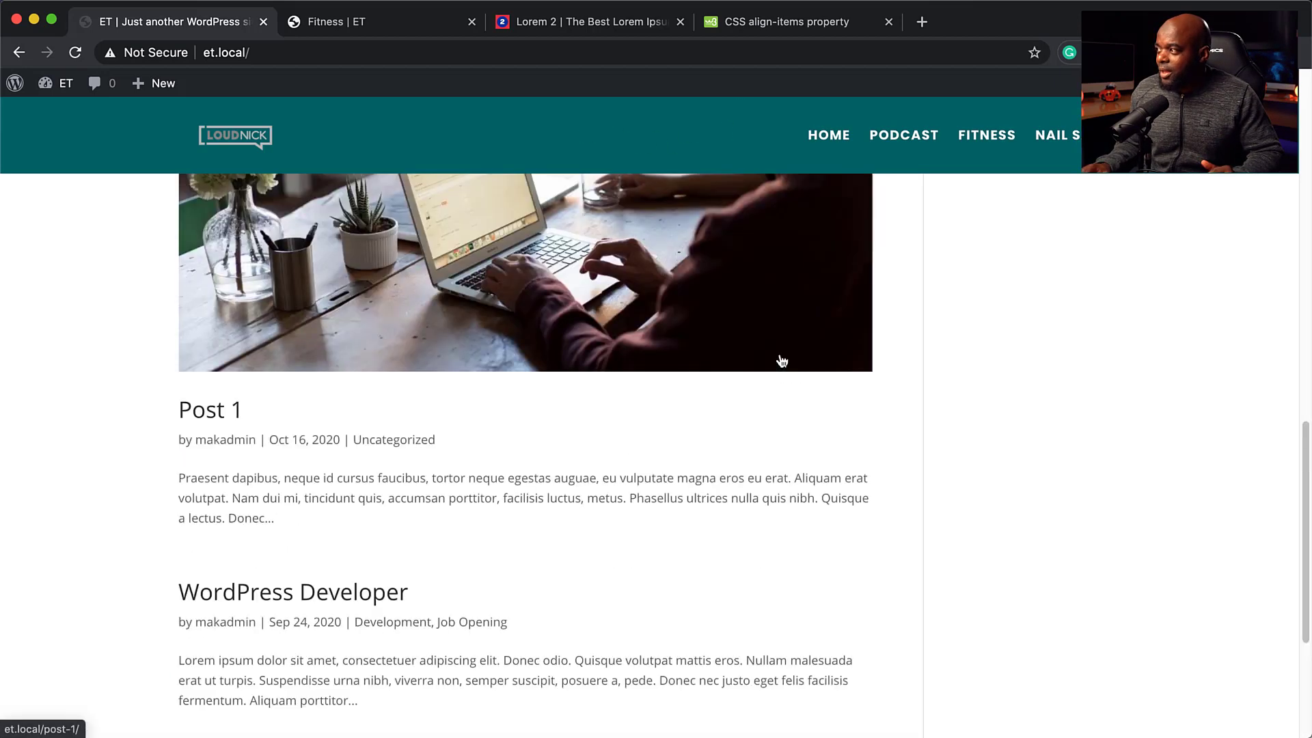
scroll(781, 361, up, 10)
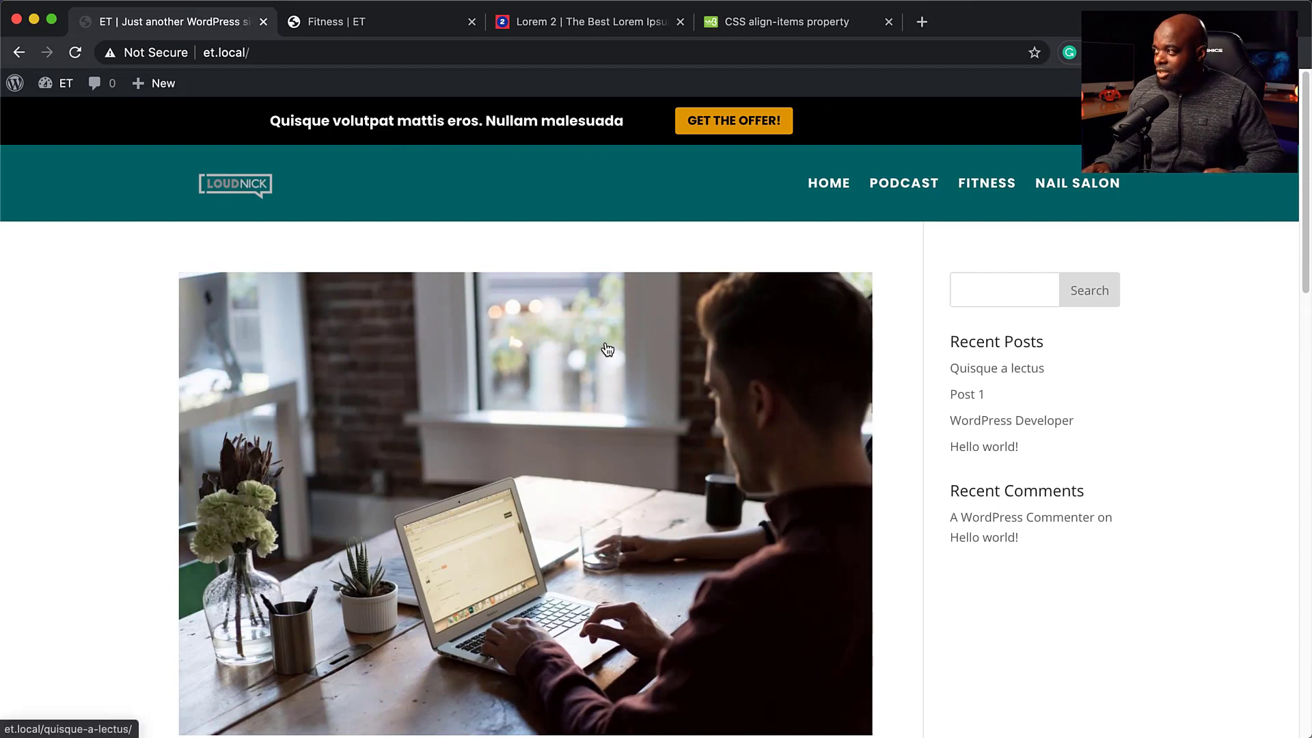
scroll(607, 350, down, 15)
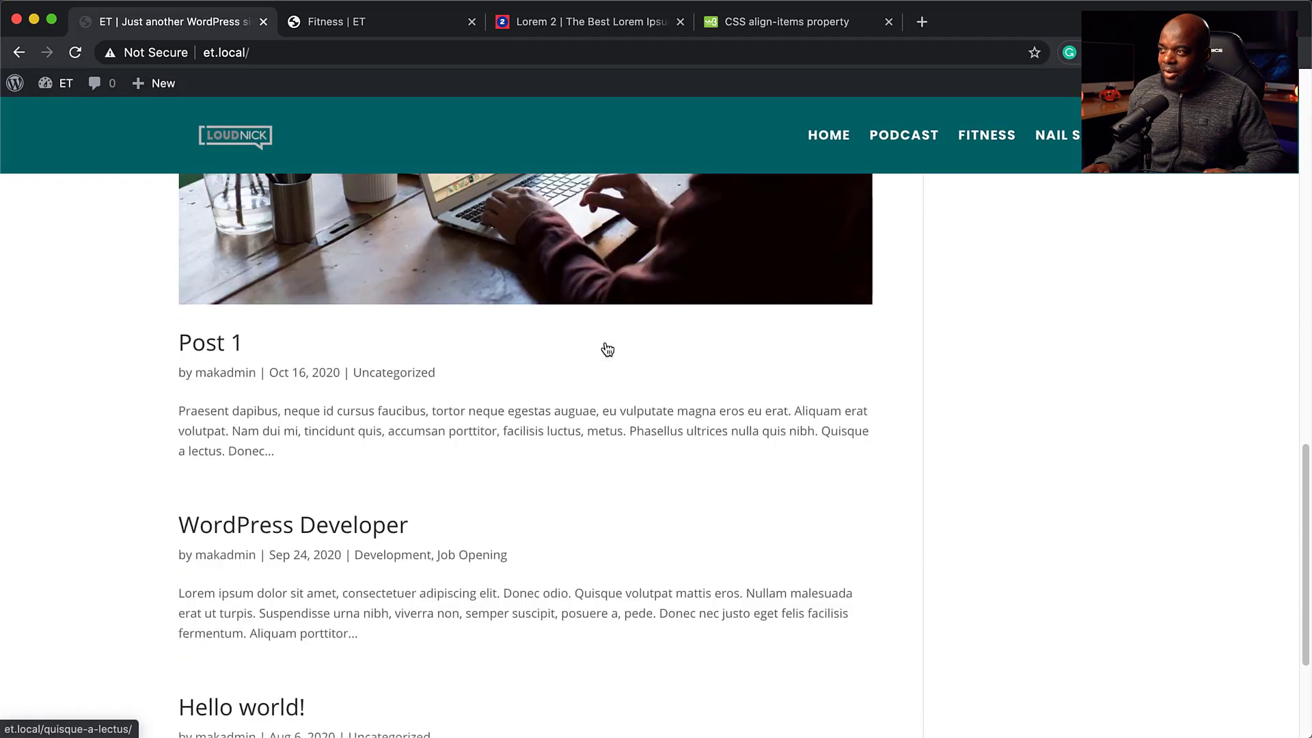
scroll(607, 350, down, 3)
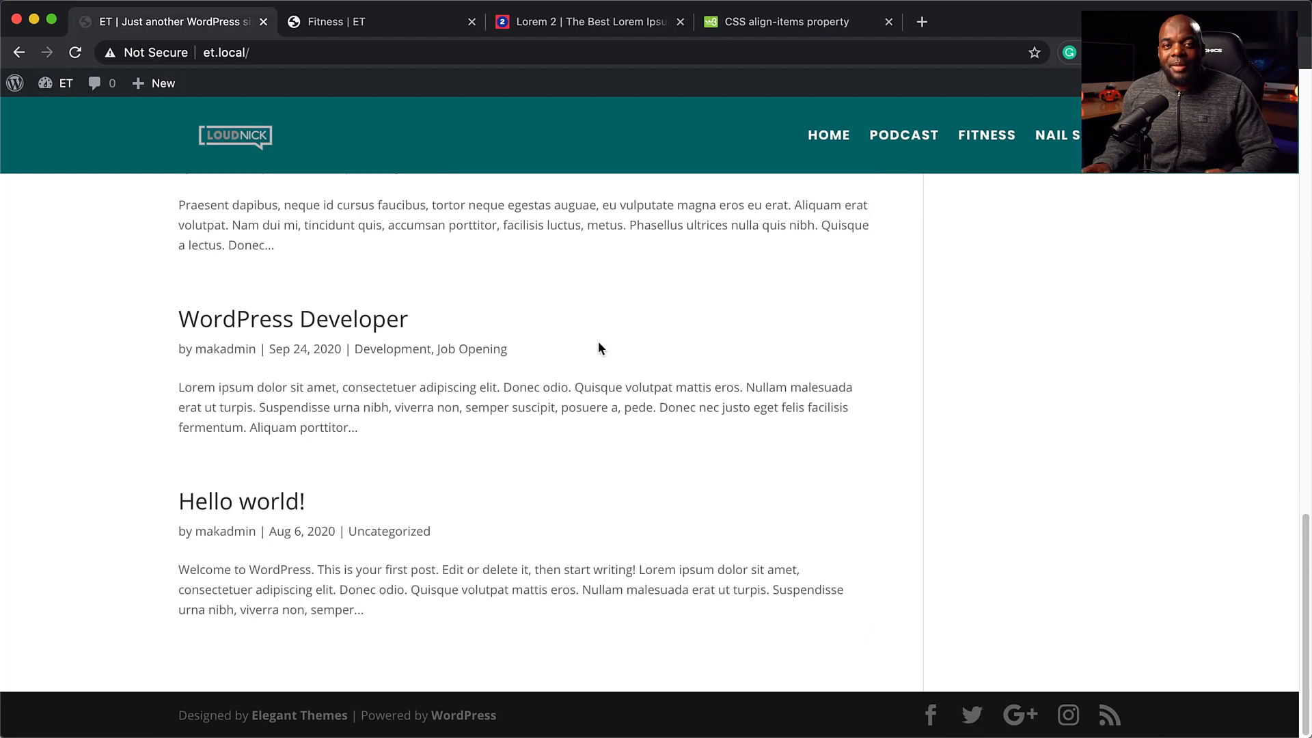
scroll(599, 348, up, 20)
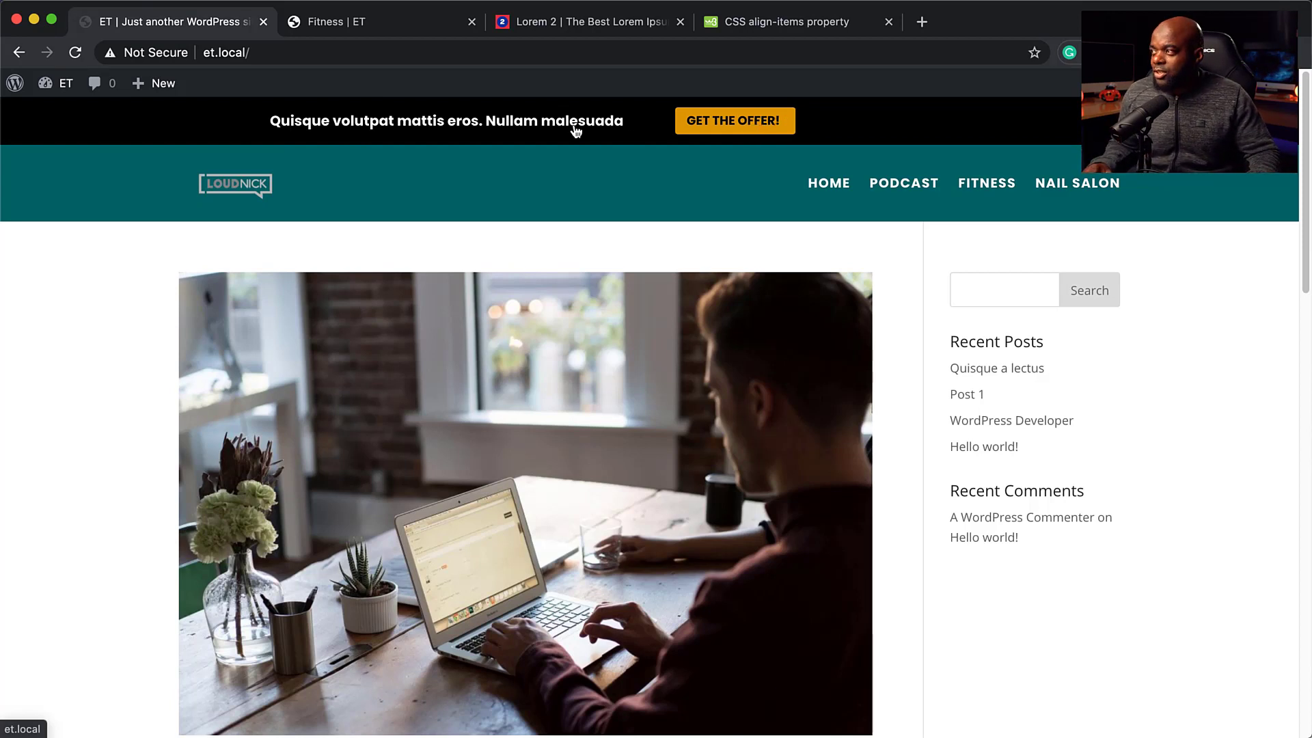
Step: Open the Podcast and Fitness pages from the site's header menu to check the global header on each
click(920, 186)
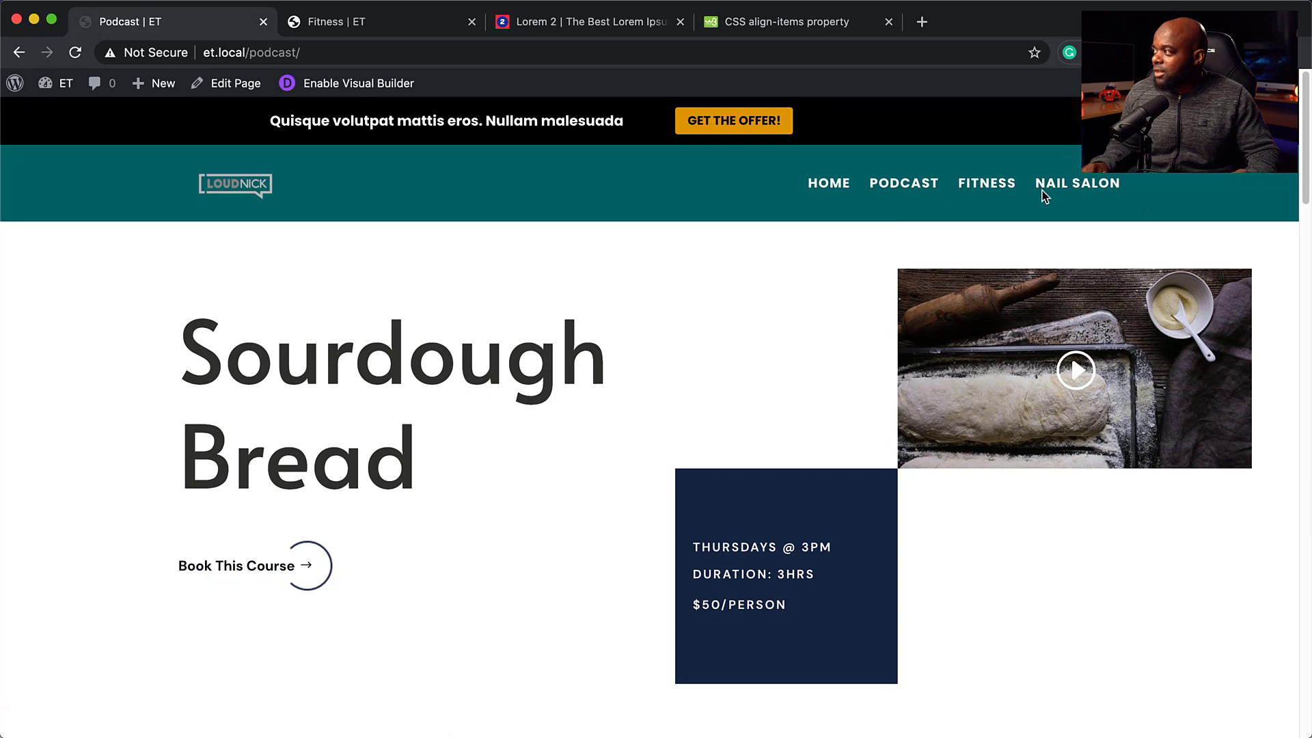
click(995, 186)
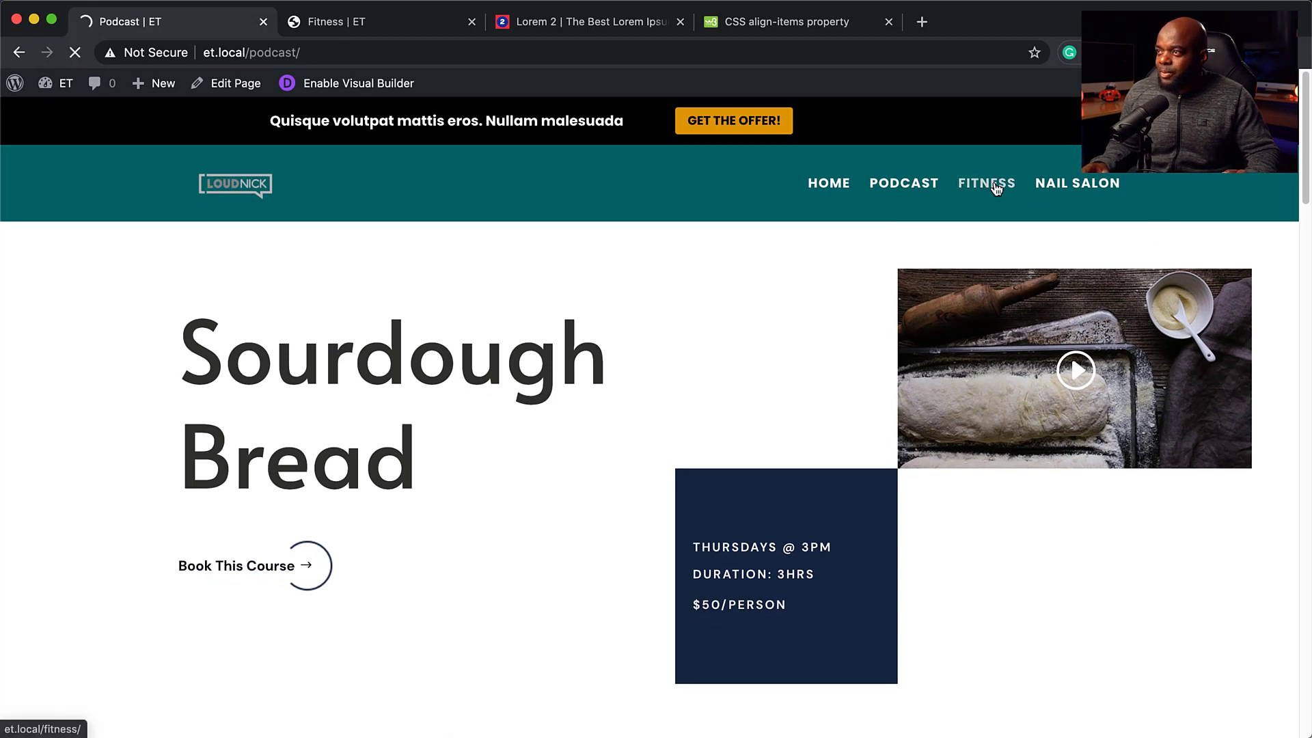